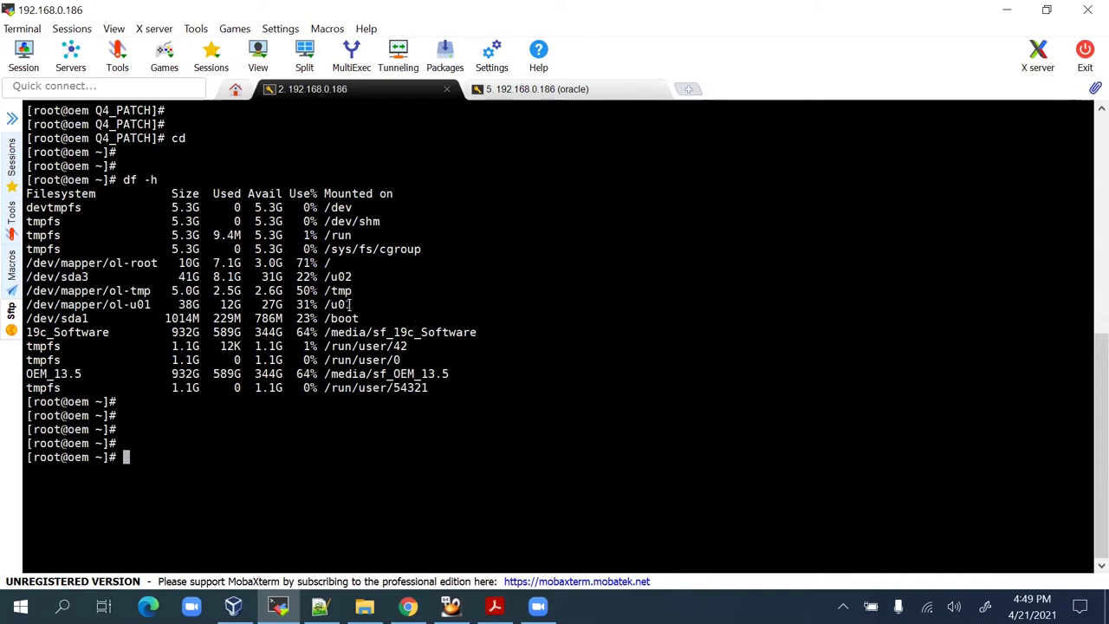
Change into /u01 and list its contents with ls -lrt.
double_click(349, 304)
type("cd")
right_click(528, 274)
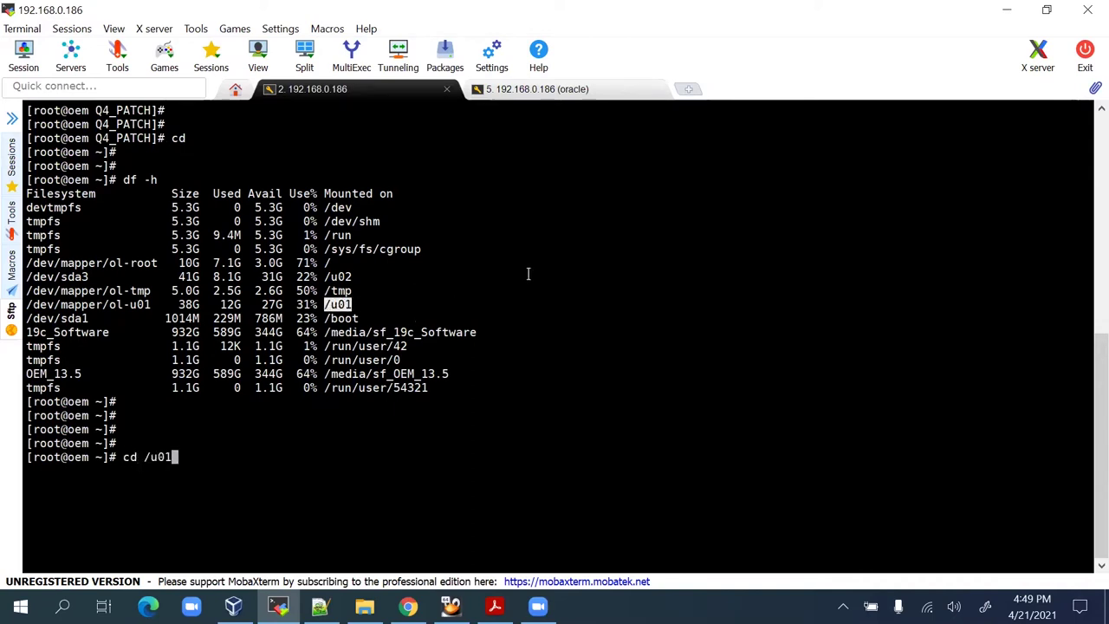
key("Return")
key("Return")
type("ls -lrt")
key("Return")
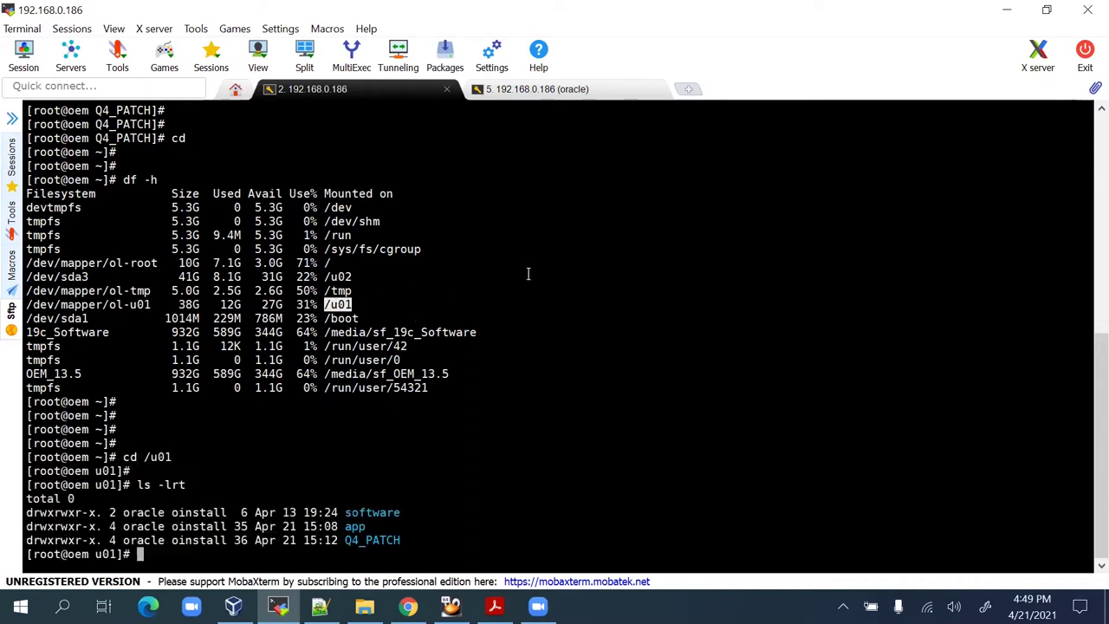
key("Return")
Browse into app/oracle/product/19c/db_1 and list the 19c Oracle home's contents.
type("cd ")
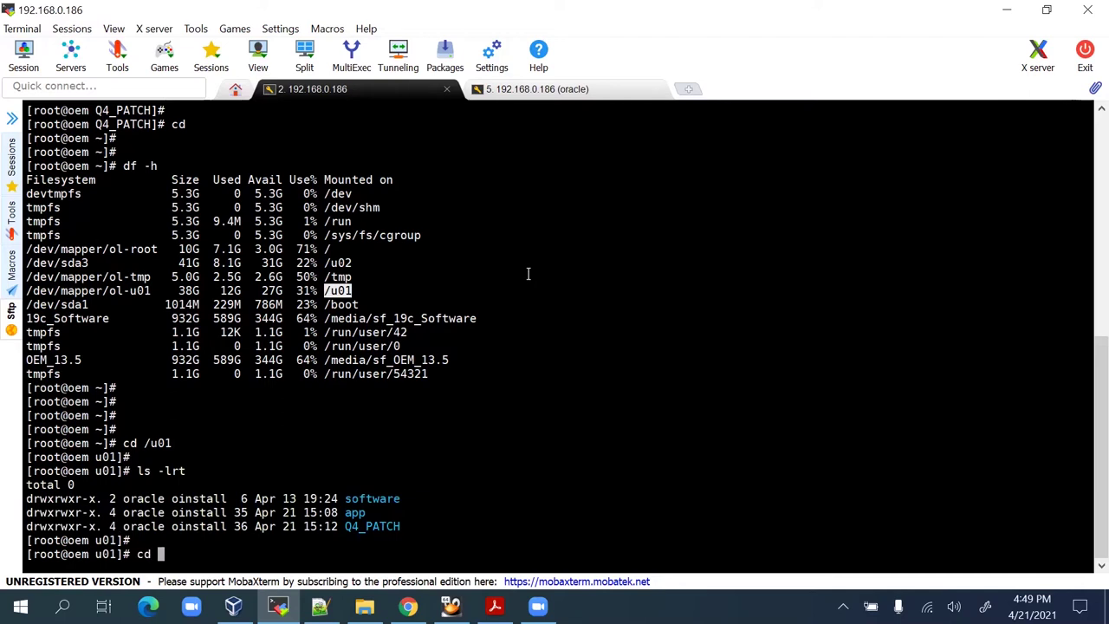
type("app/oracle/product/19c/")
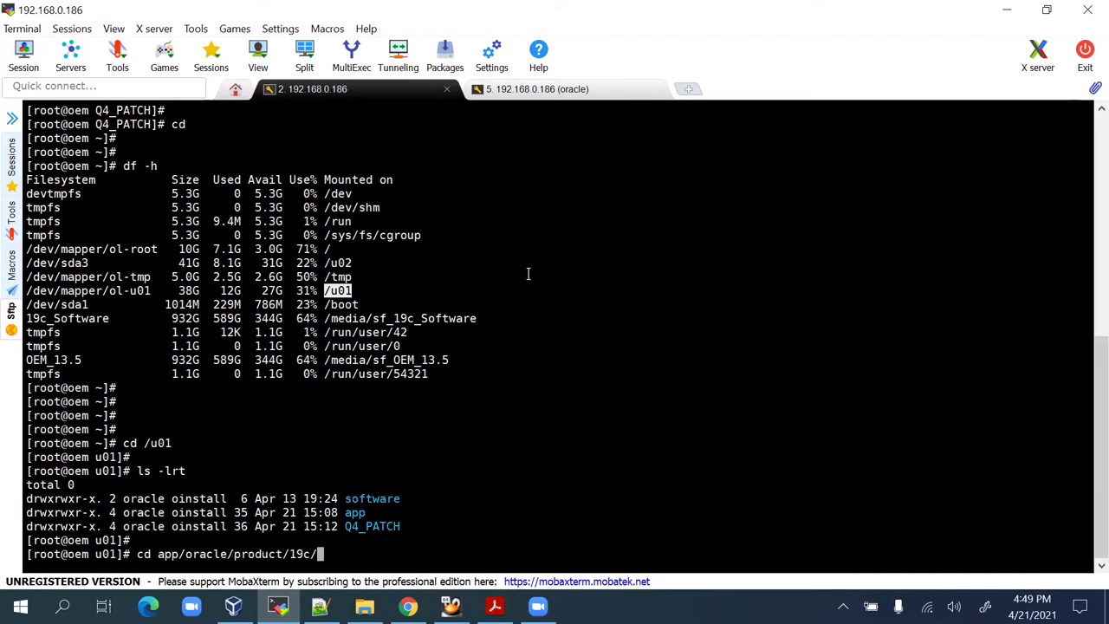
key("Return")
type("ls -lrt")
key("Return")
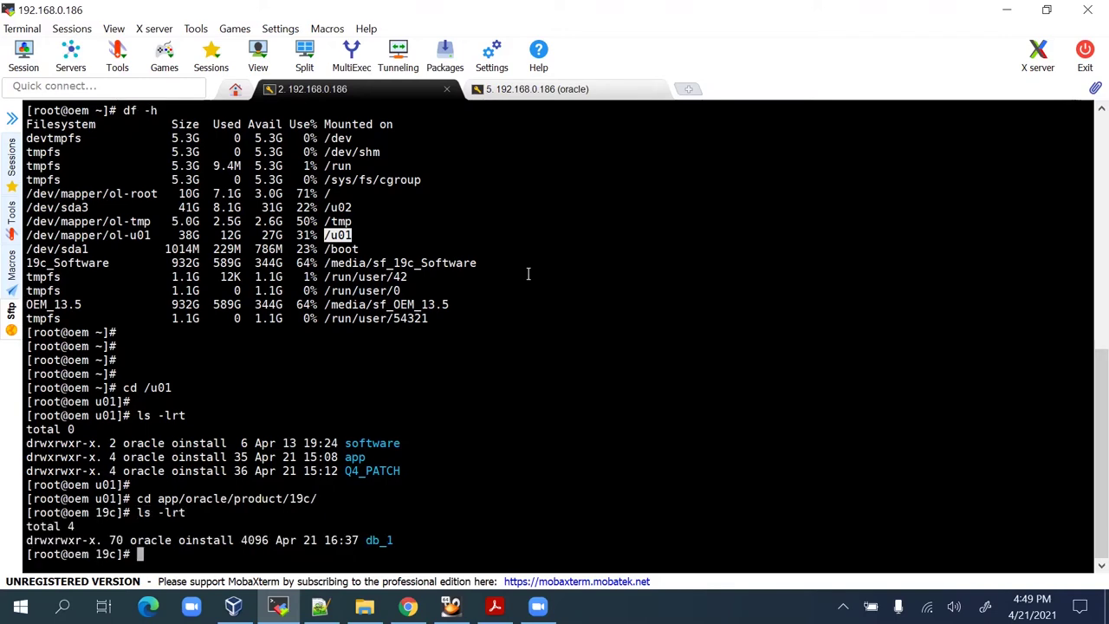
type("cd db_1/")
key("Return")
key("Return")
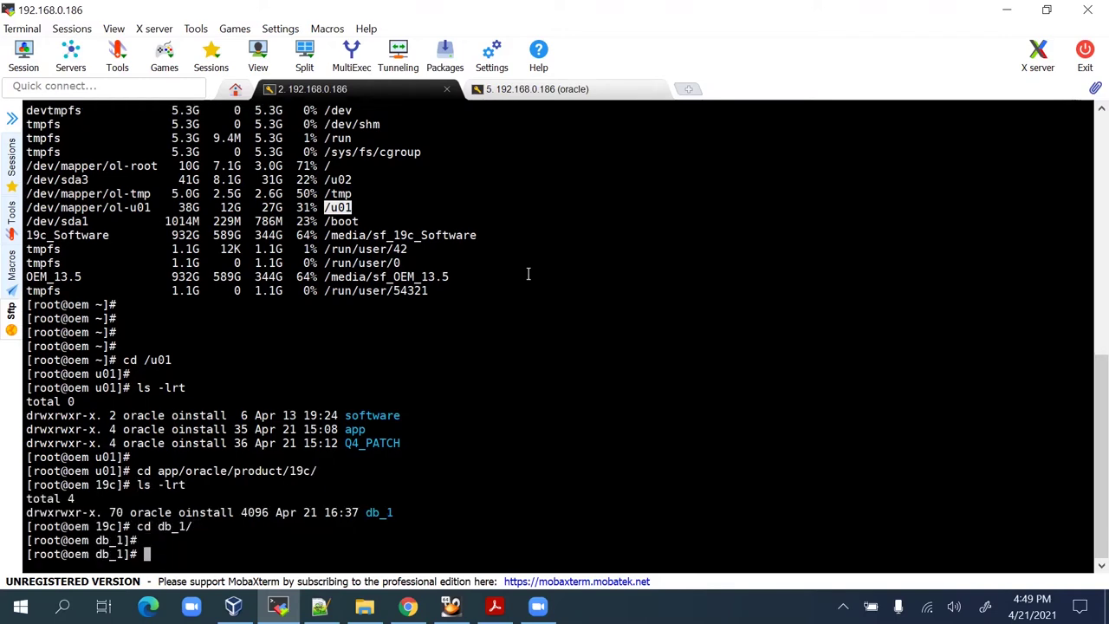
type("ls -lrt")
key("Return")
key("Return")
key("Return")
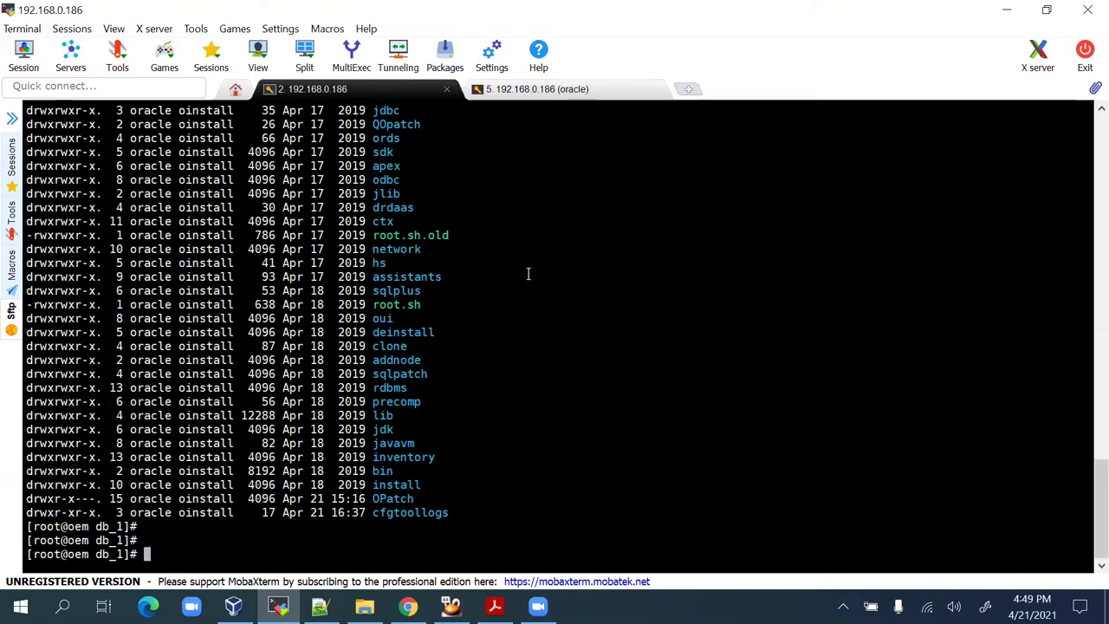
key("Return")
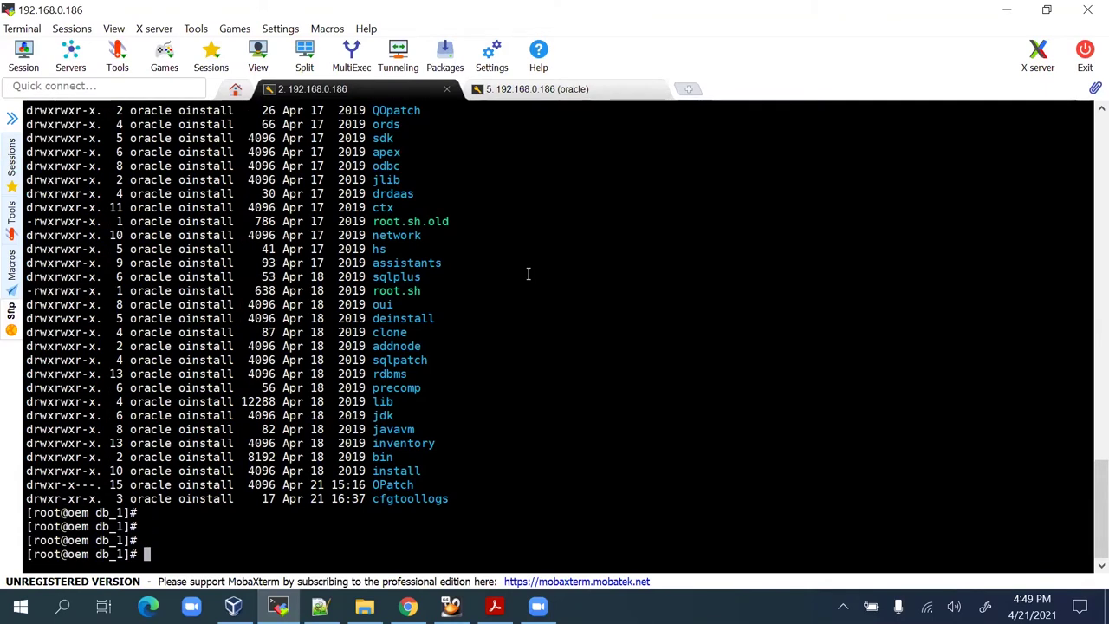
left_click_drag(119, 207, 180, 392)
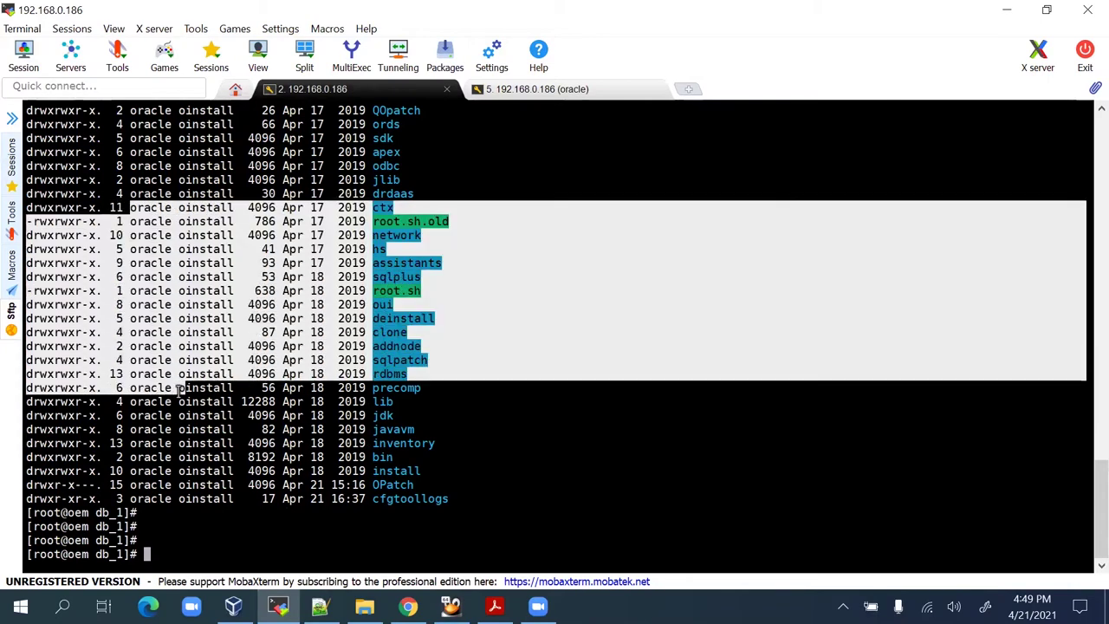
left_click(205, 407)
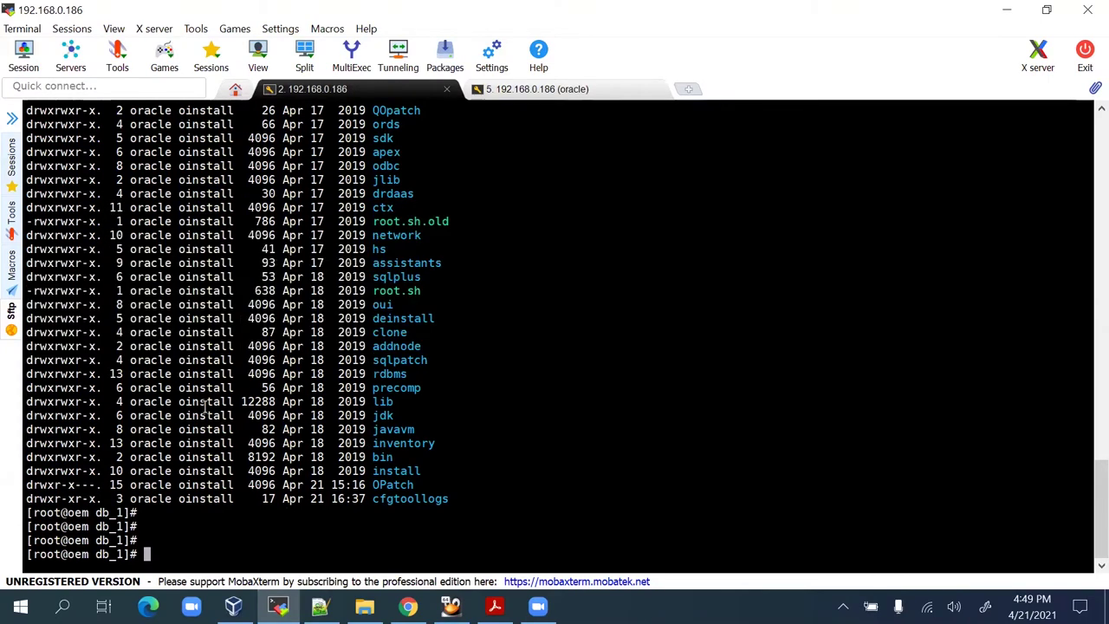
key("Return")
key("Return")
key("Return")
key("Return")
Return to /u01, list it, then enter Q4_PATCH and list its contents.
type("cd /")
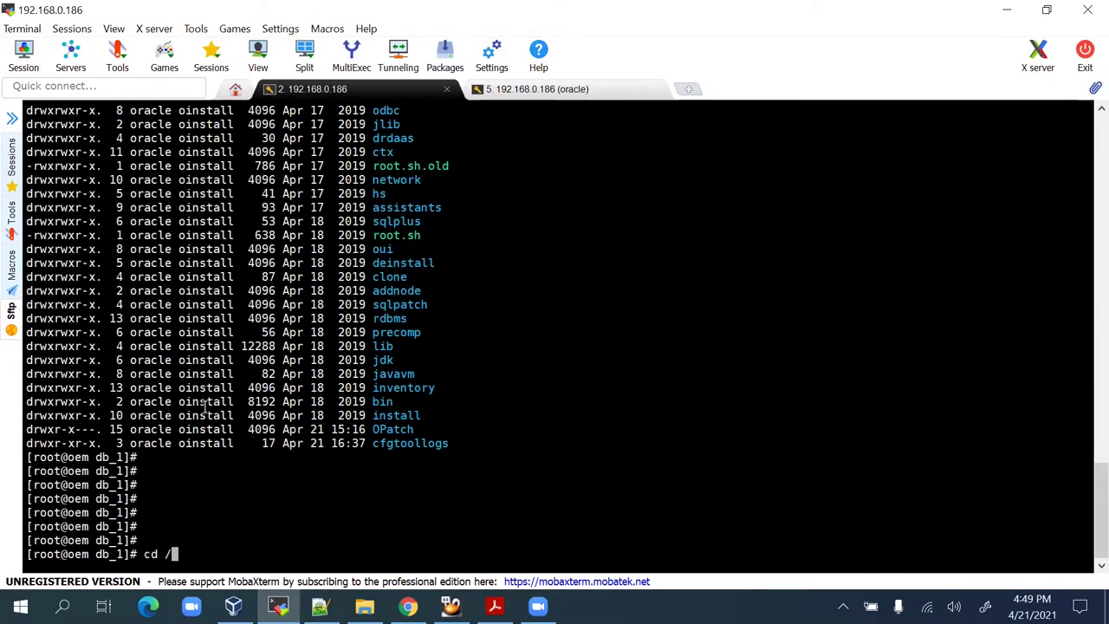
type("u01")
key("Return")
type("ls -lrt")
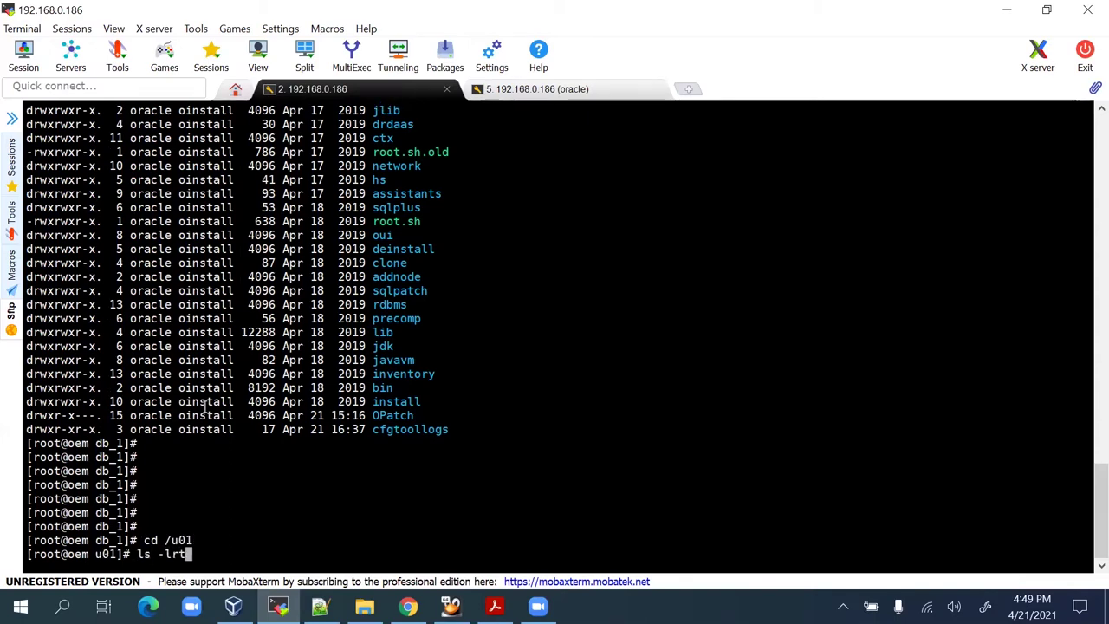
key("Return")
key("Return")
key("Return")
key("Return")
type("cd ")
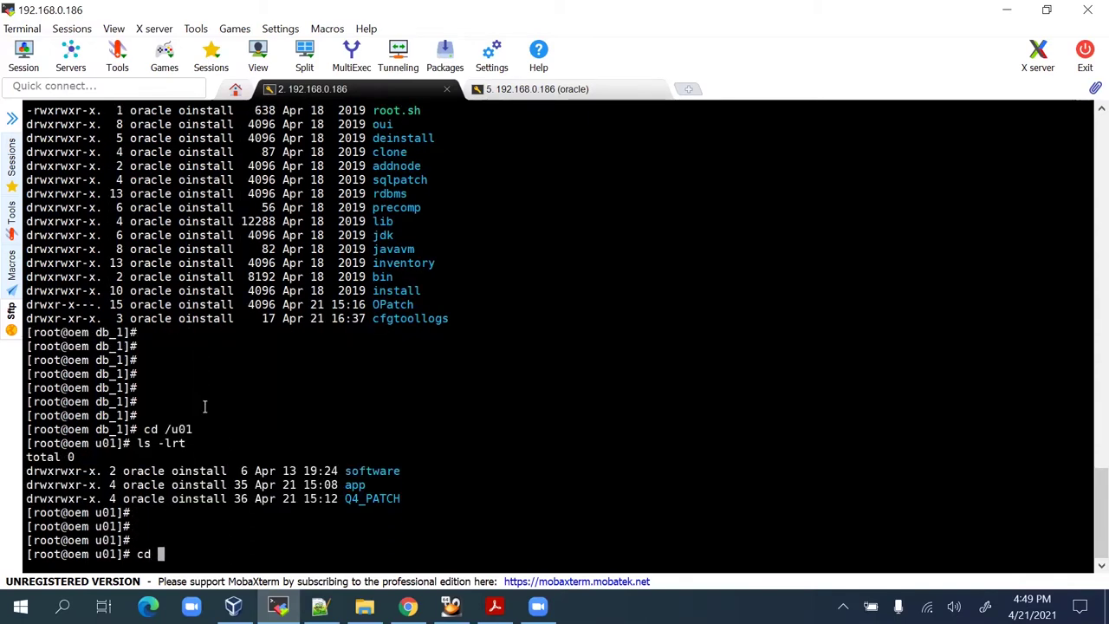
type("Q")
key("Tab")
key("Return")
key("Return")
type("ls -lrt")
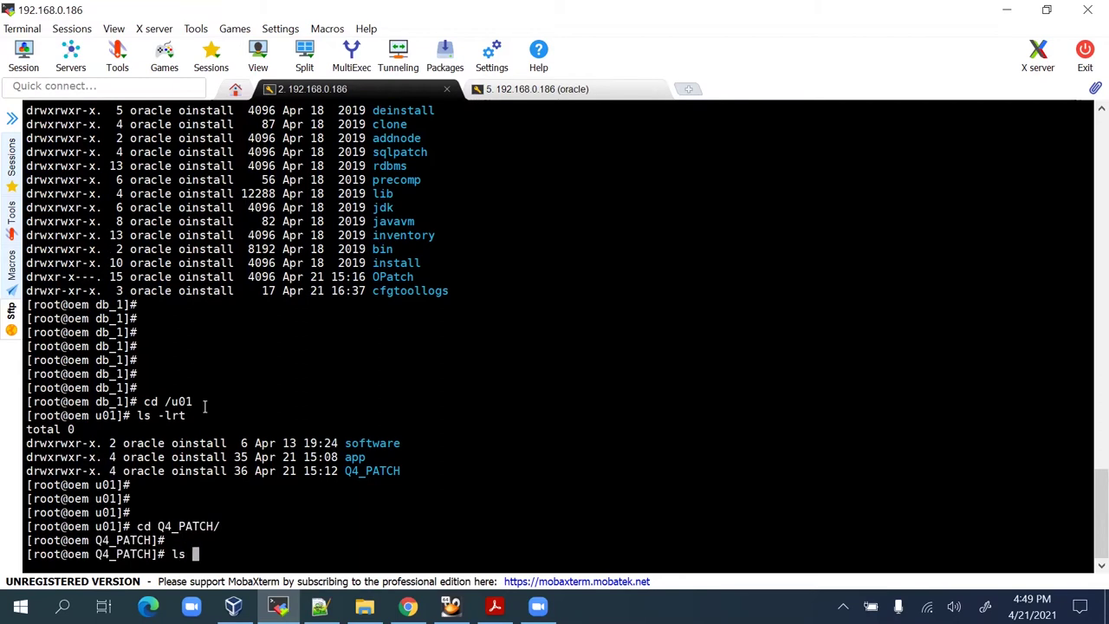
key("Return")
key("Return")
key("Return")
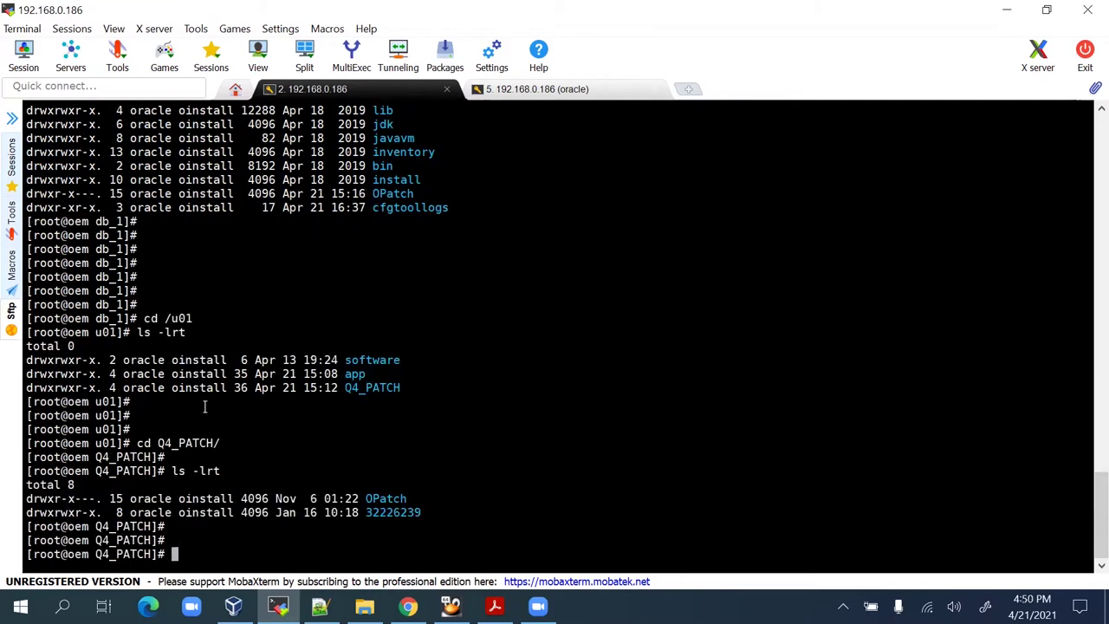
Highlight the OPatch and 32226239 entries and their owner and group in the Q4_PATCH listing.
double_click(397, 495)
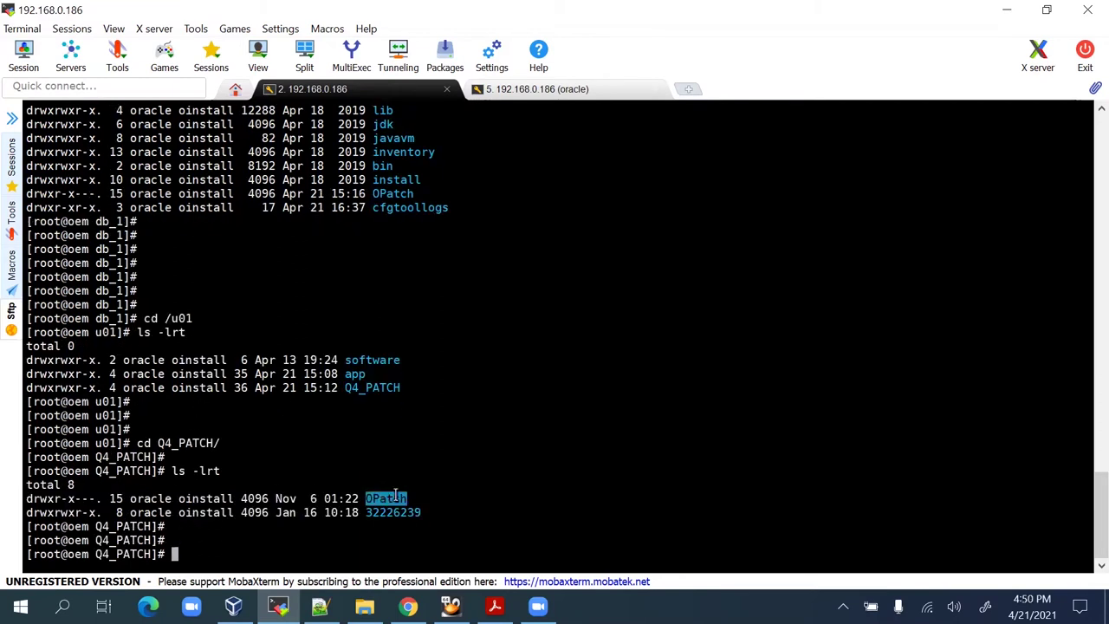
left_click(391, 154)
double_click(398, 513)
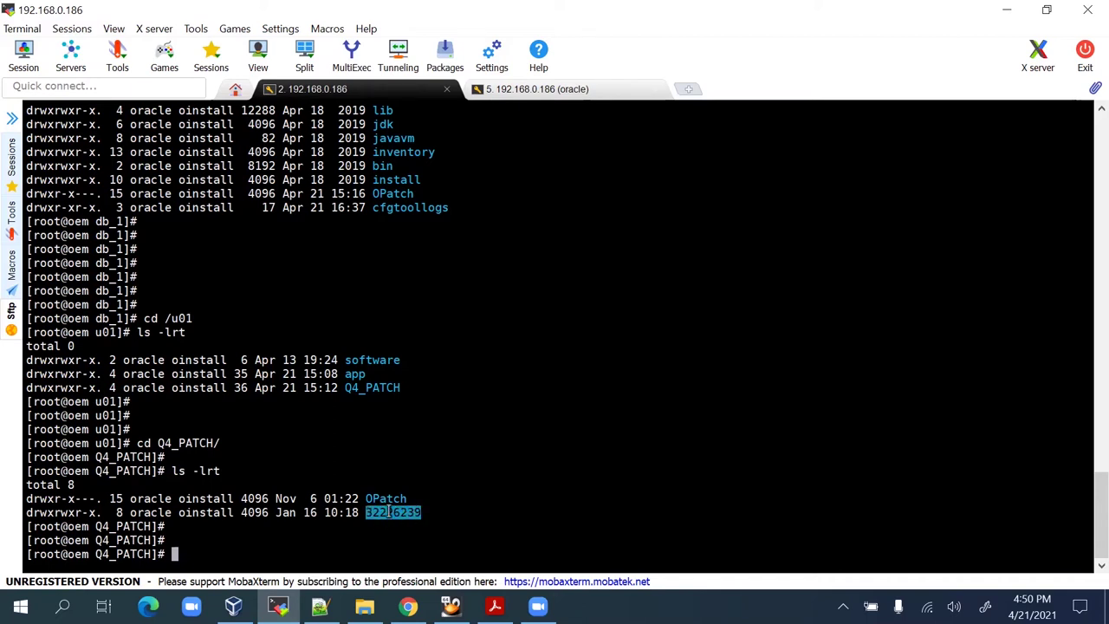
left_click(500, 474)
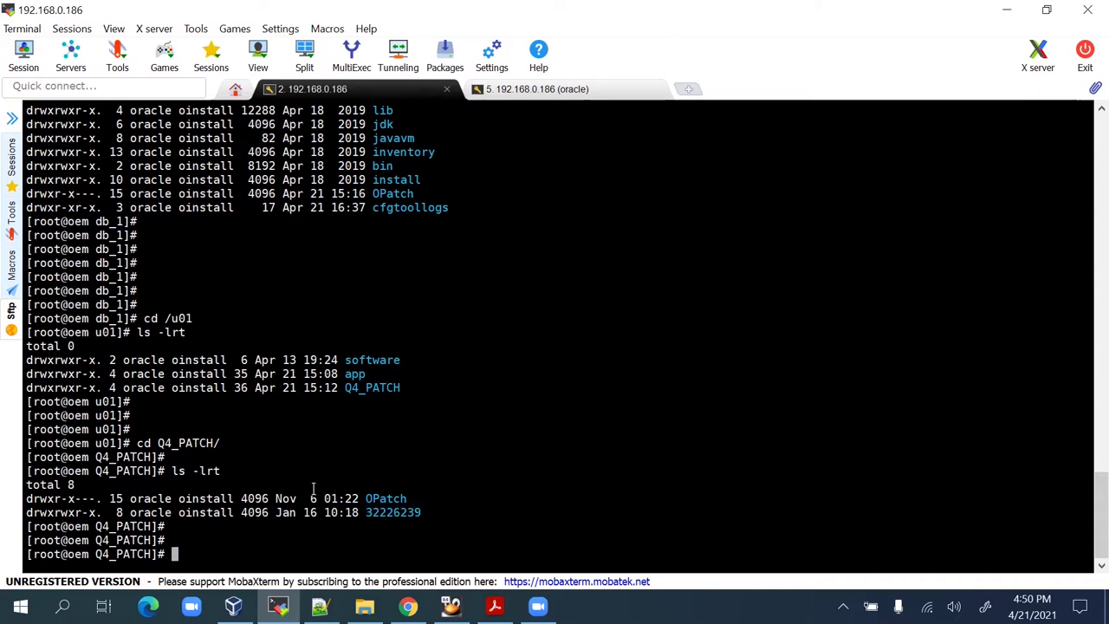
left_click_drag(130, 498, 257, 513)
left_click(256, 517)
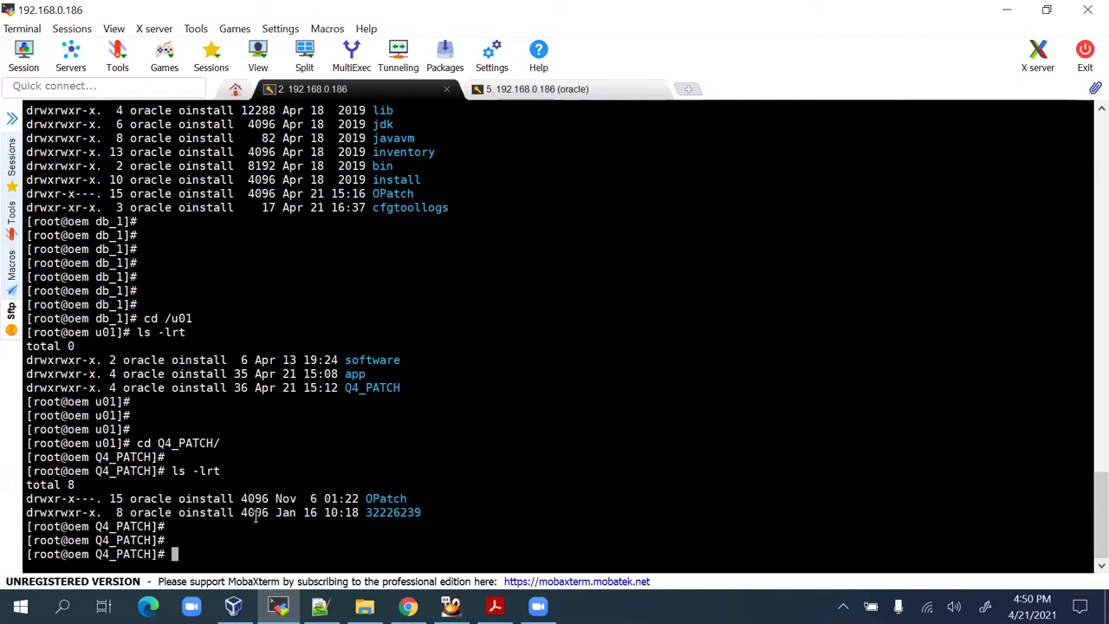
Run xhost + to disable X server access control.
key("Return")
key("Return")
key("Return")
key("Return")
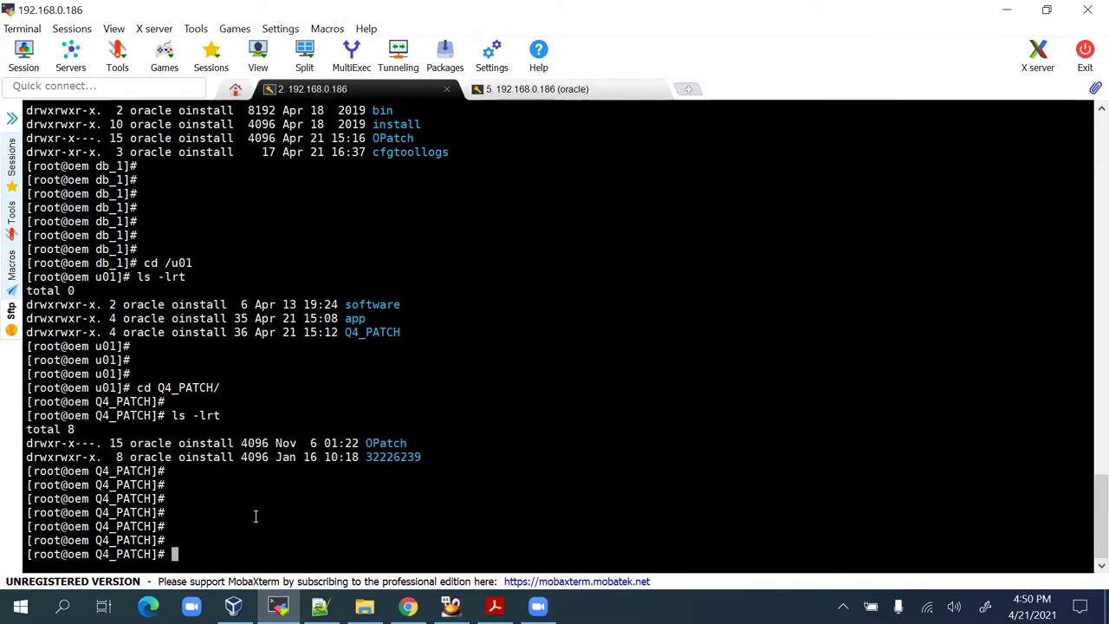
type("xhost")
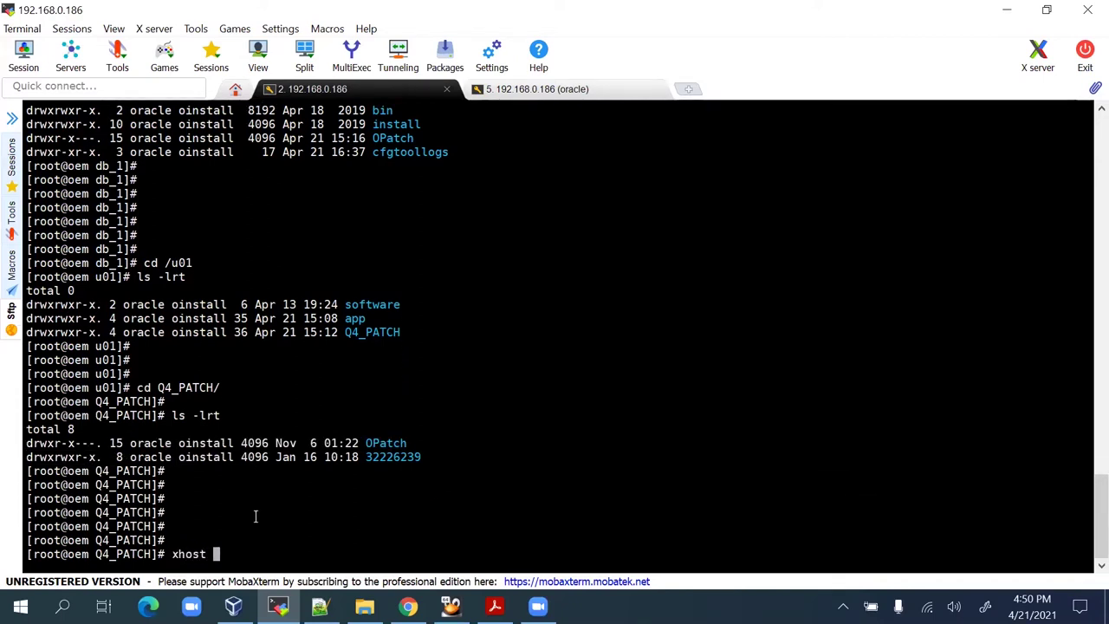
type(" +")
key("Return")
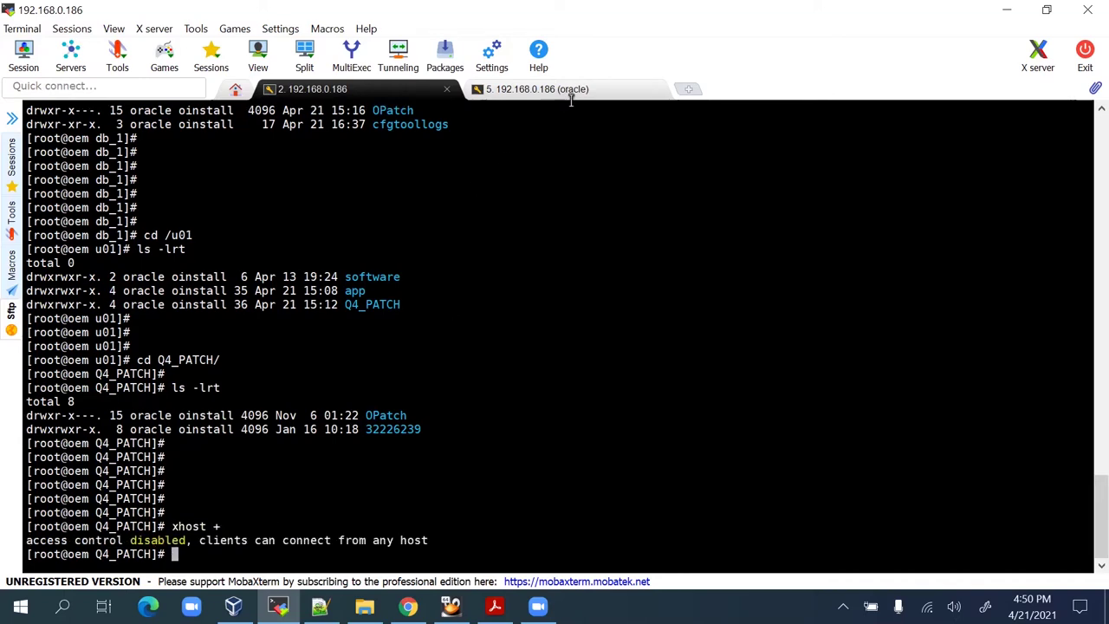
In the oracle session, recall cd $ORACLE_HOME from history and launch ./runInstaller.
left_click(568, 90)
key("Return")
key("Return")
key("Return")
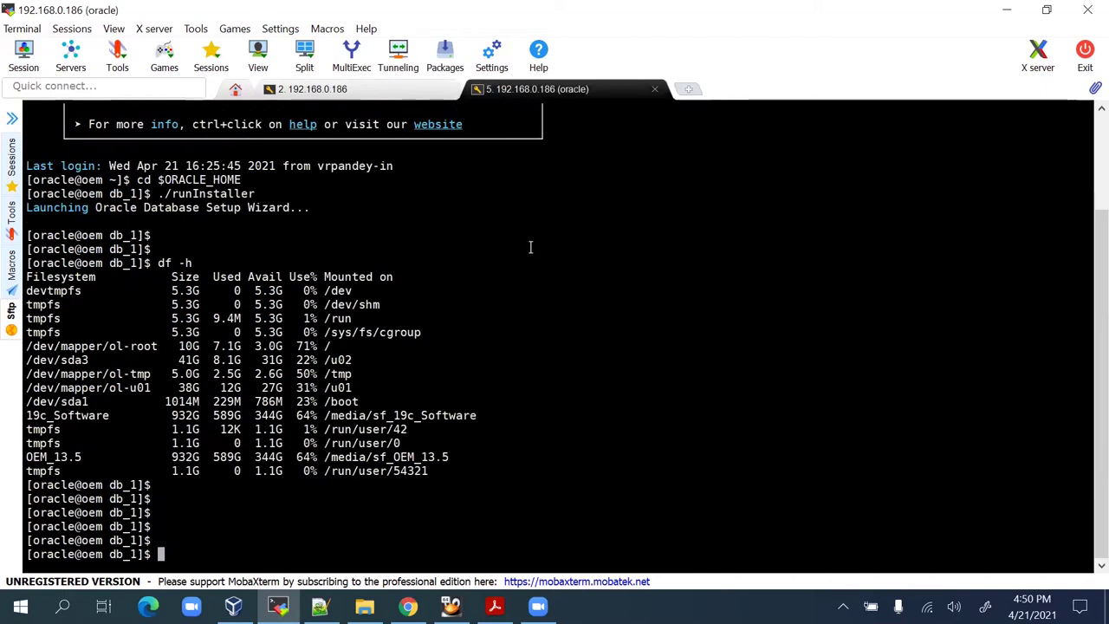
key("Up")
key("Up")
key("Up")
key("Down")
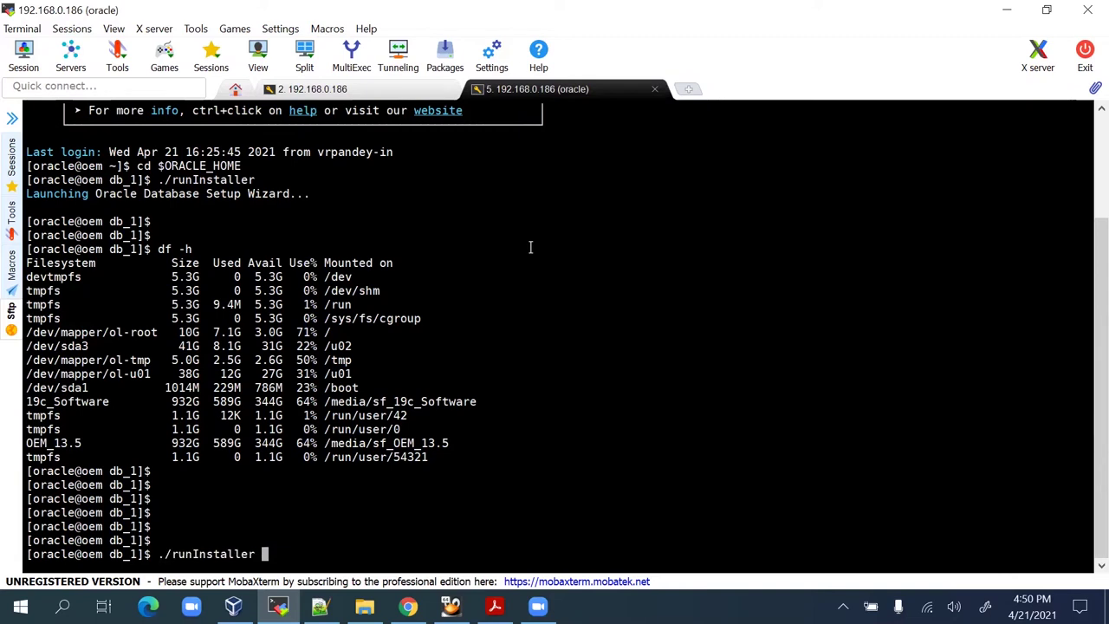
key("Up")
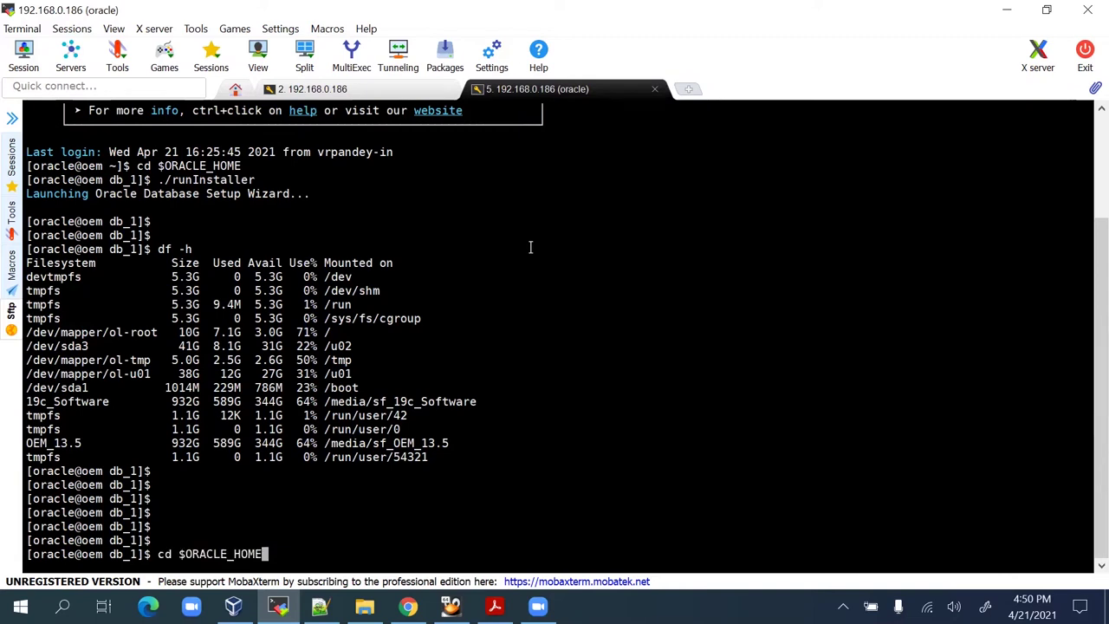
key("Return")
key("Return")
key("Return")
key("Return")
key("Return")
type("./")
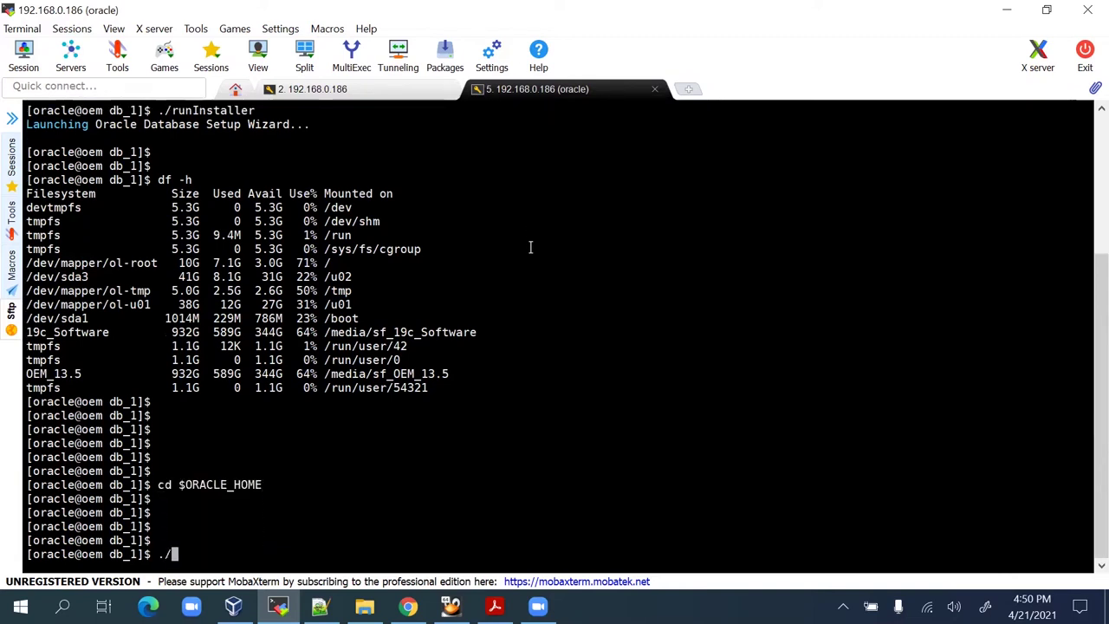
type("runInstaller")
key("Return")
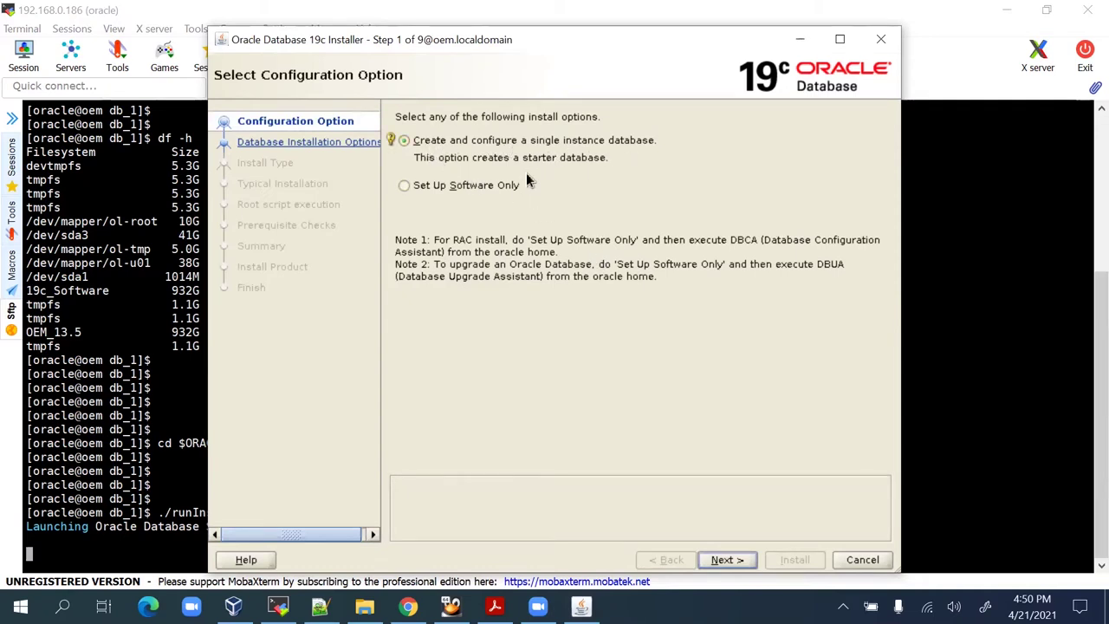
Choose a software-only, single-instance Enterprise Edition install and accept Oracle base /u01/app/oracle.
left_click(489, 185)
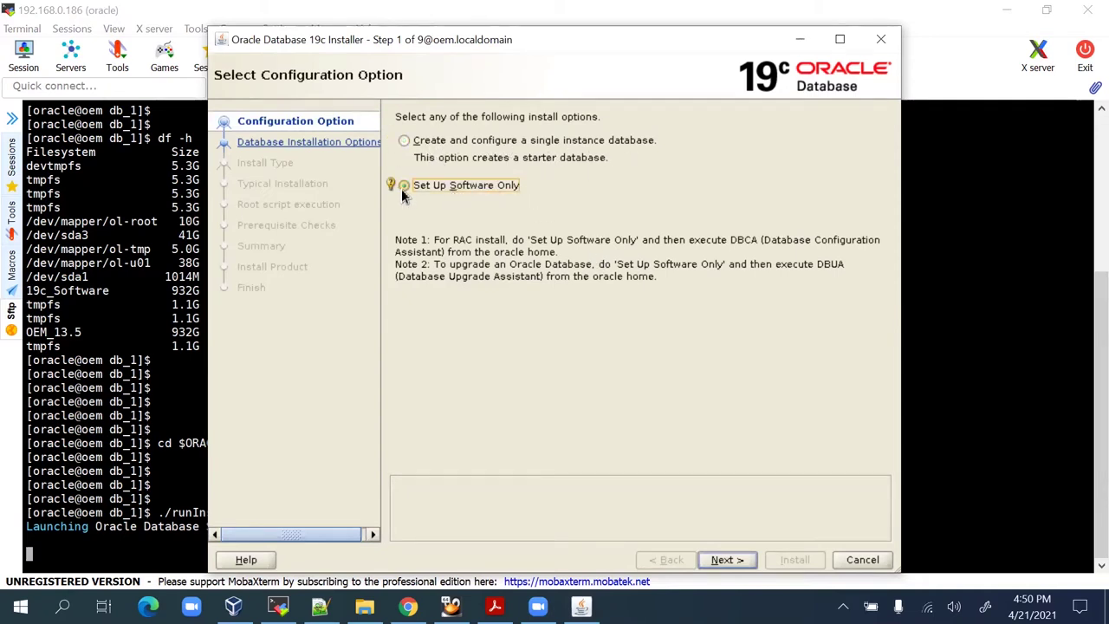
left_click(728, 560)
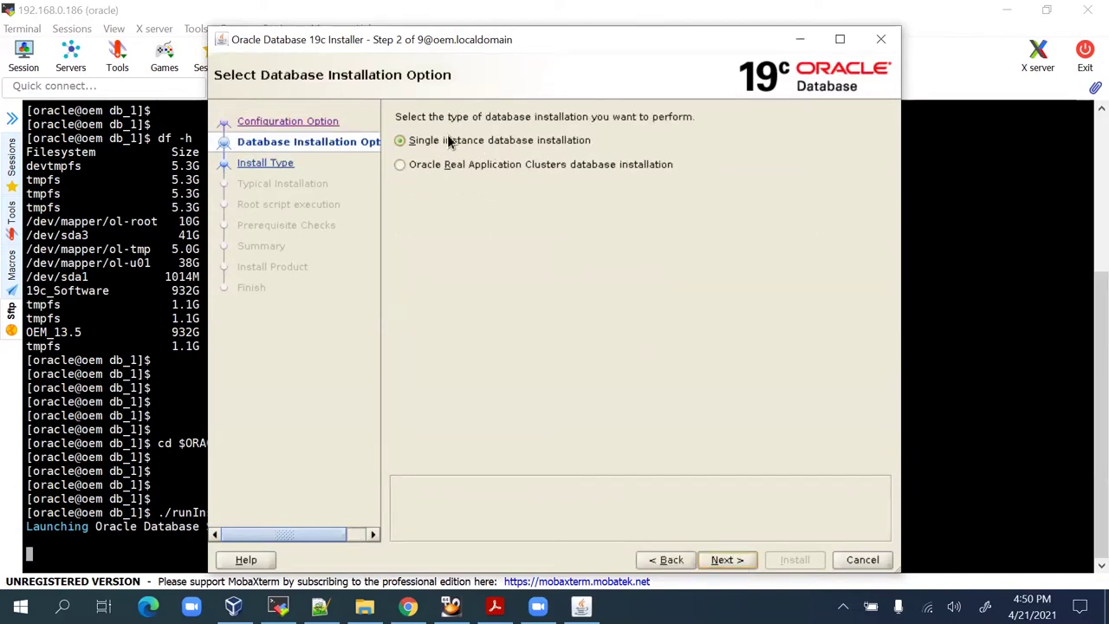
left_click(423, 146)
left_click(726, 560)
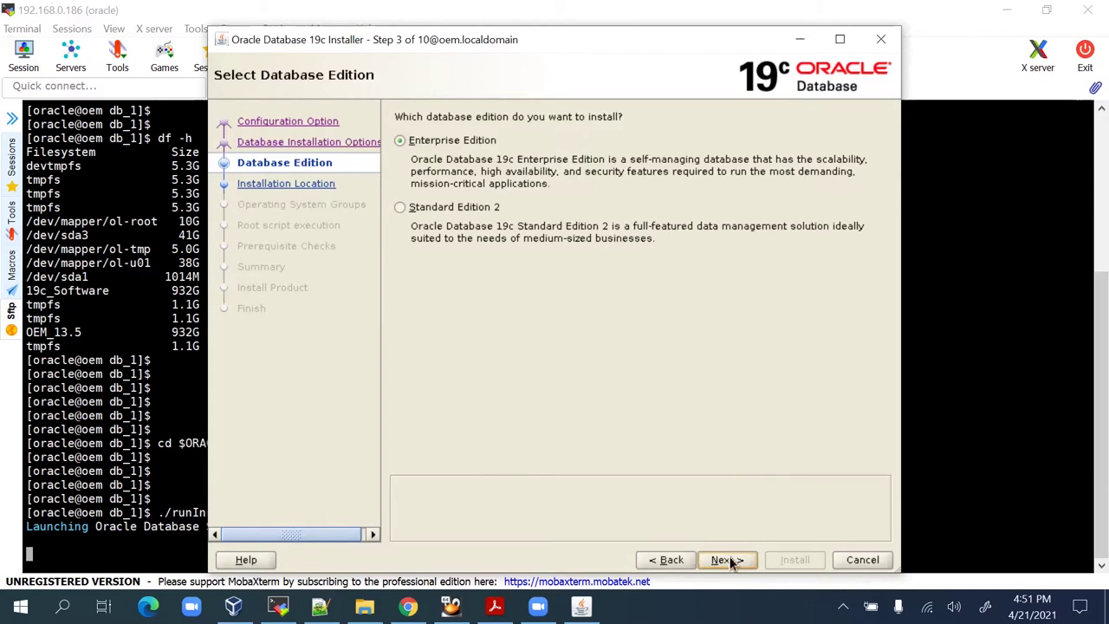
left_click(726, 560)
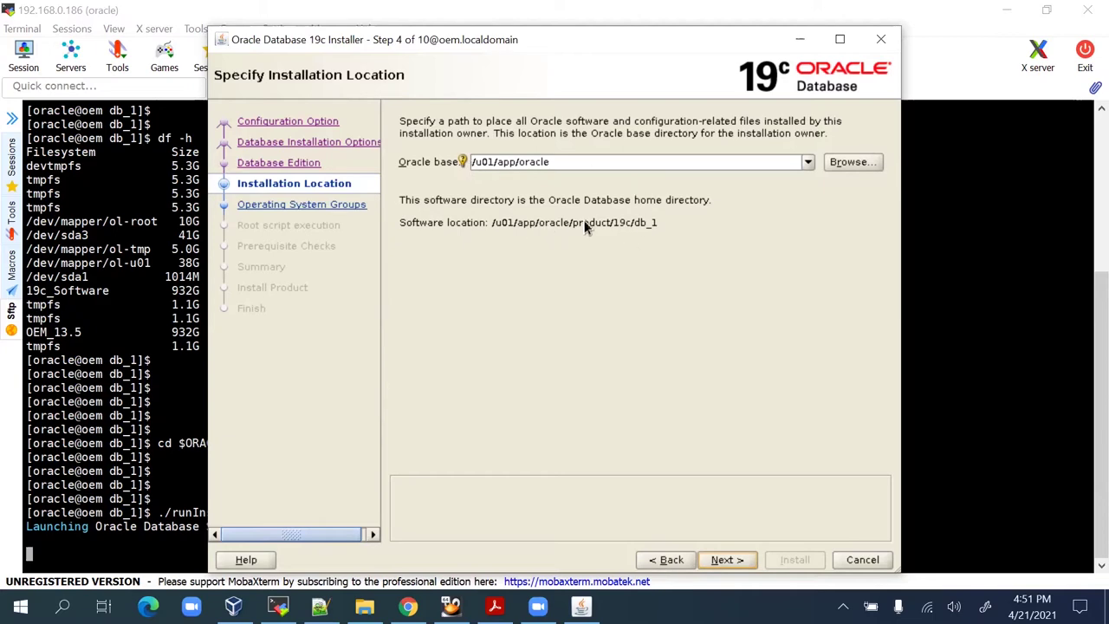
left_click(742, 561)
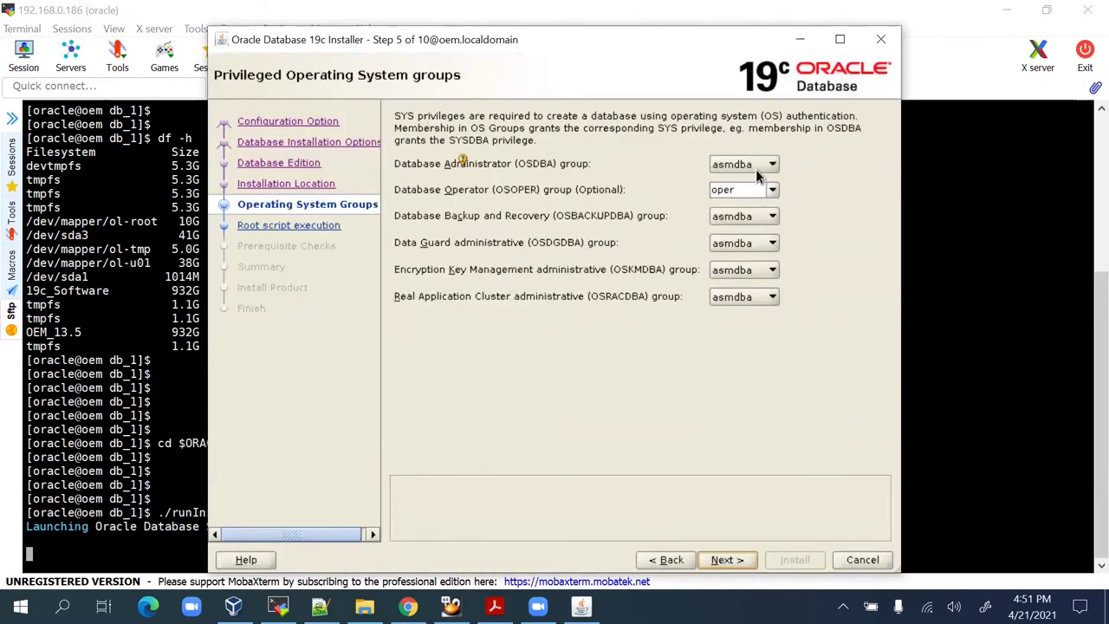
Set all six privileged OS groups, OSDBA through OSRACDBA, to oinstall.
left_click(756, 168)
left_click(730, 181)
left_click(771, 190)
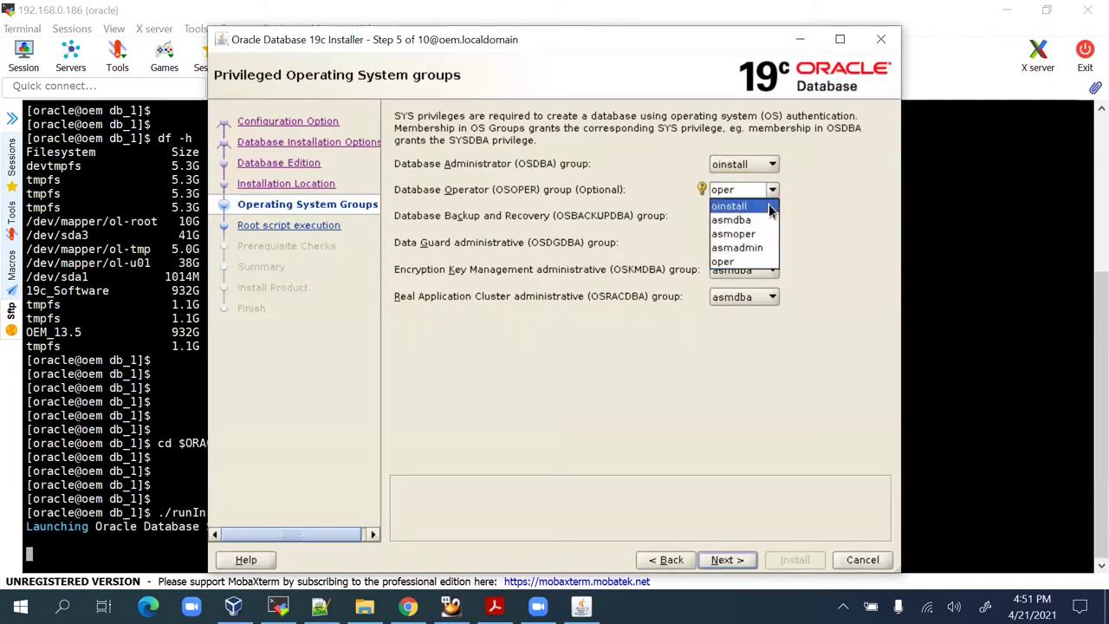
left_click(745, 205)
left_click(771, 217)
left_click(768, 230)
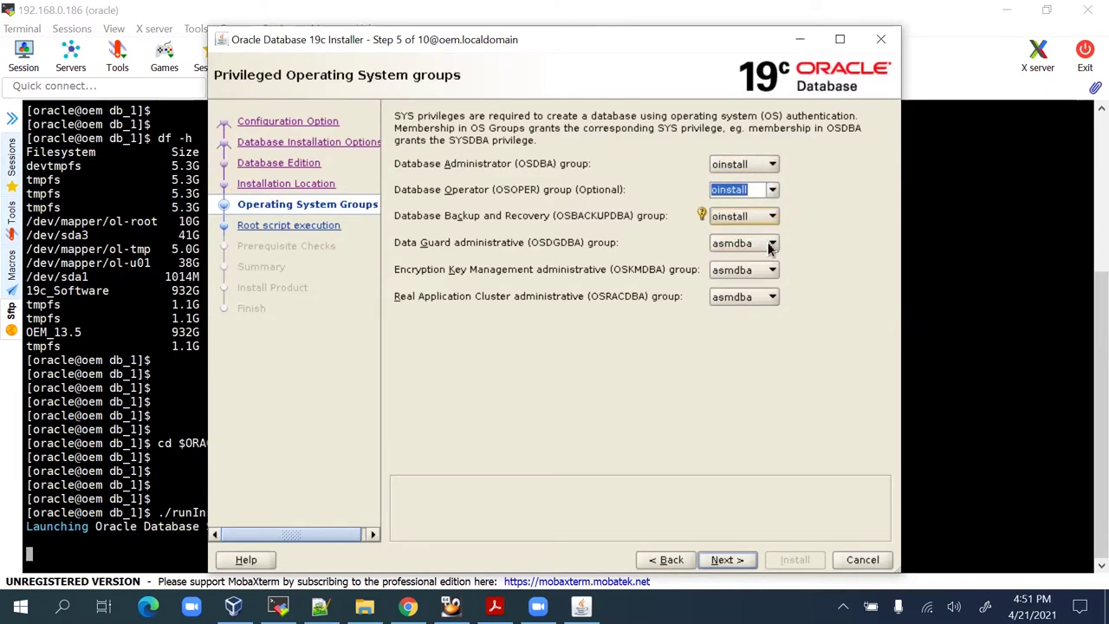
left_click(771, 243)
left_click(767, 260)
left_click(770, 270)
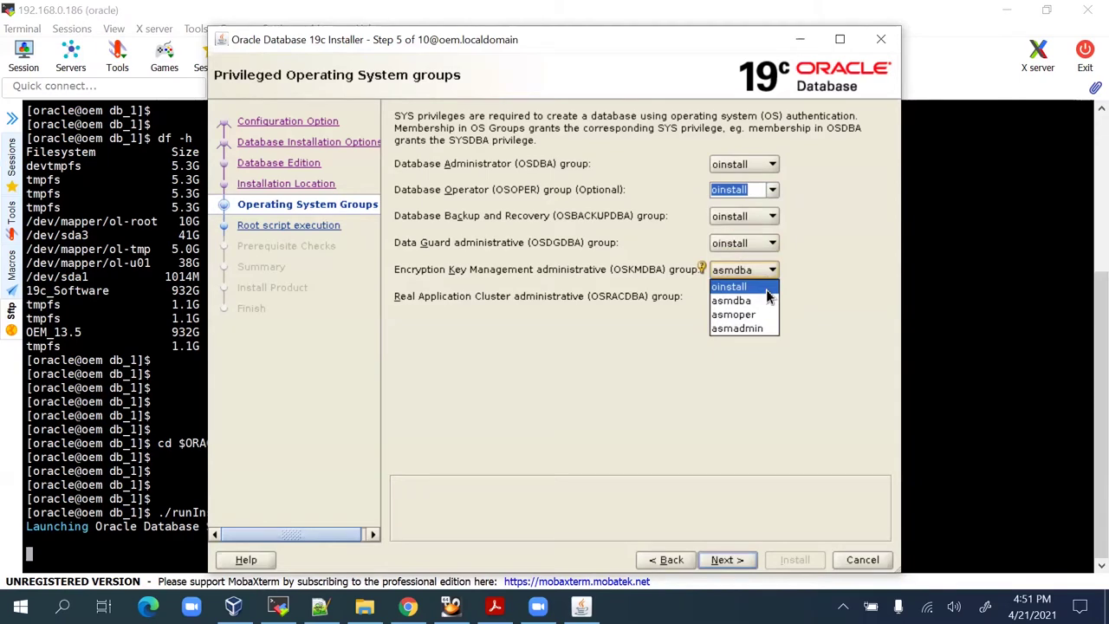
left_click(767, 288)
left_click(771, 297)
left_click(758, 313)
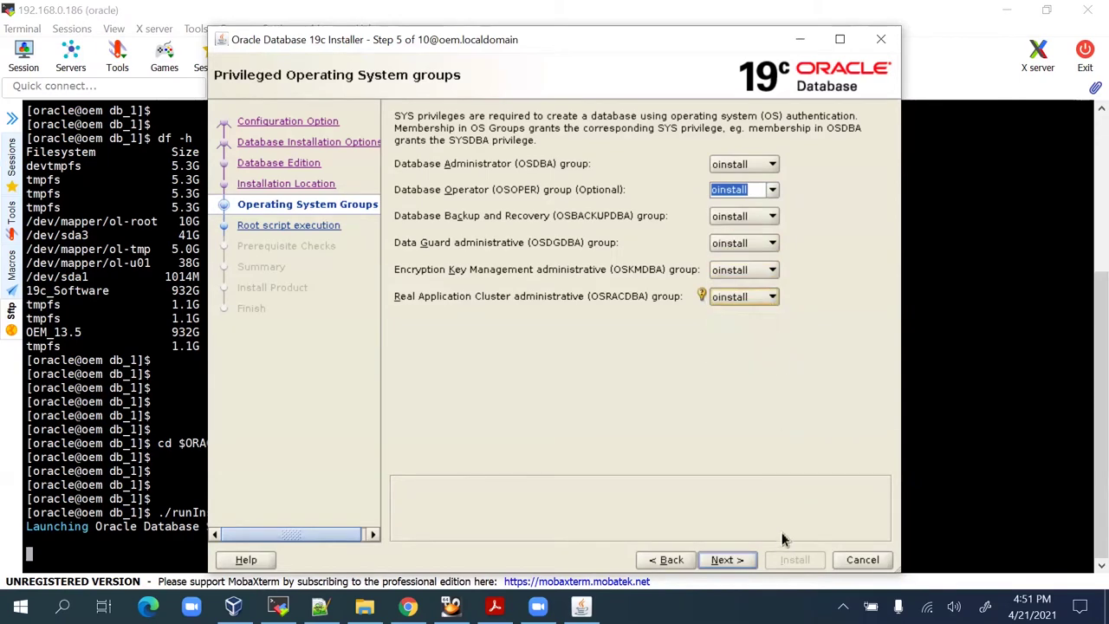
left_click(724, 559)
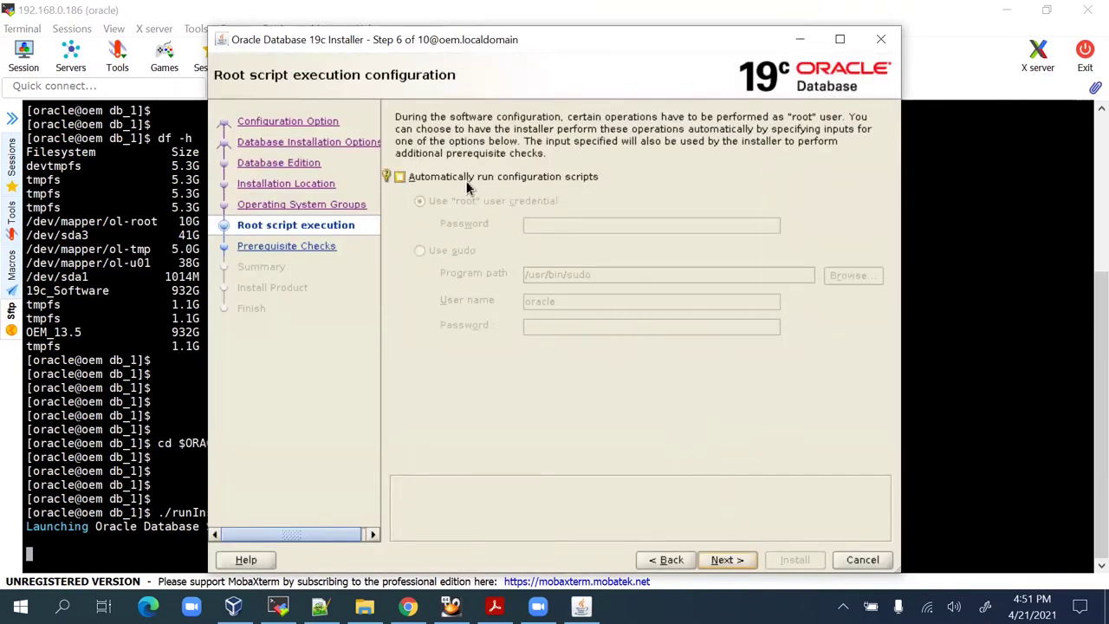
Have root scripts run automatically using the root password, then continue to prerequisite checks.
left_click(573, 178)
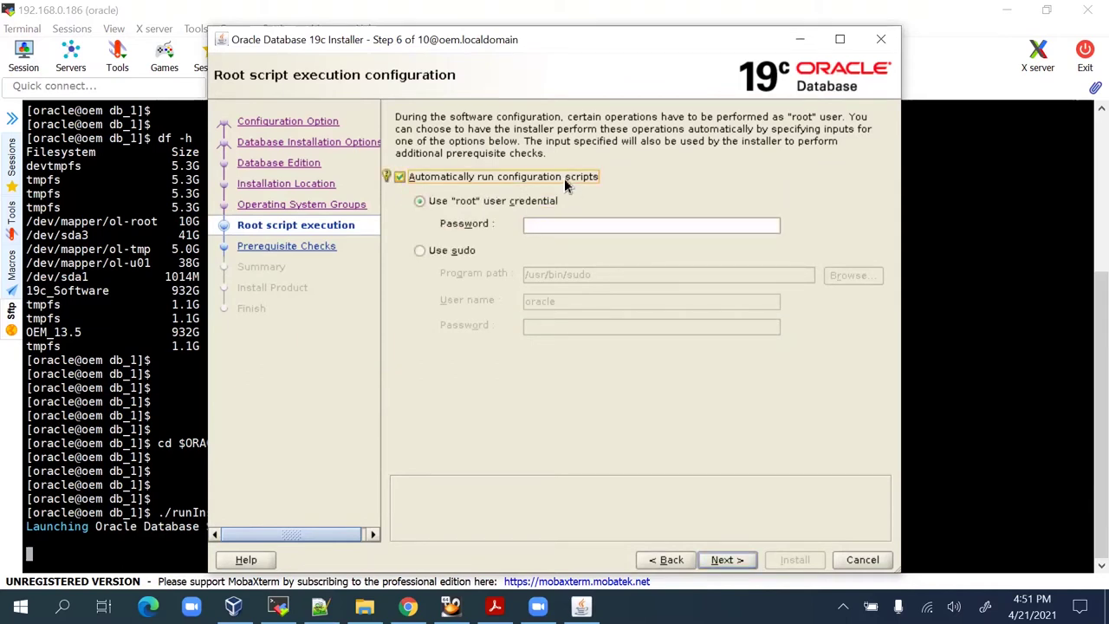
left_click(584, 223)
type("o")
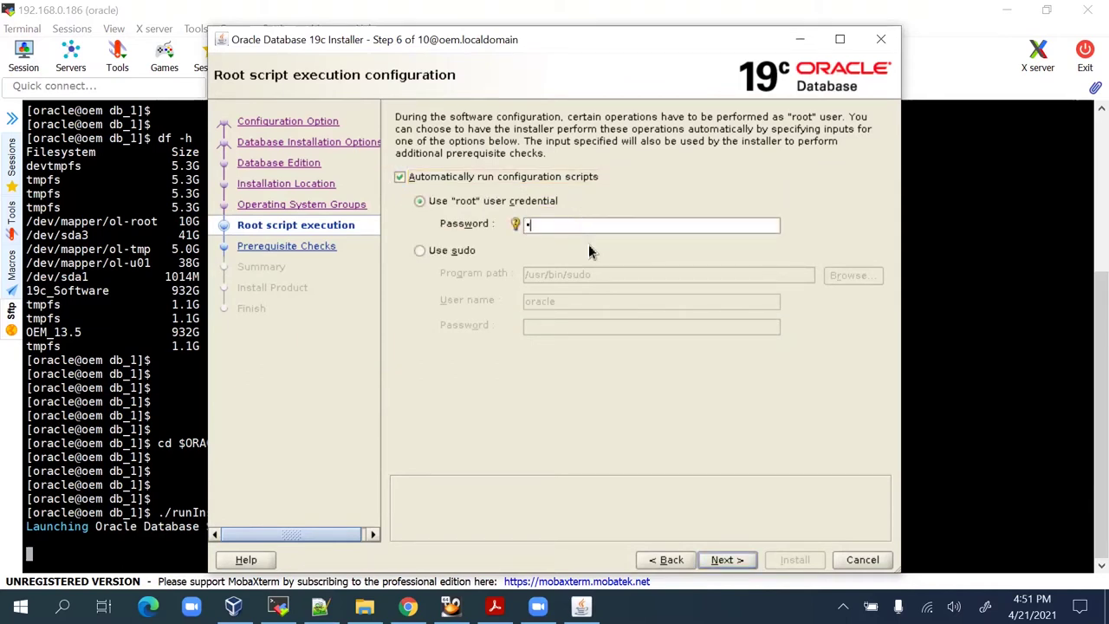
left_click(735, 559)
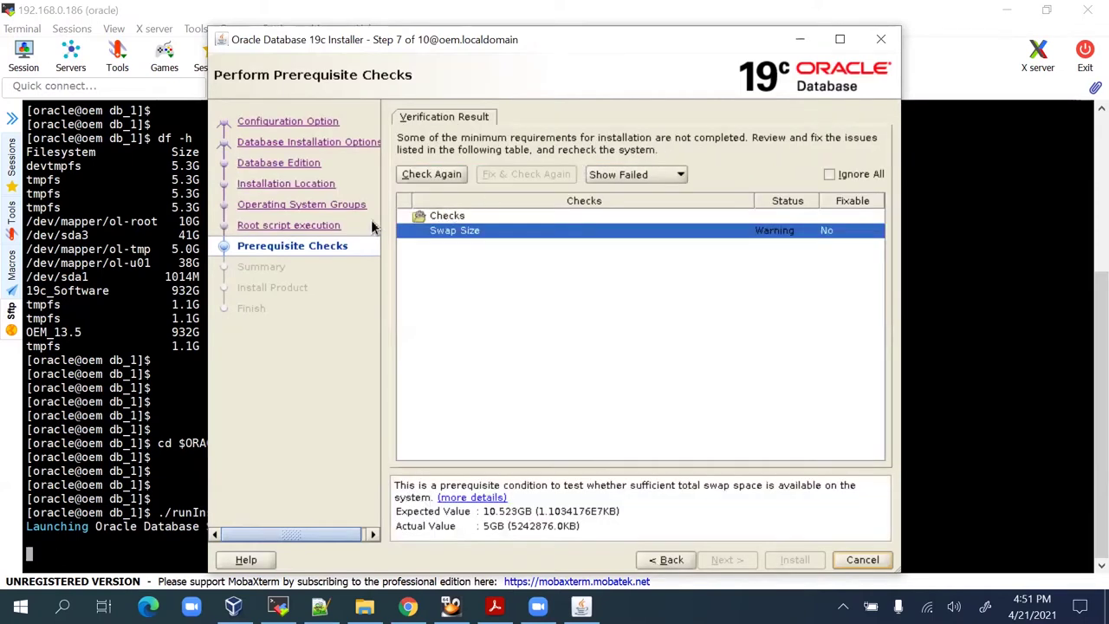
Ignore the failed Swap Size check, accept the INS-13016 warning, and start the install.
left_click(837, 176)
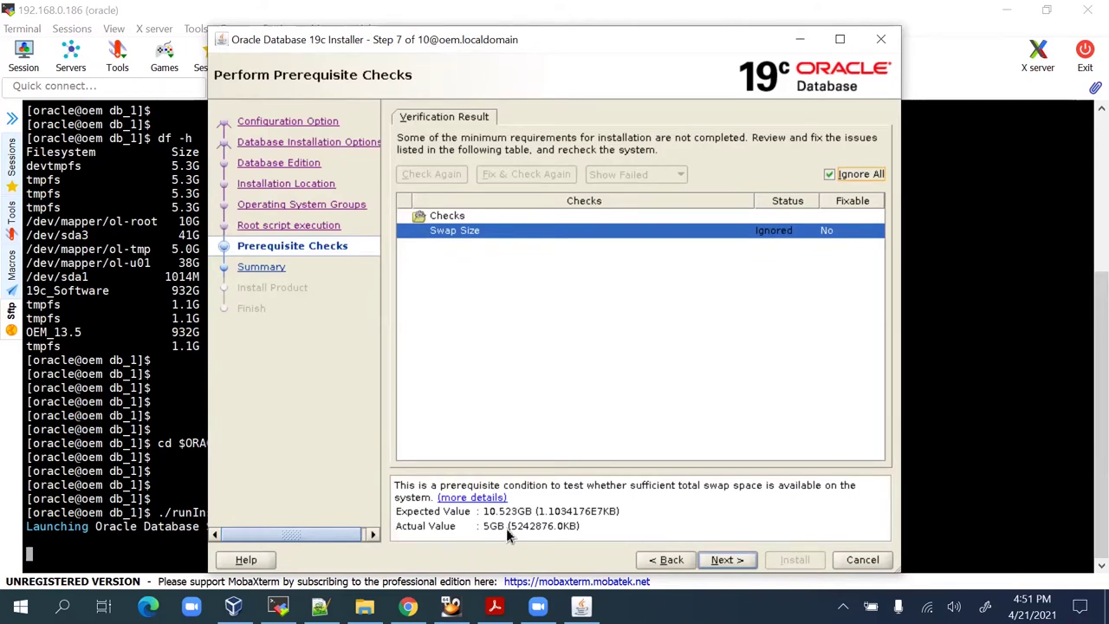
left_click(738, 563)
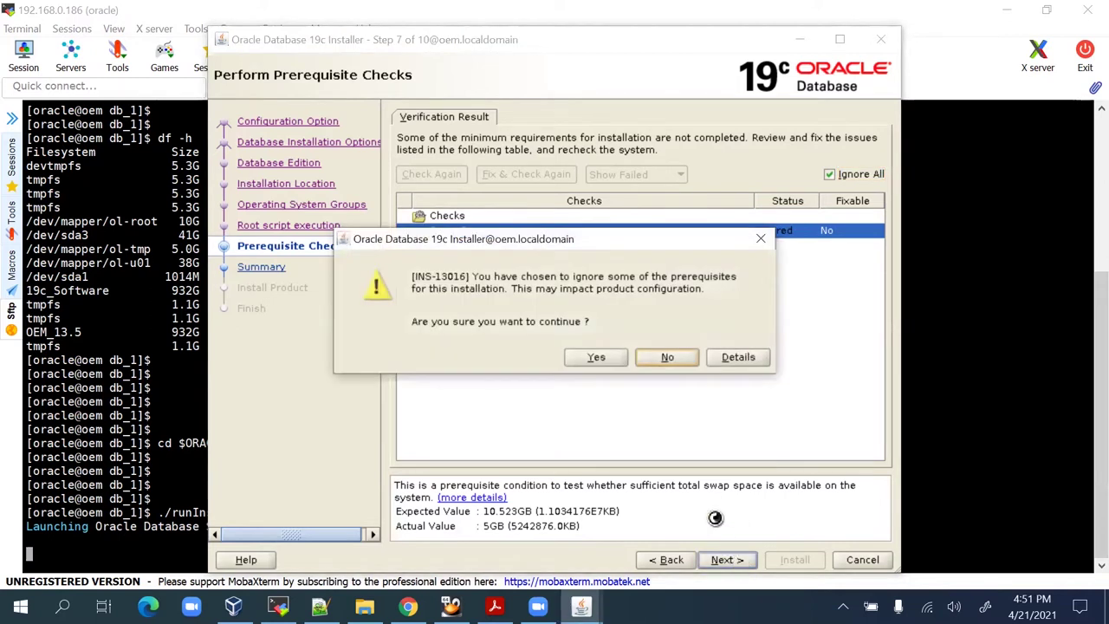
left_click(595, 358)
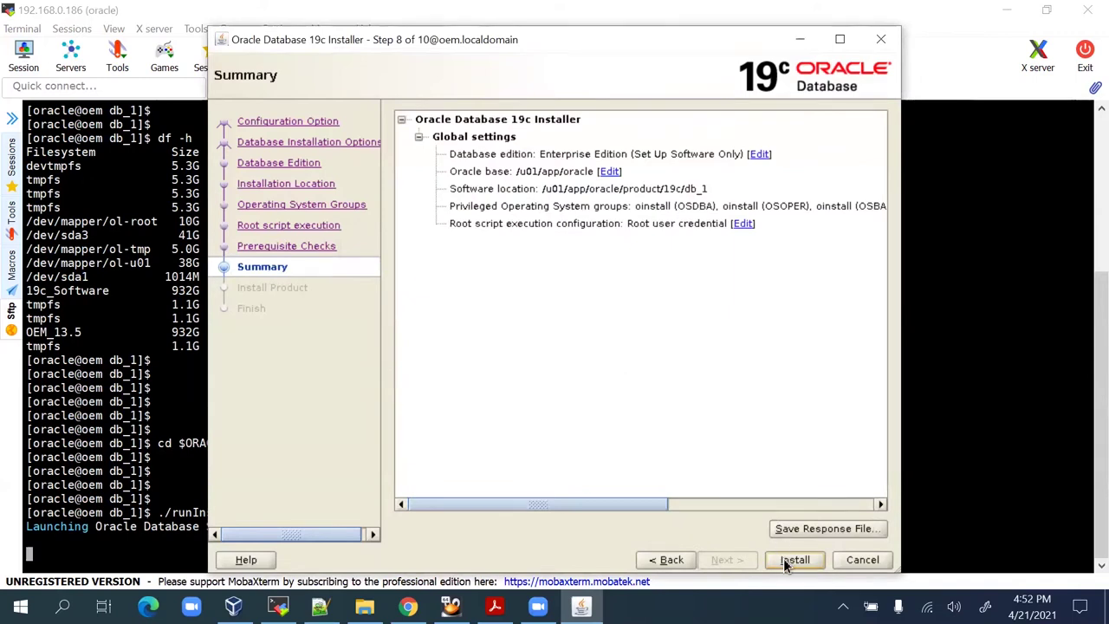
left_click(783, 558)
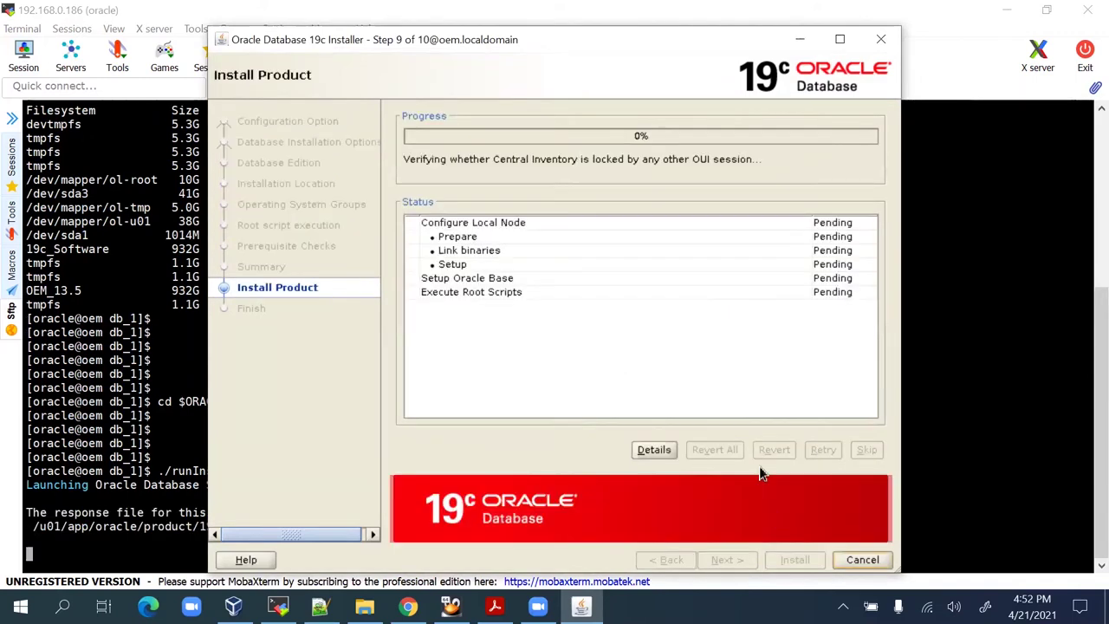
Follow the install in a resized Details log until Finish, then close the log.
left_click(654, 451)
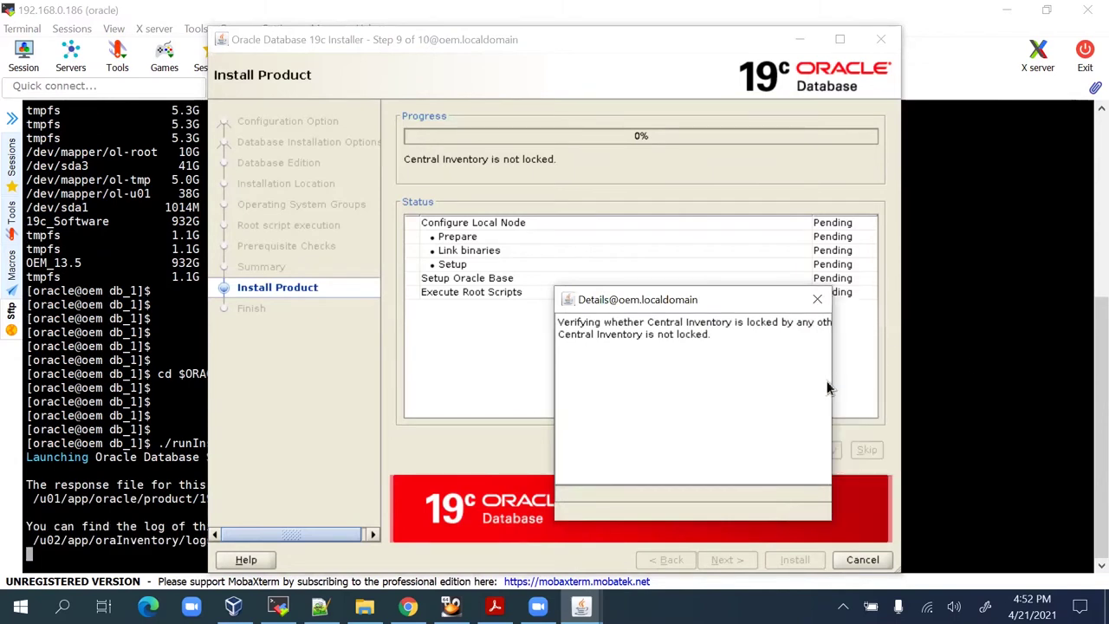
left_click_drag(831, 381, 992, 375)
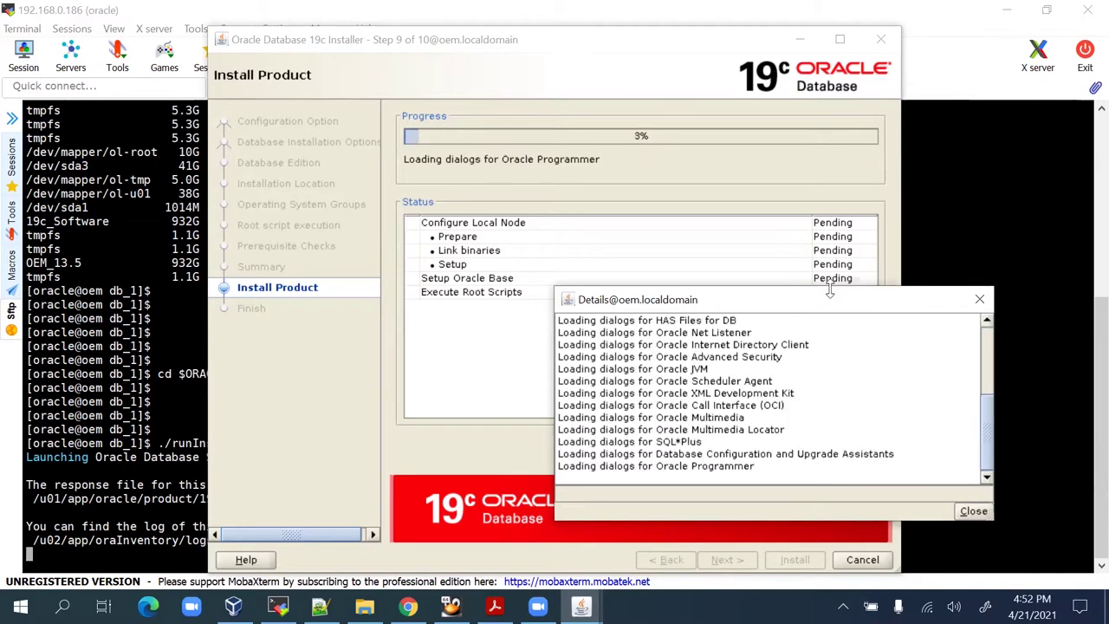
left_click_drag(830, 292, 814, 353)
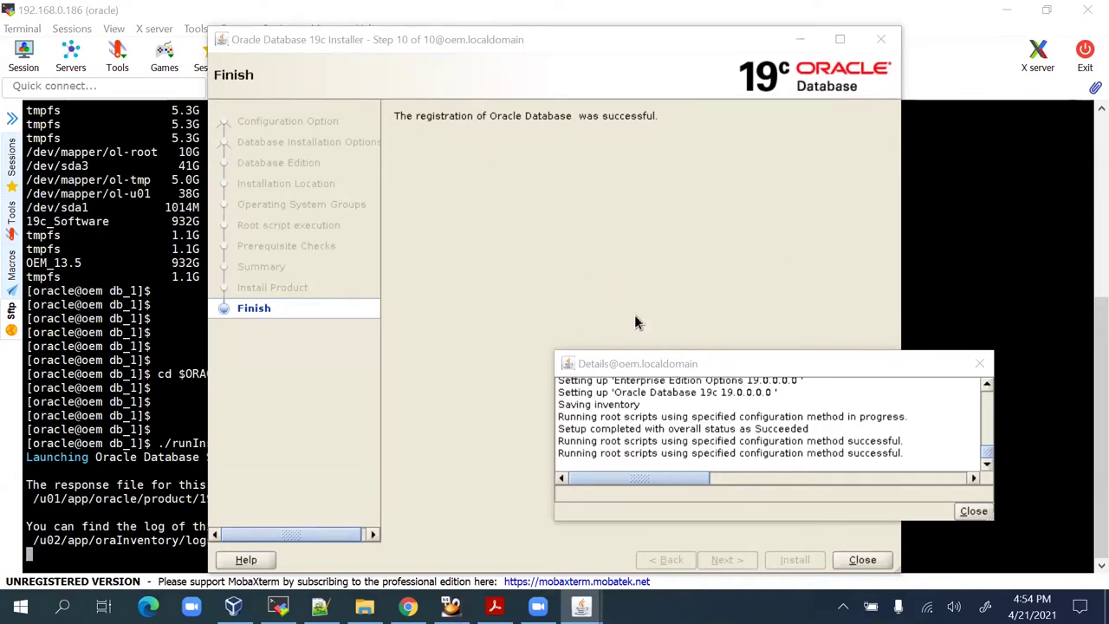
left_click(972, 512)
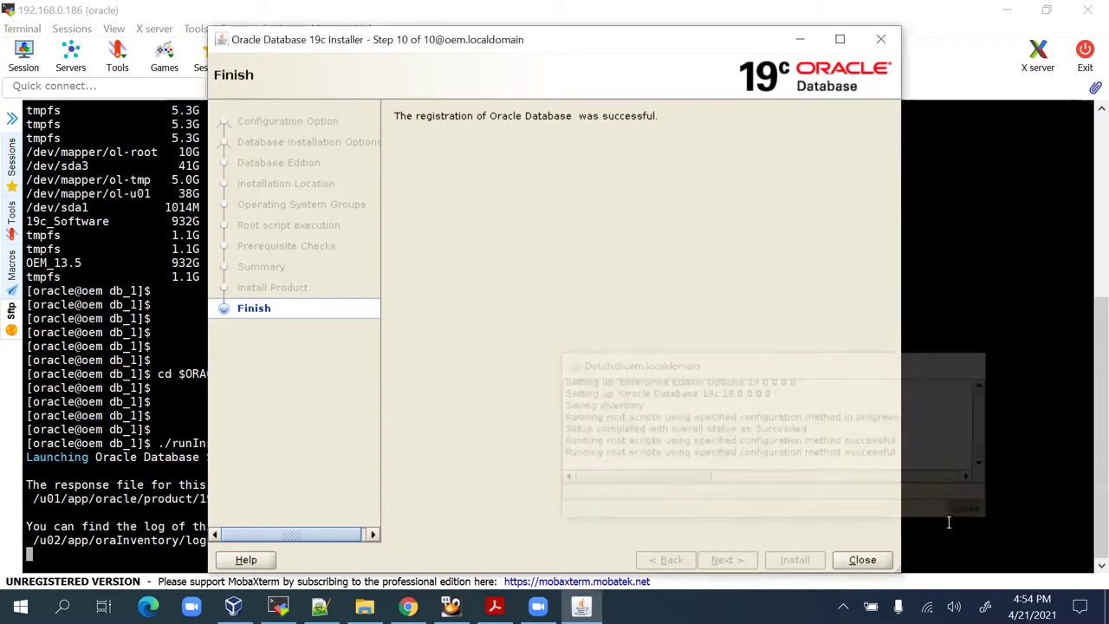
Close the finished installer and attempt the version check, mistyped as sqlpluus -v.
left_click(872, 564)
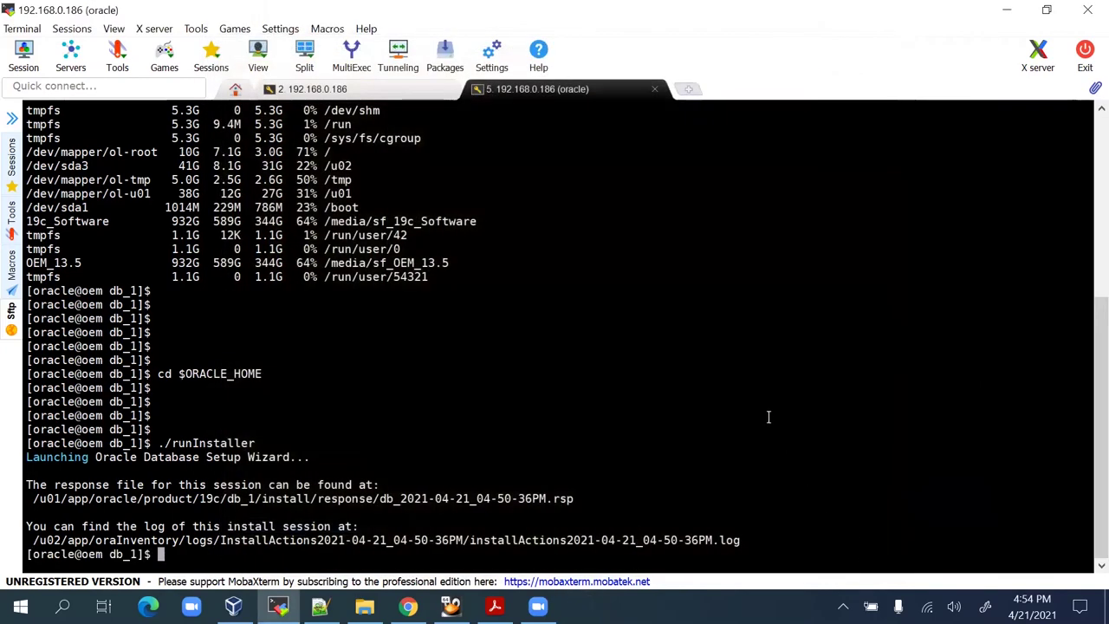
key("Return")
key("Return")
key("Return")
type("sq")
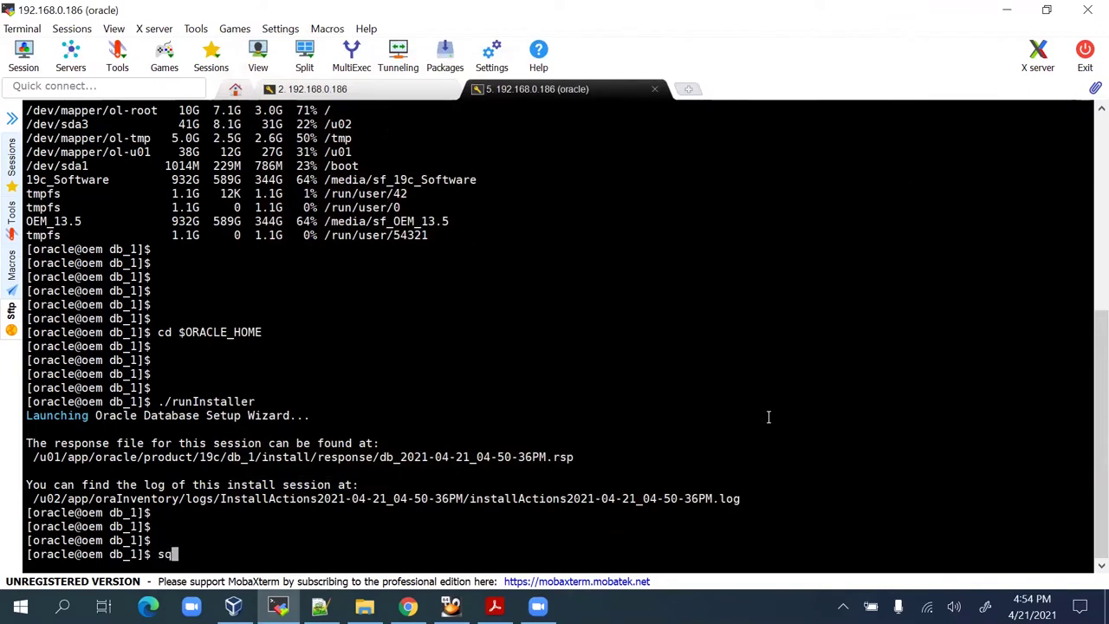
type("lpluus -v")
key("Return")
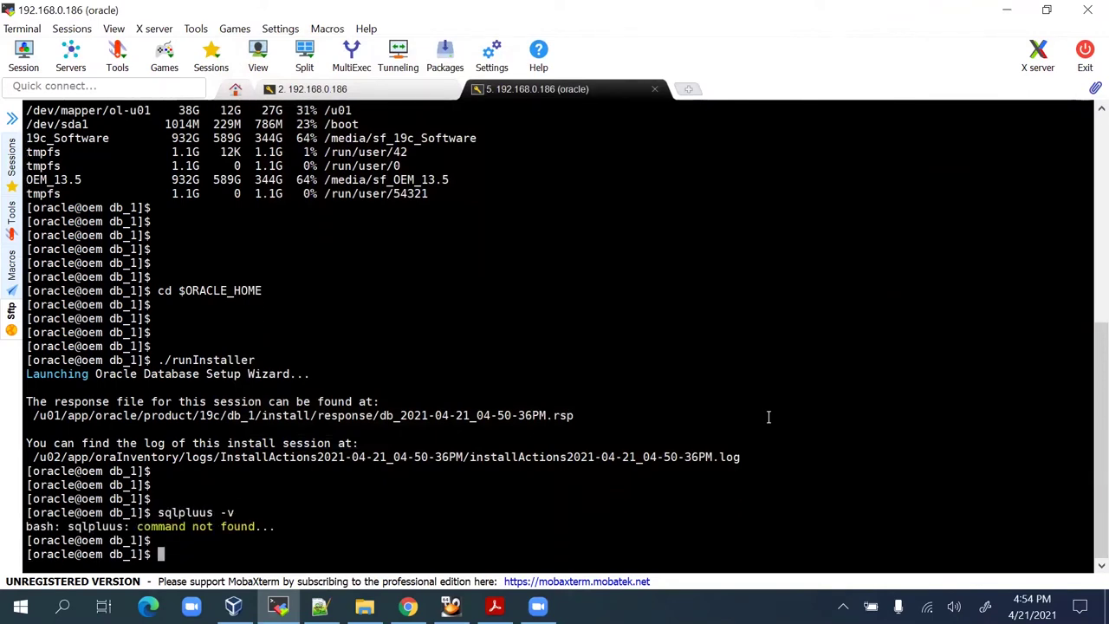
From the home directory, rerun the corrected sqlplus -v, showing Version 19.3.0.0.0.
type("cd")
key("Return")
key("Return")
key("Return")
key("Return")
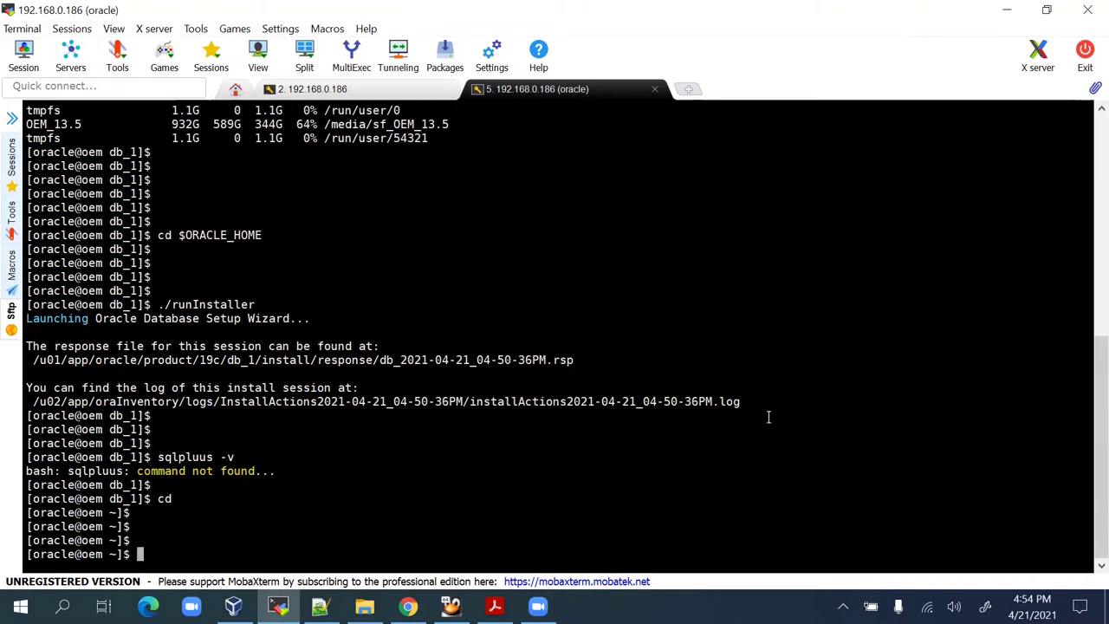
key("Up")
key("Up")
key("Left")
key("Left")
key("Left")
key("Left")
key("BackSpace")
key("Return")
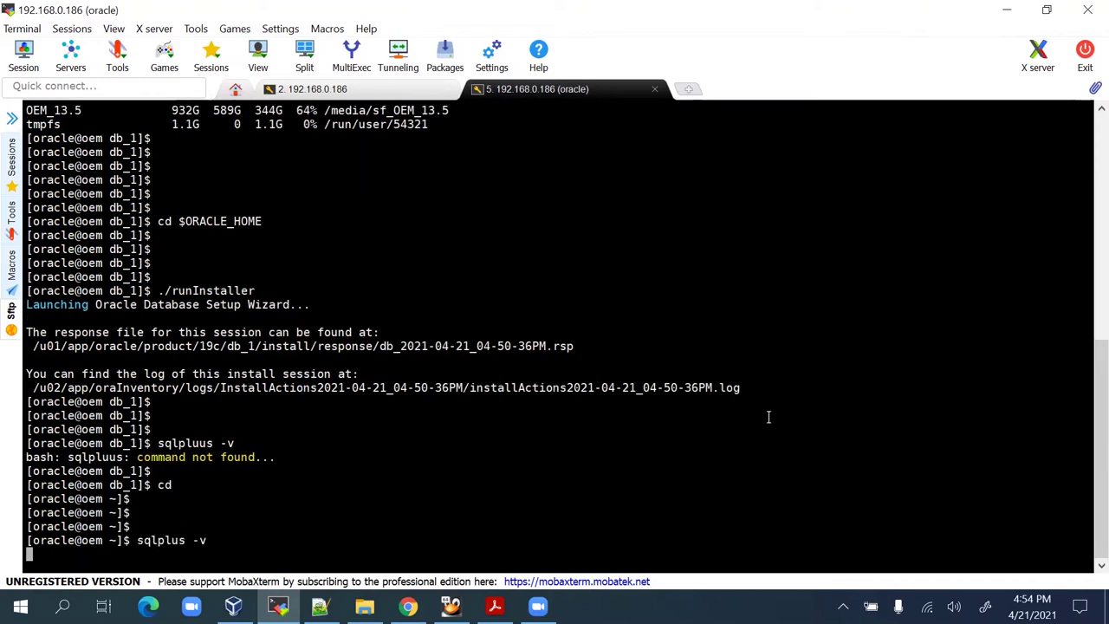
key("Return")
key("Return")
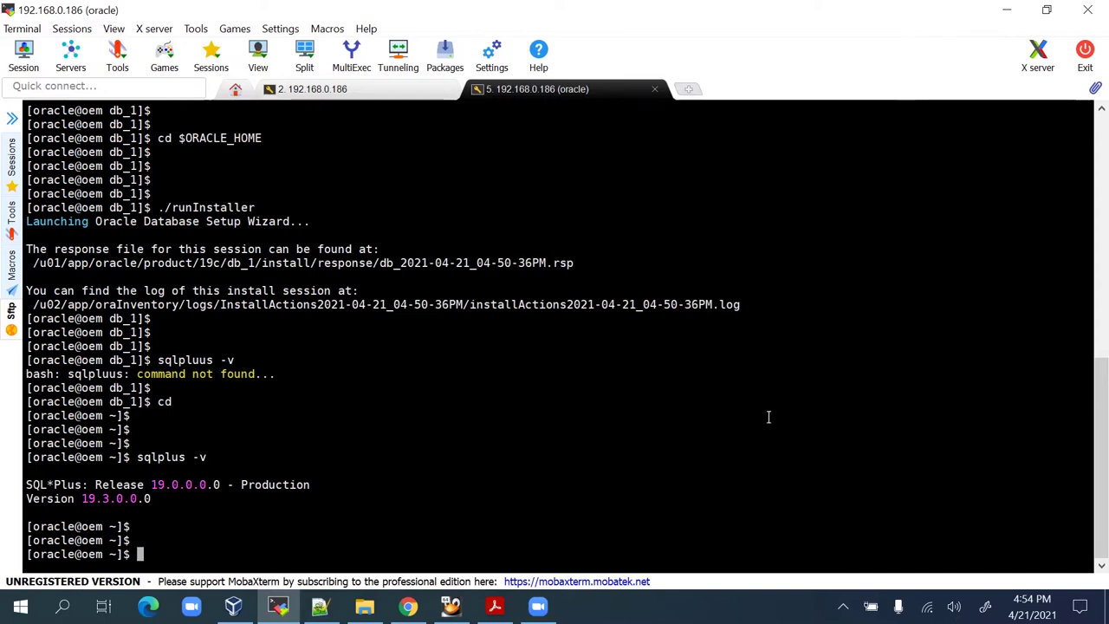
key("Return")
key("Return")
key("Return")
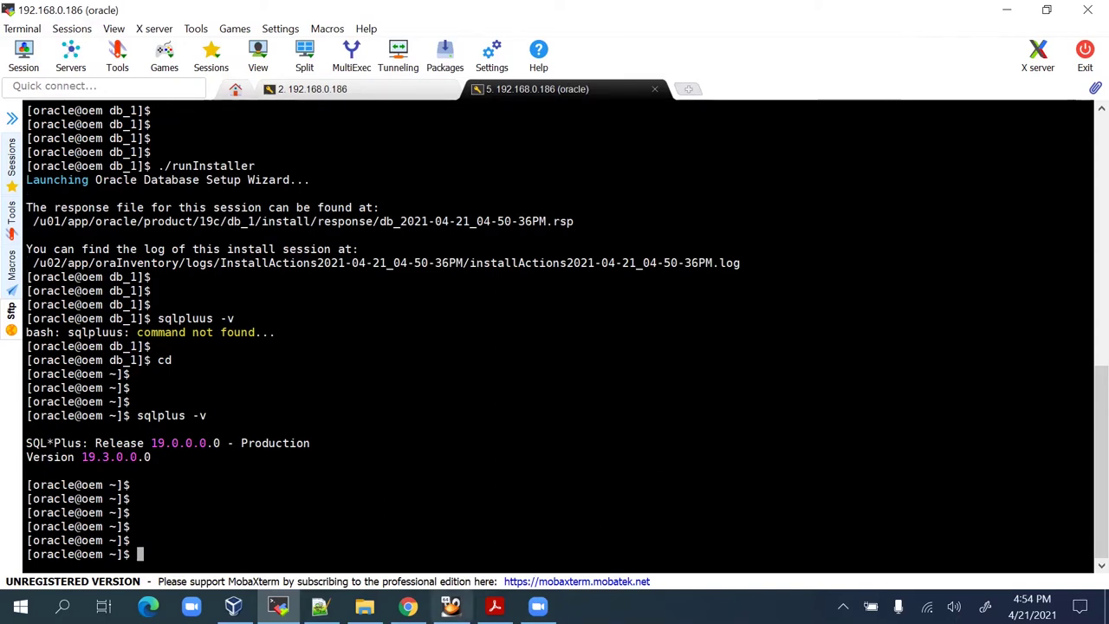
Copy the line 4 opatch apply command targeting /u01/Q4_PATCH/32226239/32218454 onto the shell prompt.
left_click(320, 606)
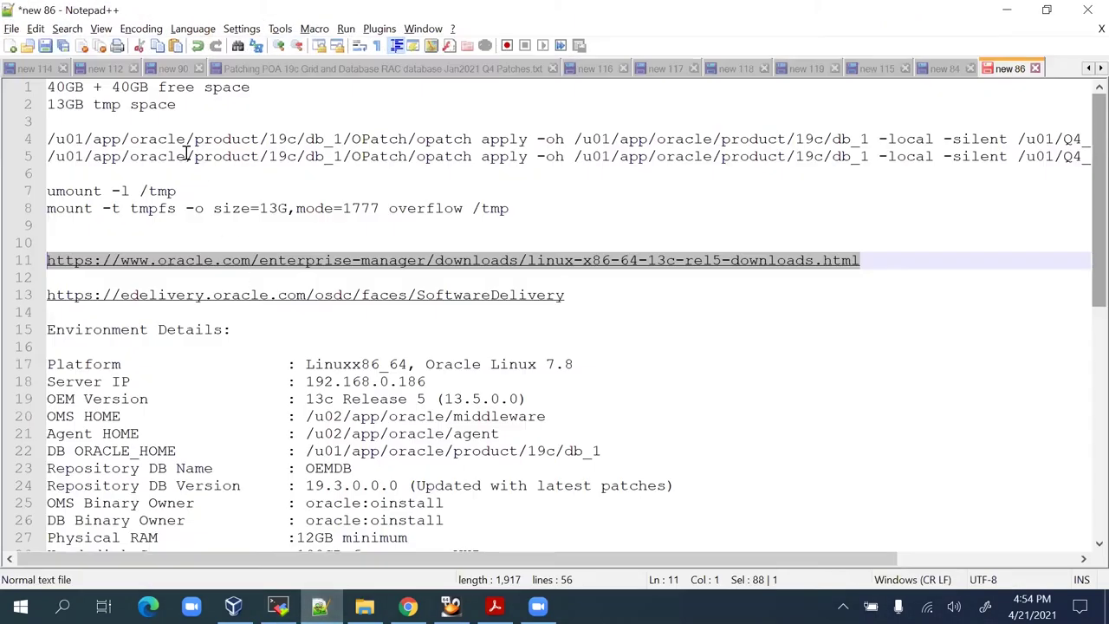
left_click(134, 143)
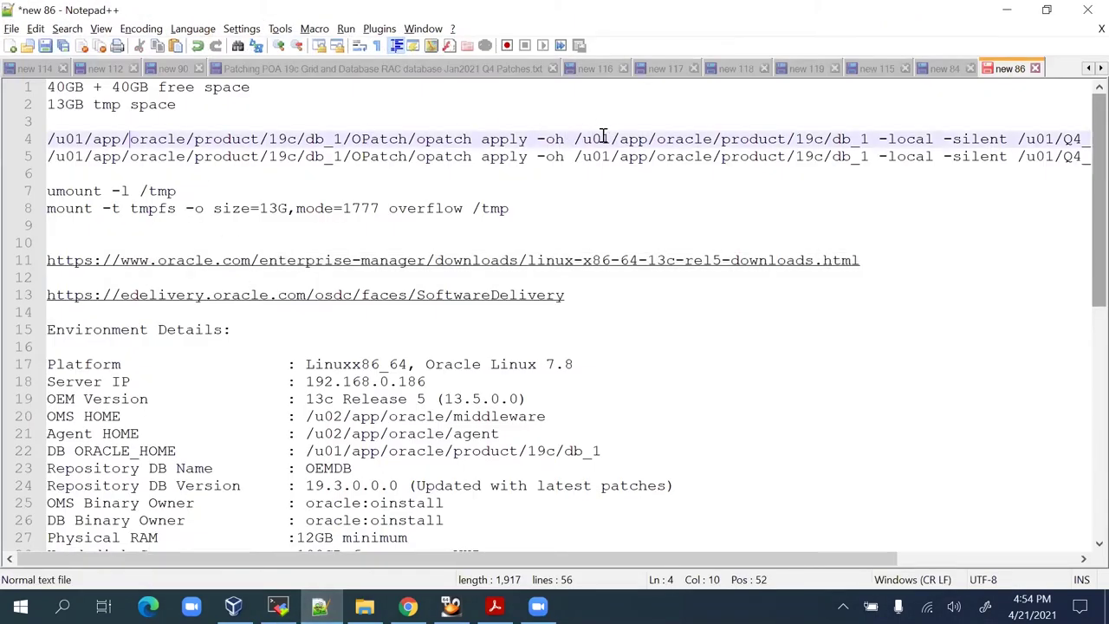
left_click_drag(1018, 138, 1090, 141)
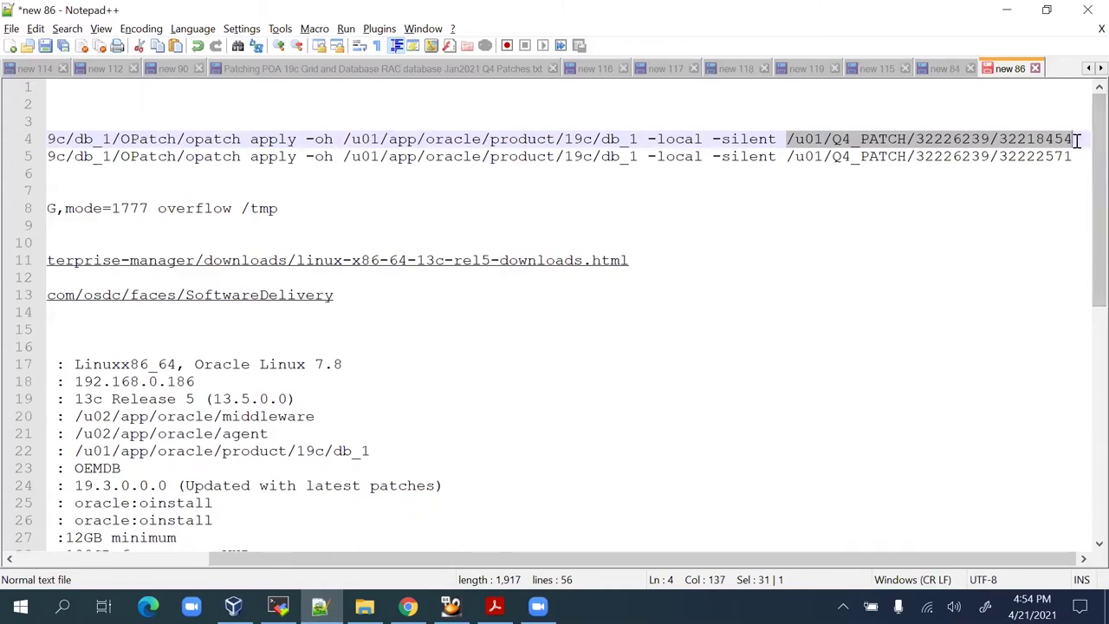
left_click(1076, 139)
key("shift+Home")
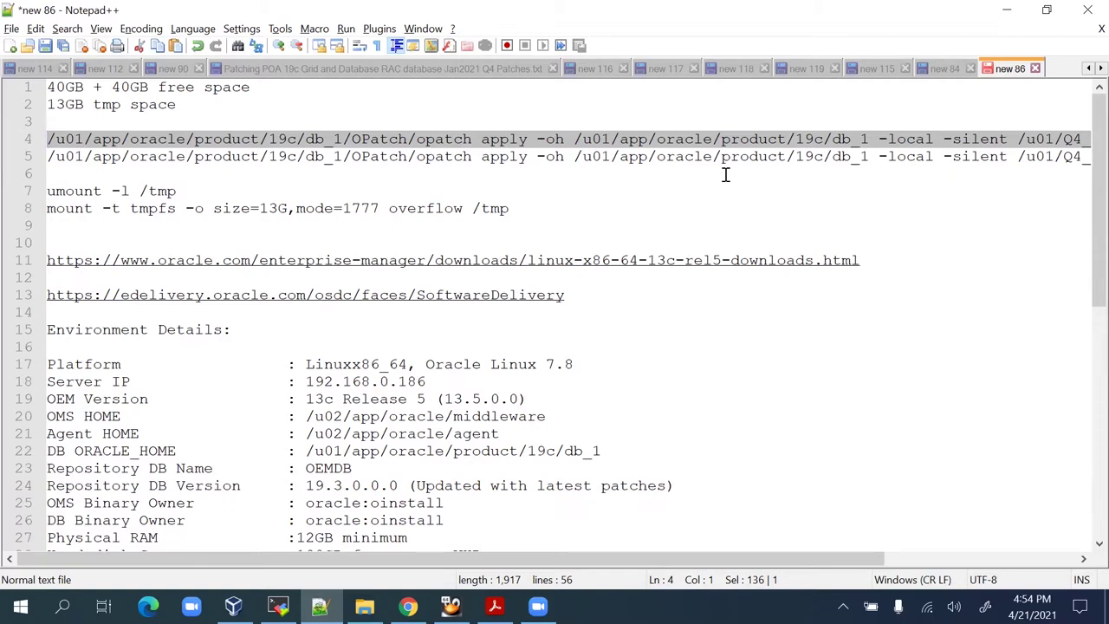
key("alt+Tab")
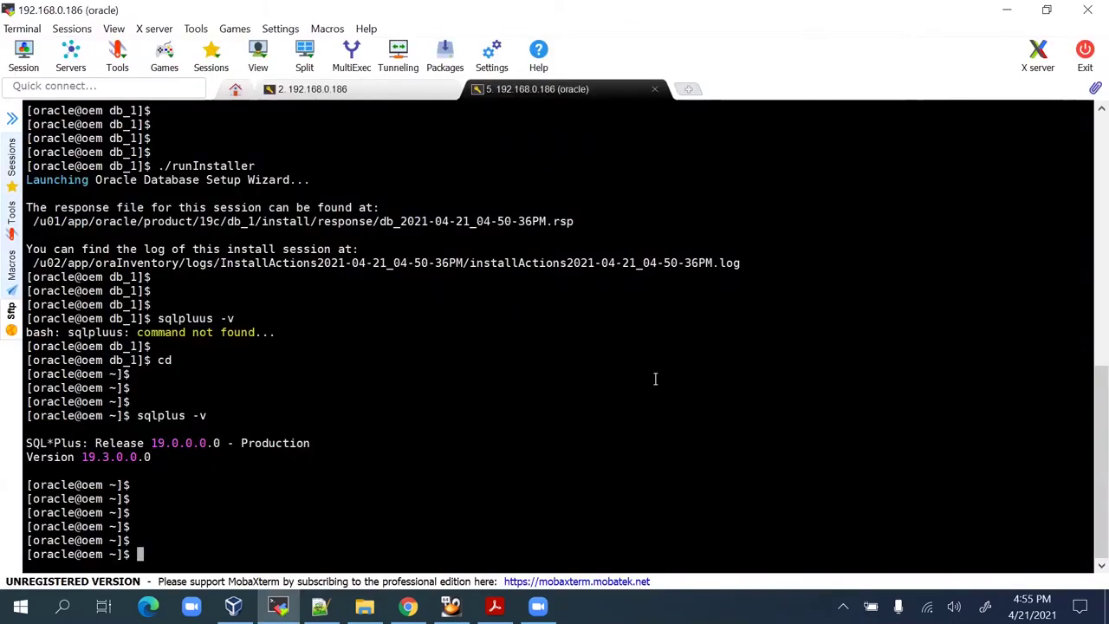
key("alt+Tab")
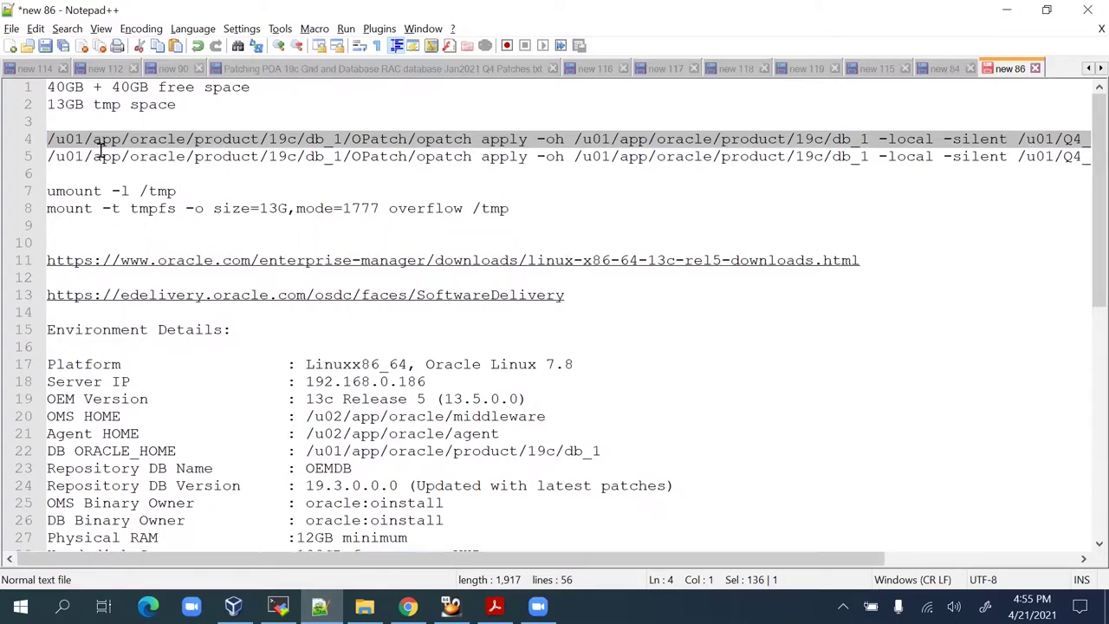
right_click(742, 142)
left_click(774, 167)
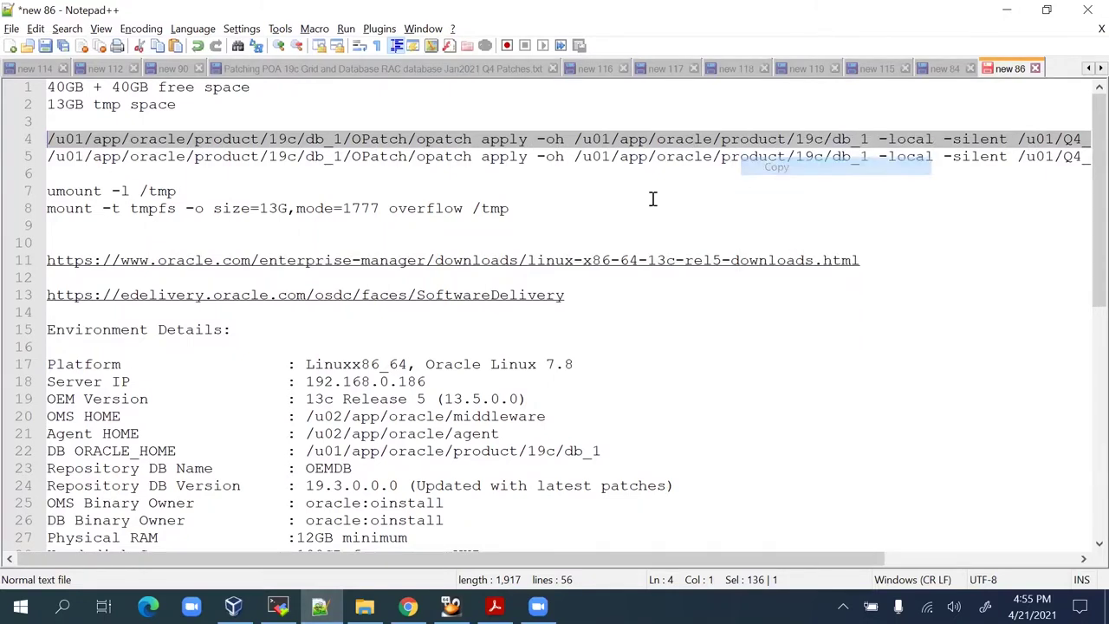
key("alt+Tab")
right_click(482, 353)
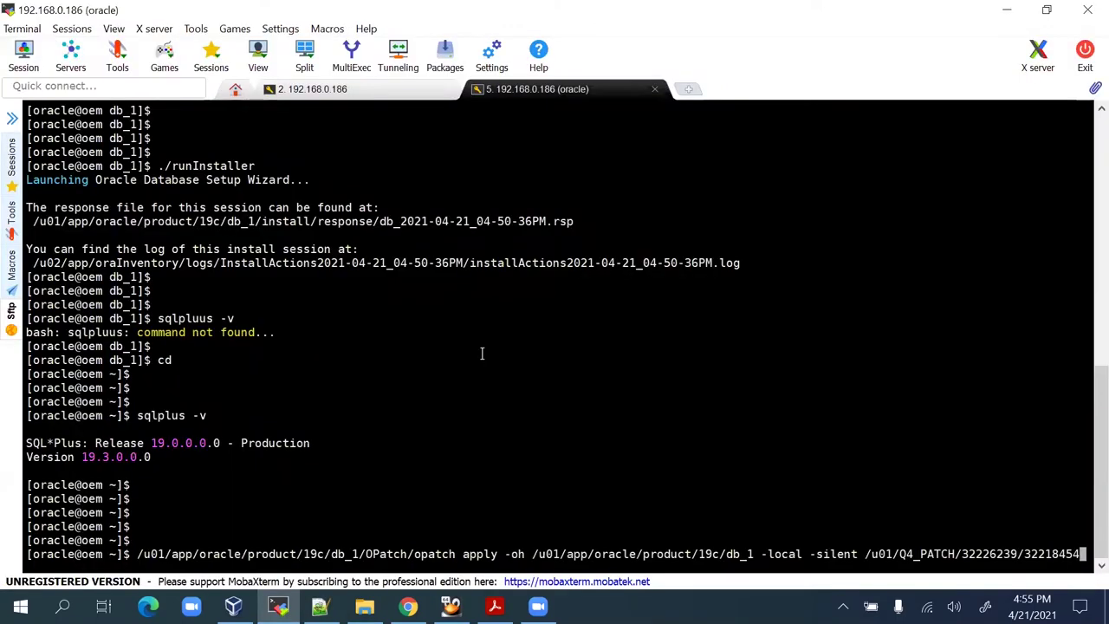
Run opatch apply for patch 32218454 and watch its prerequisite checks pass.
key("Return")
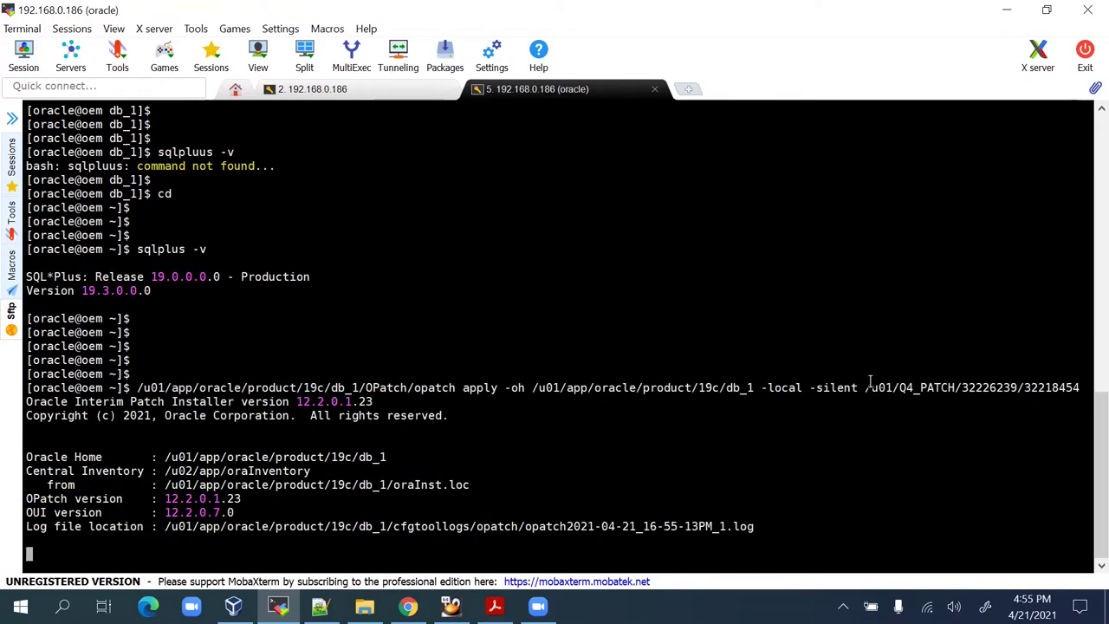
left_click_drag(763, 388, 862, 388)
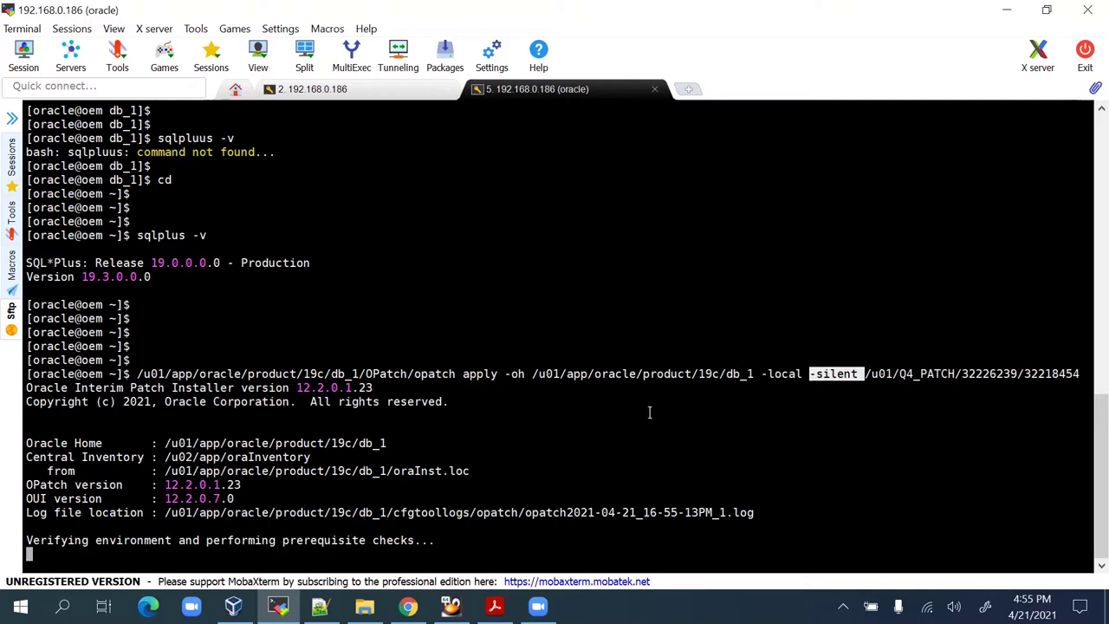
left_click(587, 424)
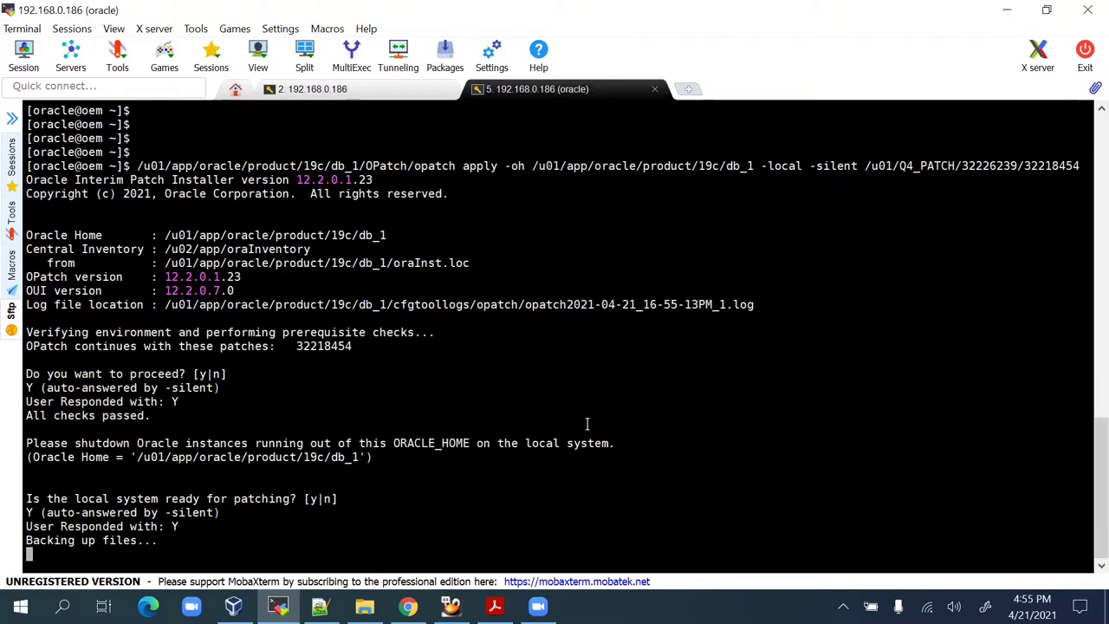
Select the second opatch command on line 5 of the notes, then show the installation slides PDF.
key("alt+Tab")
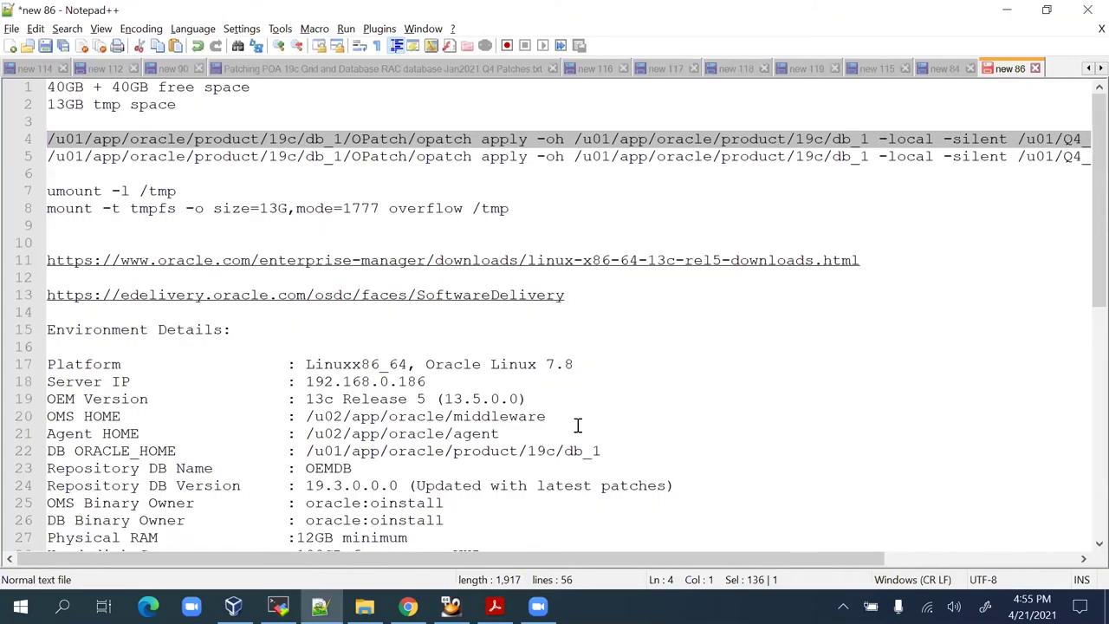
left_click(599, 156)
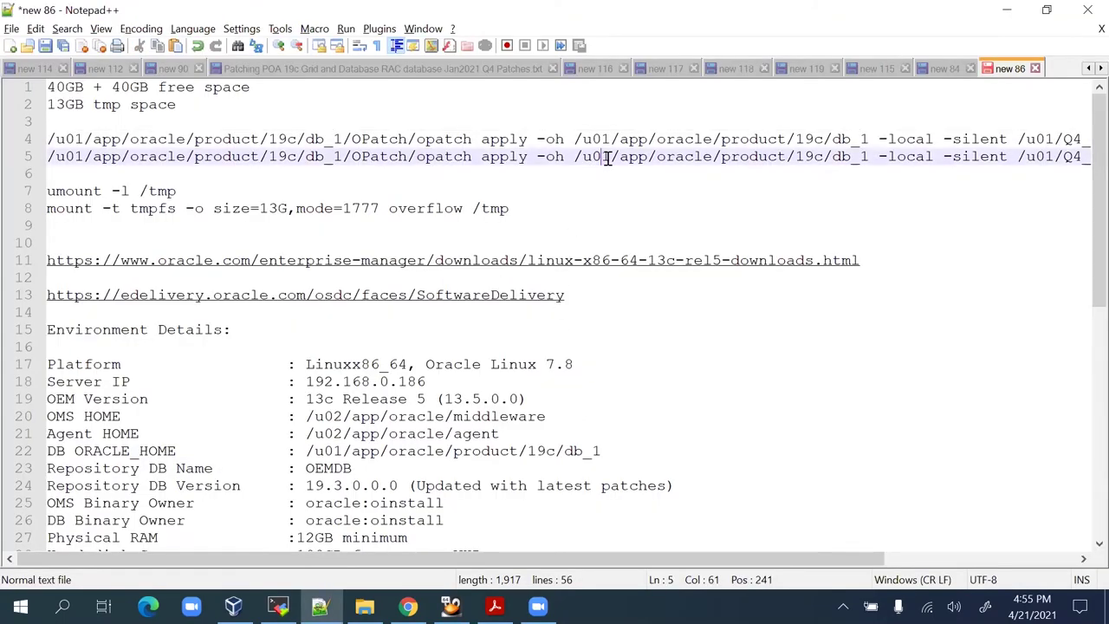
key("End")
key("shift+Home")
key("ctrl+c")
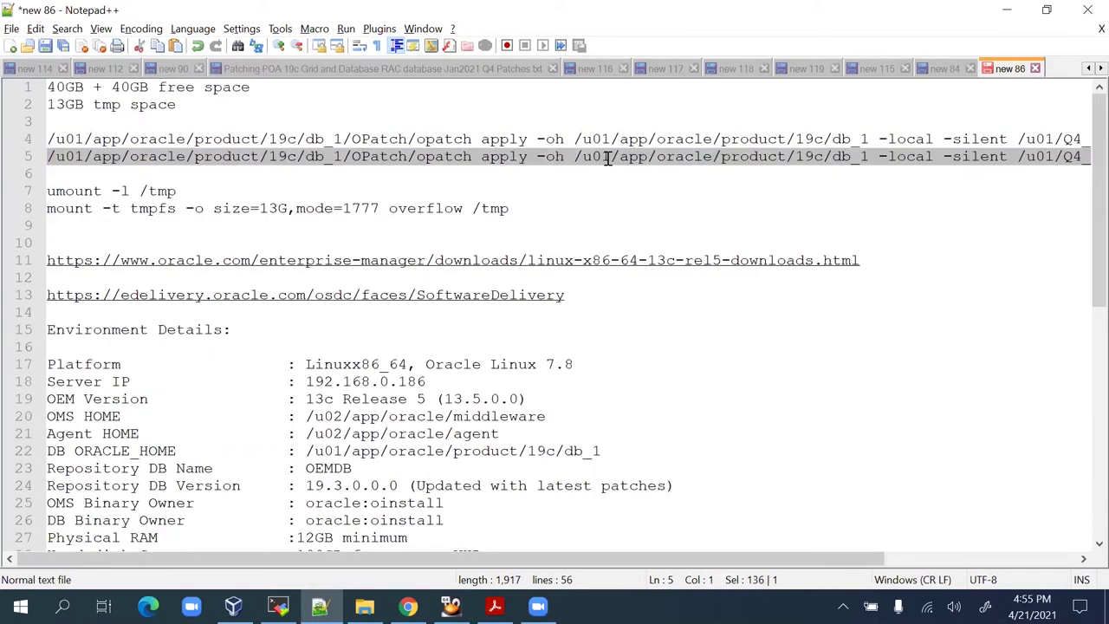
key("alt+Tab")
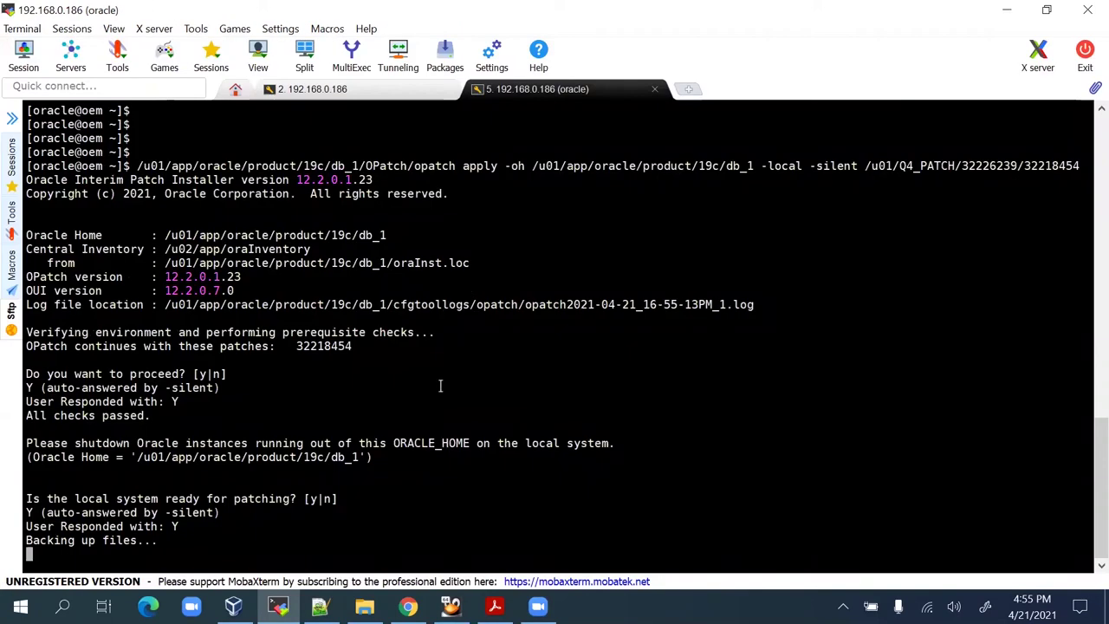
left_click(495, 605)
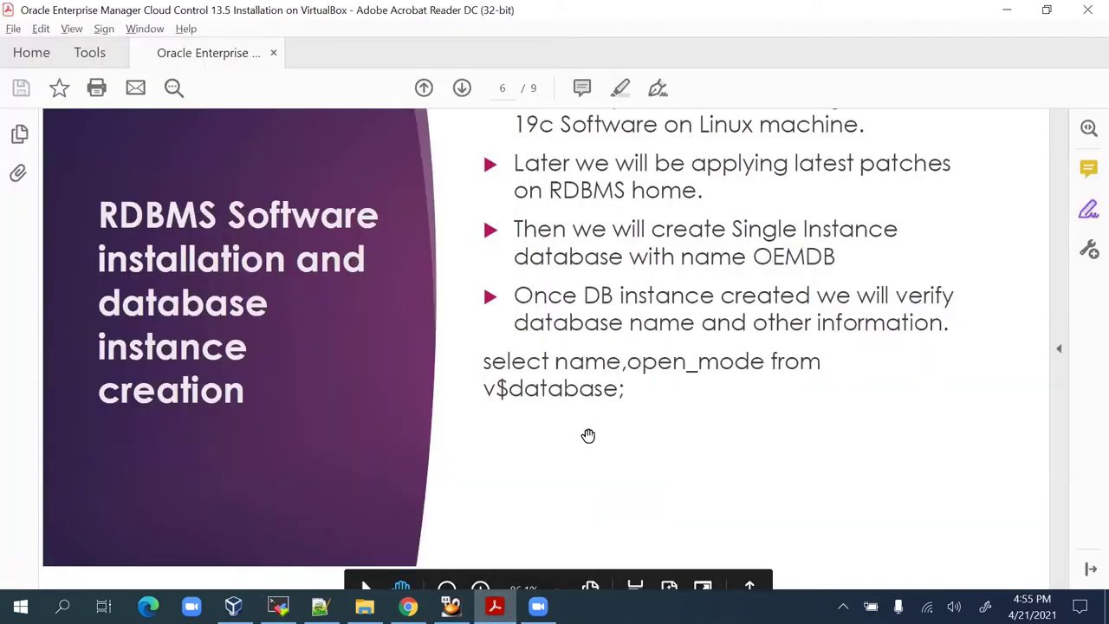
Review the slide 6 RDBMS installation notes in Acrobat Reader, then go back to the terminal.
scroll(559, 253, "up", 1)
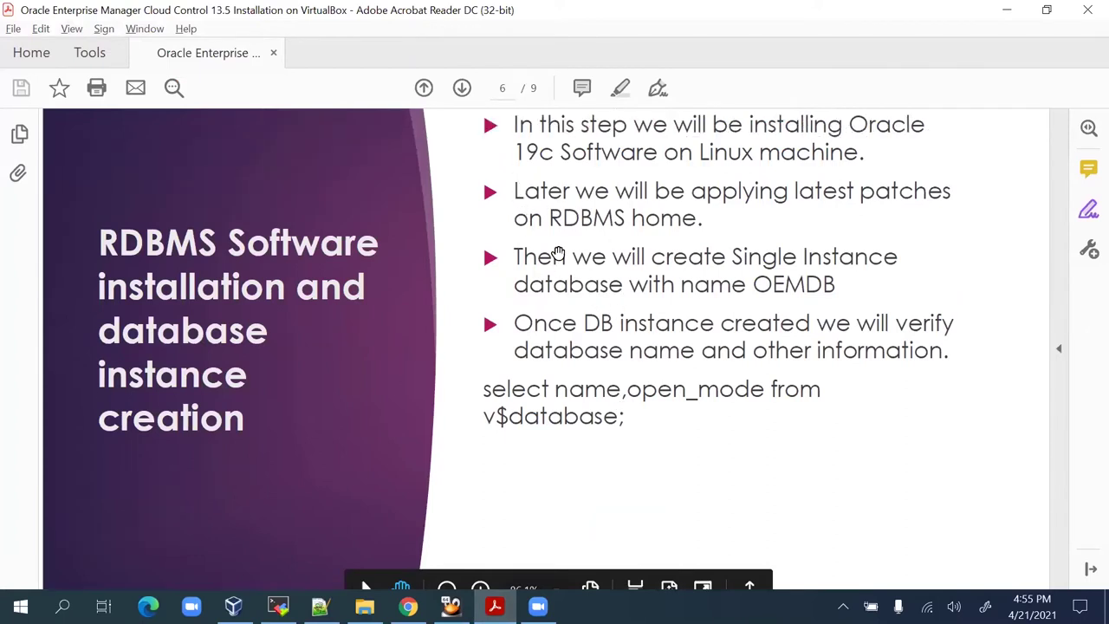
scroll(559, 253, "up", 2)
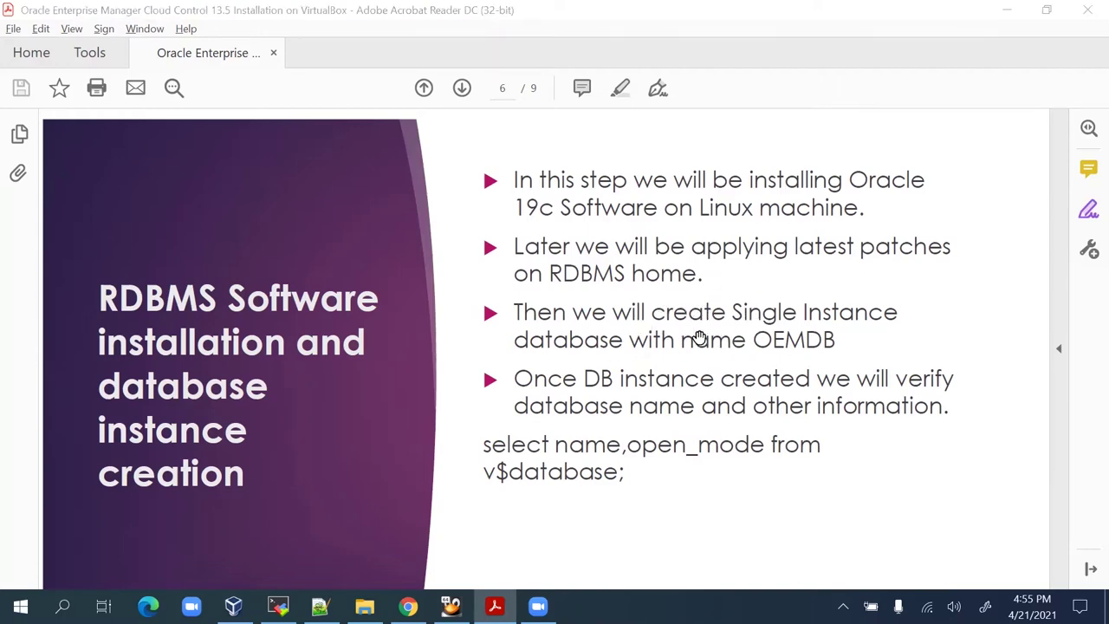
key("alt+Tab")
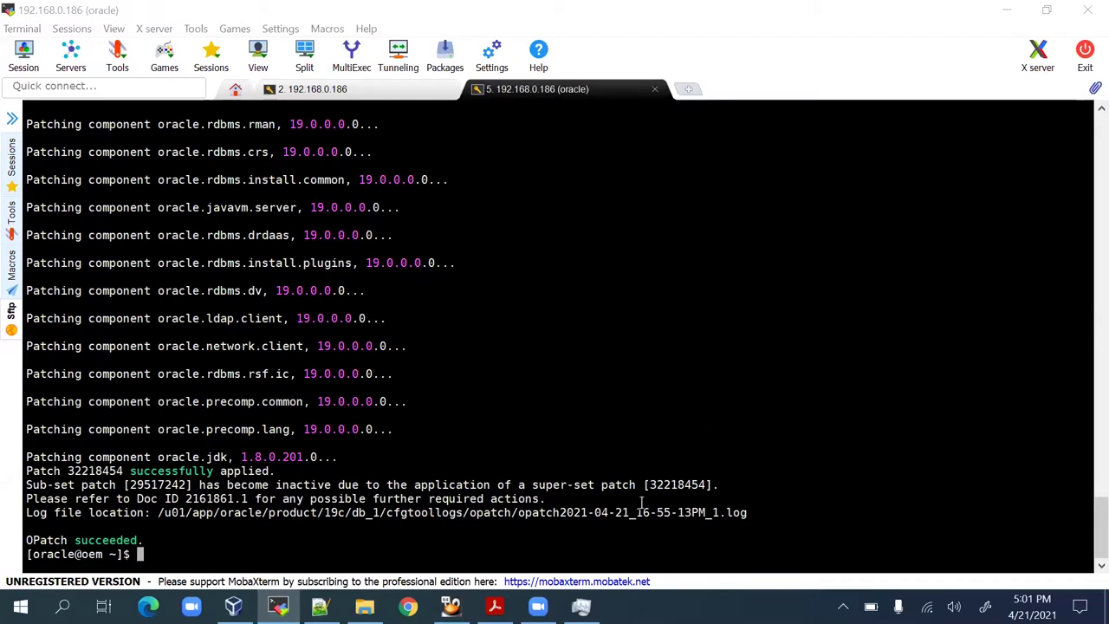
Paste and run the opatch apply command for patch 32222571 on the 19c home.
right_click(791, 435)
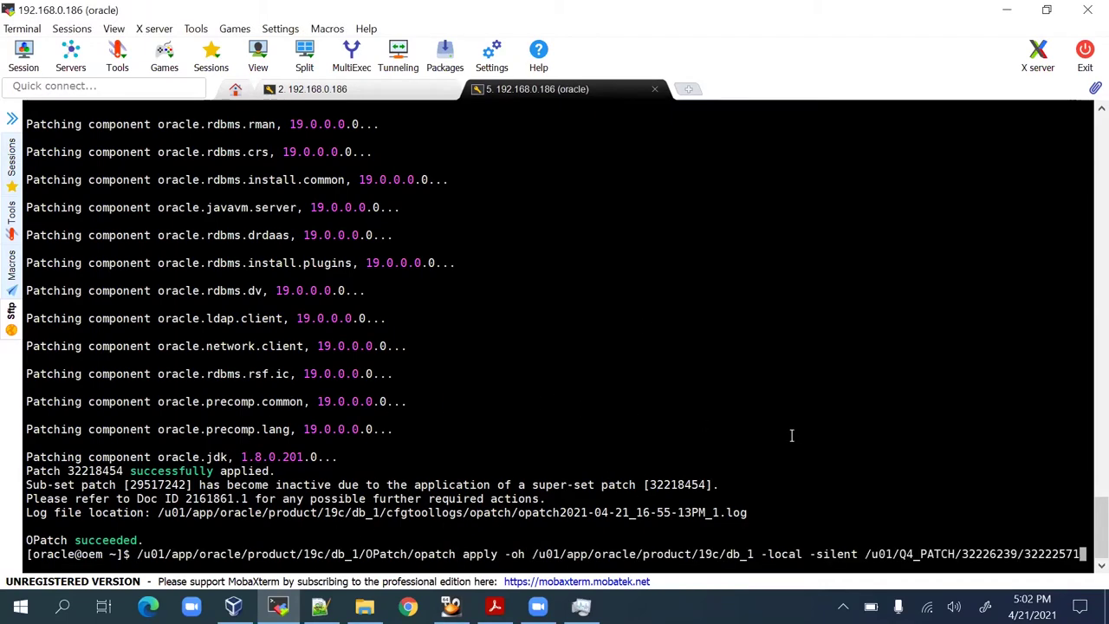
key("Return")
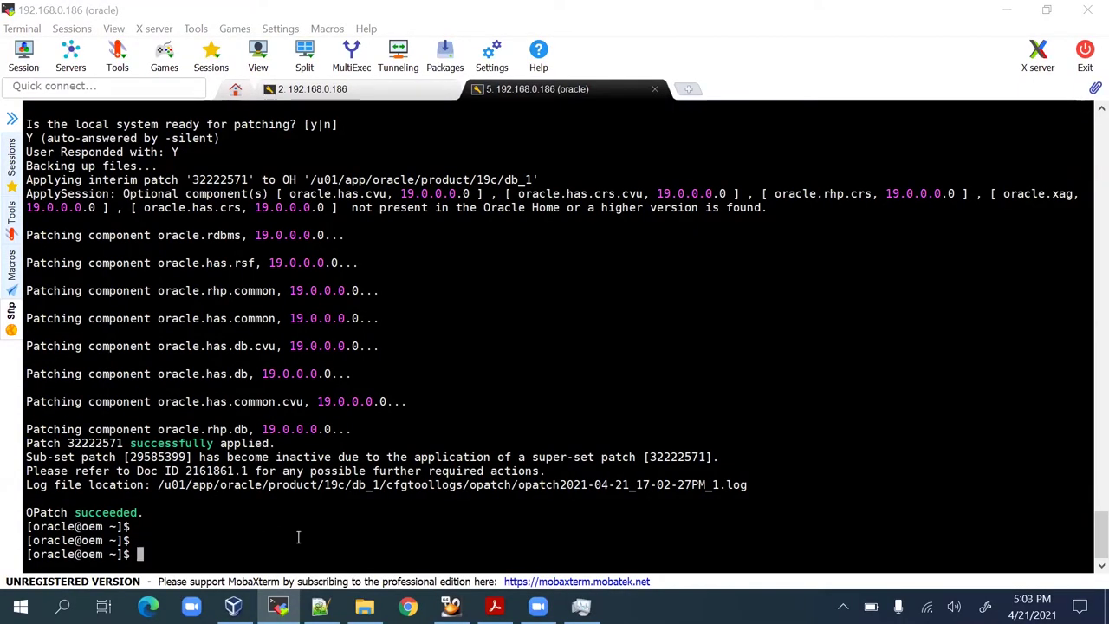
Run 'opatch lsinv |grep applied' and 'opatch lspatches |sort -nrcd' to list applied patches.
type("opatch lsinv |grep applied")
key("Return")
type("opatch lspatches |sort -nr")
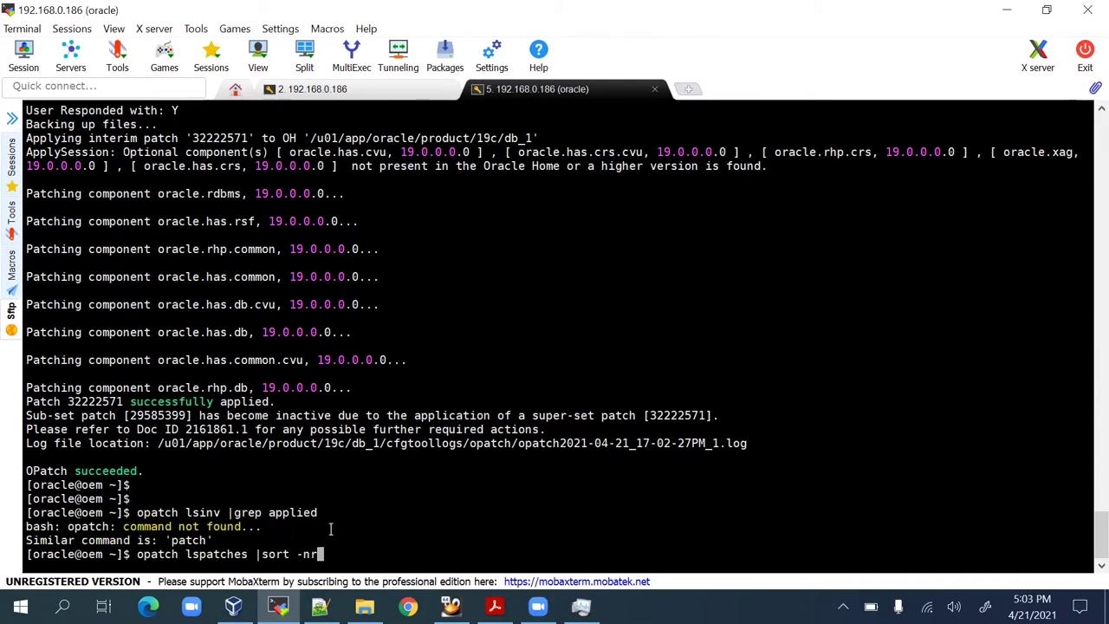
type("cd")
key("Return")
key("Return")
key("Return")
Rerun the inventory and lspatches queries as ./ commands from $ORACLE_HOME/OPatch.
type("cd ")
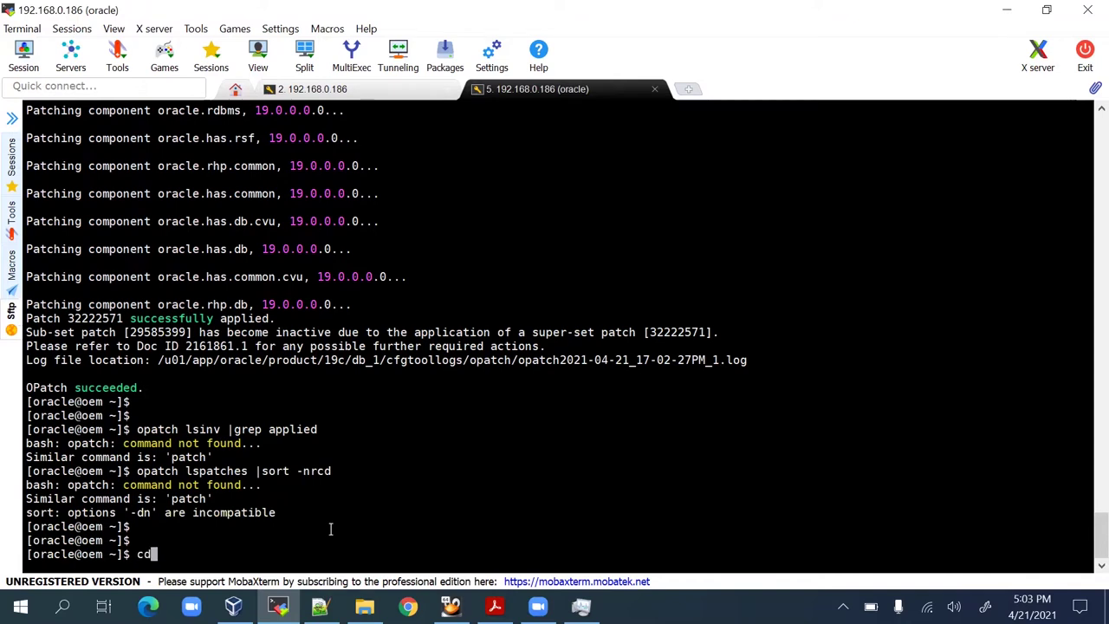
type("$ORACLE_HOME")
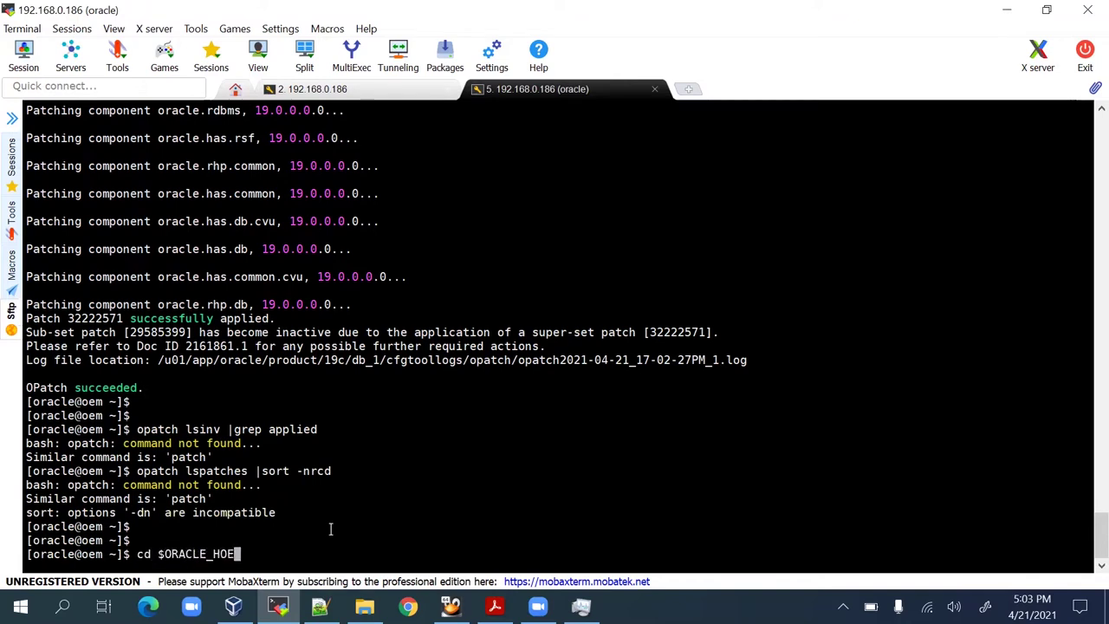
type("/OPatch")
key("Return")
key("Return")
key("Return")
key("Return")
type("./")
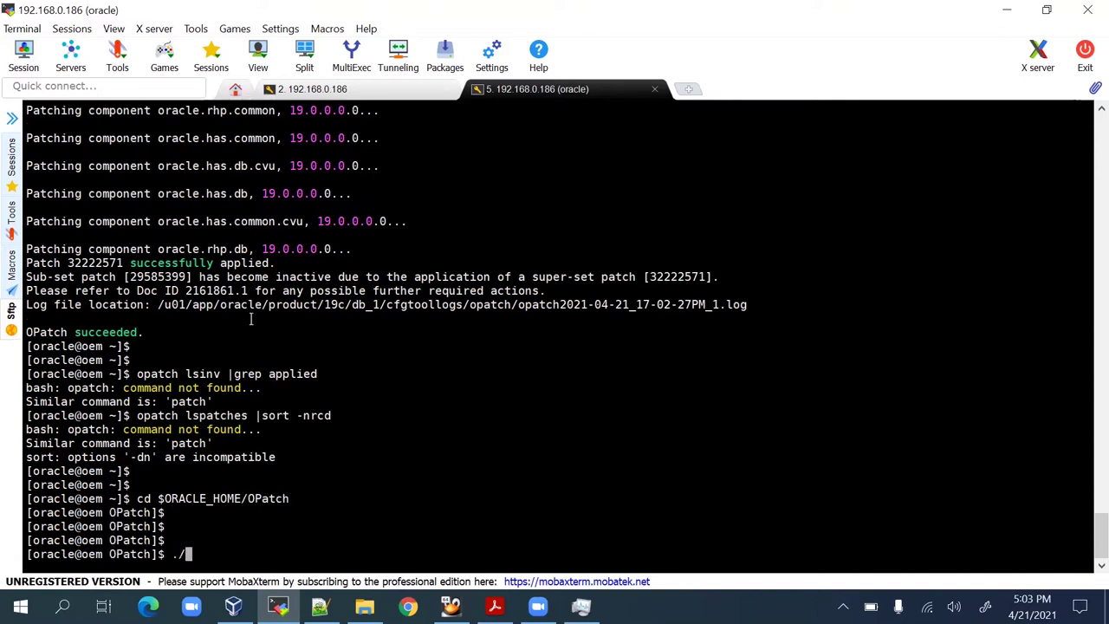
left_click_drag(138, 373, 338, 373)
right_click(340, 373)
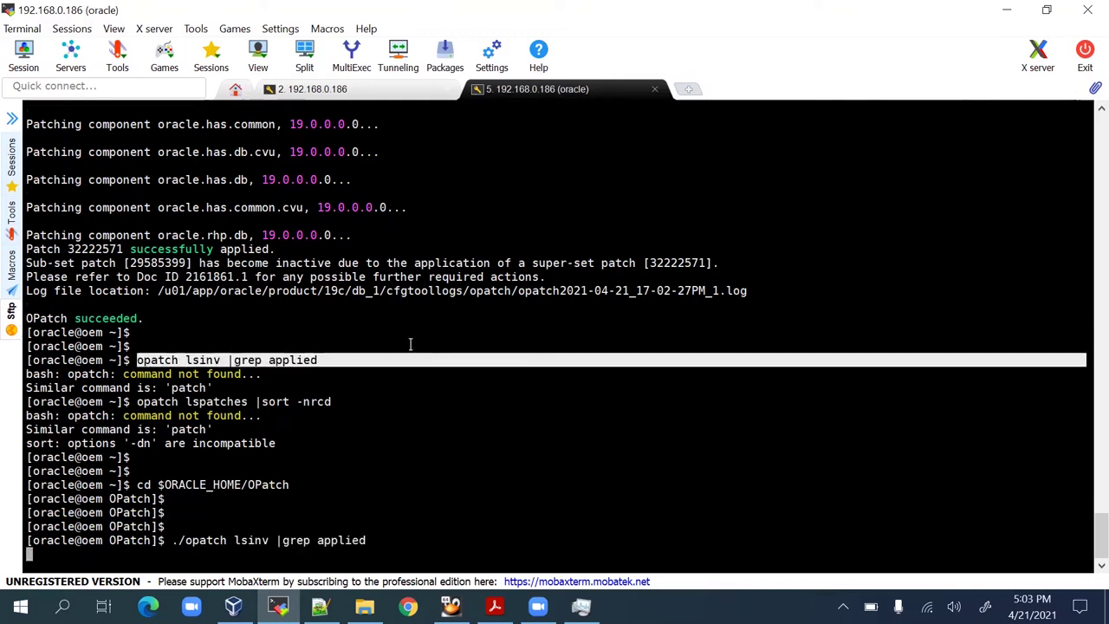
left_click_drag(140, 404, 223, 399)
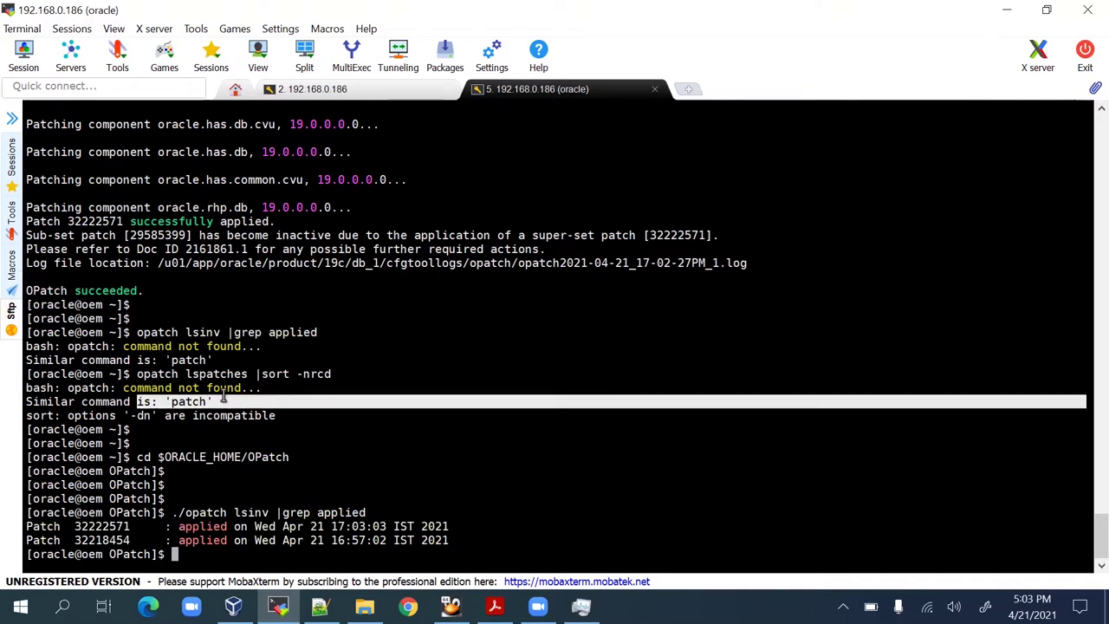
left_click_drag(139, 373, 315, 375)
type("./")
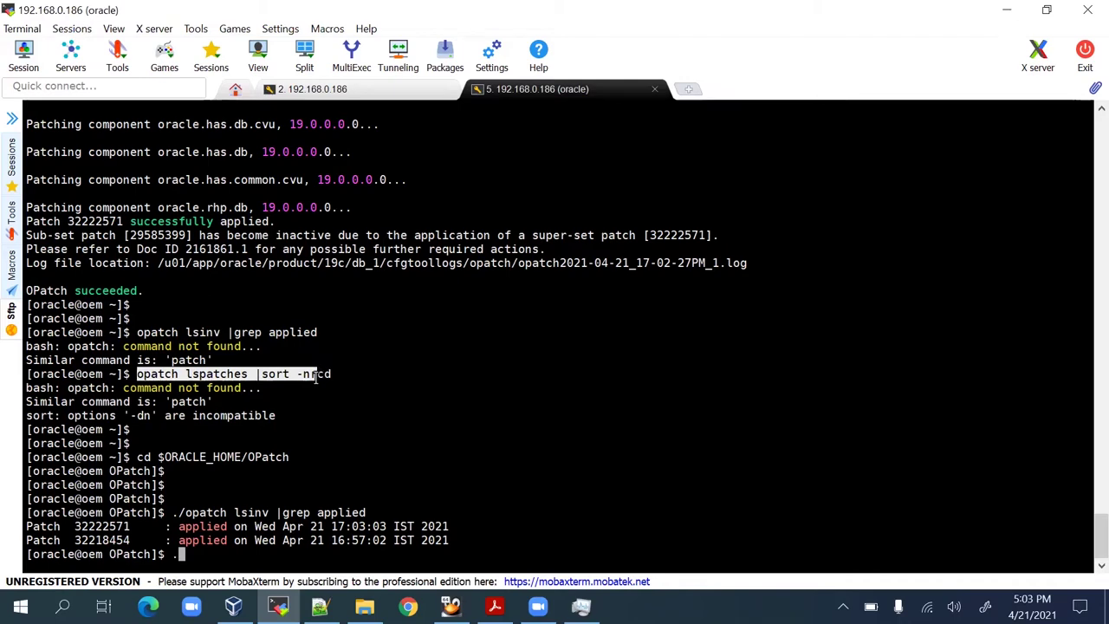
right_click(499, 376)
key("Return")
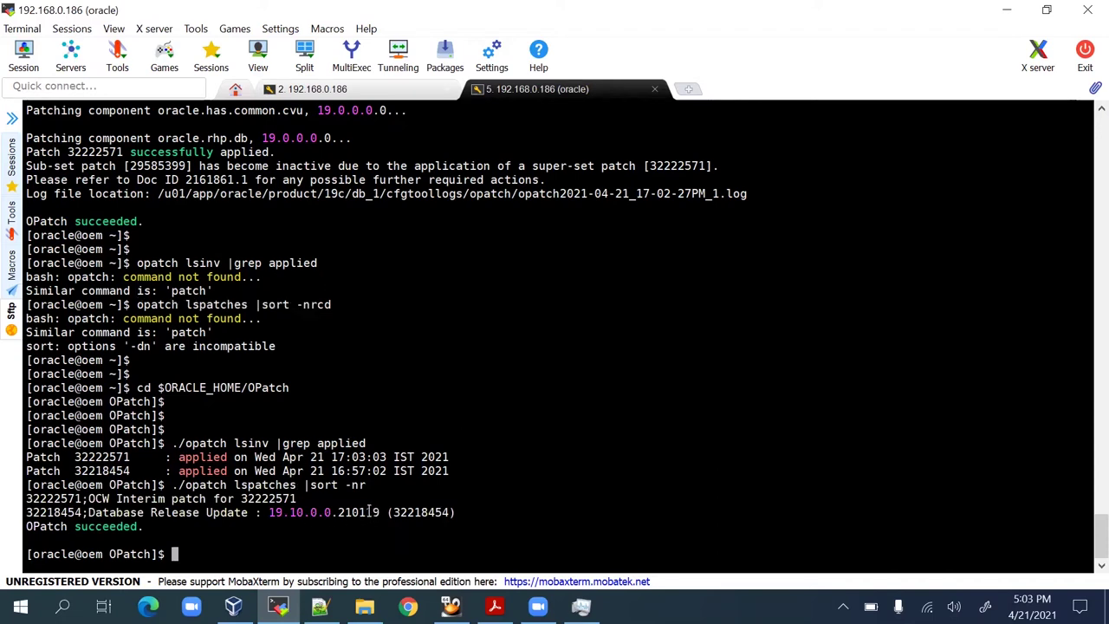
Note release 19.10.0.0.210119, confirm sqlplus -v reports 19.10.0.0.0, then switch to Notepad++.
double_click(378, 512)
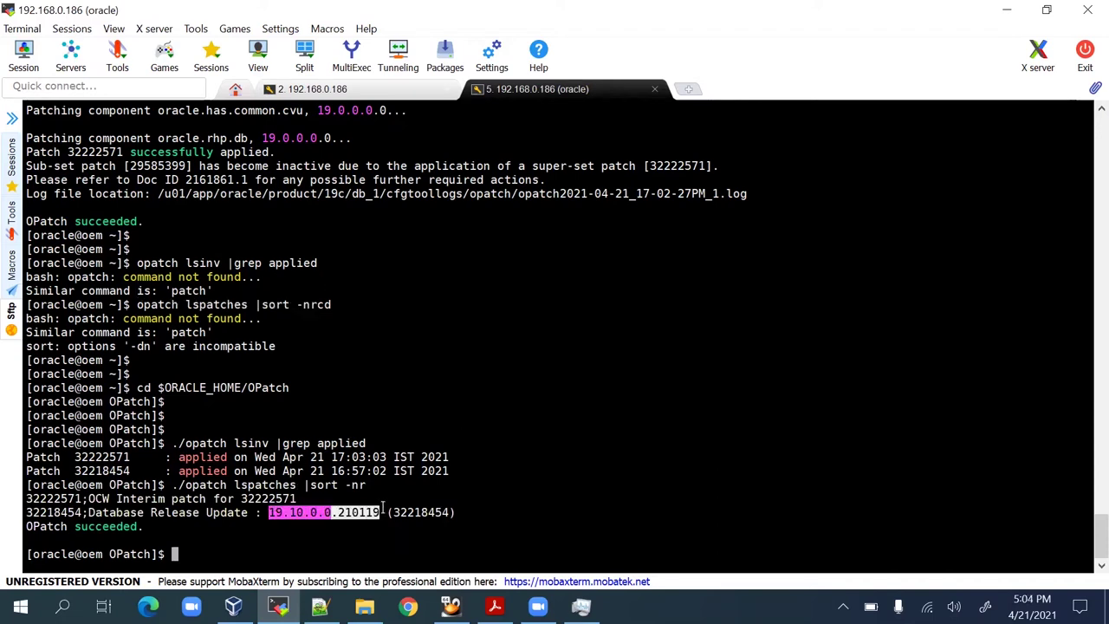
left_click(530, 504)
key("Return")
key("Return")
key("Return")
key("Return")
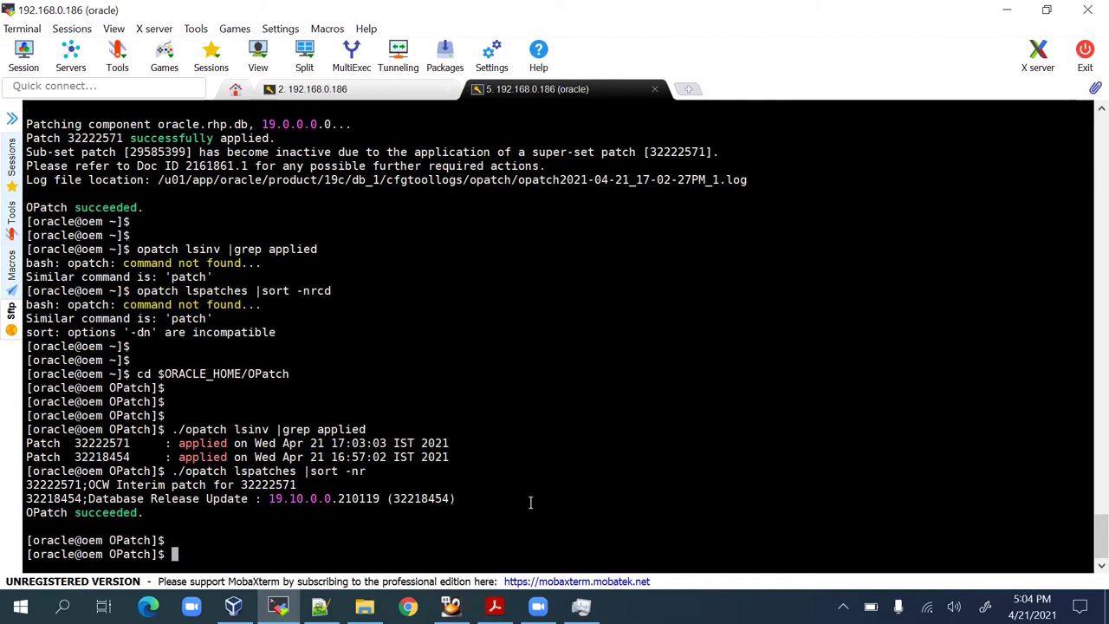
type("sqlplus -v")
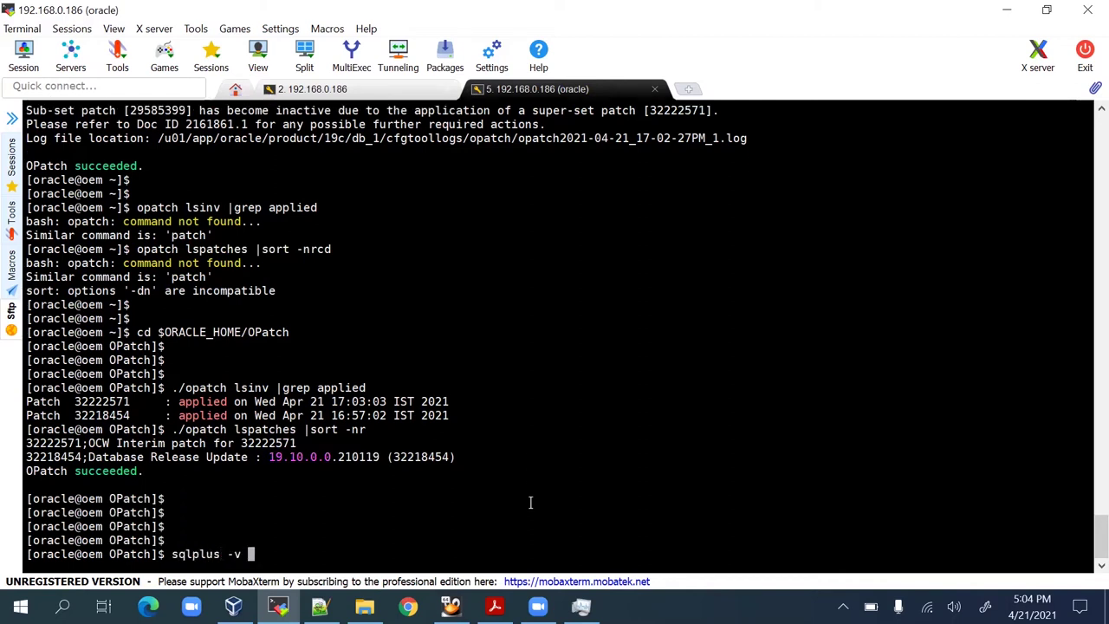
key("Return")
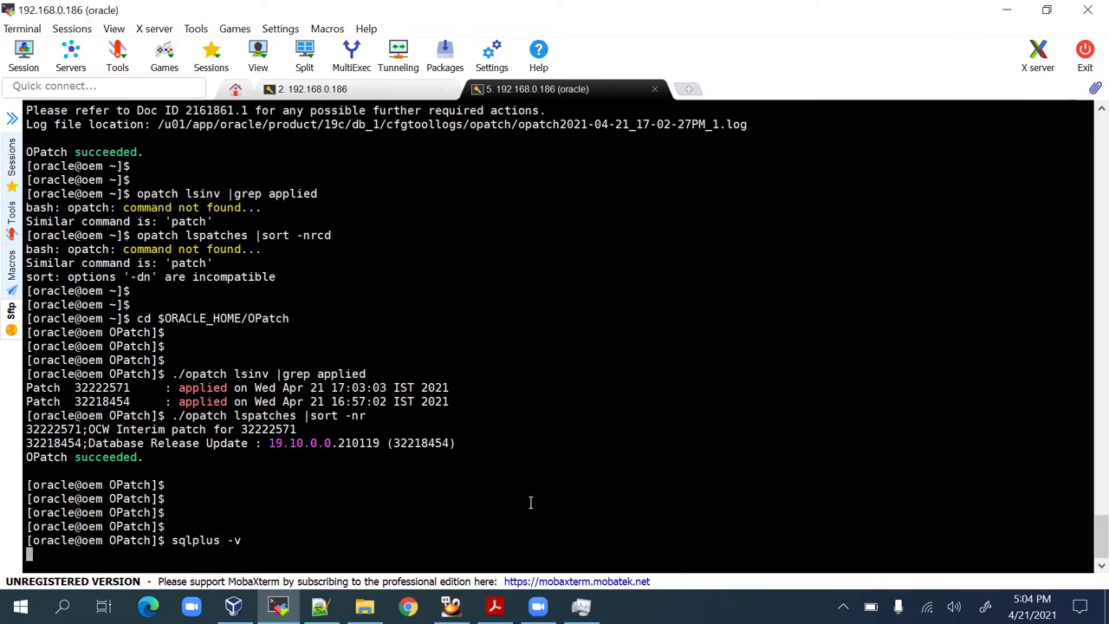
key("Return")
key("Return")
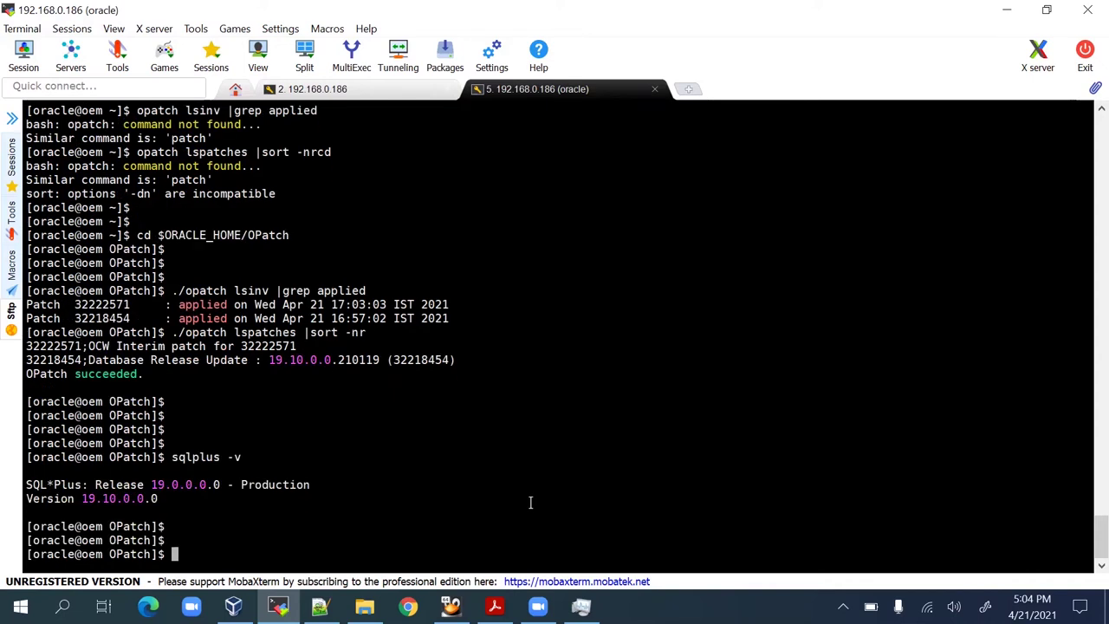
left_click_drag(83, 497, 160, 494)
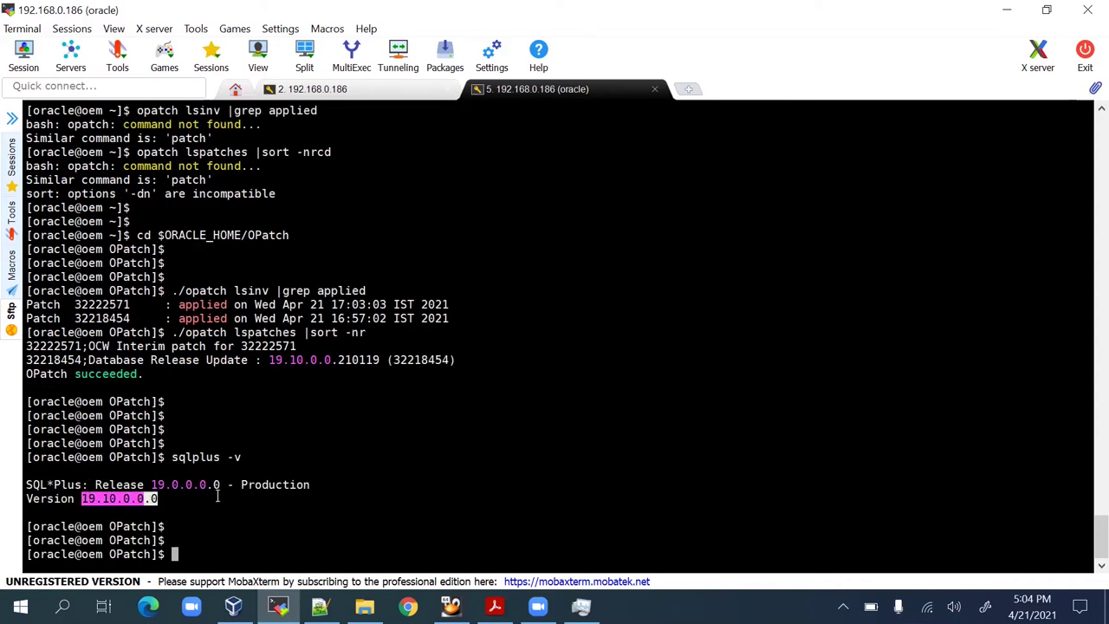
key("alt+Tab")
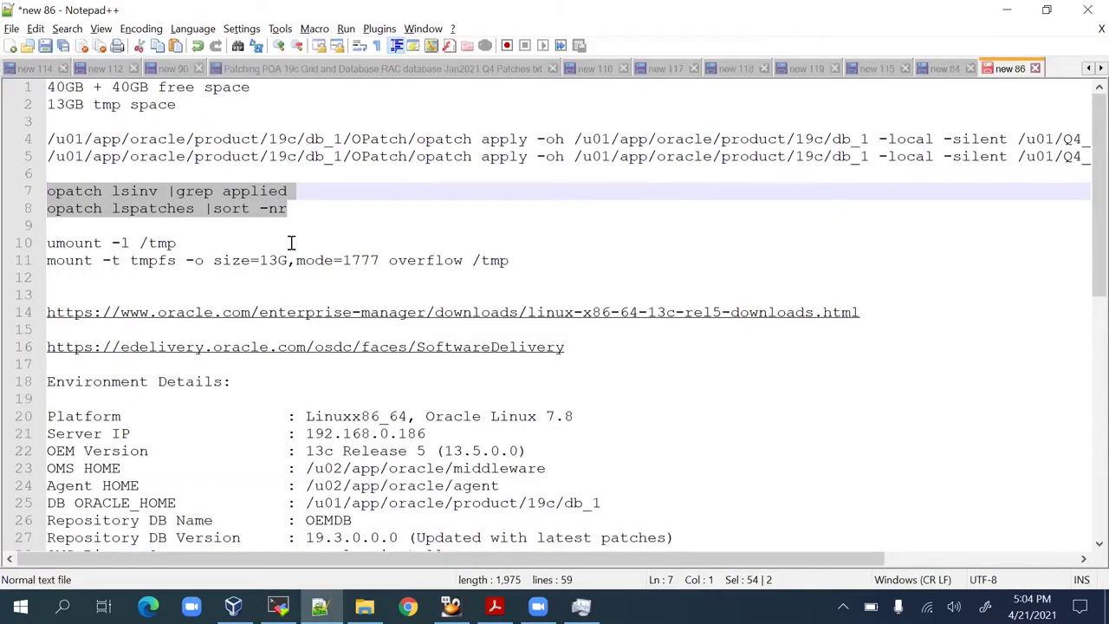
Read the PDF slide on RDBMS installation and database creation, then return to the terminal.
key("alt+Tab")
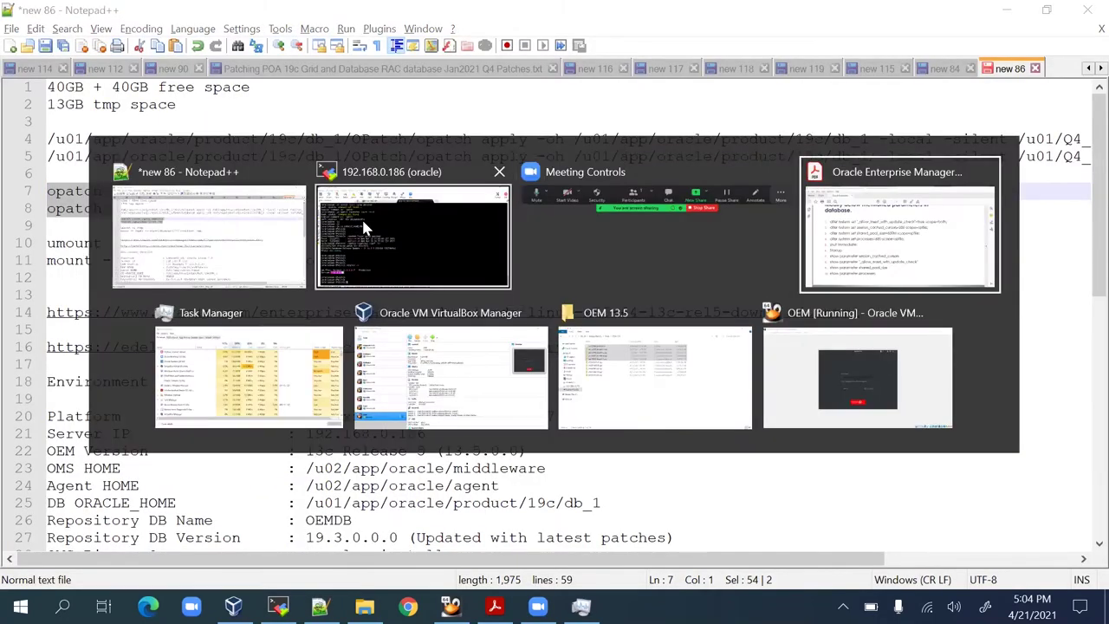
key("alt+Tab")
key("alt+Tab")
scroll(494, 341, "up", 5)
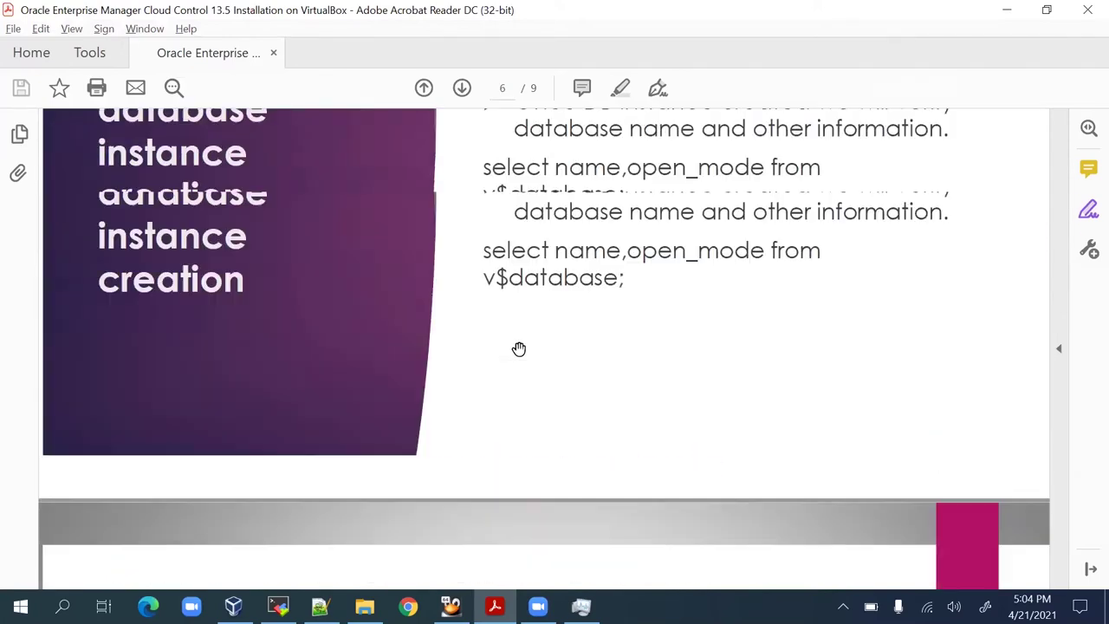
scroll(519, 348, "up", 2)
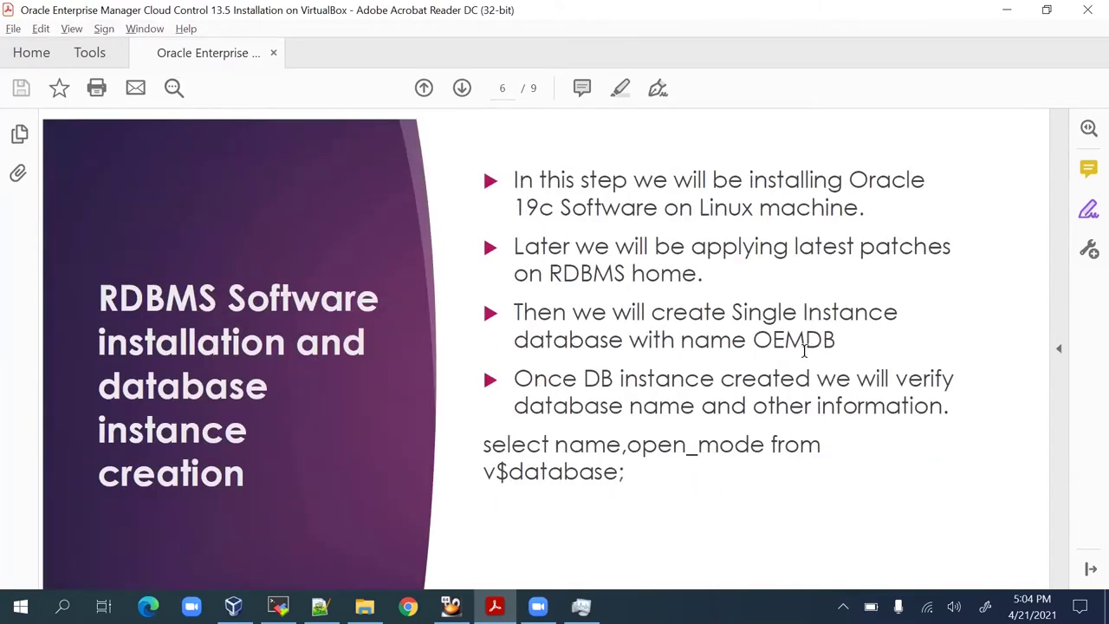
key("alt+Tab")
key("alt+Tab")
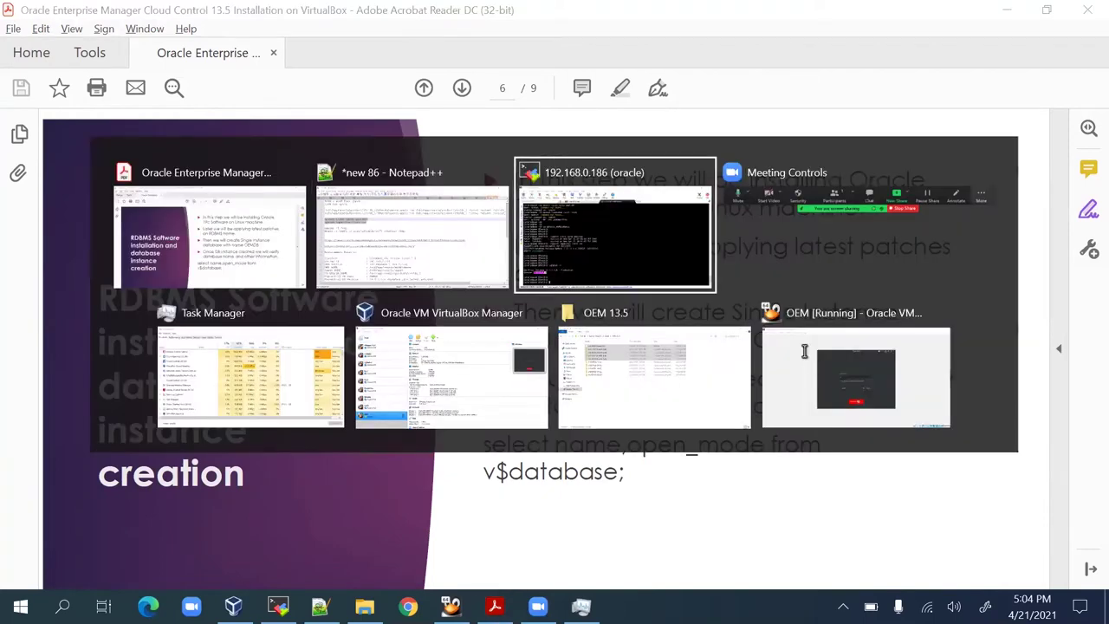
key("Return")
key("Return")
key("Return")
Start dbca, choose Advanced configuration with the General Purpose template, reaching Database Identification.
type("dbca")
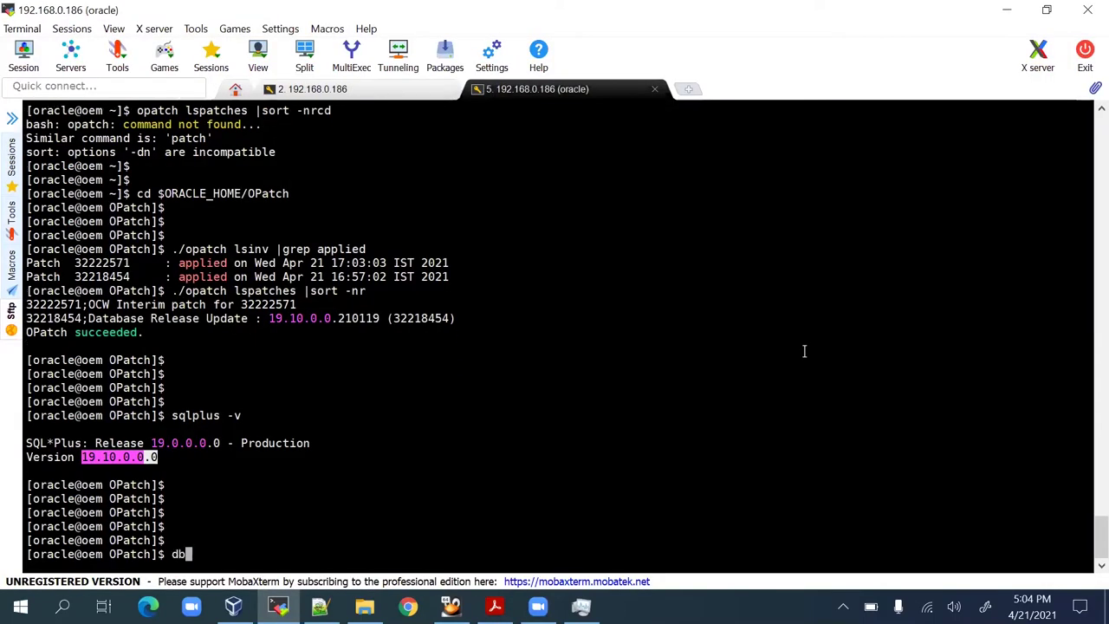
key("Return")
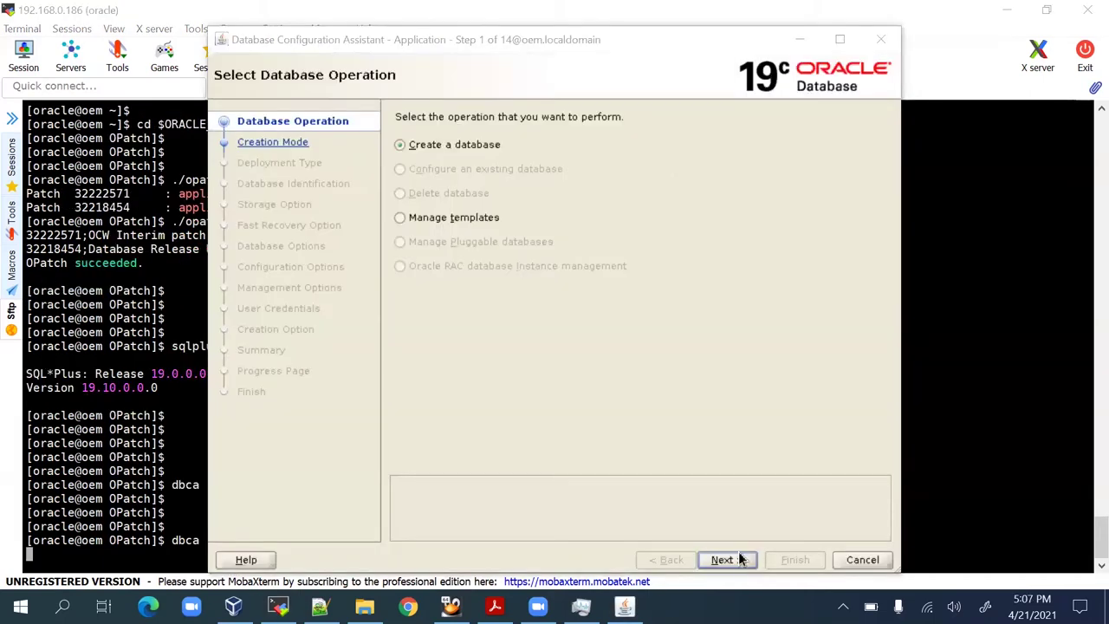
left_click(739, 561)
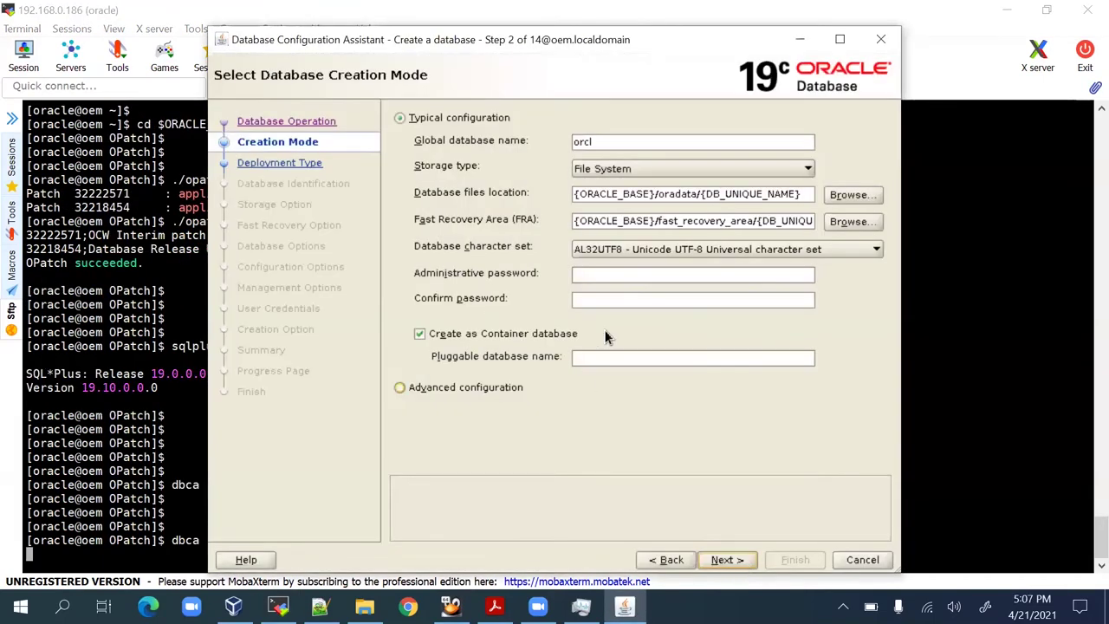
left_click(399, 387)
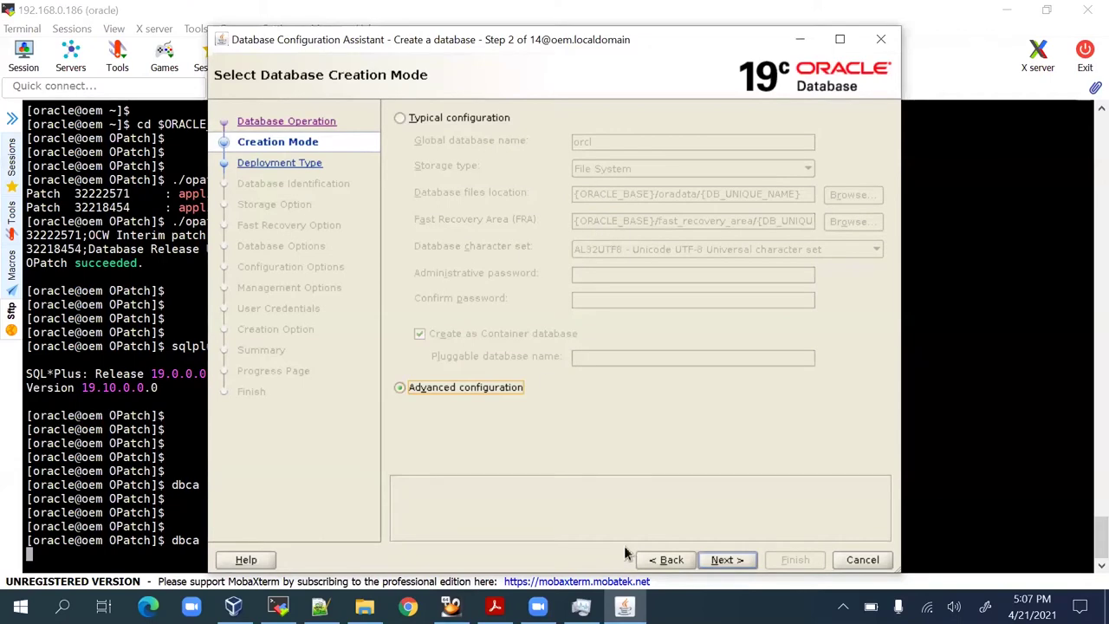
left_click(718, 559)
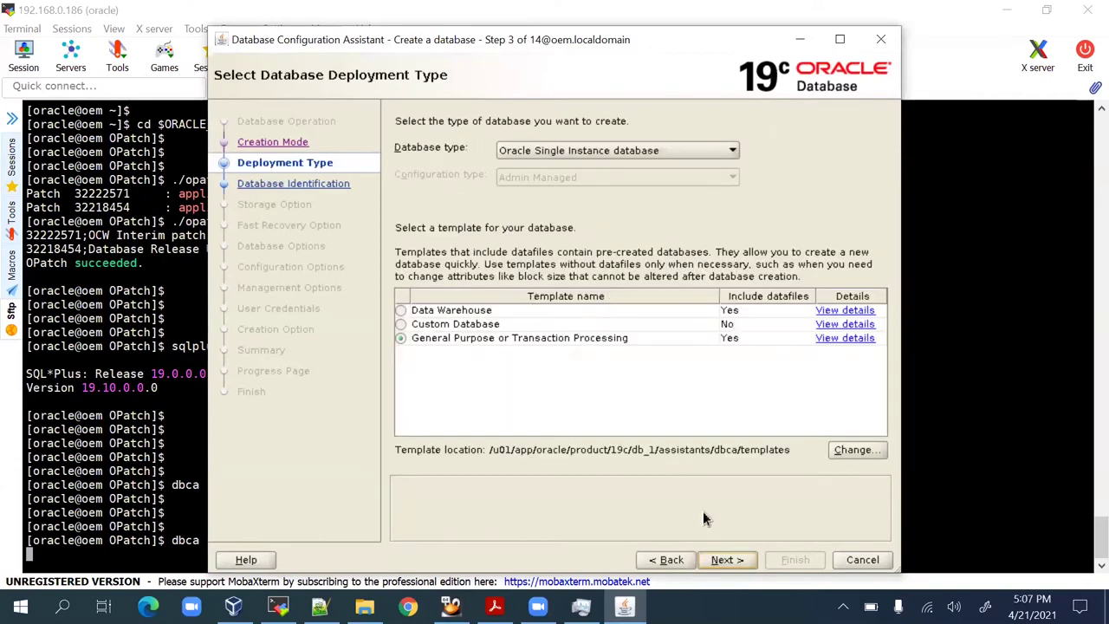
left_click(725, 560)
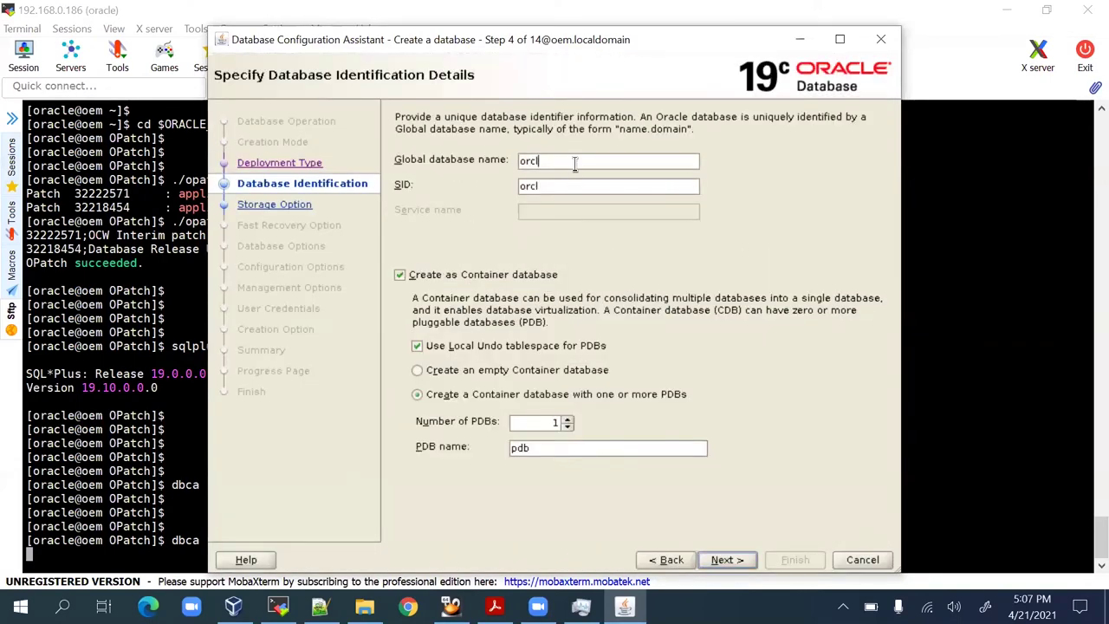
Set the global database name to oemdb and make it a non-container database.
double_click(579, 164)
type("oemdb")
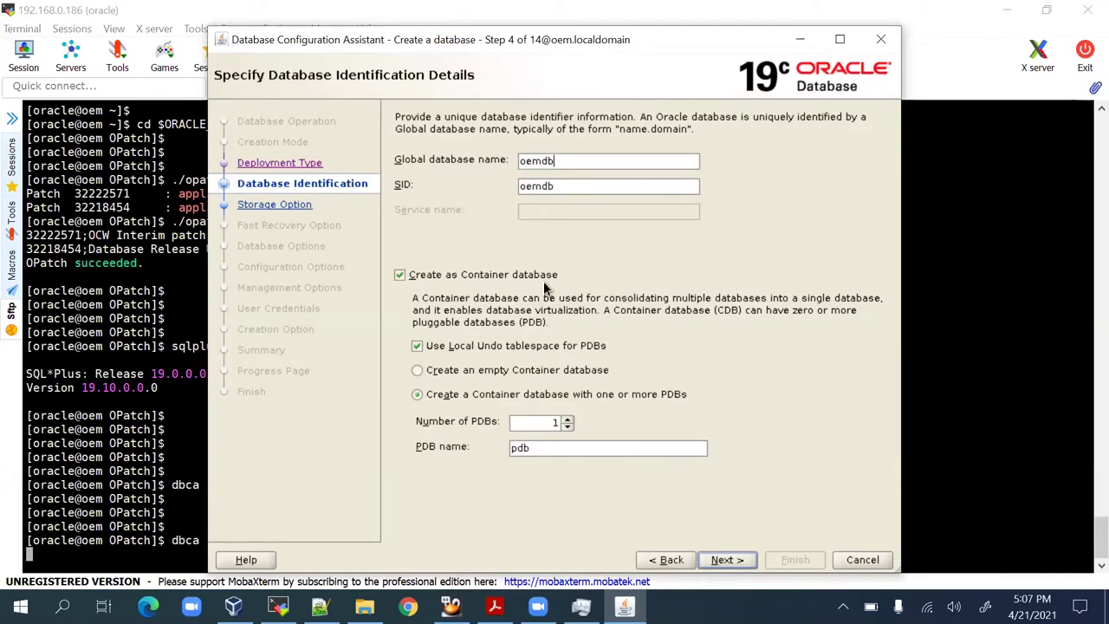
left_click(544, 276)
left_click(721, 559)
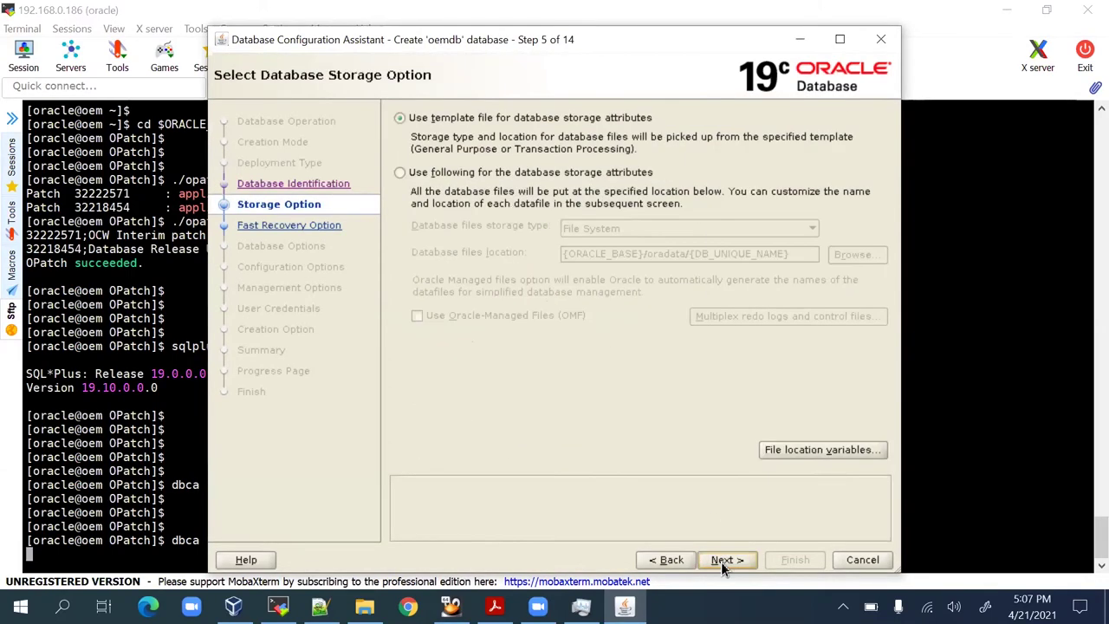
Step ahead through fast recovery, network and Data Vault pages, then back to storage options.
left_click(721, 560)
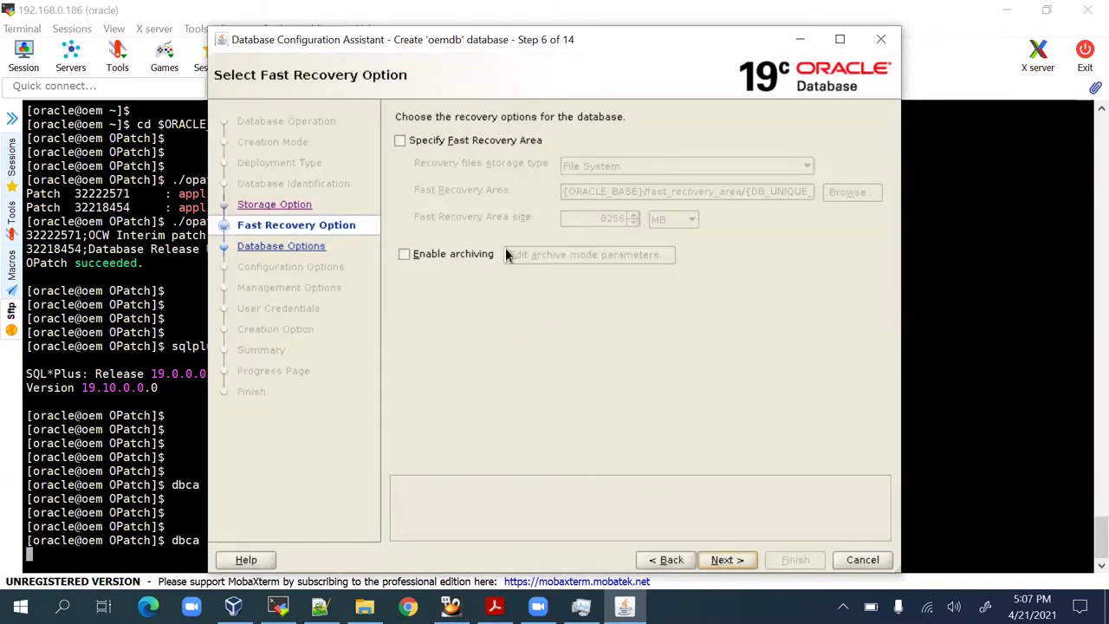
left_click(726, 560)
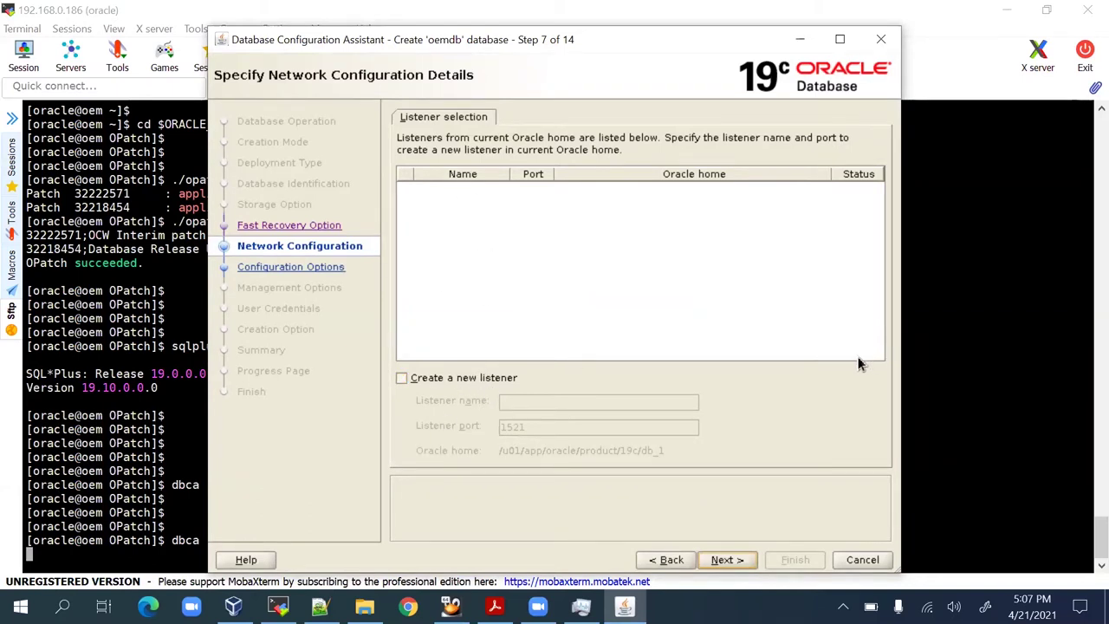
left_click(737, 563)
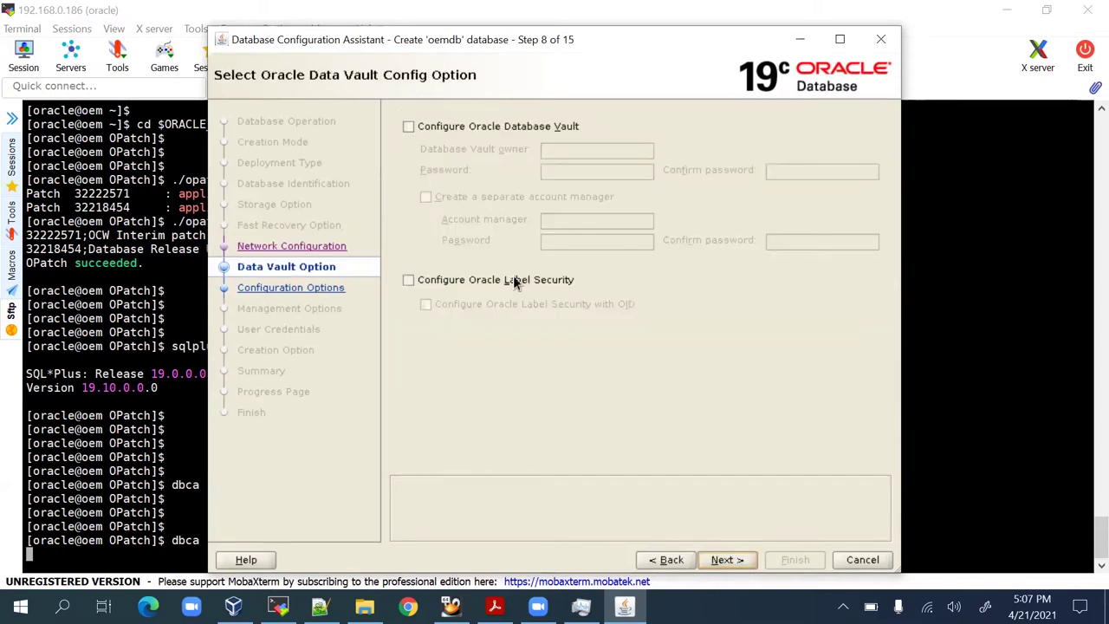
left_click(730, 560)
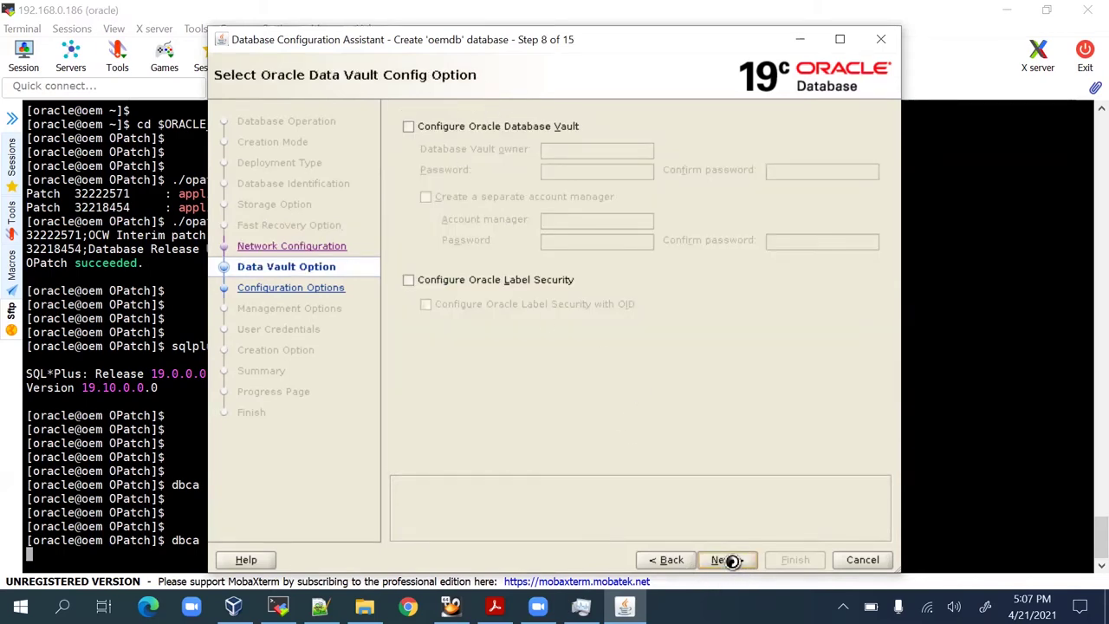
left_click(680, 559)
left_click(674, 561)
left_click(673, 561)
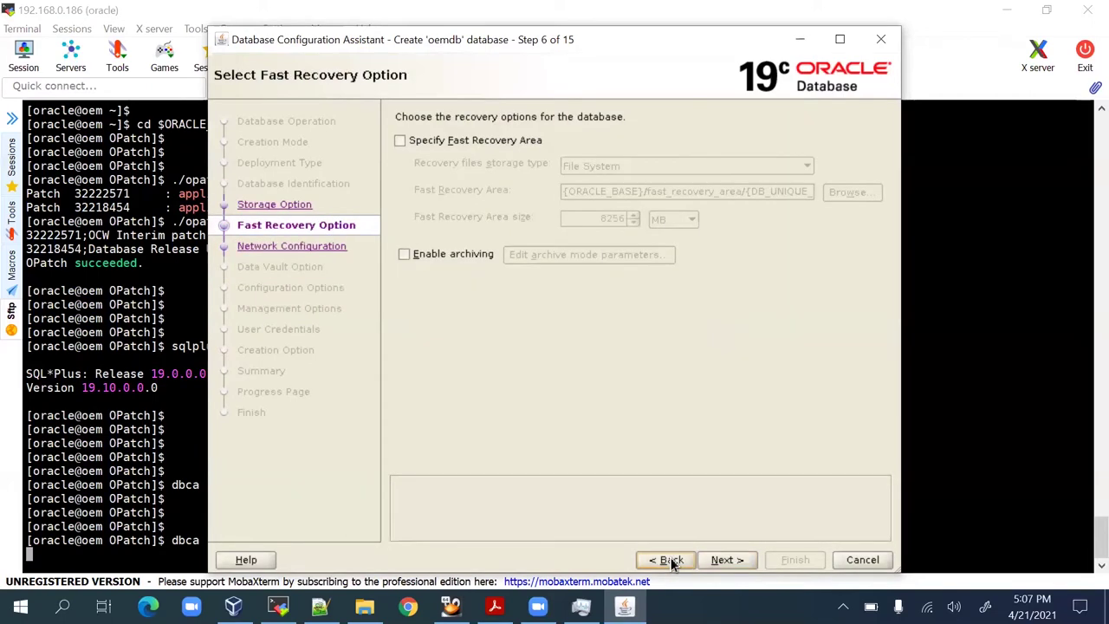
left_click(671, 560)
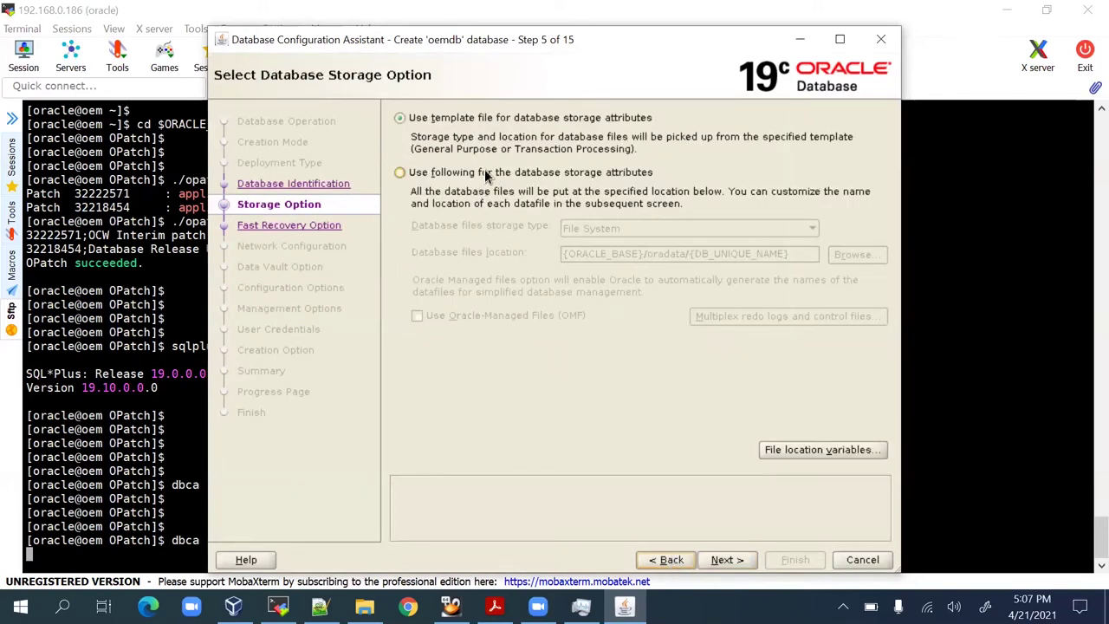
Set the database files location to /u01/app/oradata via the folder browser.
left_click(856, 254)
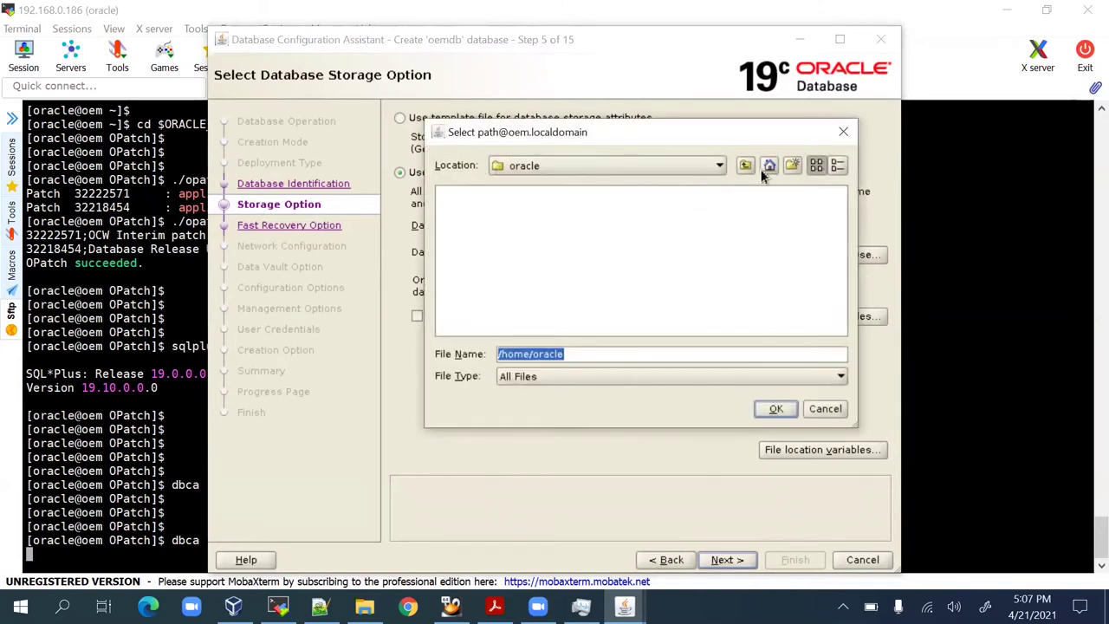
left_click(746, 165)
left_click(746, 165)
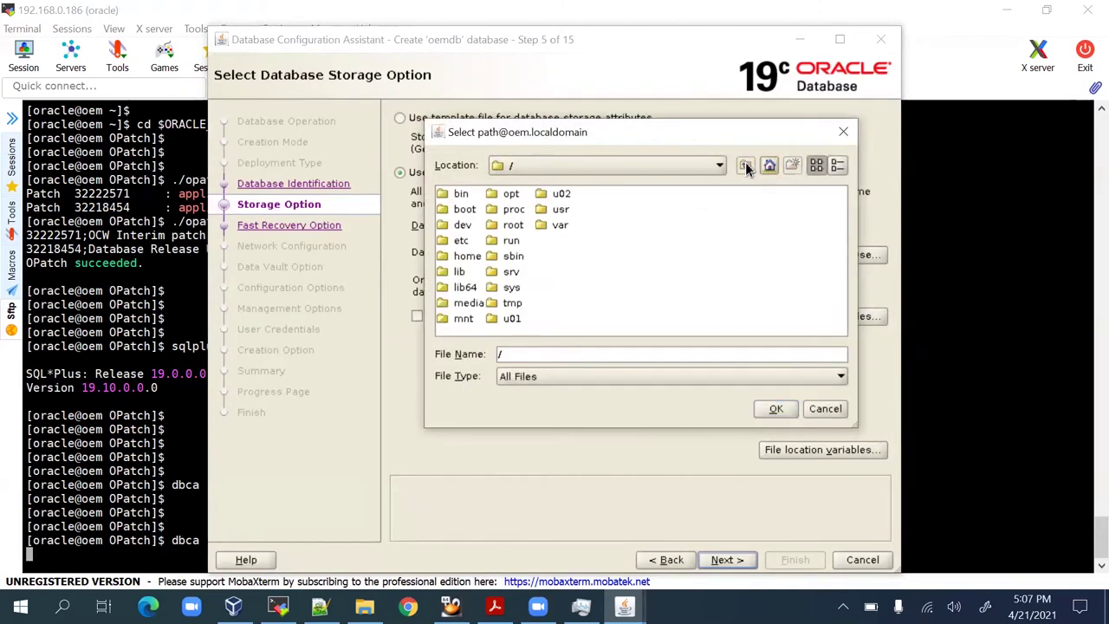
double_click(559, 197)
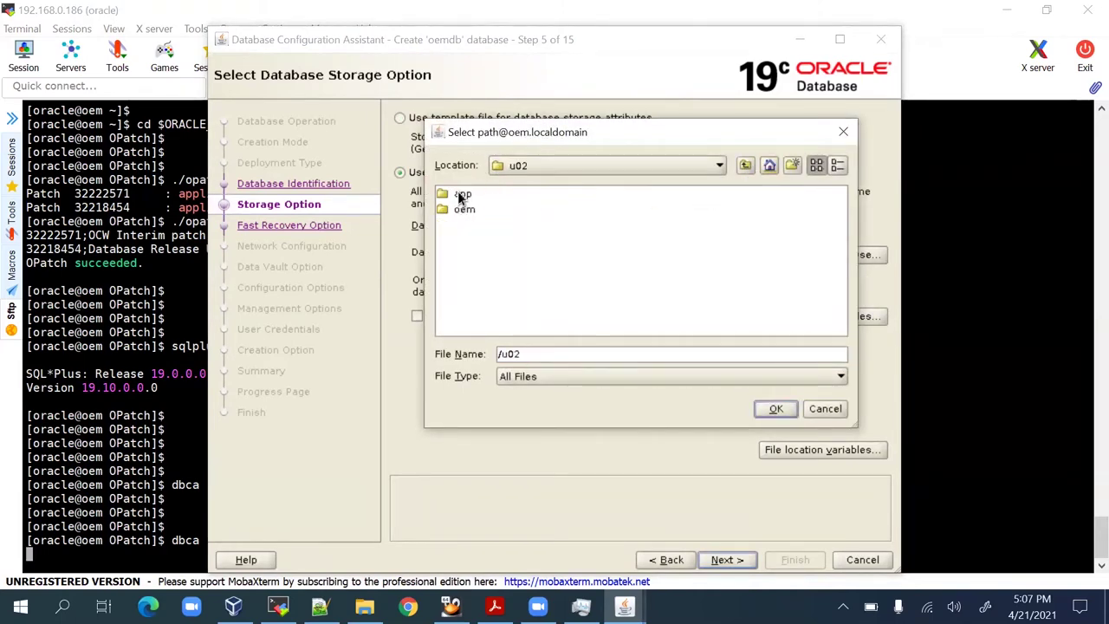
left_click(746, 165)
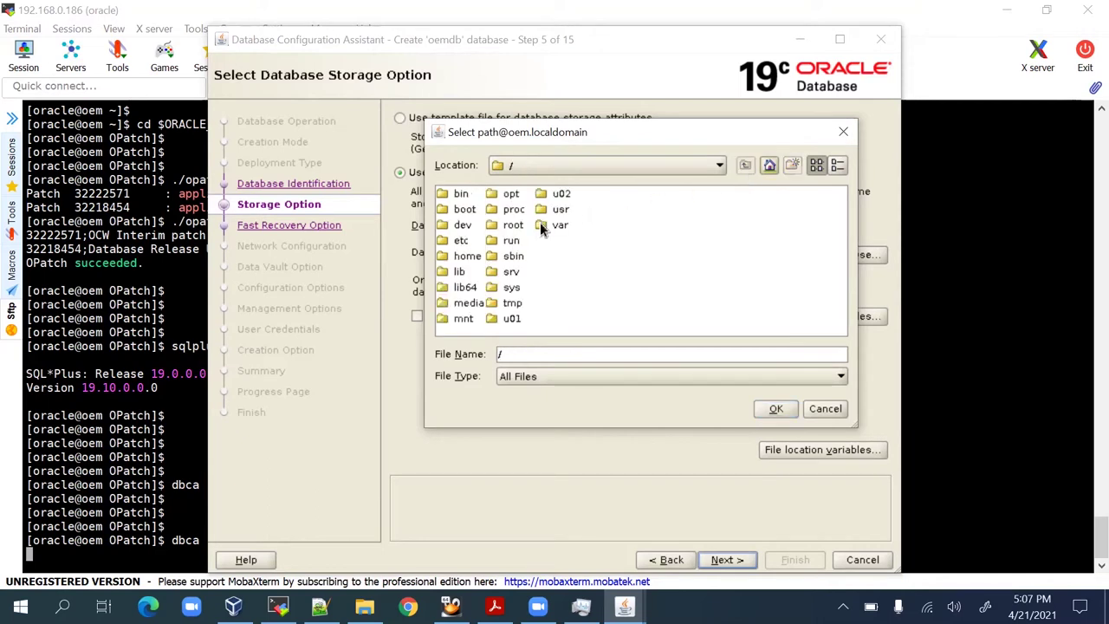
left_click(511, 318)
double_click(511, 318)
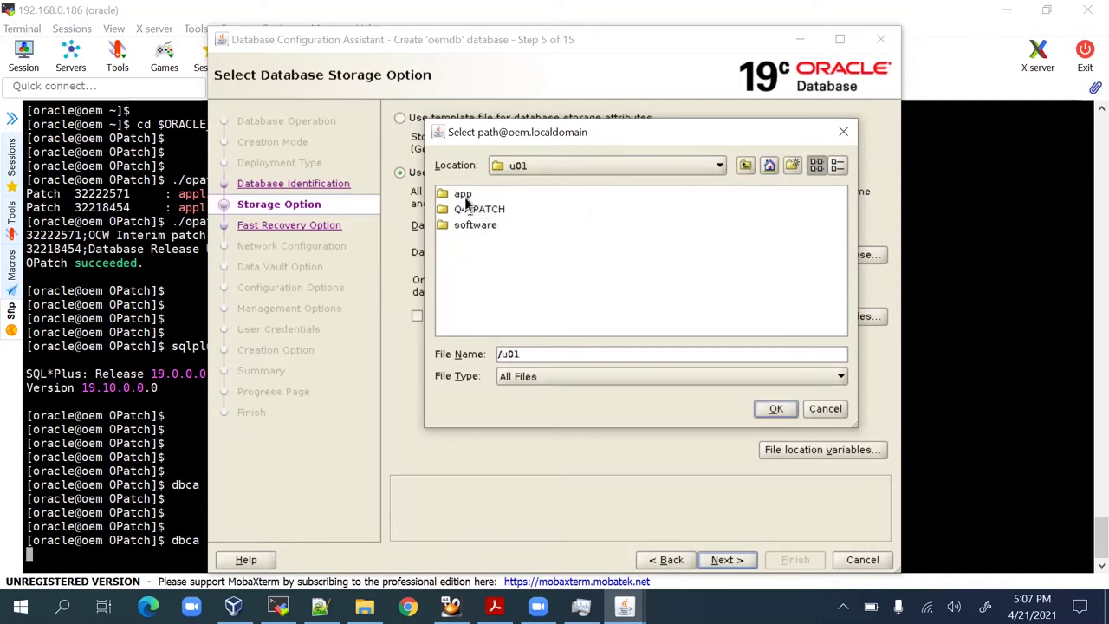
left_click(465, 196)
double_click(465, 195)
double_click(468, 209)
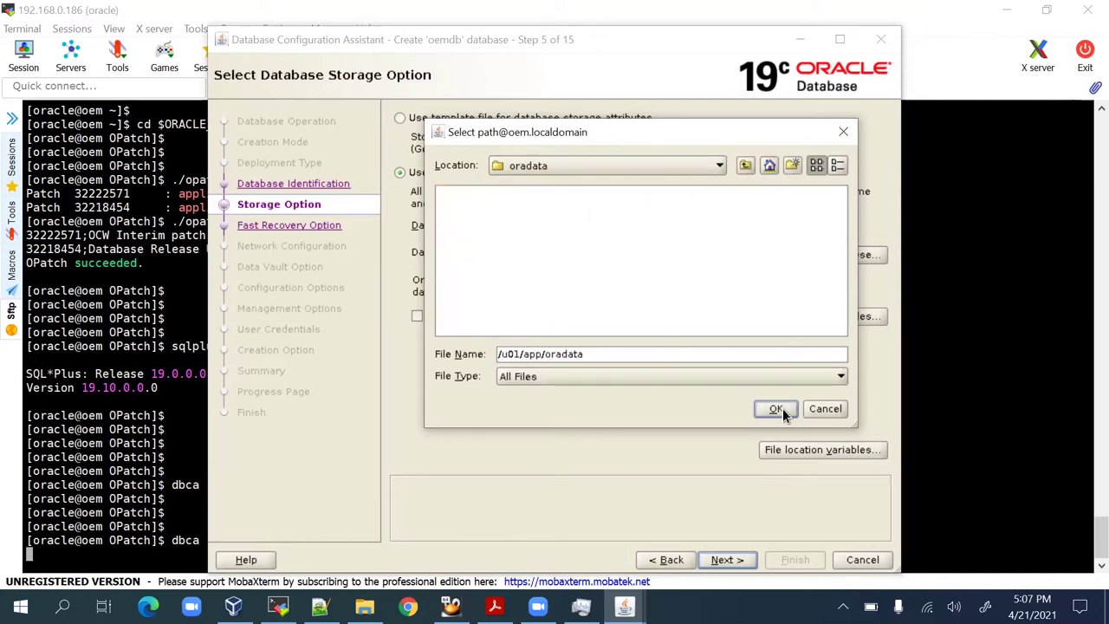
left_click(775, 408)
Enable Oracle-Managed Files and advance to Network Configuration.
left_click(492, 314)
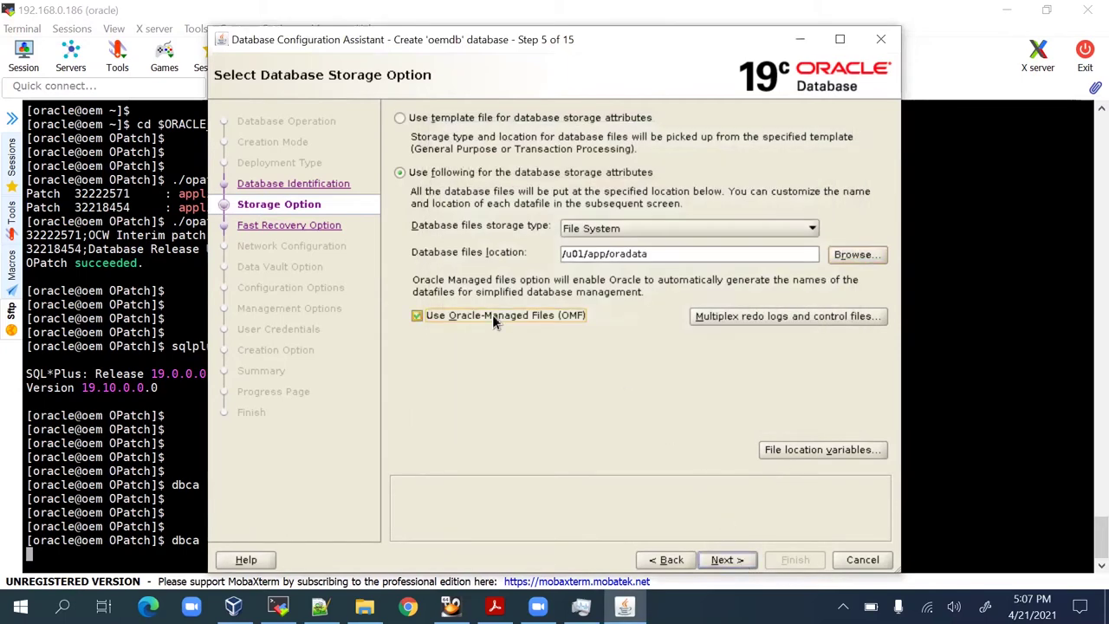
left_click(726, 560)
left_click(727, 560)
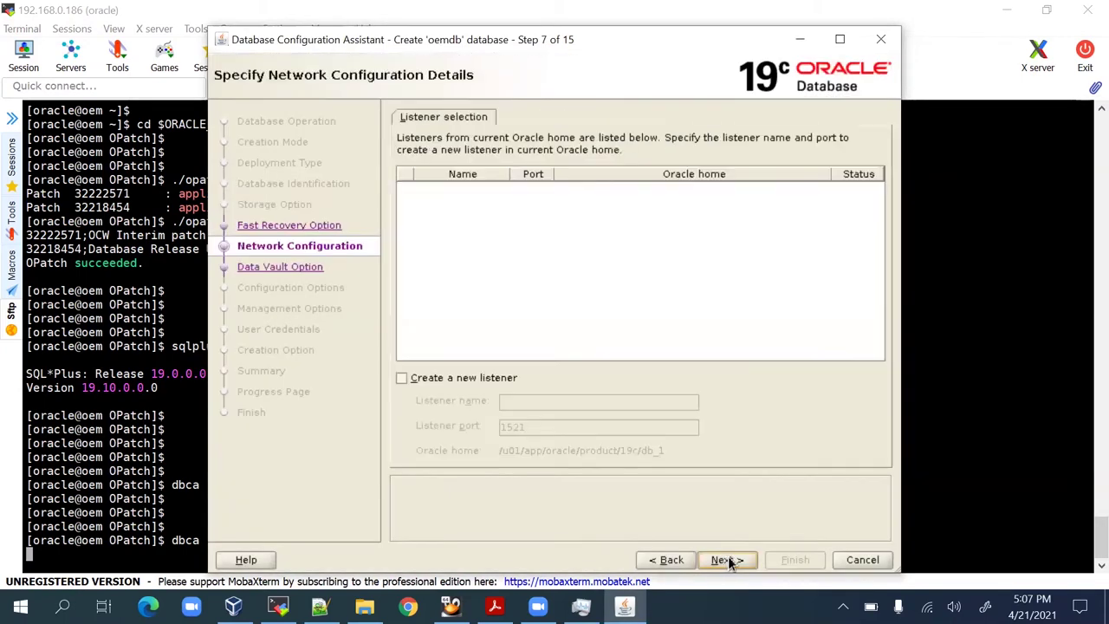
Lower memory to 1541 MB SGA and 514 MB PGA, and disable EM Database Express.
left_click(737, 560)
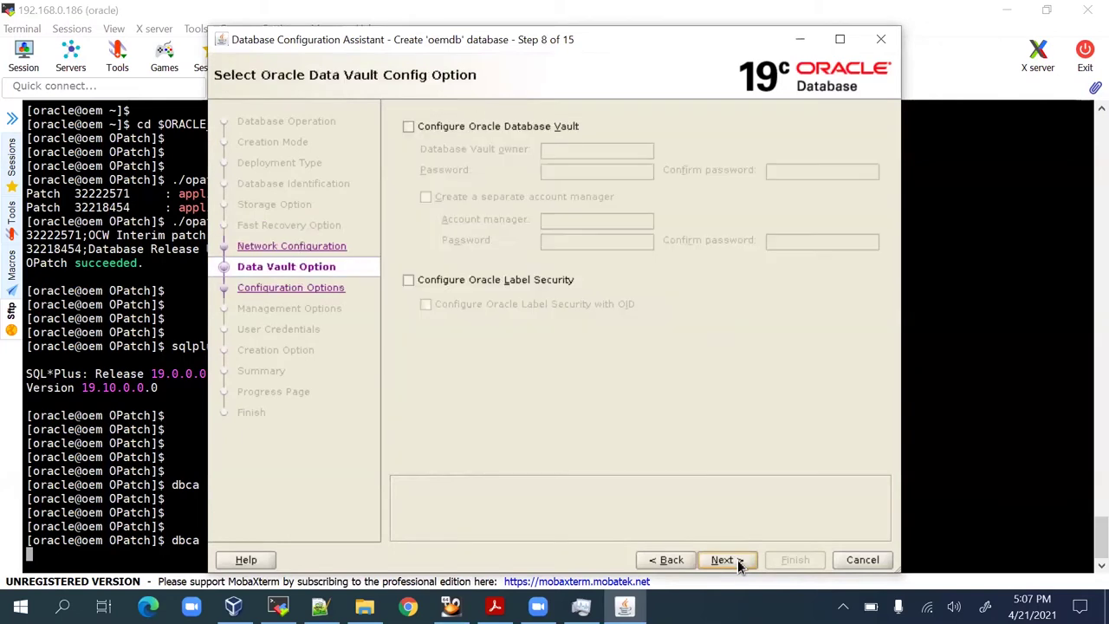
left_click(738, 560)
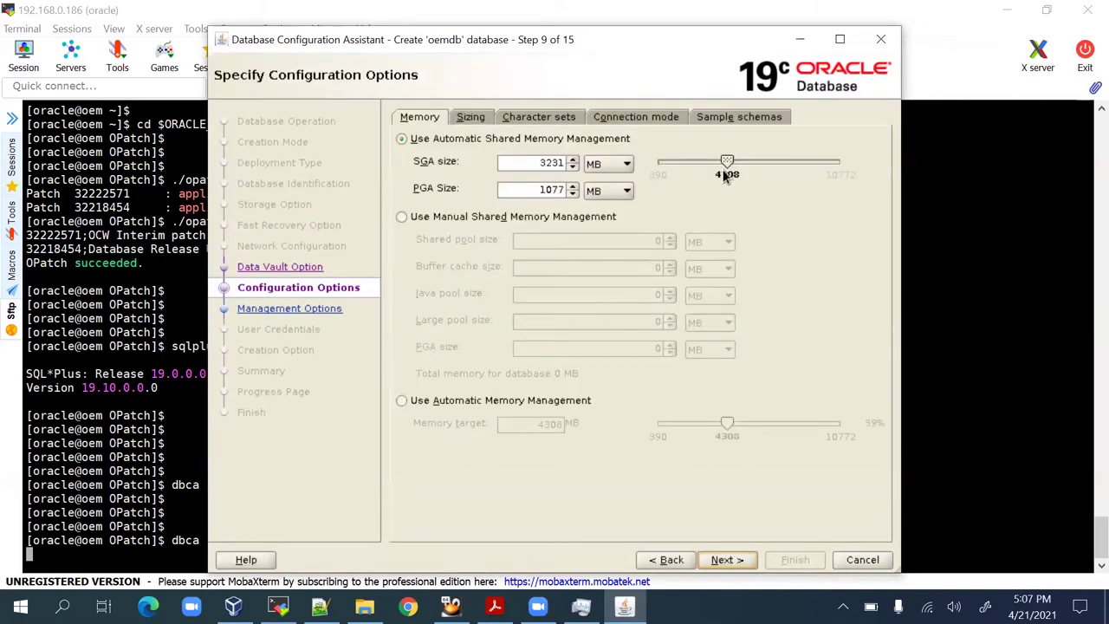
left_click_drag(726, 162, 686, 161)
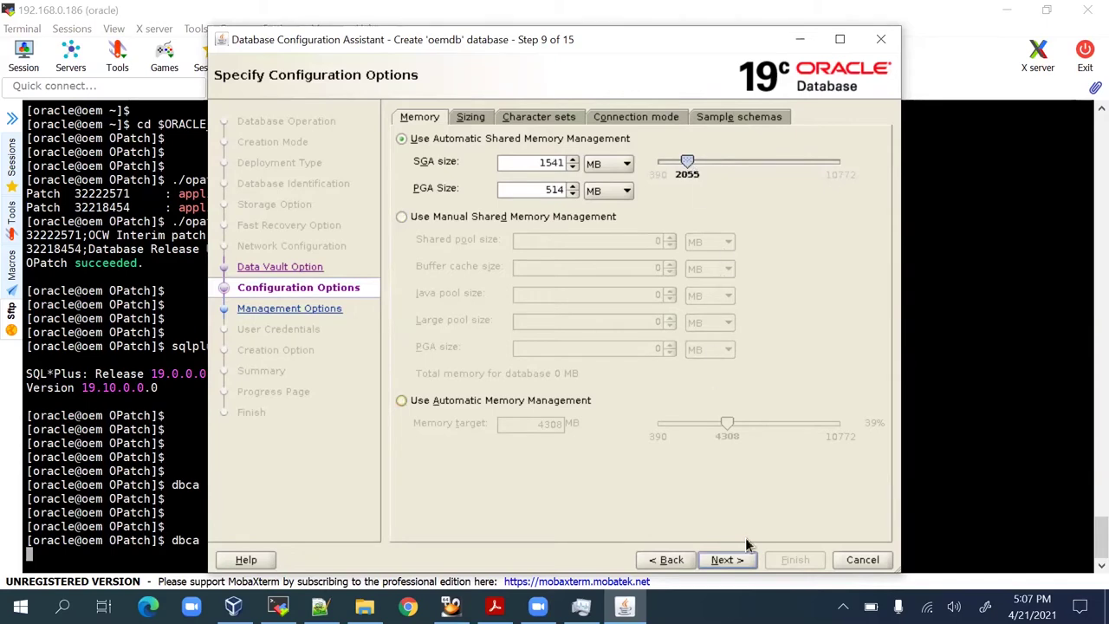
left_click(738, 560)
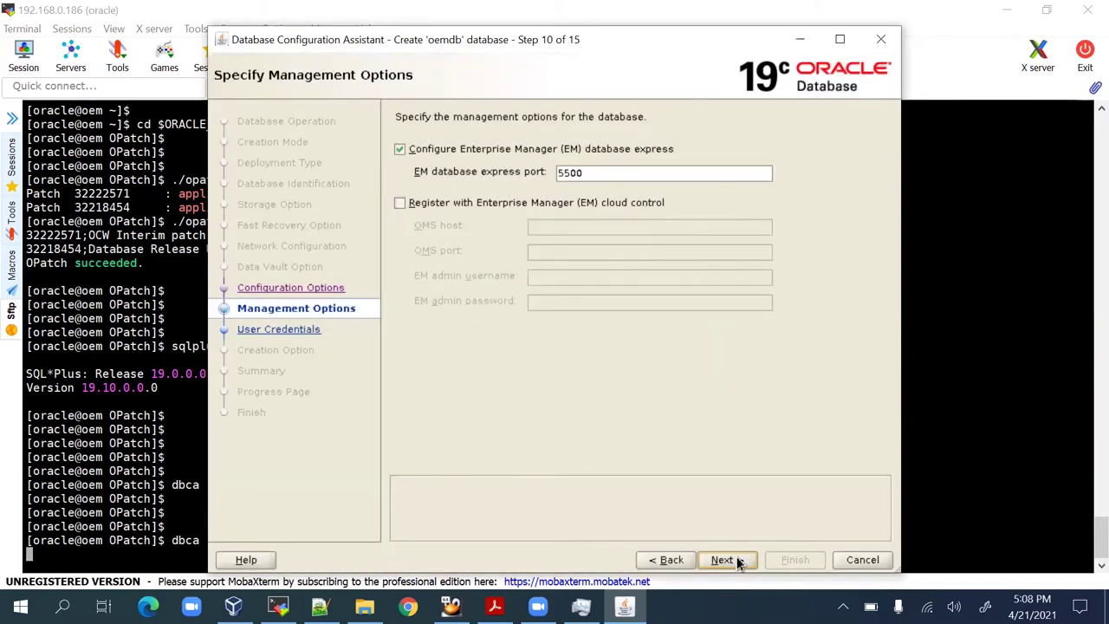
left_click(501, 153)
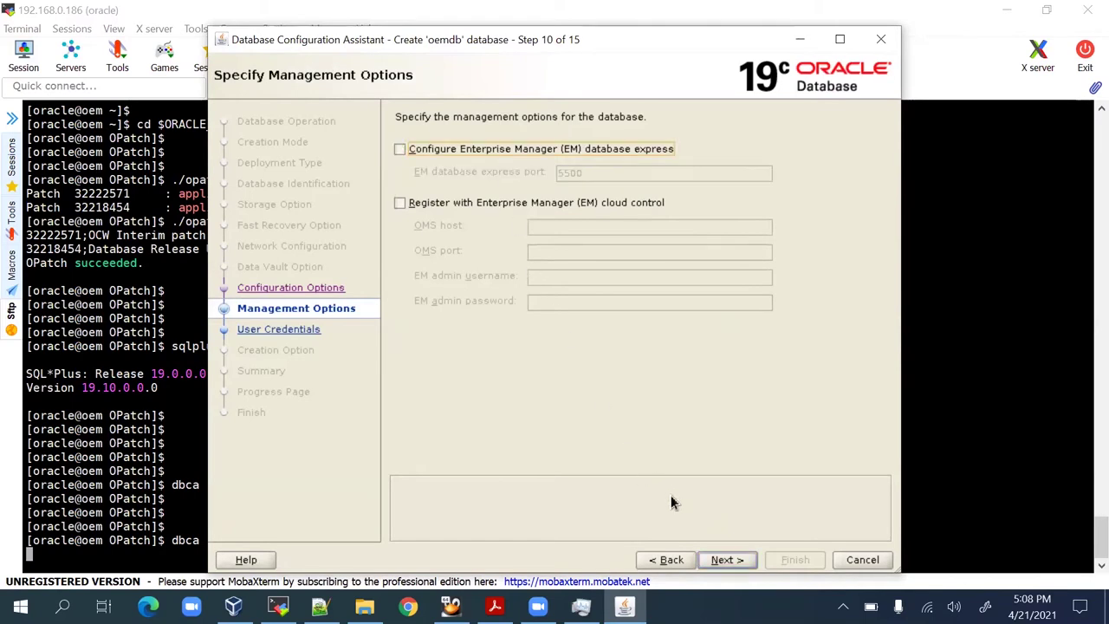
left_click(740, 560)
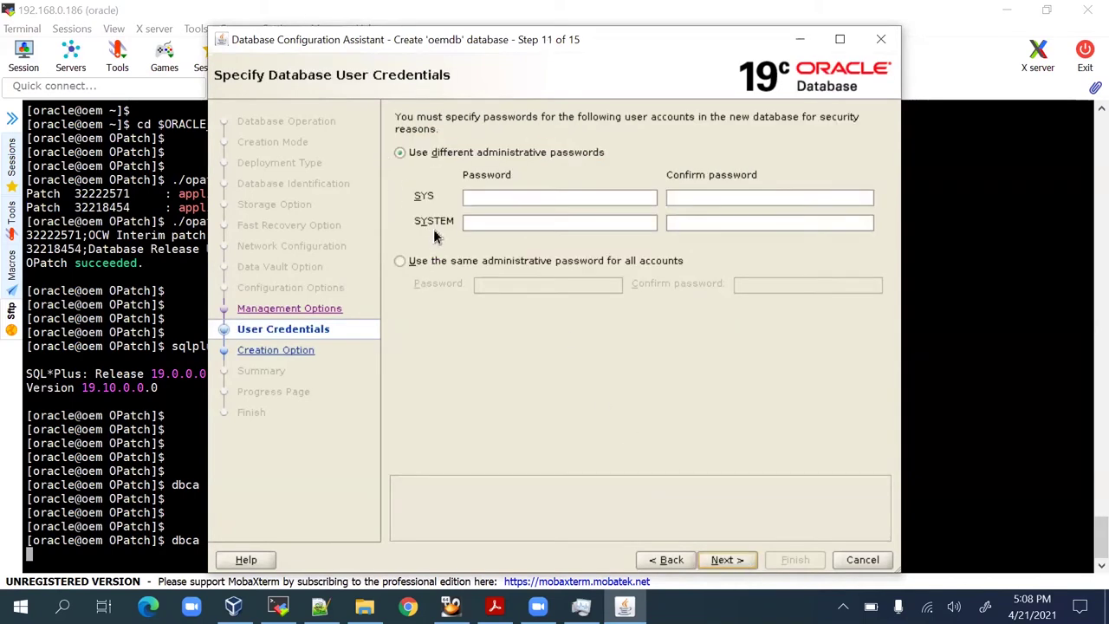
Use one shared administrative password for all accounts and accept the weak-password warning.
left_click(442, 260)
left_click(525, 289)
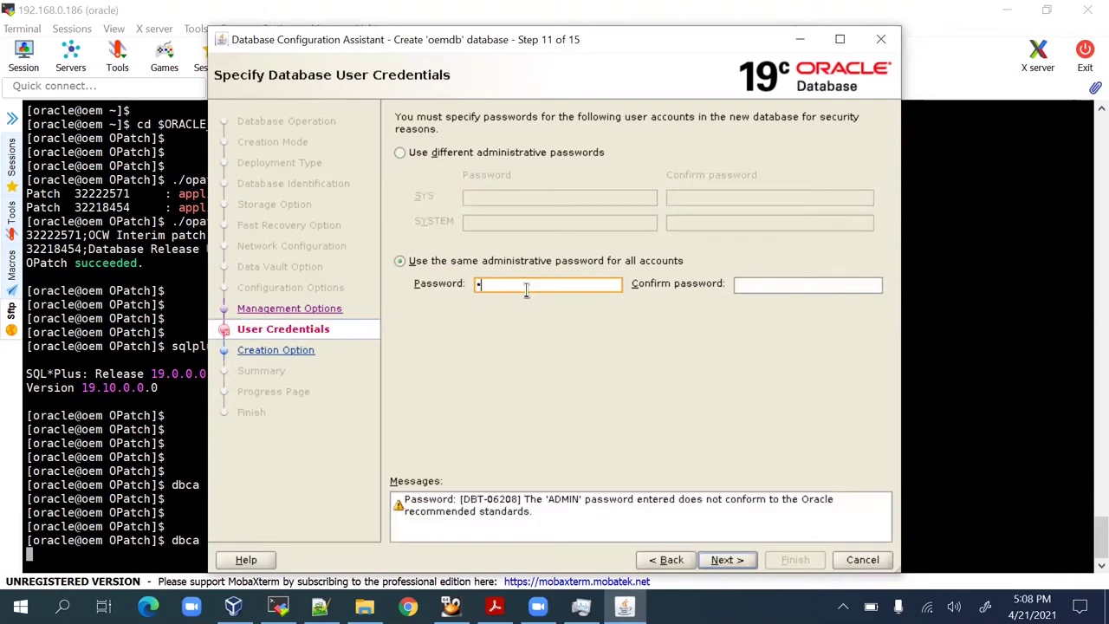
left_click(724, 561)
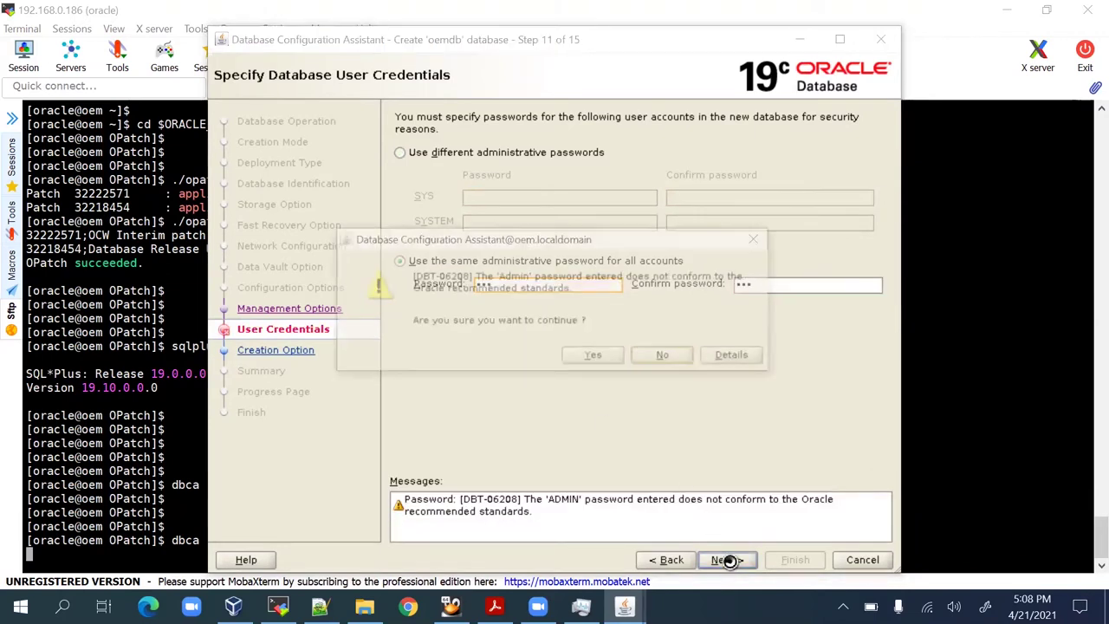
left_click(587, 363)
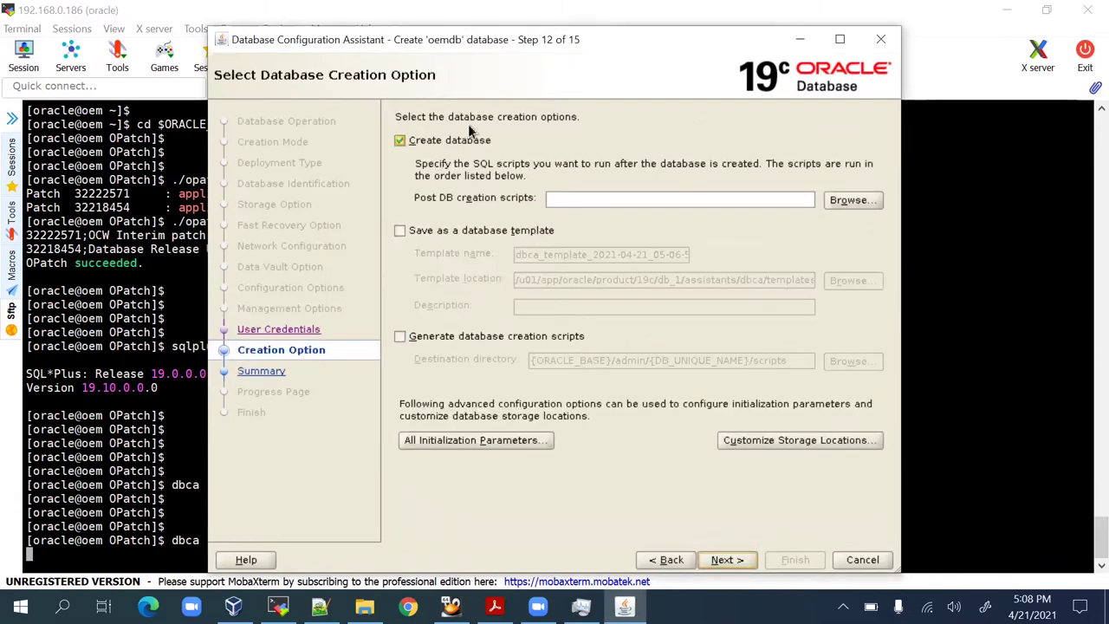
Review the configuration summary, Finish to start creating oemdb, and open the progress details.
left_click(740, 560)
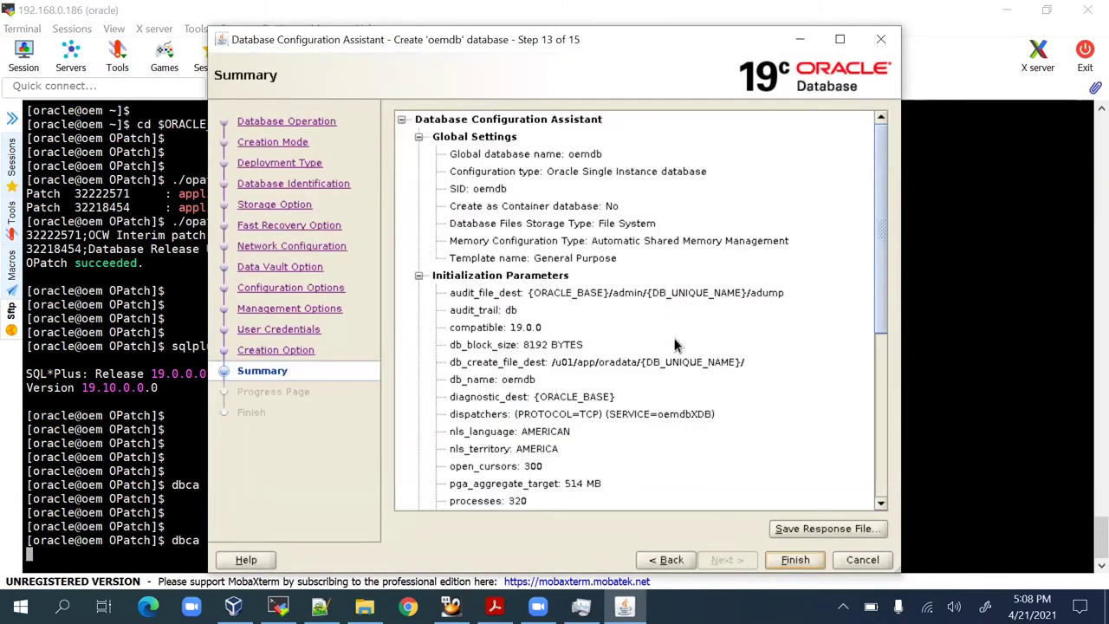
scroll(669, 359, "down", 5)
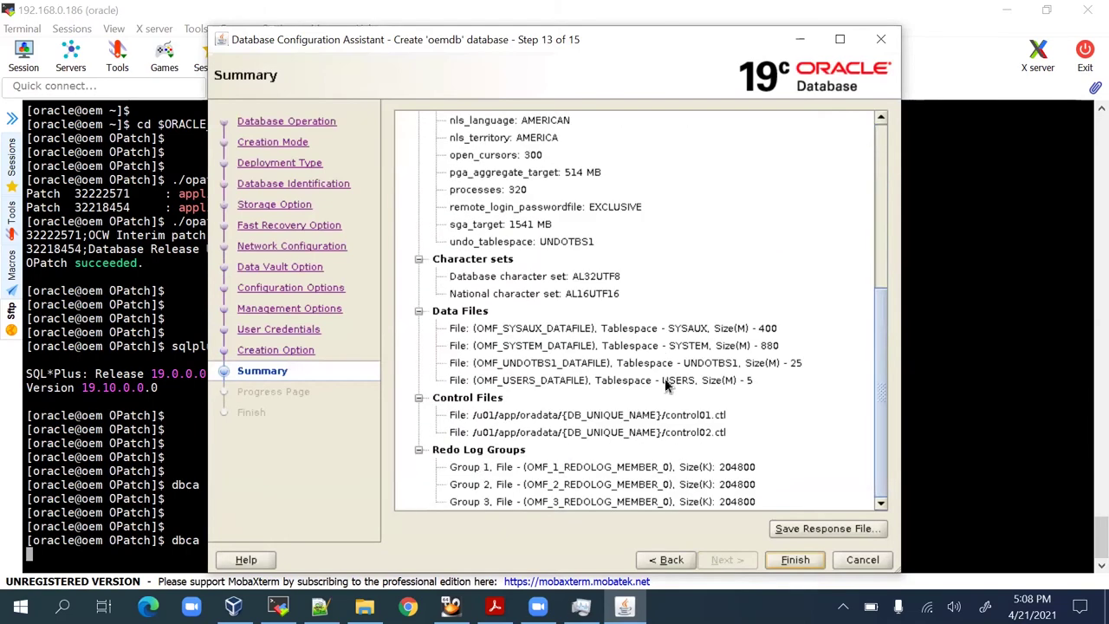
left_click(797, 568)
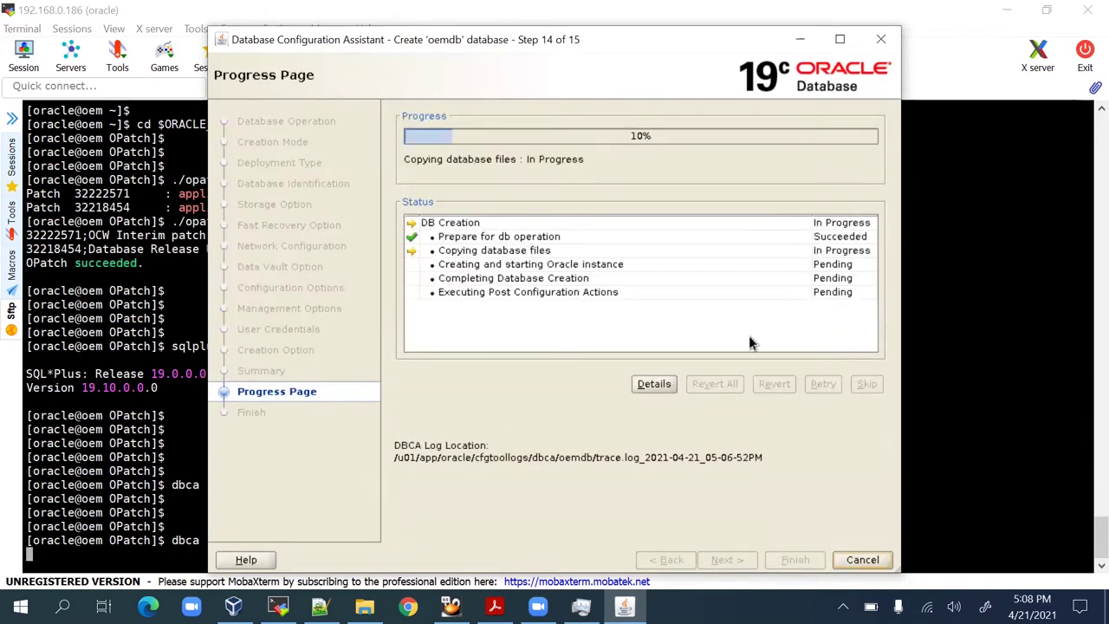
left_click(656, 383)
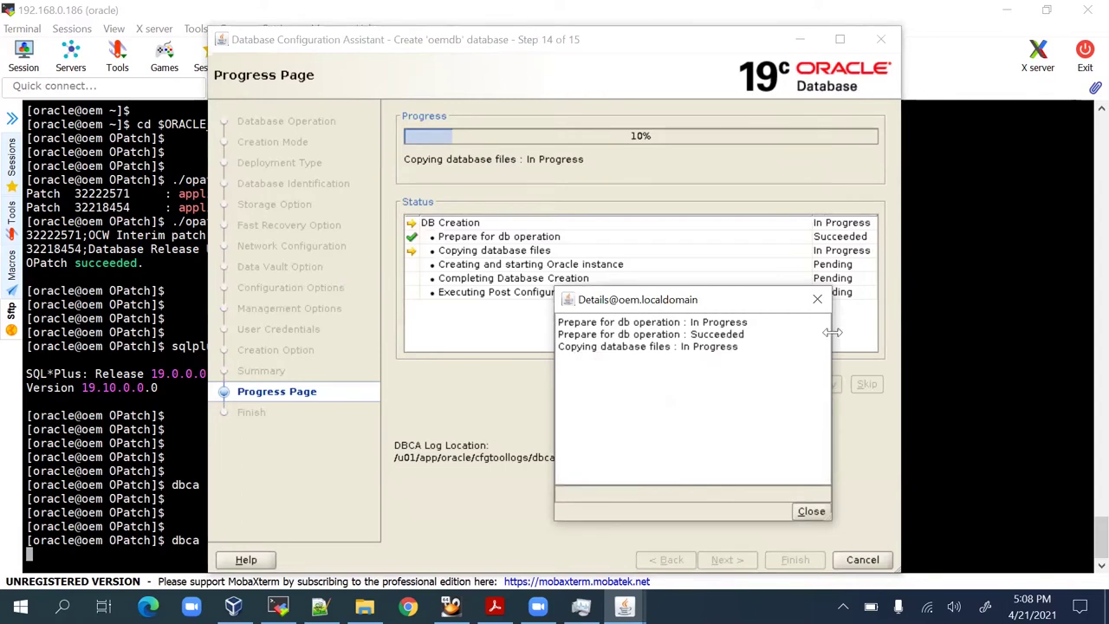
Widen the progress details and check the alert log while oemdb creation finishes.
left_click_drag(829, 359, 953, 362)
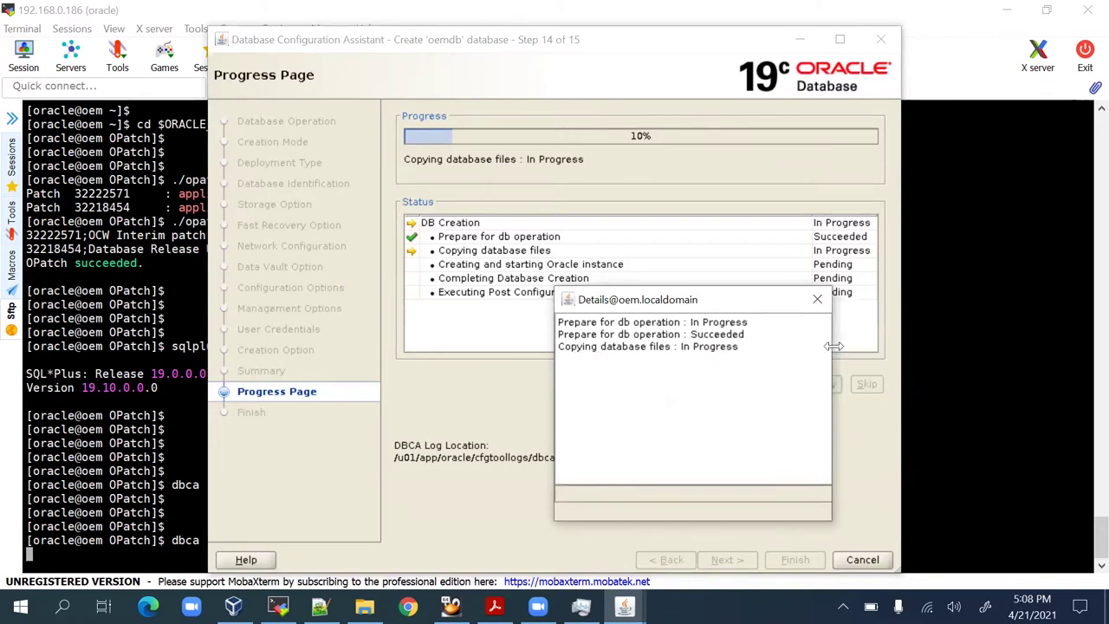
left_click_drag(833, 346, 931, 349)
left_click(880, 119)
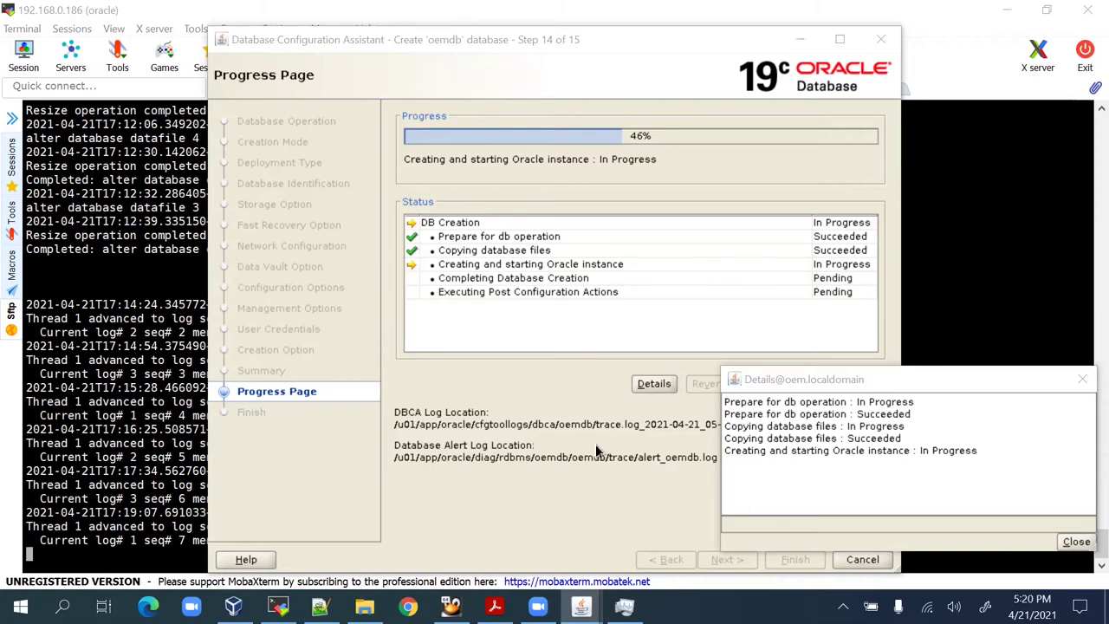
left_click(104, 393)
scroll(302, 346, "up", 10)
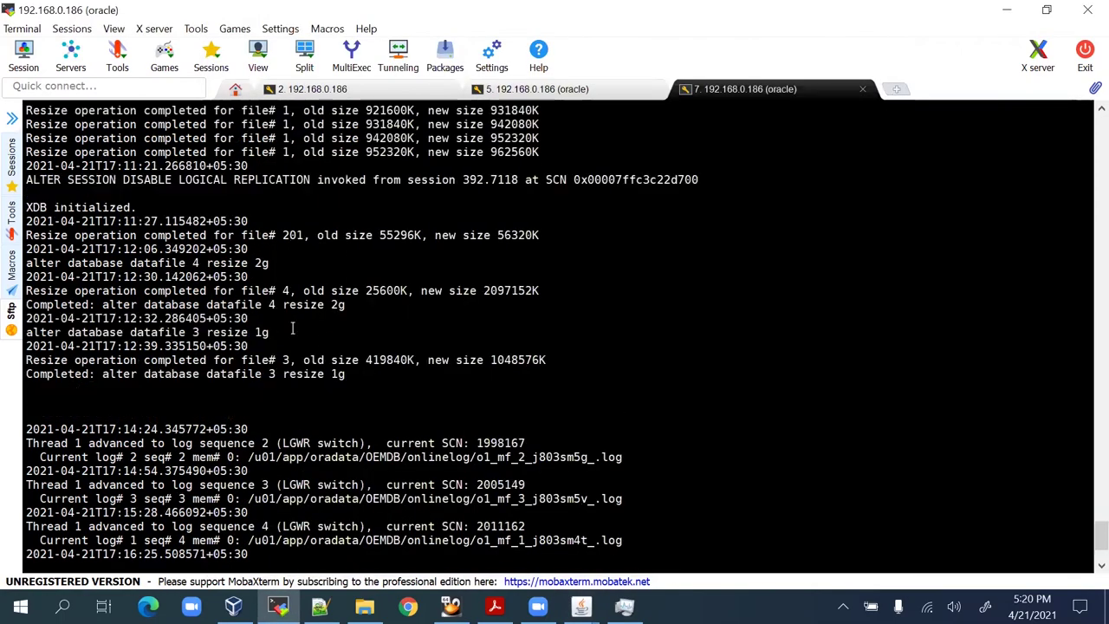
scroll(303, 345, "up", 8)
scroll(307, 355, "down", 20)
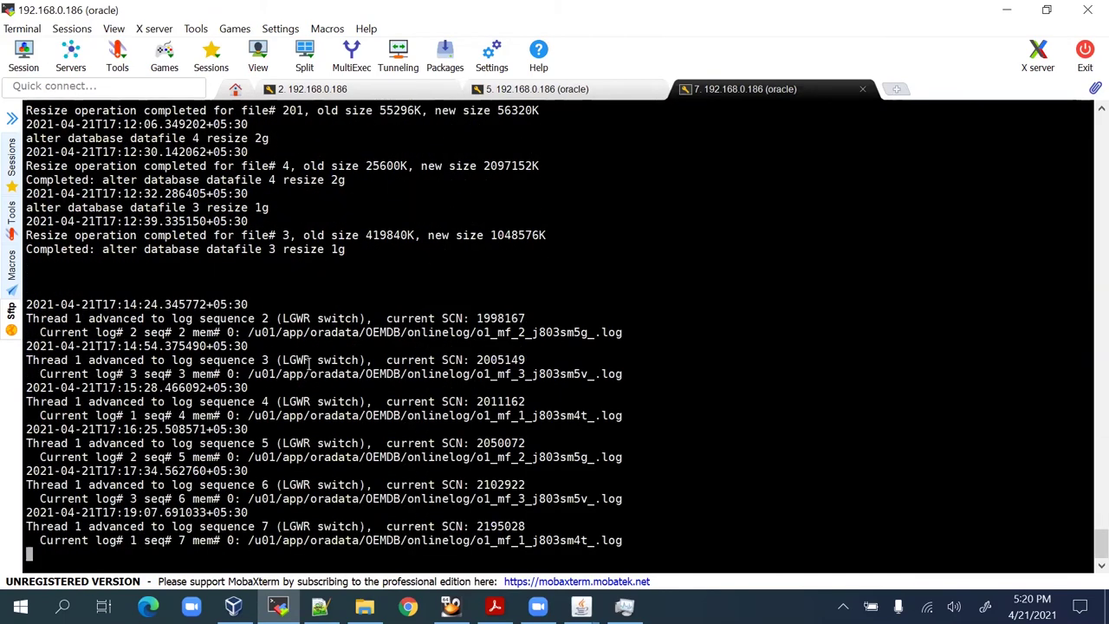
key("alt+Tab")
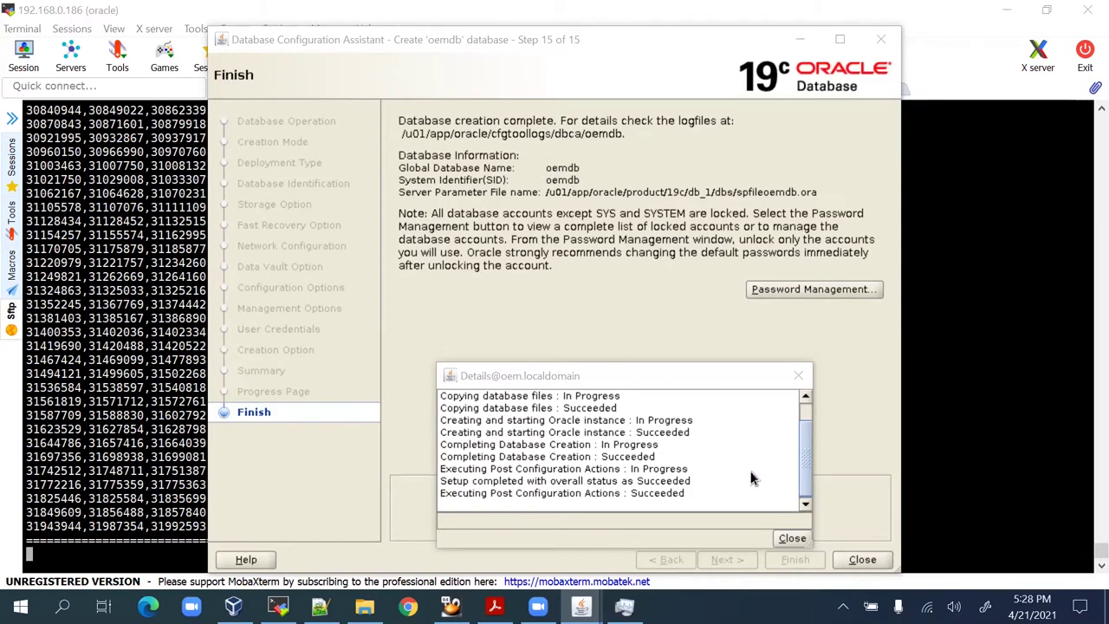
Close the DBCA windows and confirm with 'ps -ef |grep pmon' that ora_pmon_oemdb is running.
left_click(792, 538)
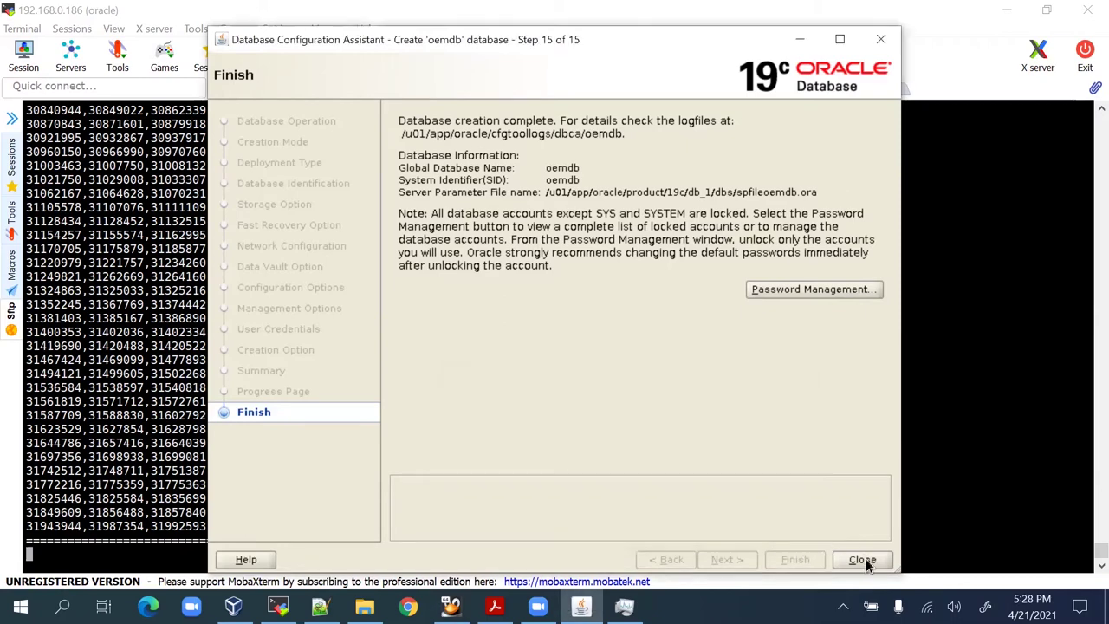
left_click(864, 559)
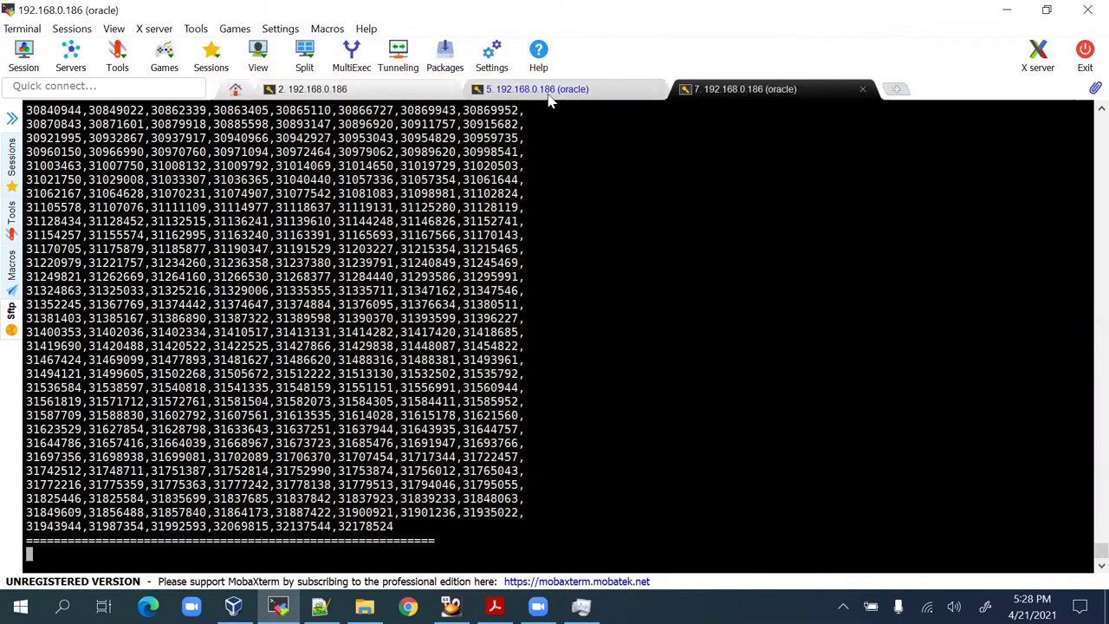
left_click(538, 90)
key("Return")
key("Return")
key("Return")
key("Return")
type("ps -ef |")
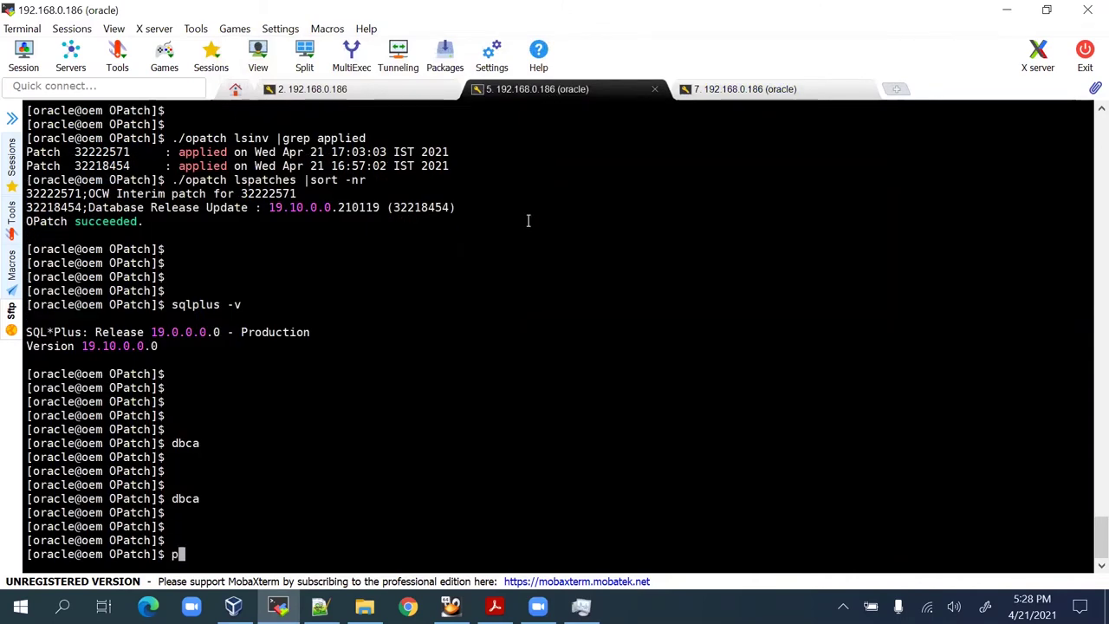
type("grep pmon")
key("Return")
key("Return")
key("Return")
key("Return")
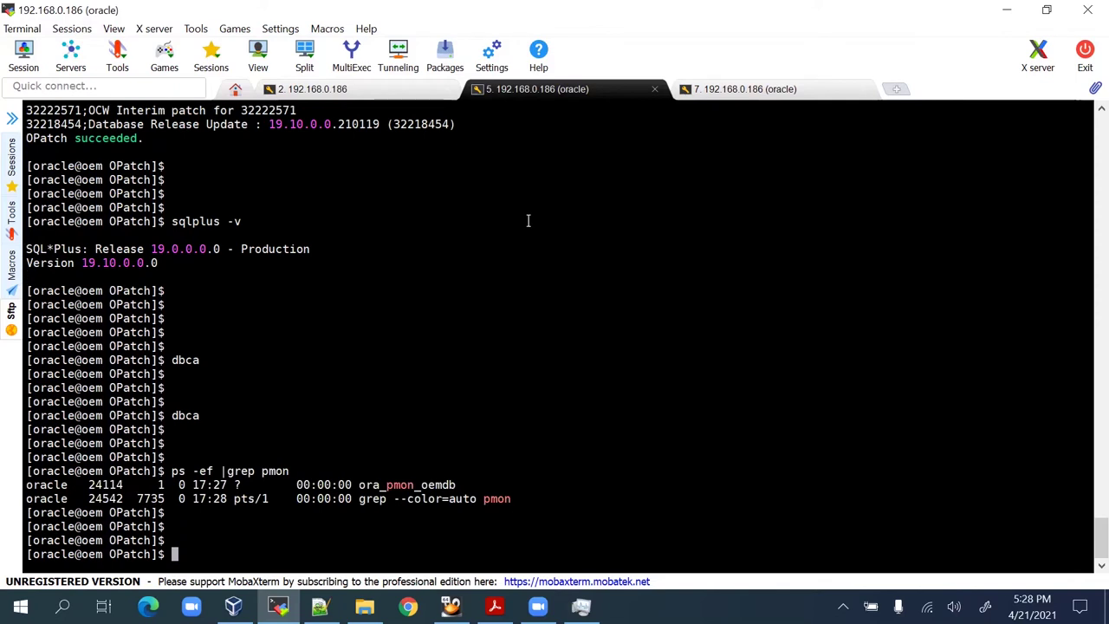
Launch Oracle Net Manager with the netmgr command, correcting the mistyped attempt.
type("netmg")
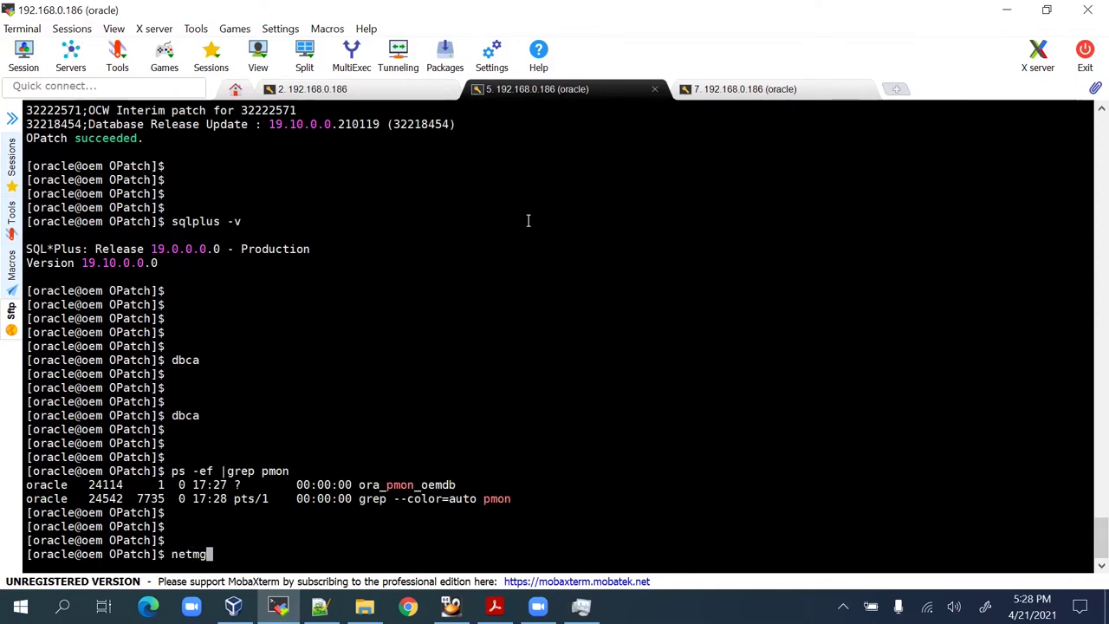
key("Return")
key("Return")
key("Return")
key("Return")
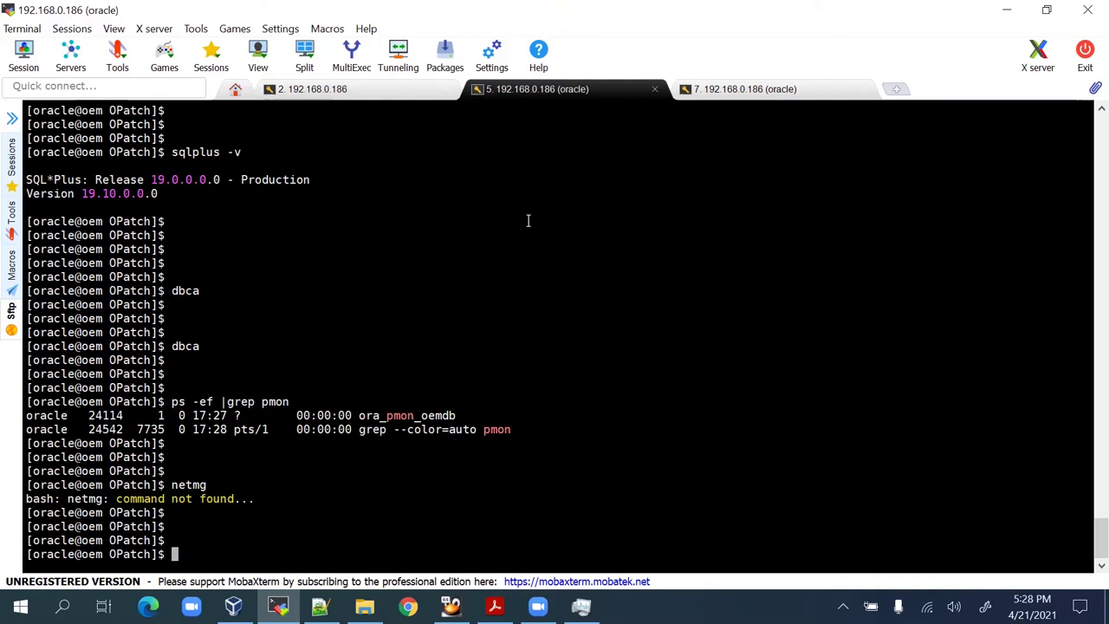
type("ner")
type("tmgr")
key("Return")
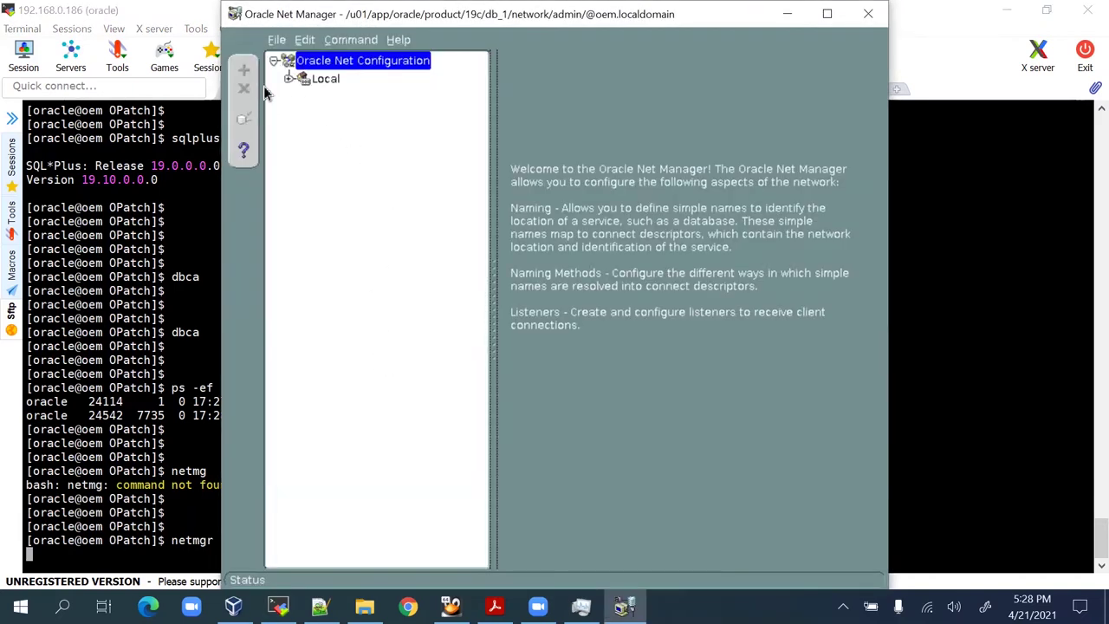
Create the listener LISTENER and add a TCP/IP address on oem.localdomain port 1521.
left_click(326, 80)
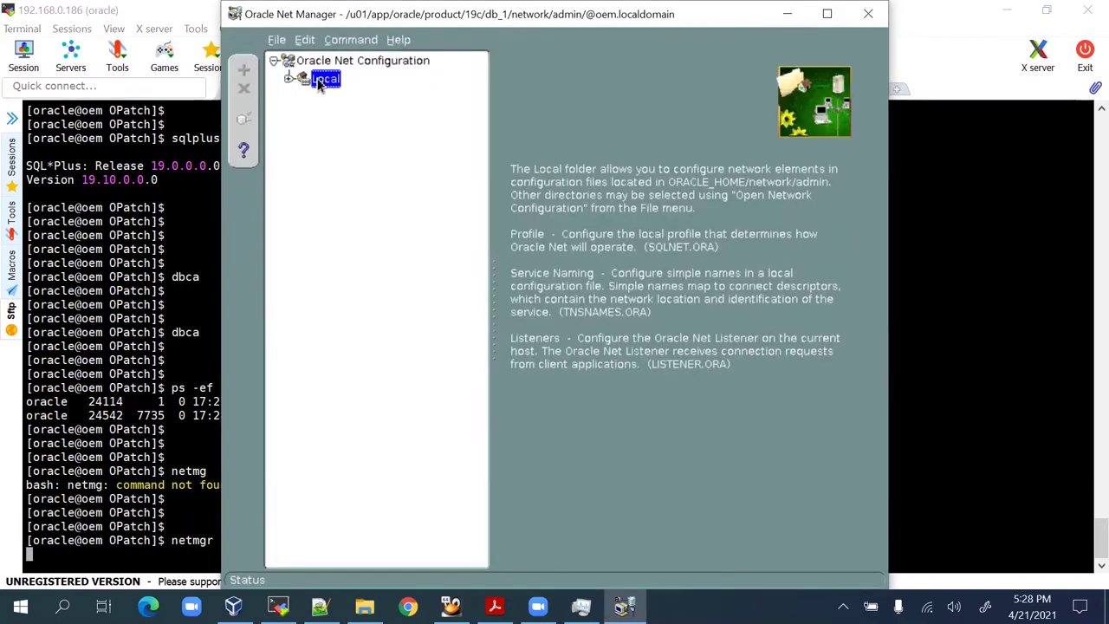
left_click(291, 80)
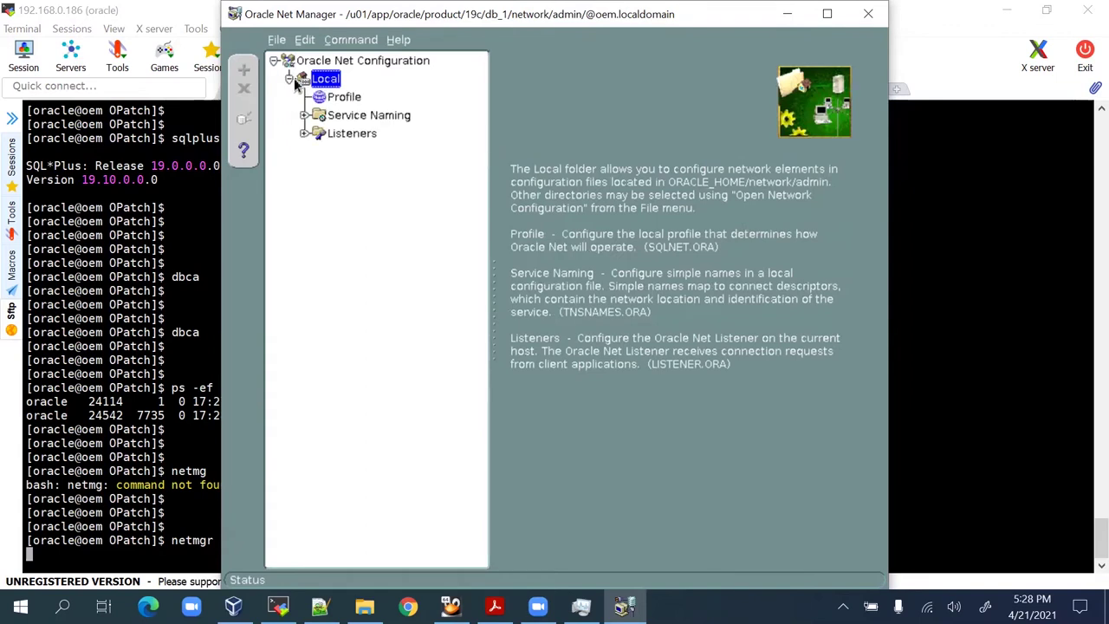
left_click(342, 133)
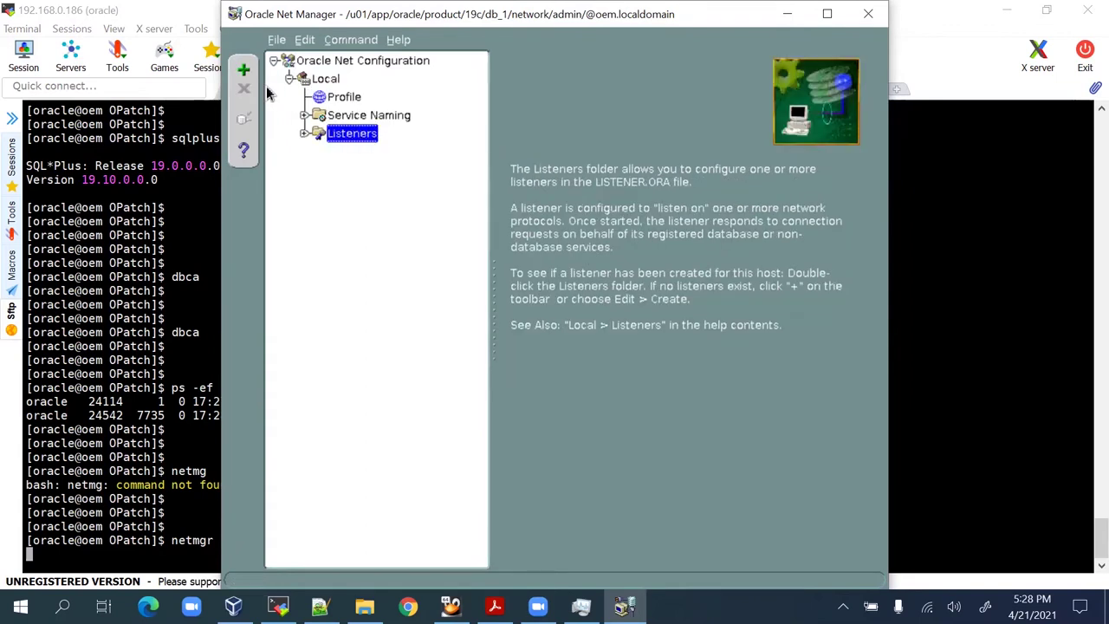
left_click(243, 70)
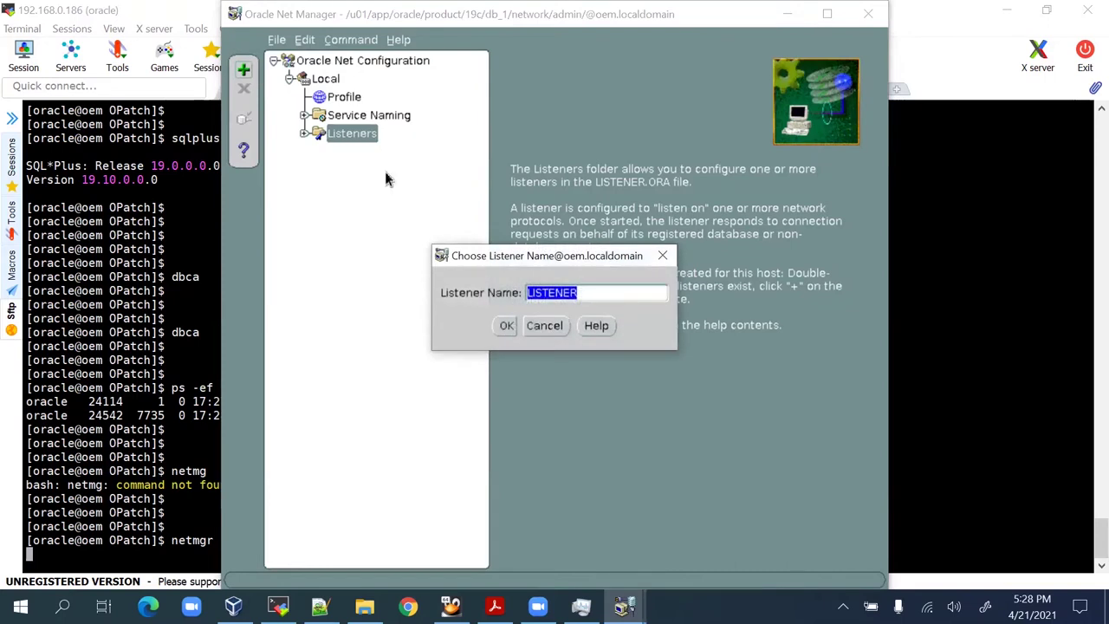
left_click(506, 327)
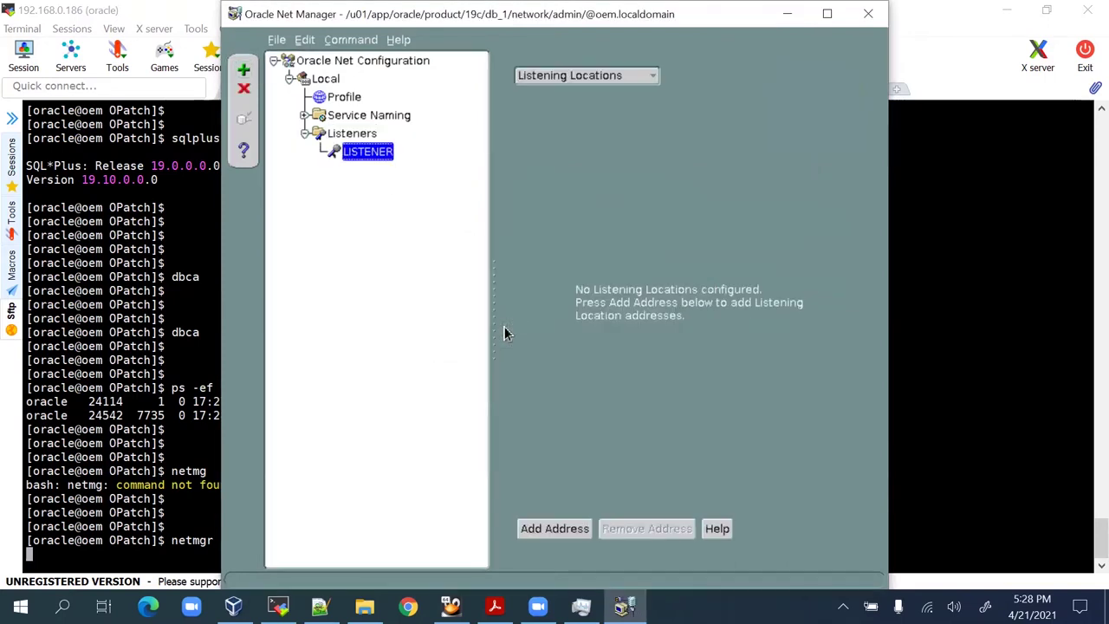
left_click(610, 82)
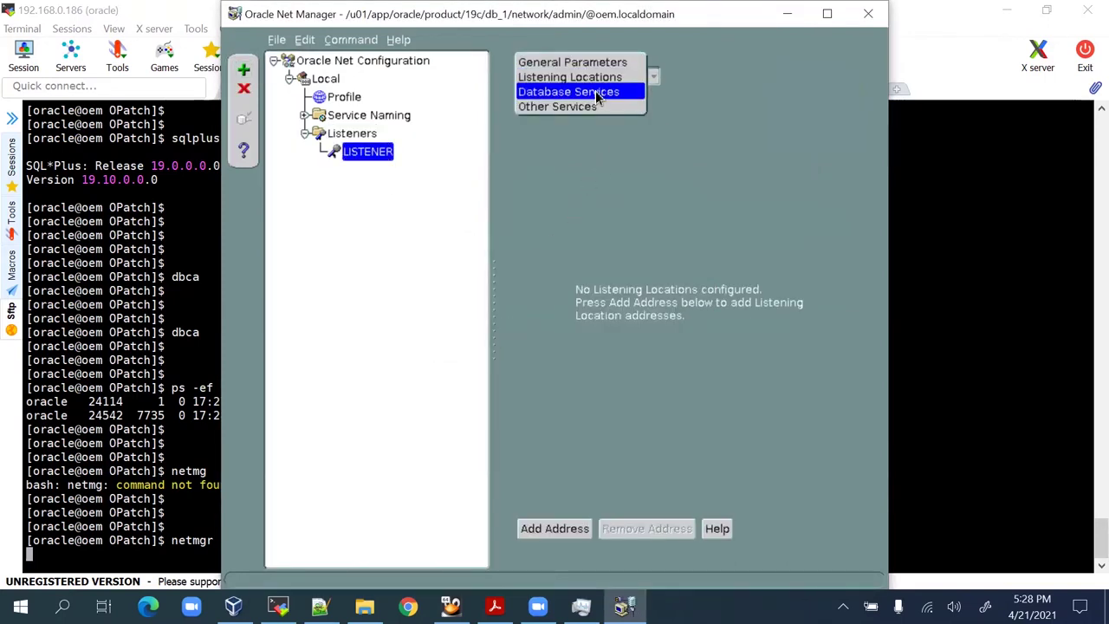
left_click(724, 136)
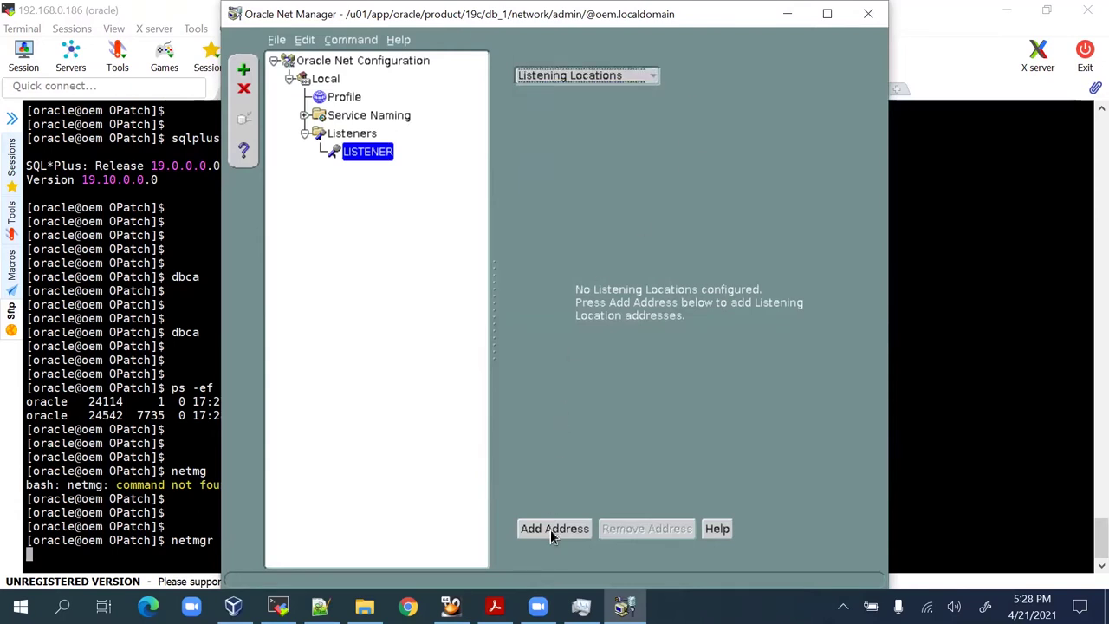
left_click(551, 529)
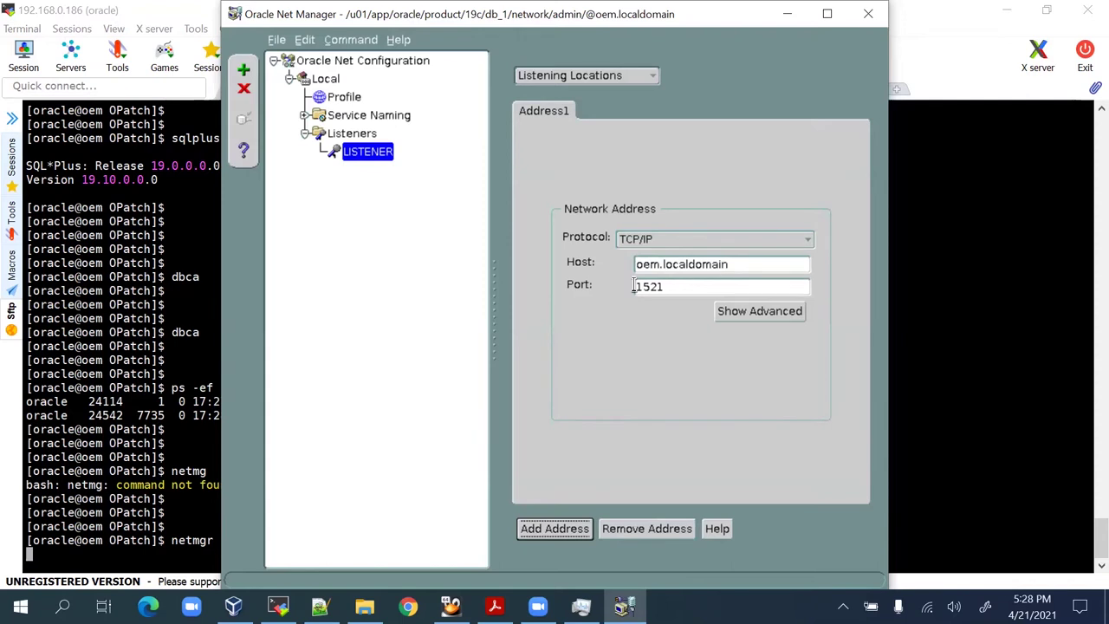
Add an oemdb database service with SID oemdb to LISTENER.
left_click(599, 82)
left_click(599, 93)
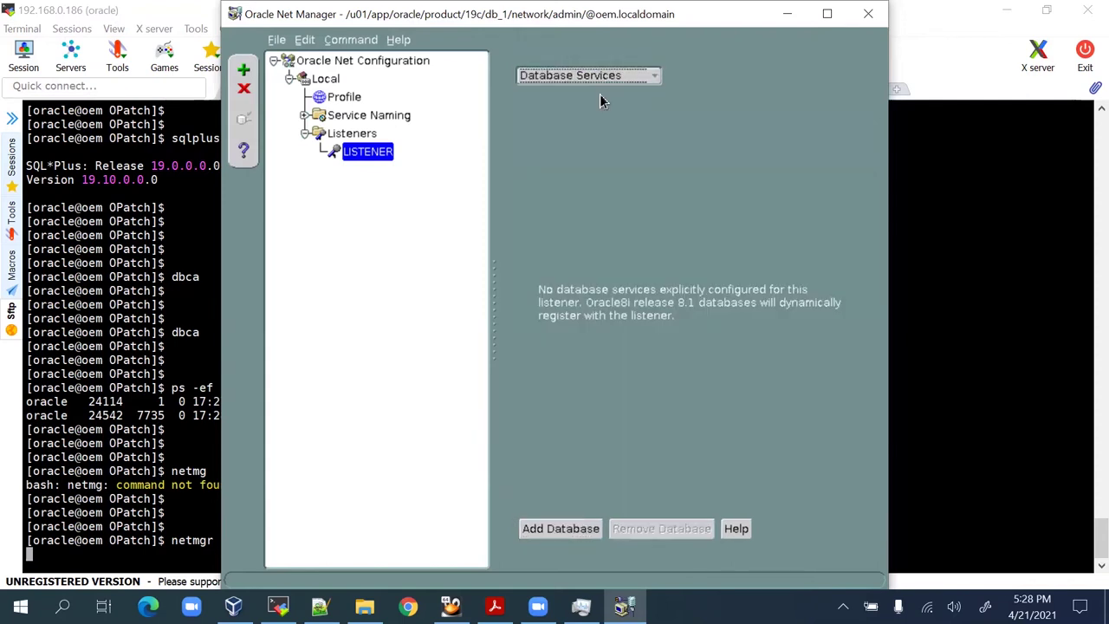
left_click(564, 529)
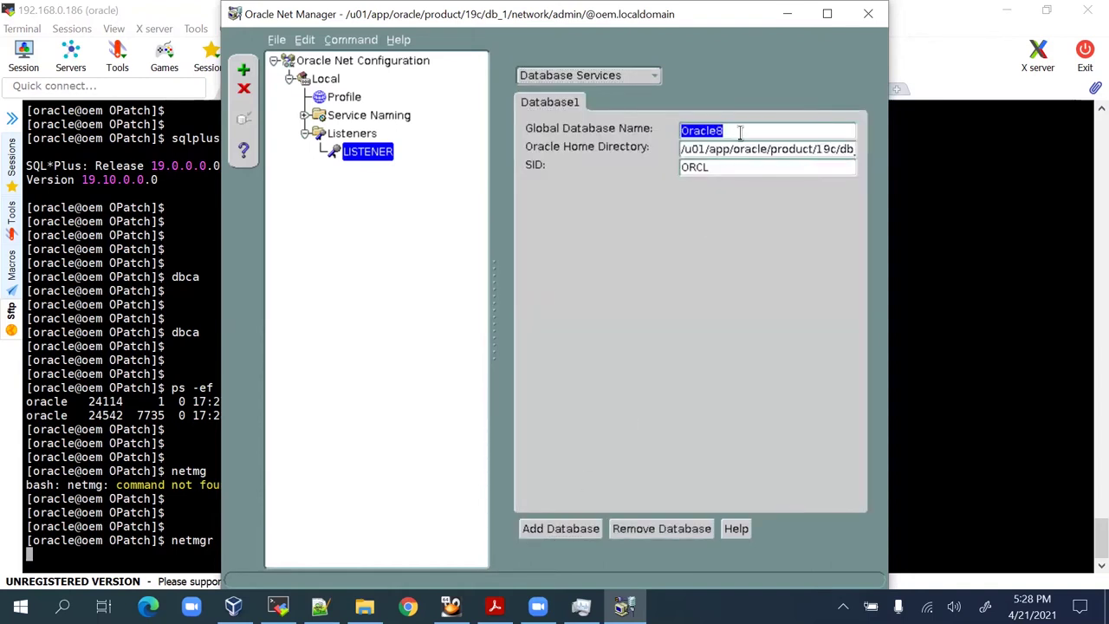
type("oemdb")
key("Tab")
left_click(743, 166)
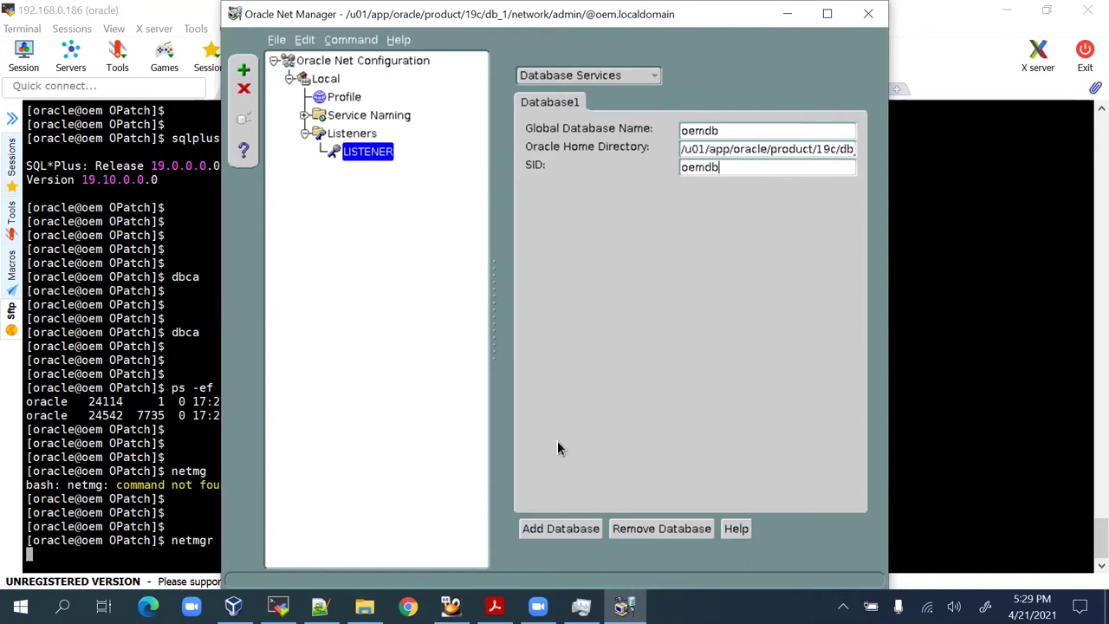
Save the network configuration and close Net Manager.
left_click(565, 82)
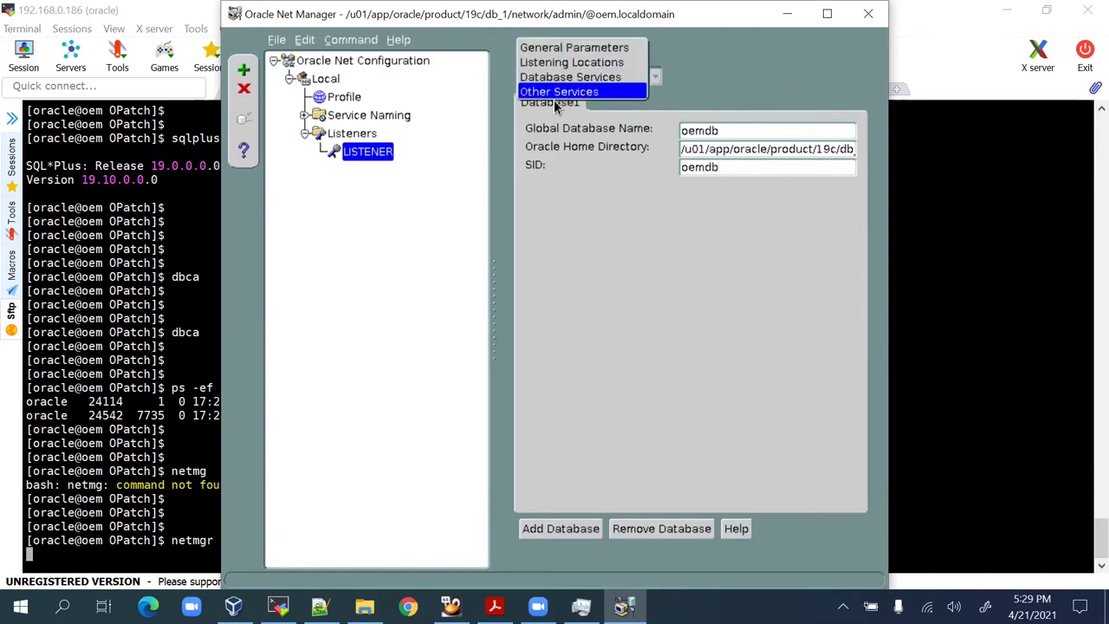
left_click(499, 172)
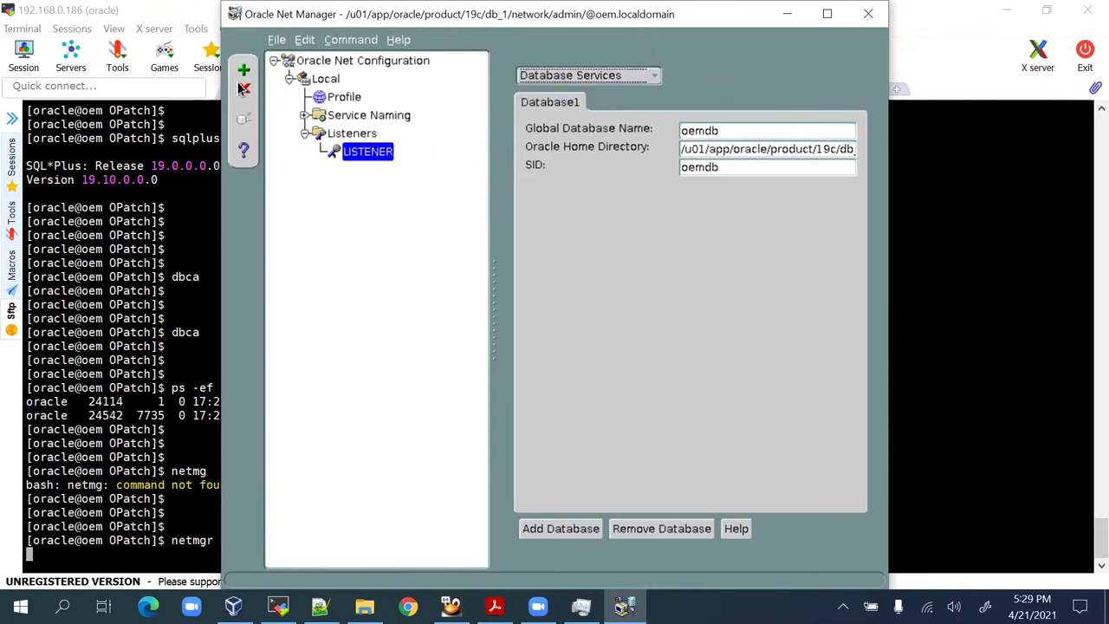
left_click(277, 37)
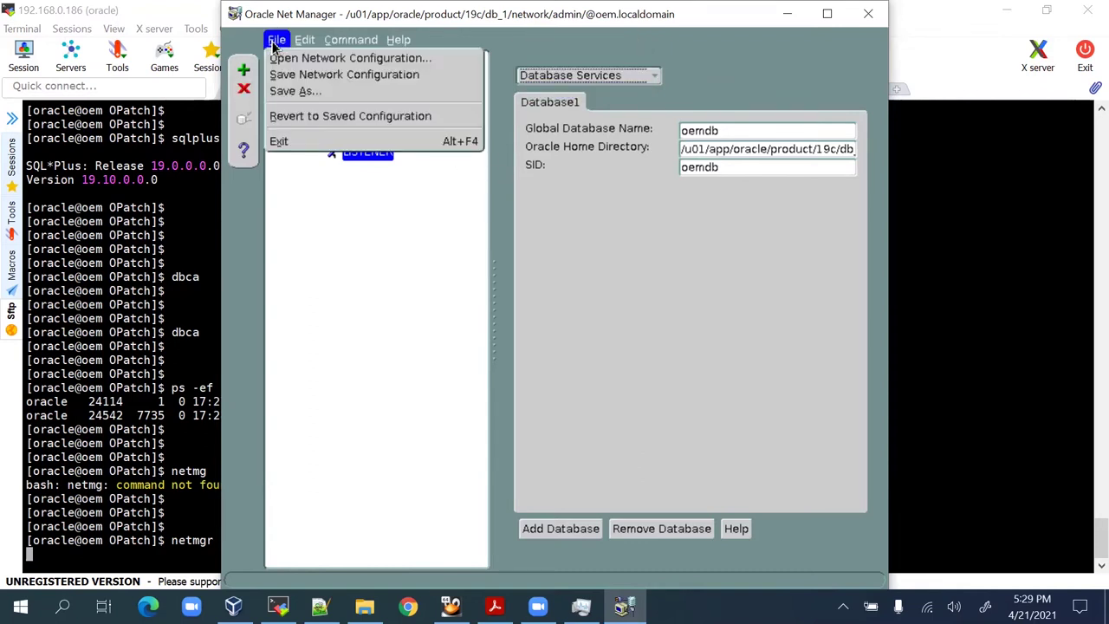
left_click(305, 75)
left_click(868, 14)
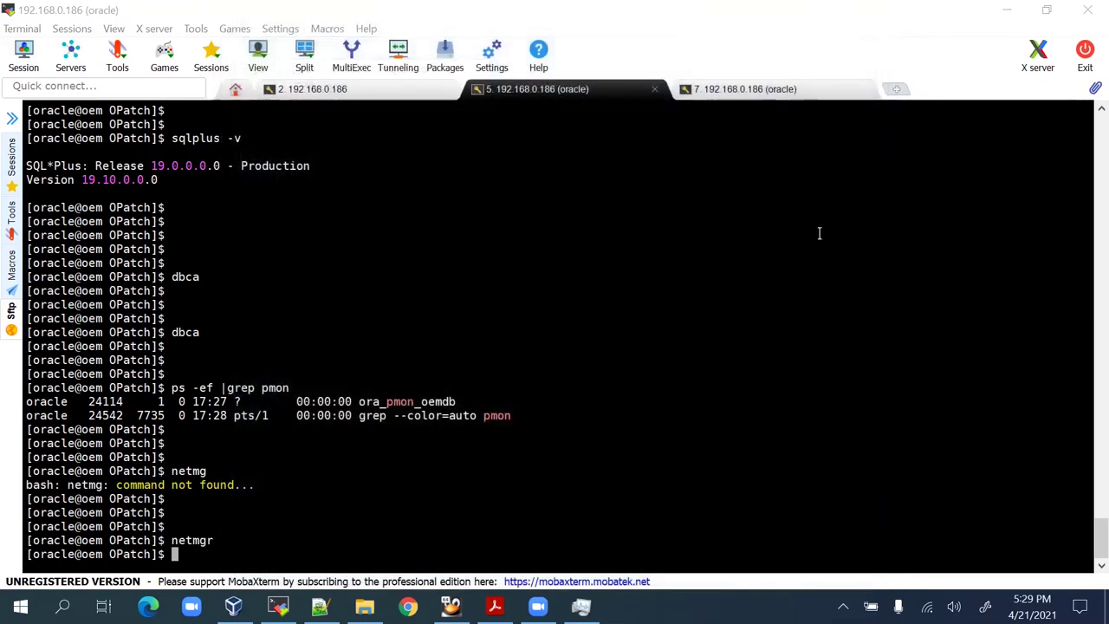
Start the listener with 'lsnrctl start LISTENER', fixing the typos first.
key("Return")
key("Return")
key("Return")
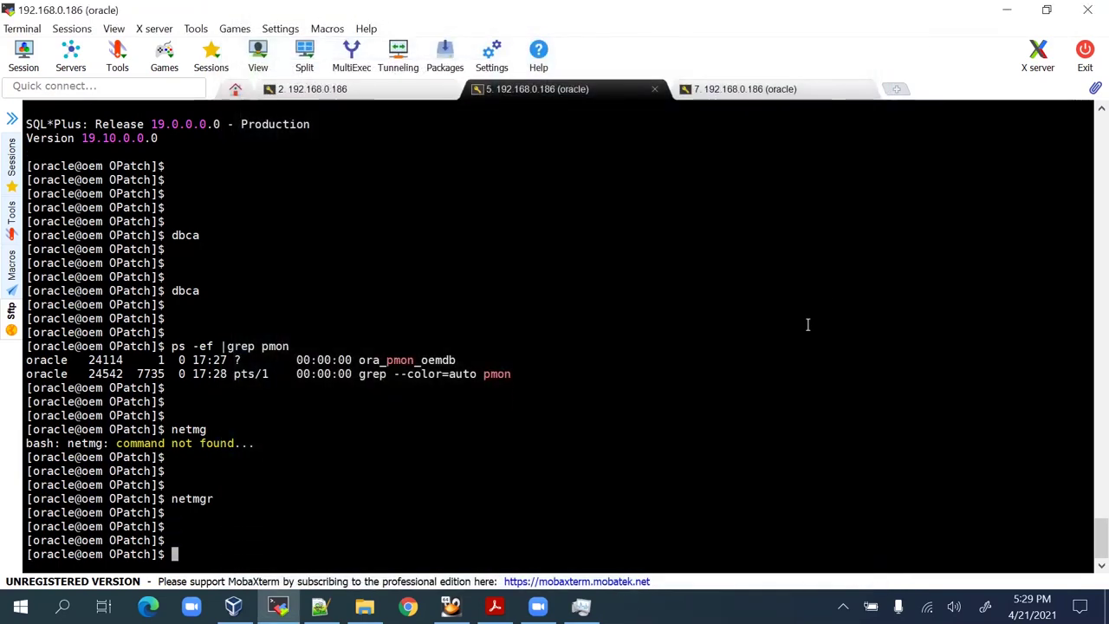
type("lsnrc")
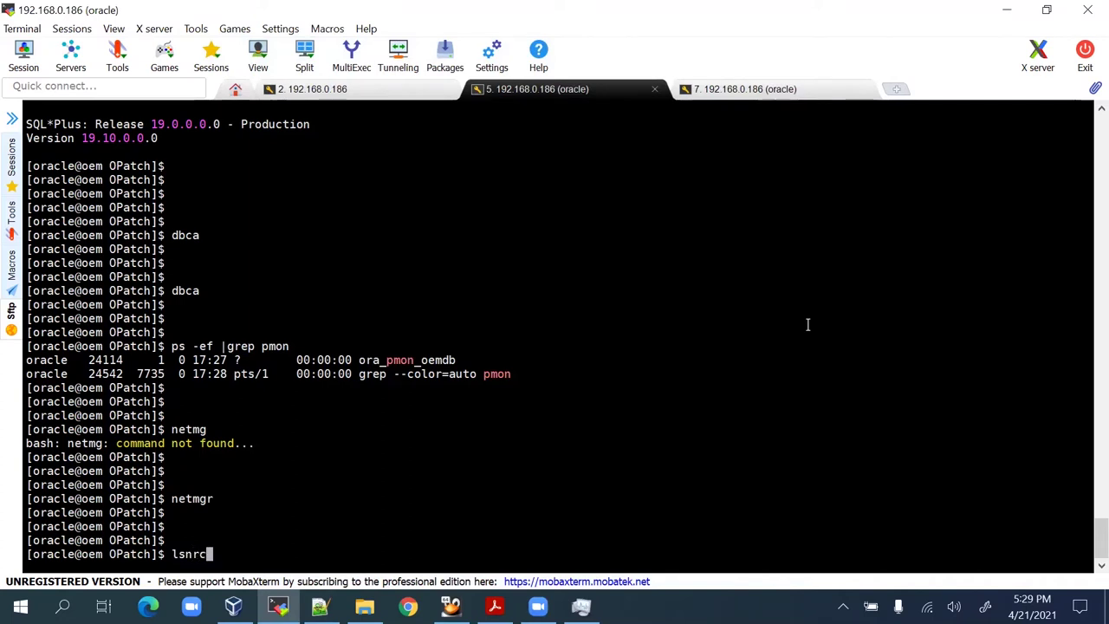
type("t; sa")
key("BackSpace")
type("tart")
left_click(692, 401)
key("BackSpace")
key("BackSpace")
key("BackSpace")
key("BackSpace")
key("BackSpace")
key("BackSpace")
key("BackSpace")
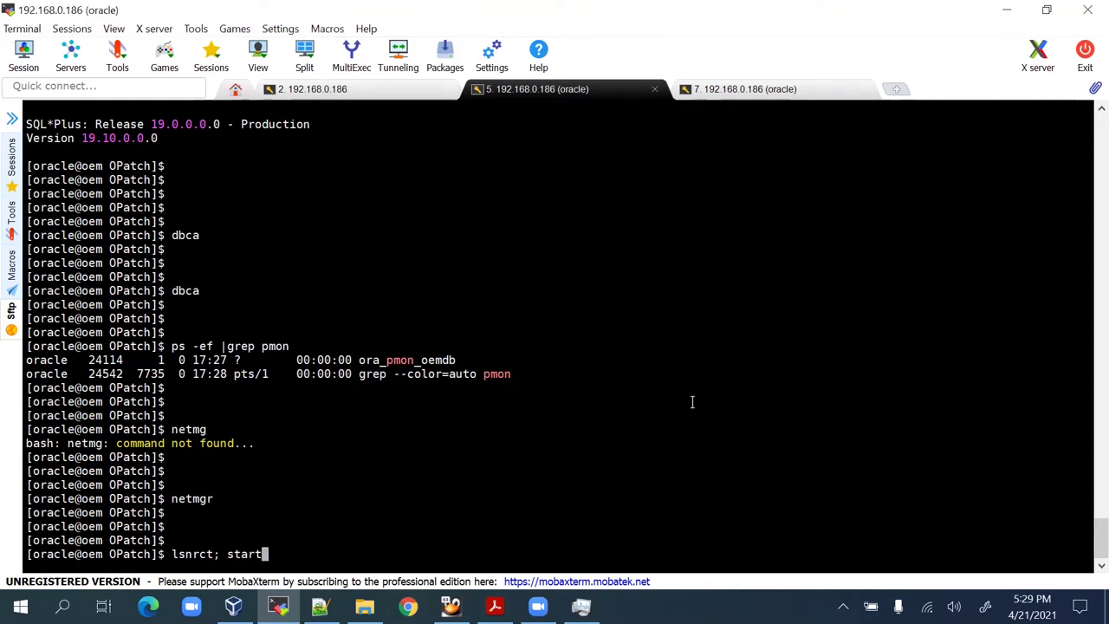
key("BackSpace")
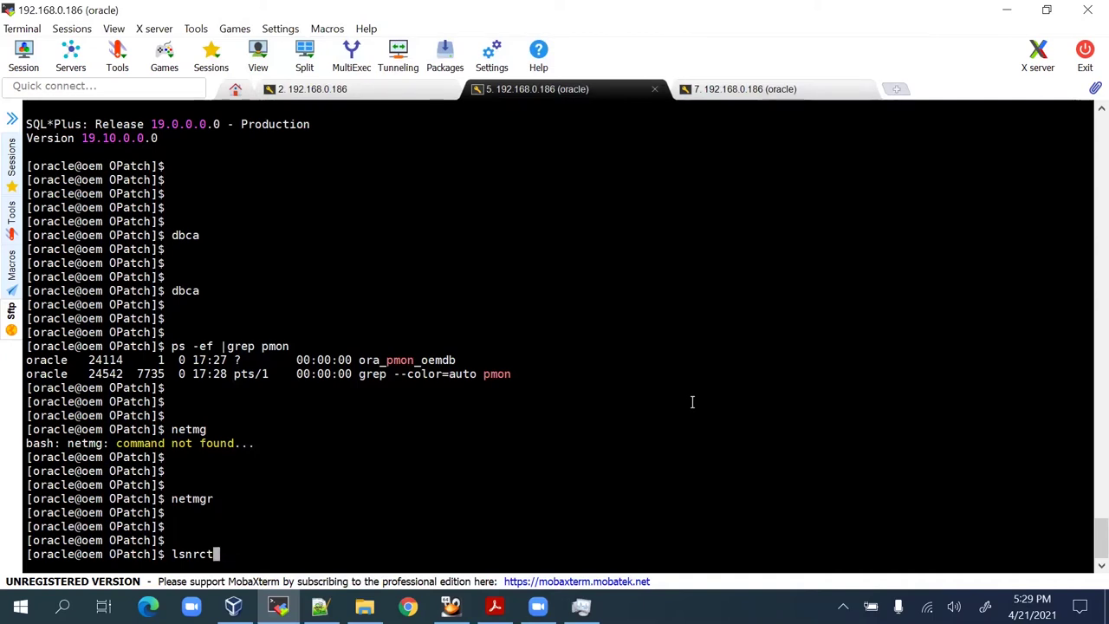
type("l start LIS")
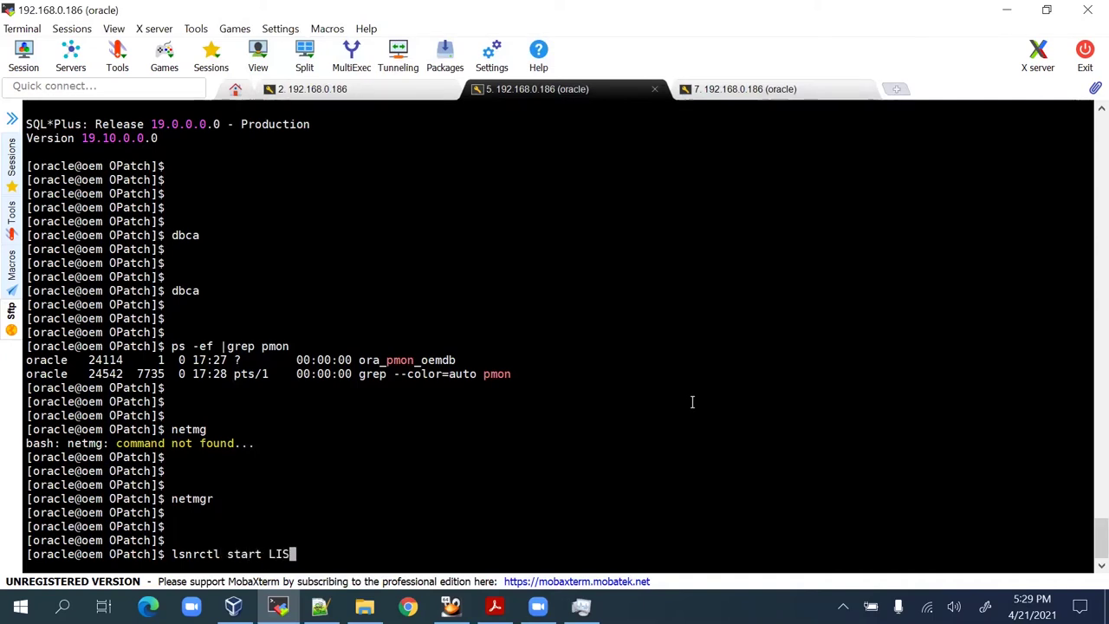
type("TNE")
key("BackSpace")
key("BackSpace")
type("ENER")
key("Return")
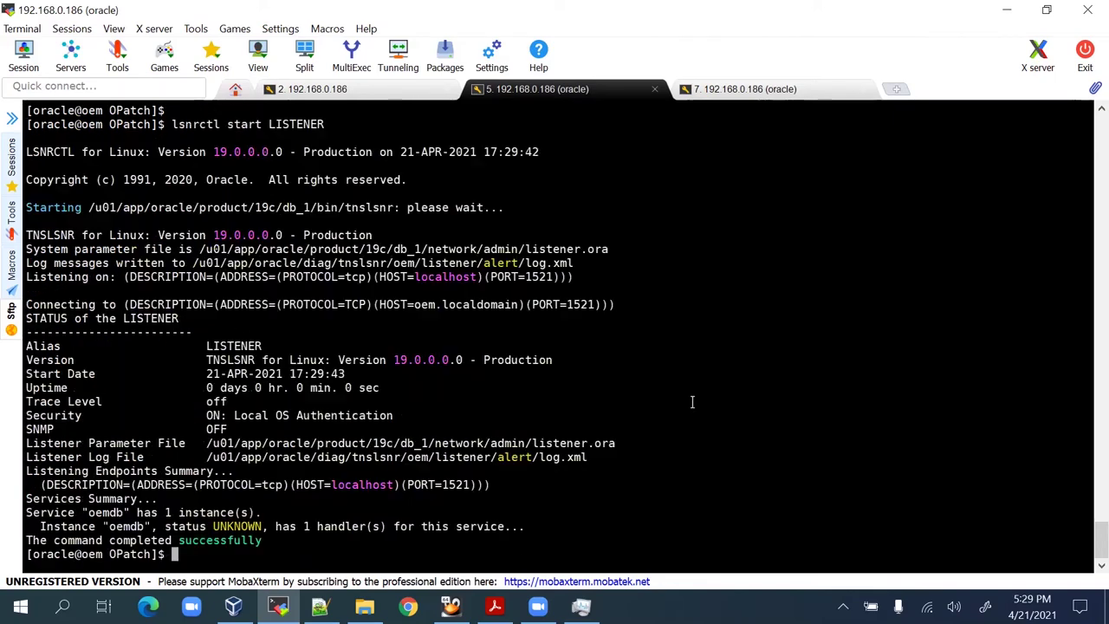
Connect to the database with 'sqlplus / as sysdba'.
key("Return")
key("Return")
key("Return")
key("Return")
type("sqlplus ")
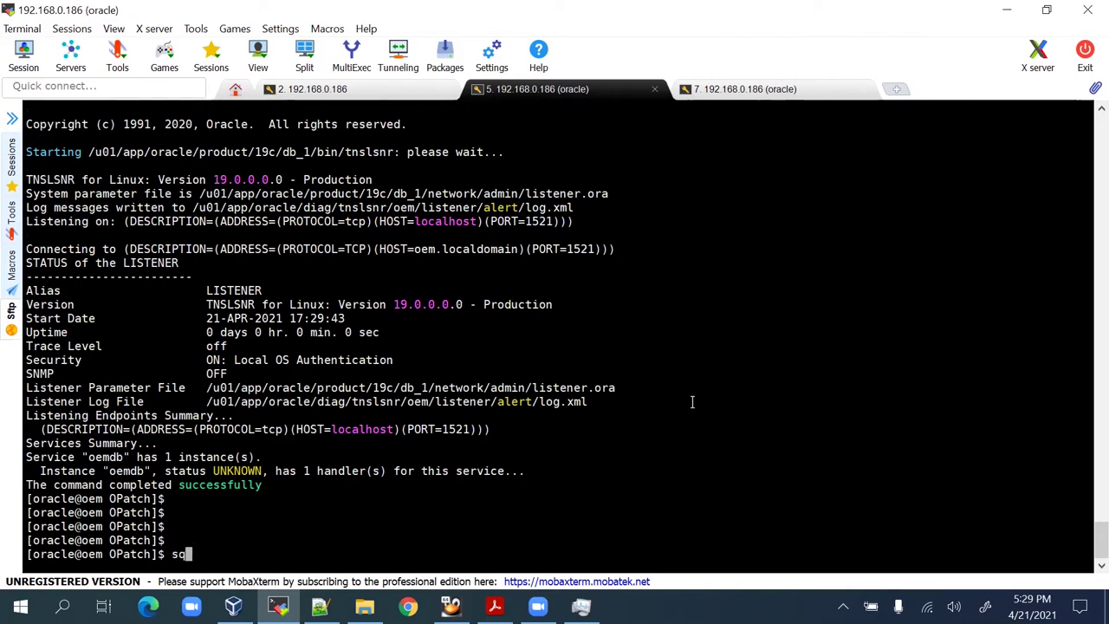
type("/ as sys")
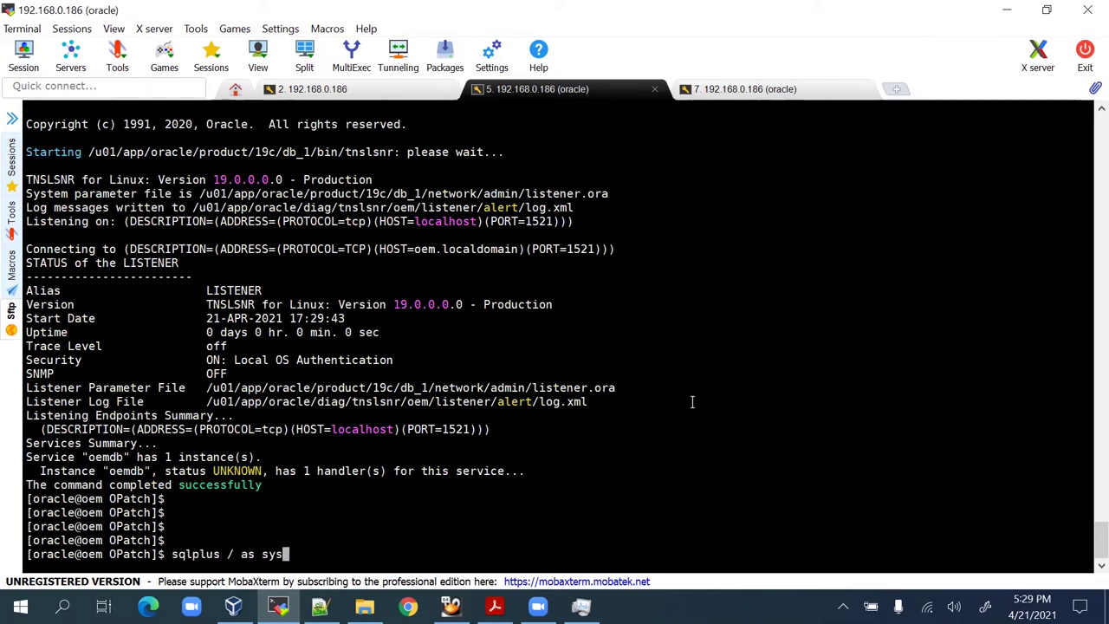
type("dba")
key("Return")
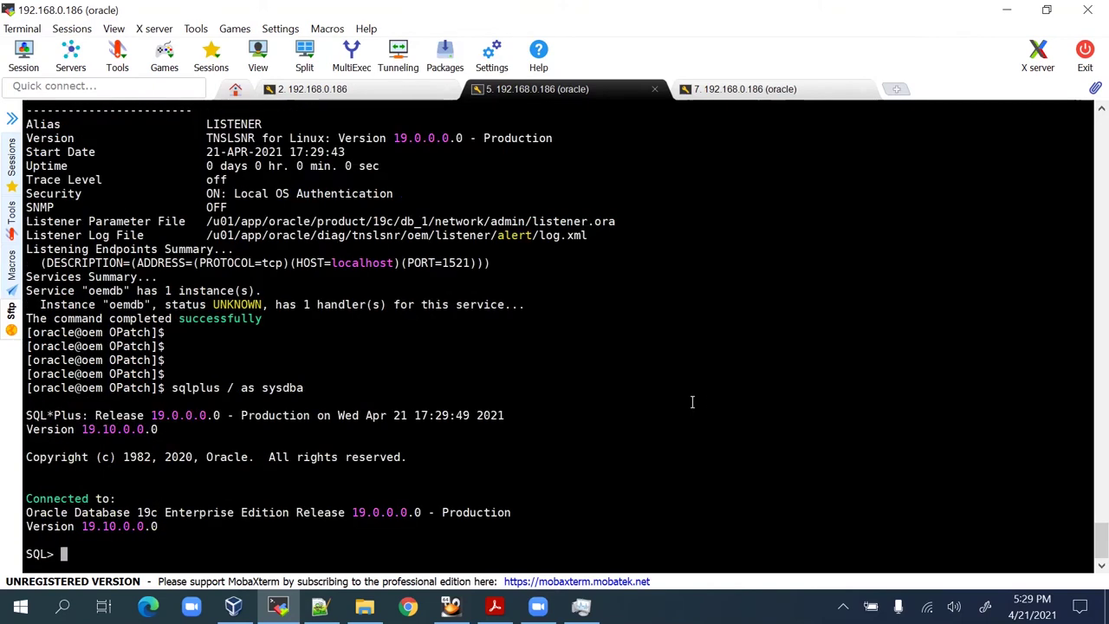
Run 'select name,open_mode from v$database;' from the notes, showing OEMDB open READ WRITE.
left_click(320, 606)
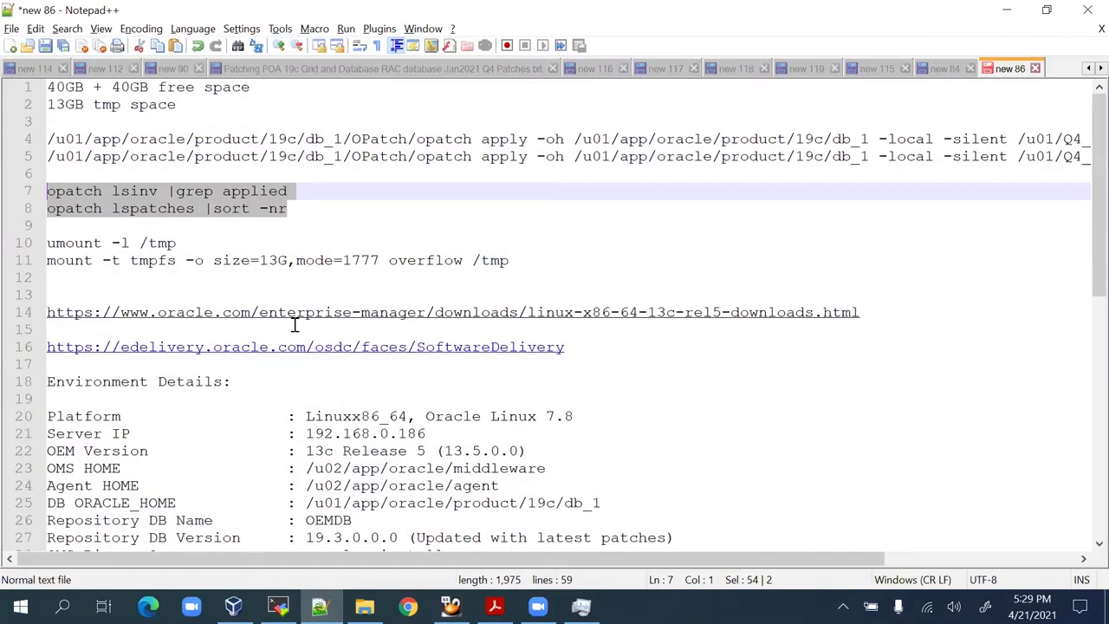
scroll(407, 364, "down", 10)
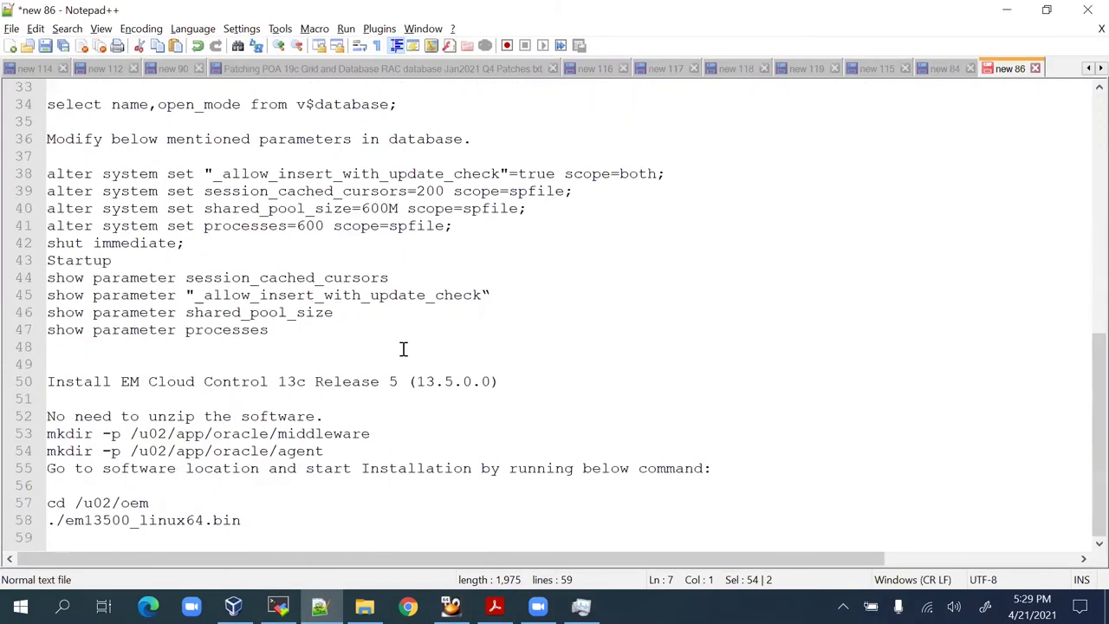
scroll(345, 392, "up", 4)
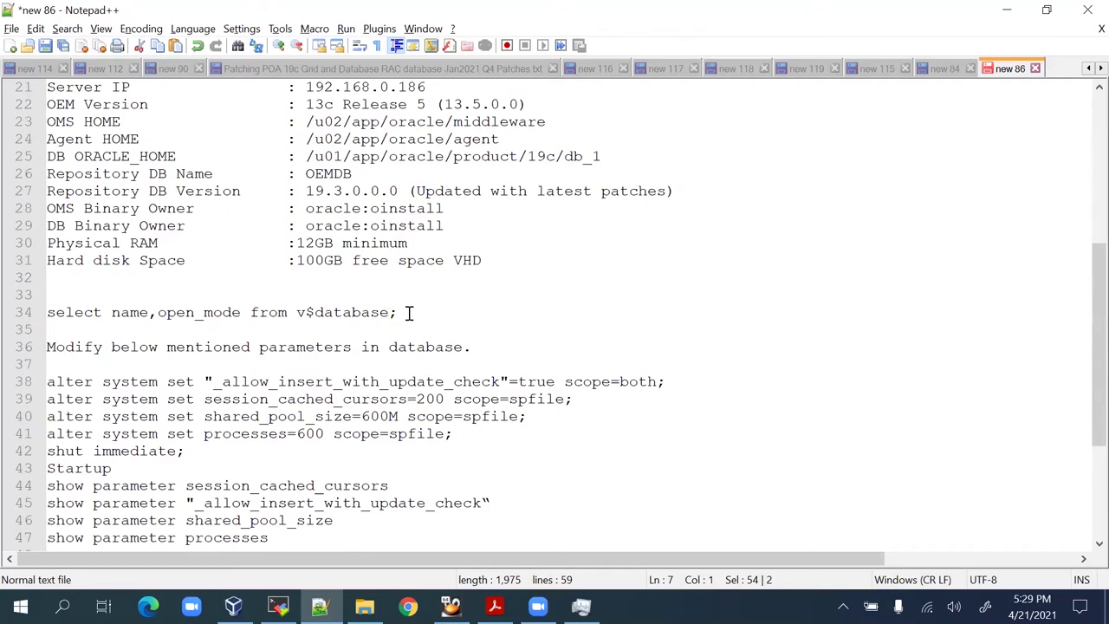
left_click_drag(409, 313, 49, 314)
key("ctrl+c")
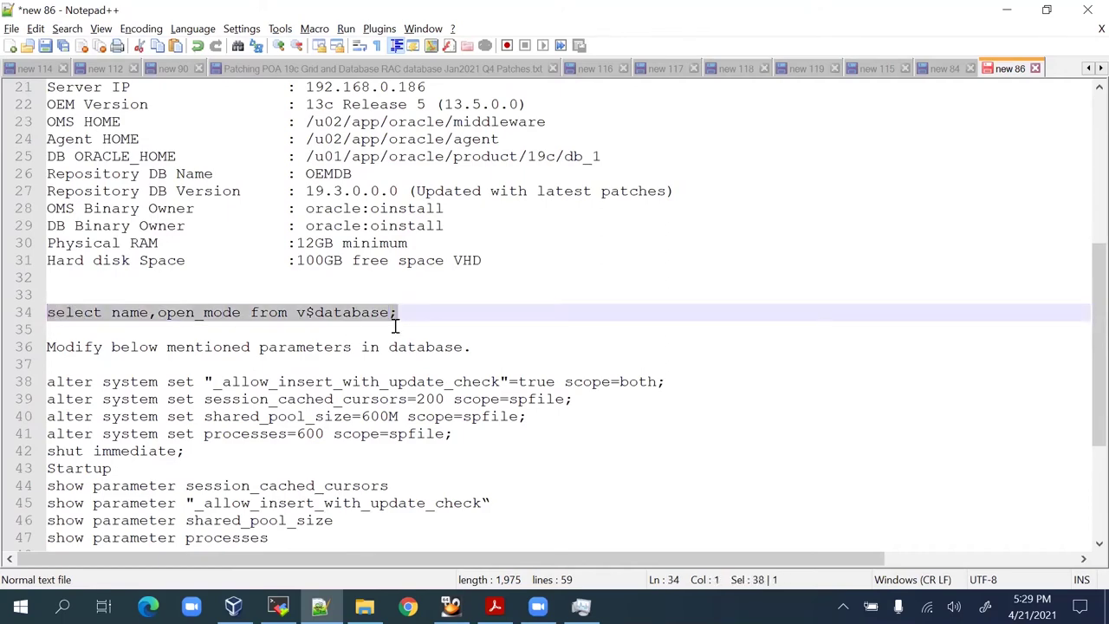
key("alt+Tab")
right_click(696, 376)
key("Return")
key("Return")
key("Return")
key("Return")
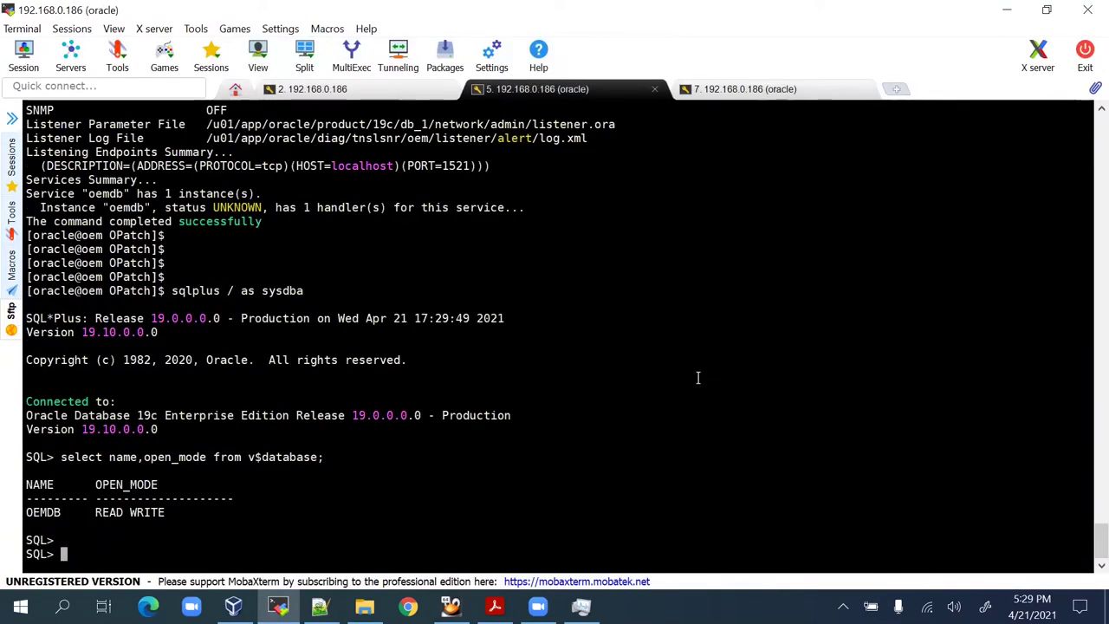
scroll(271, 311, "up", 12)
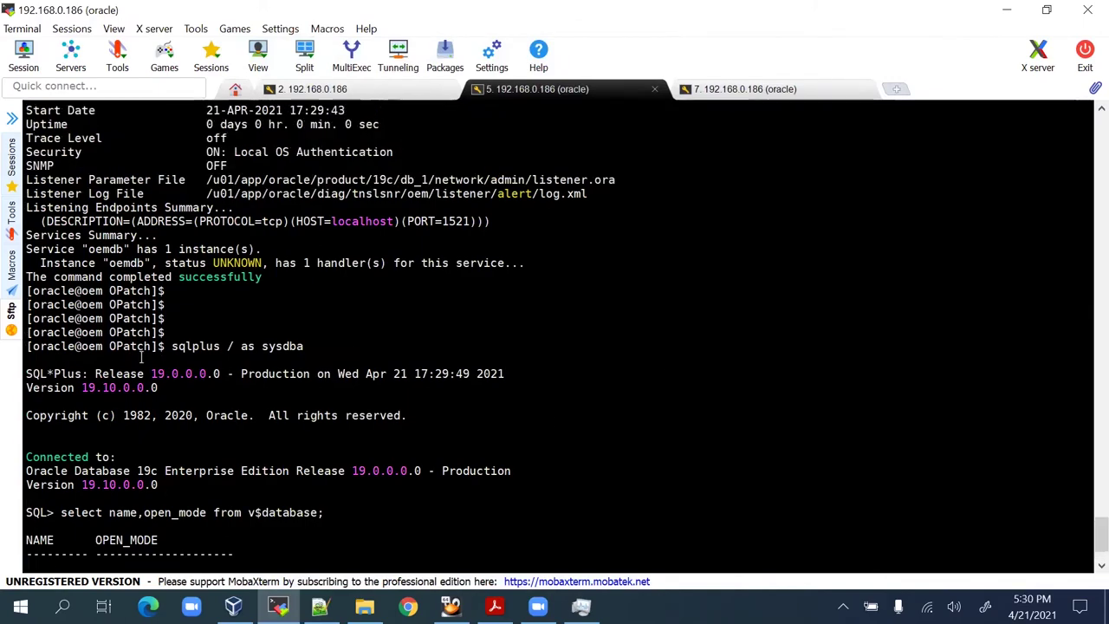
scroll(260, 226, "up", 1)
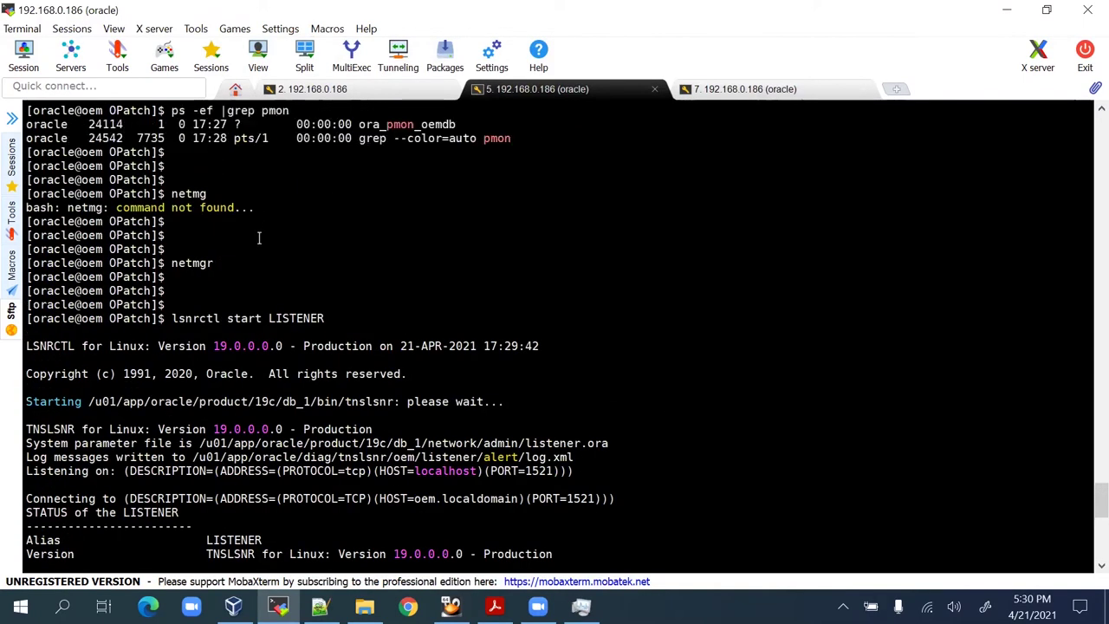
scroll(257, 237, "down", 13)
Read the PDF page of parameters to modify, noting _allow_insert_with_update_check, then return to the notes.
left_click(495, 605)
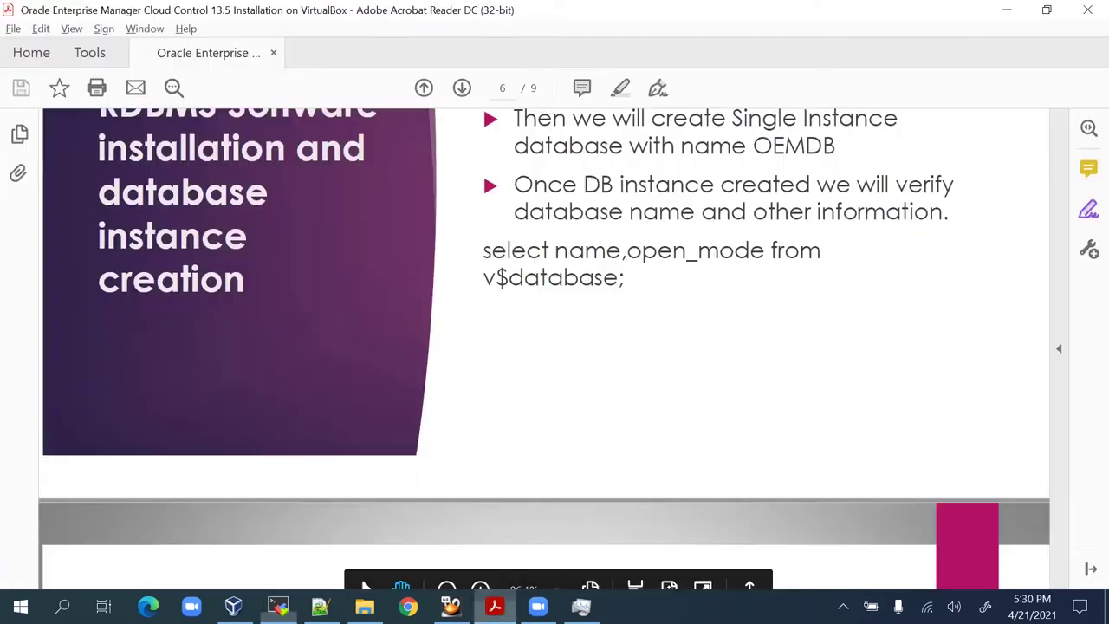
scroll(785, 287, "up", 2)
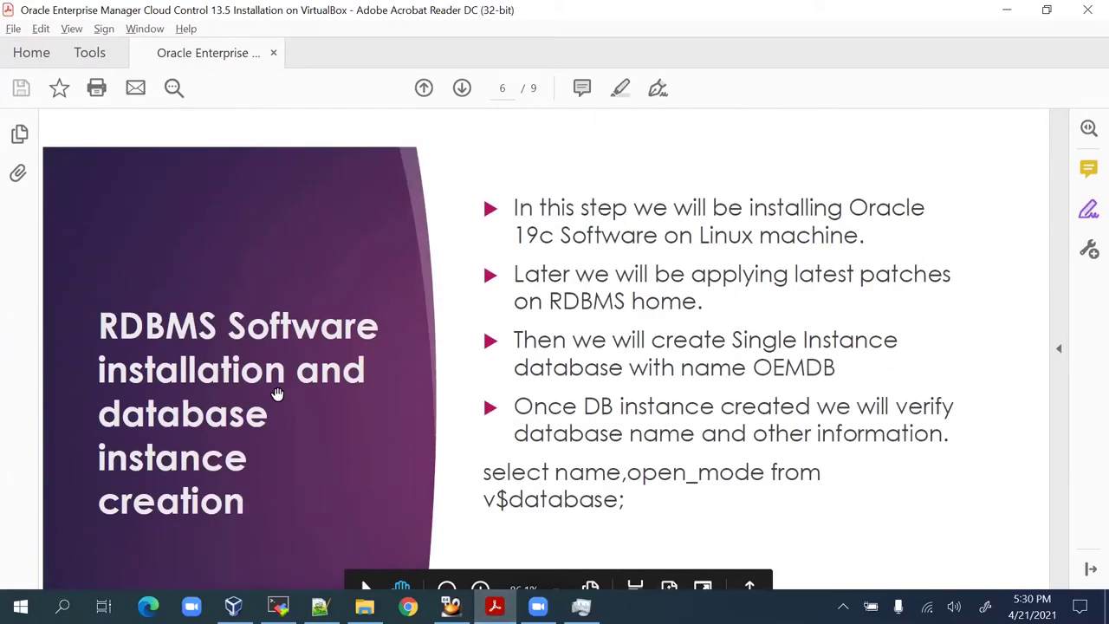
scroll(272, 378, "down", 10)
scroll(272, 378, "down", 2)
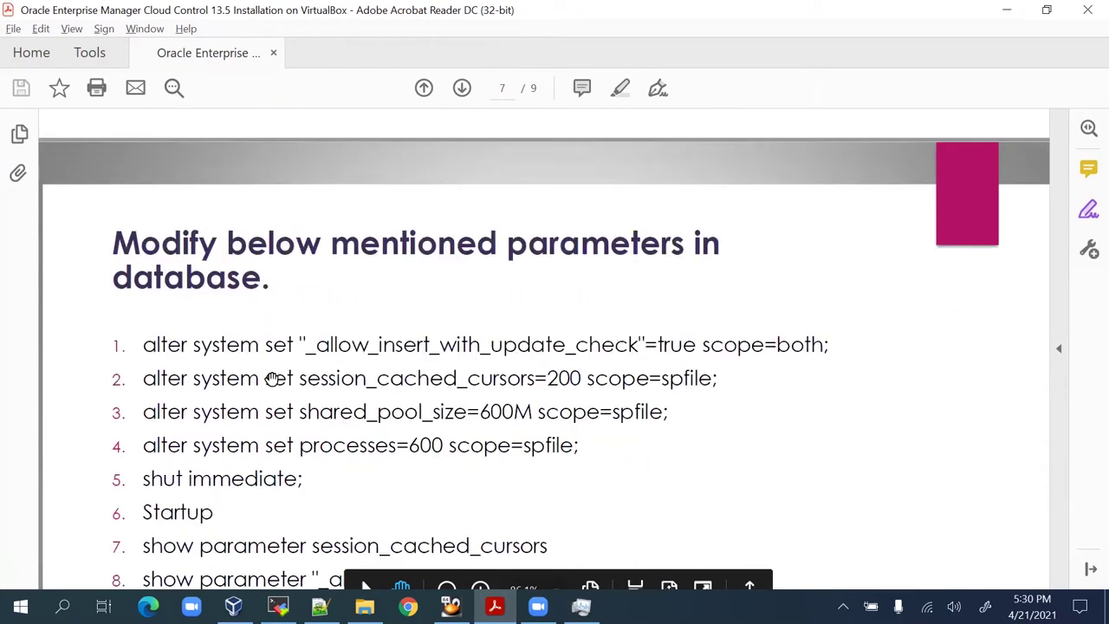
scroll(177, 336, "down", 3)
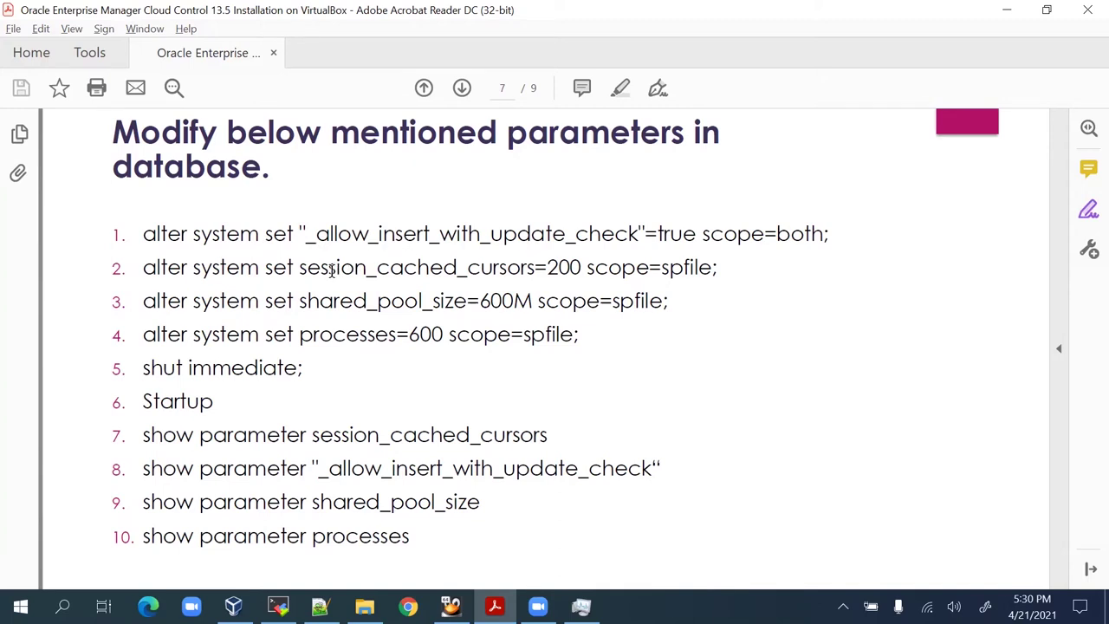
left_click_drag(307, 239, 636, 234)
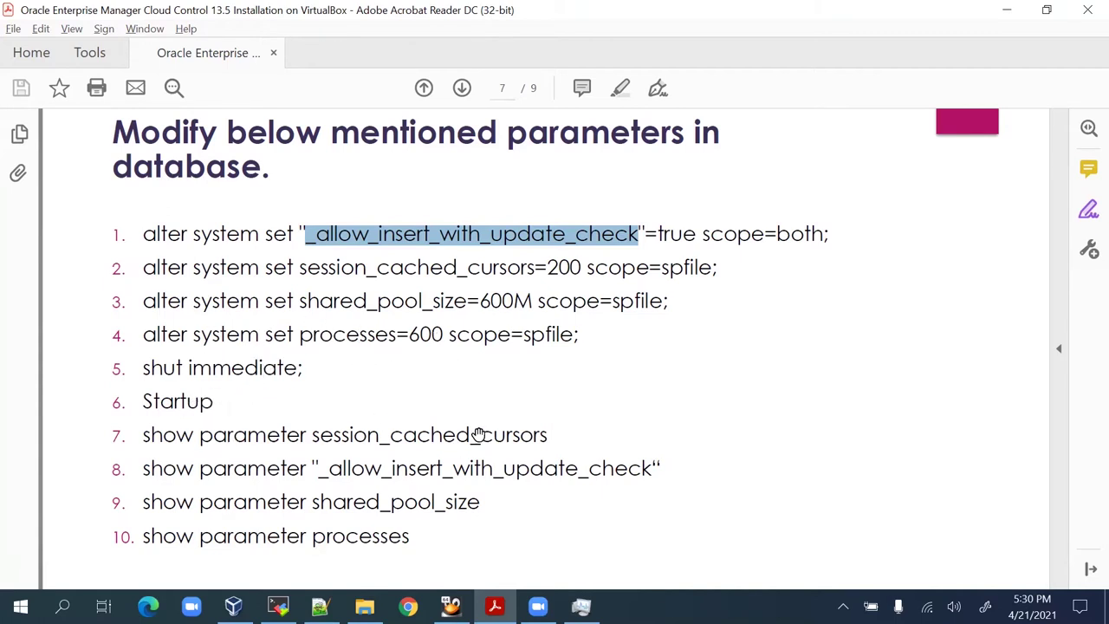
left_click(319, 605)
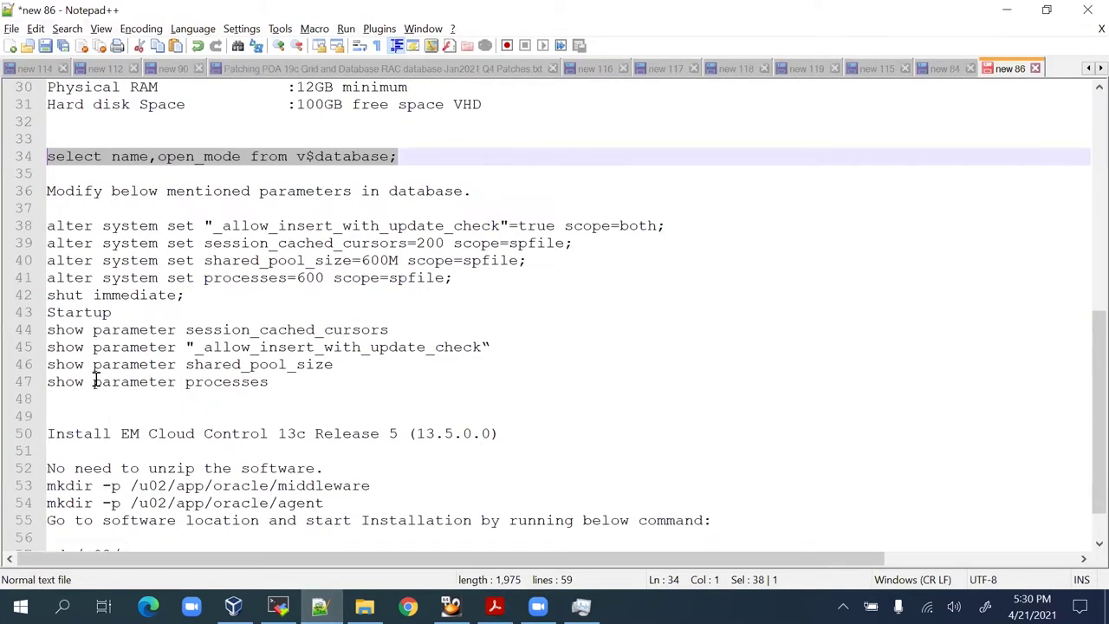
Run the alter system command for _allow_insert_with_update_check at the SQL prompt.
left_click(214, 225)
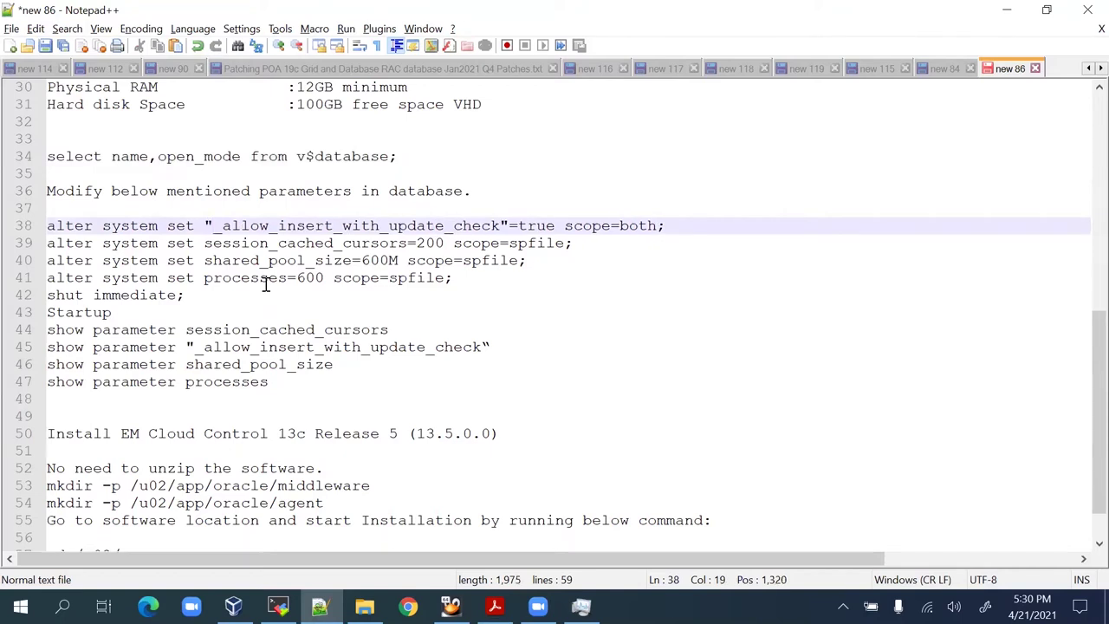
left_click_drag(683, 225, 42, 232)
key("ctrl+c")
key("alt+Tab")
key("alt+Tab")
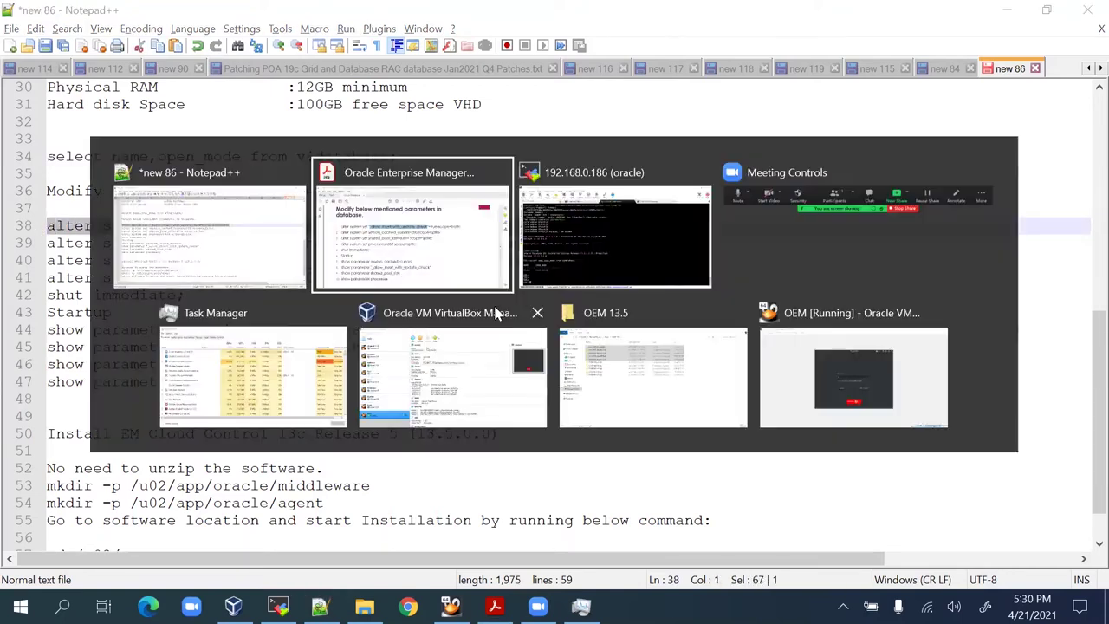
right_click(579, 371)
key("Return")
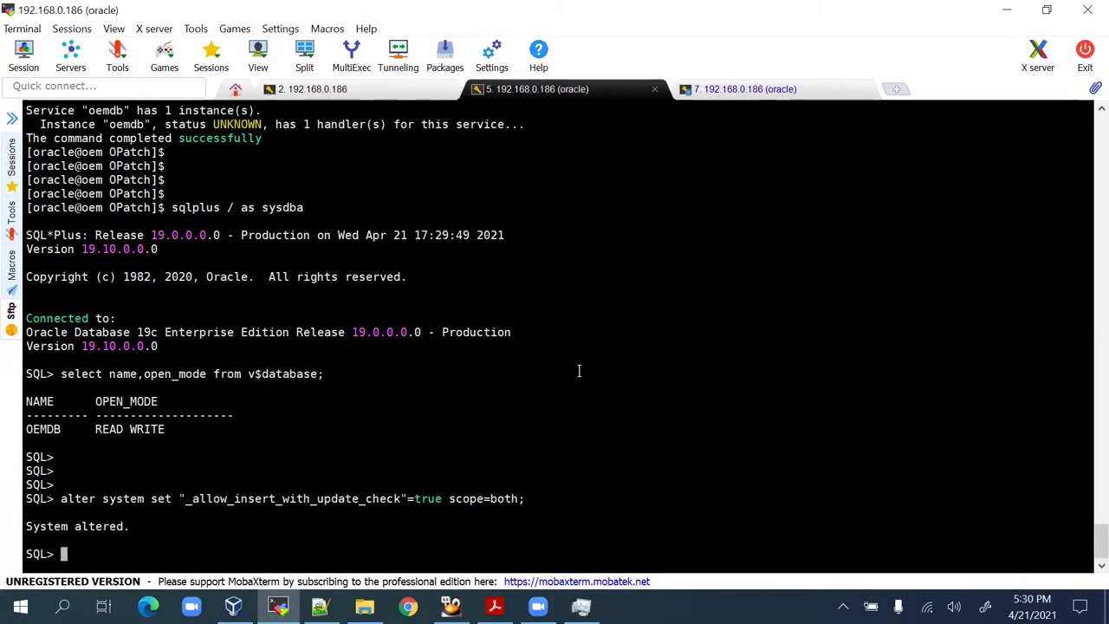
Run the remaining alter system, shut immediate and startup commands, watching the alert log.
key("alt+Tab")
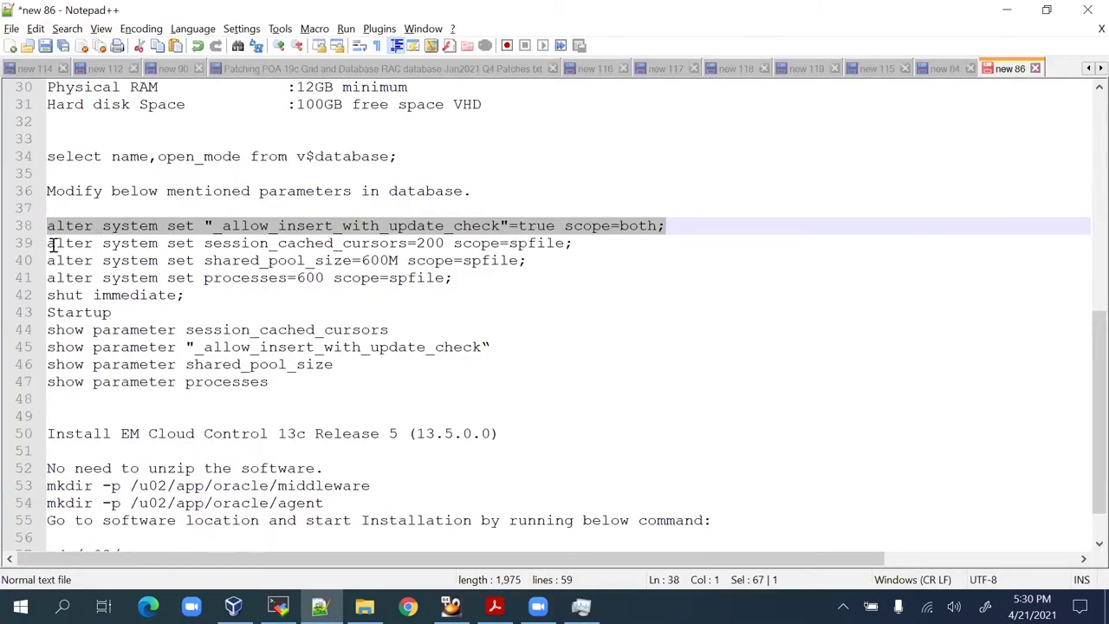
left_click_drag(48, 243, 48, 329)
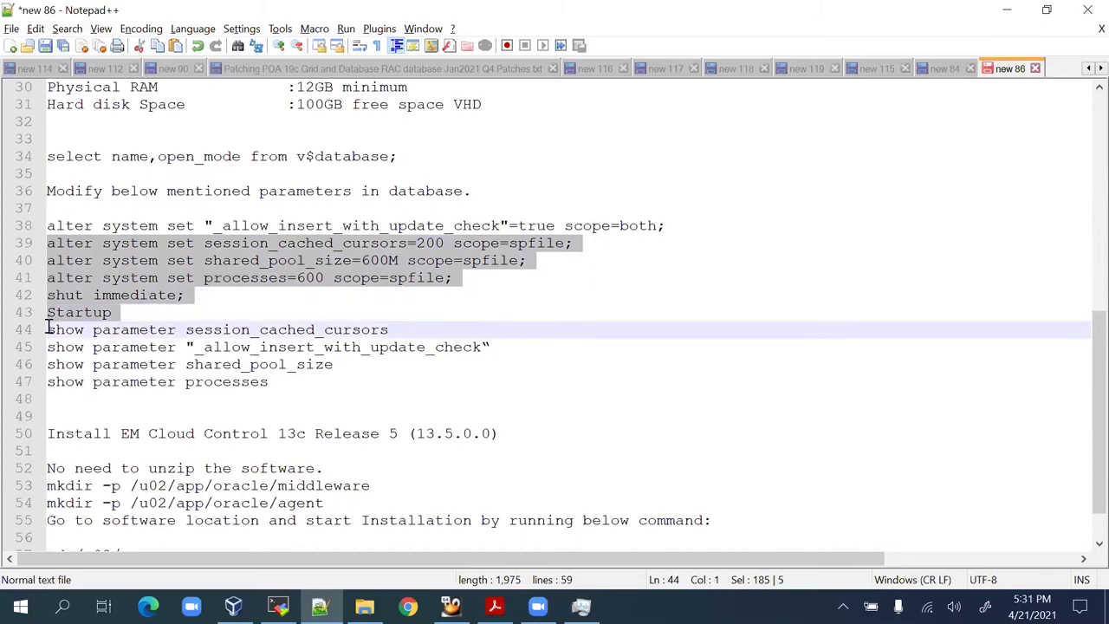
key("ctrl+c")
key("alt+Tab")
right_click(636, 390)
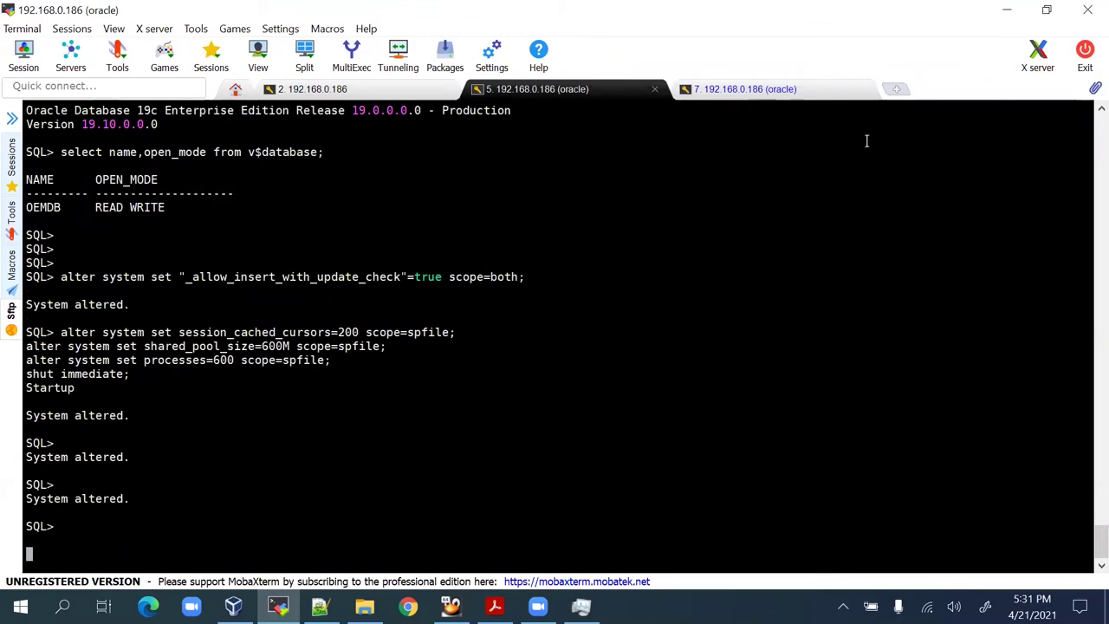
left_click(754, 88)
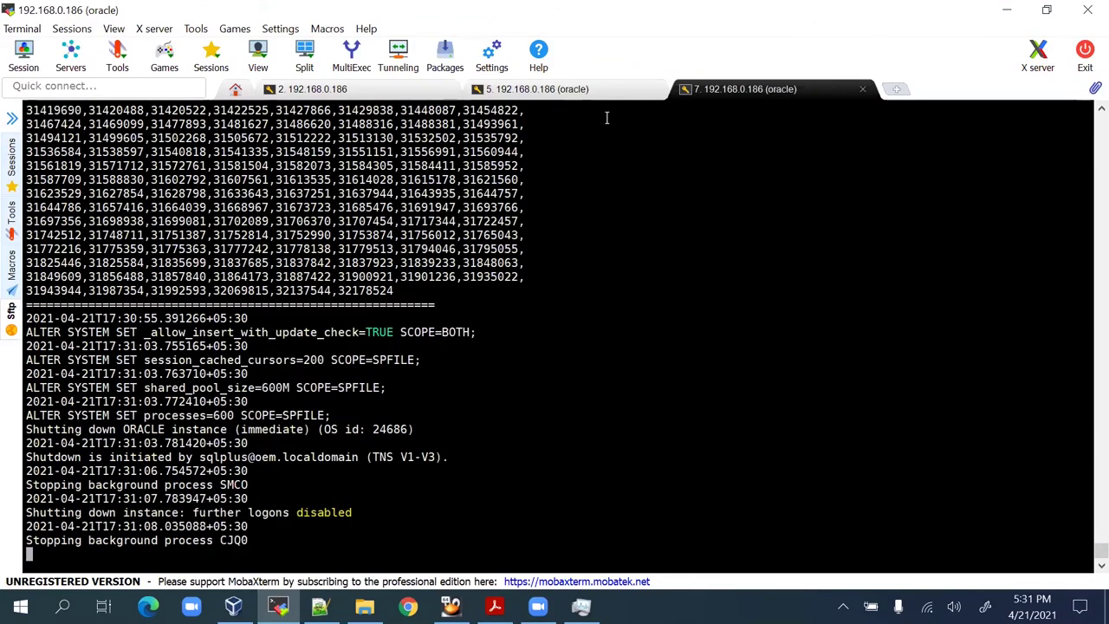
left_click(533, 89)
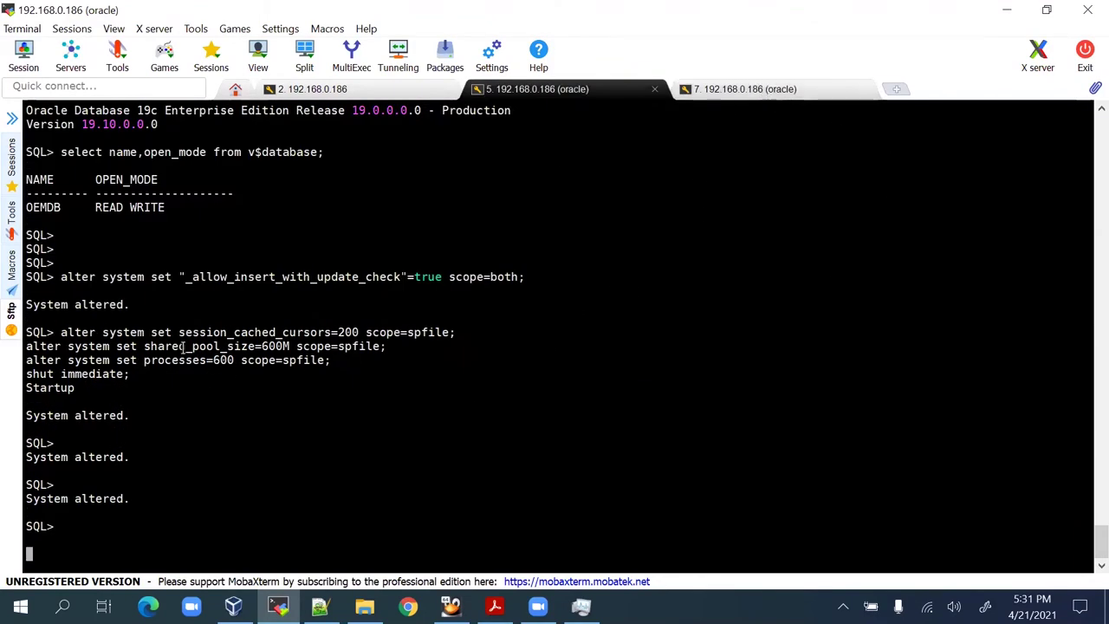
left_click(741, 89)
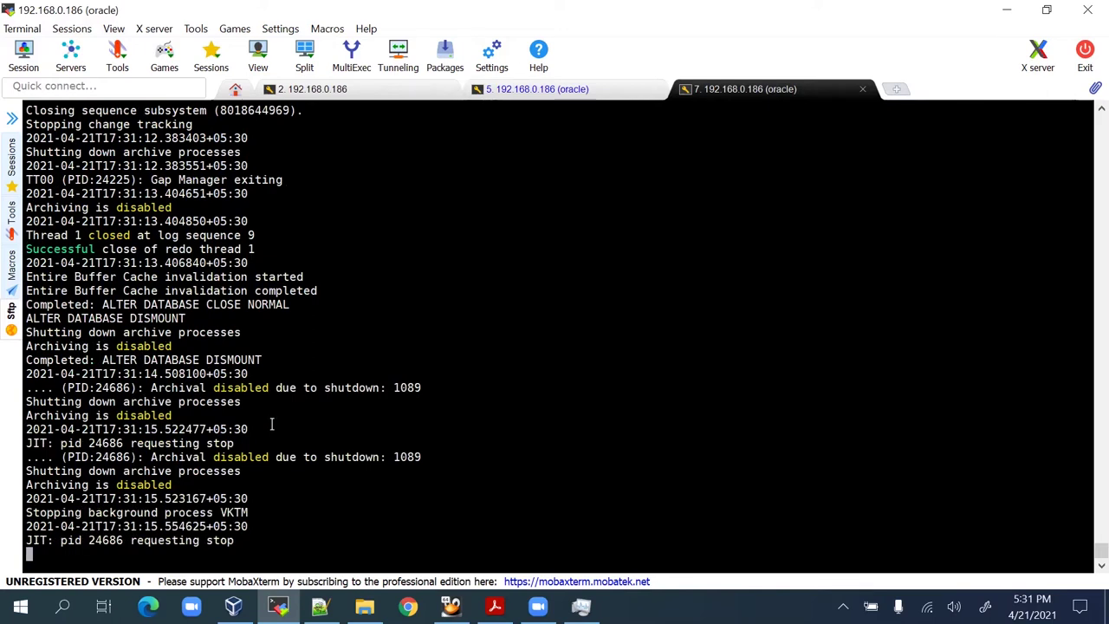
left_click(495, 606)
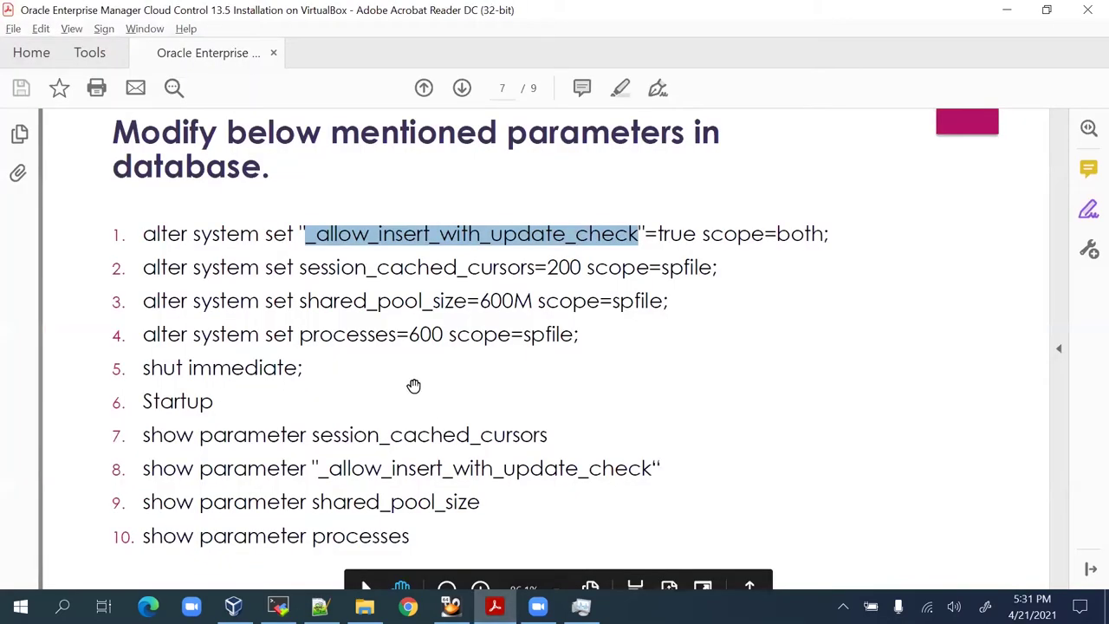
Return to the SQL session to check that the database has restarted.
scroll(241, 313, "down", 3)
scroll(253, 322, "up", 3)
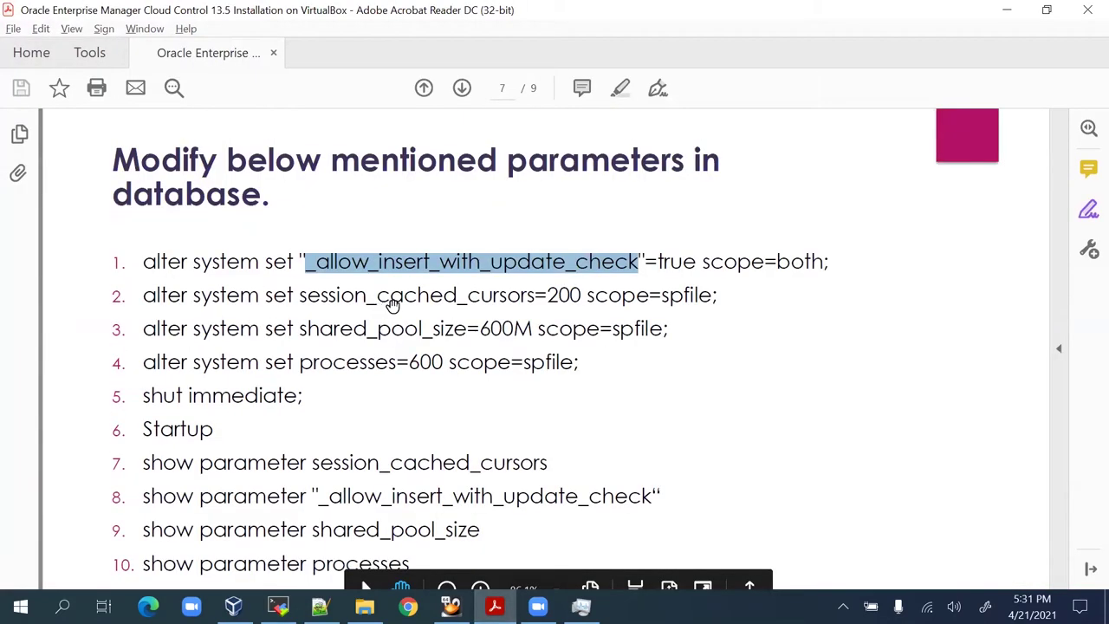
scroll(392, 303, "down", 2)
scroll(393, 306, "down", 7)
scroll(386, 260, "up", 10)
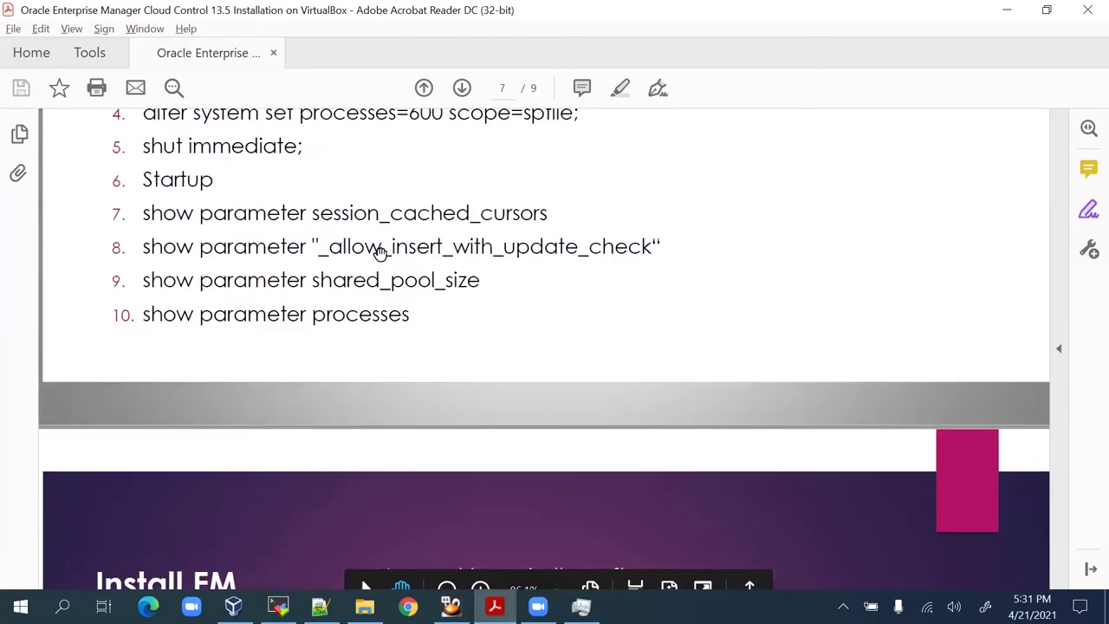
scroll(395, 259, "down", 2)
key("alt+Tab")
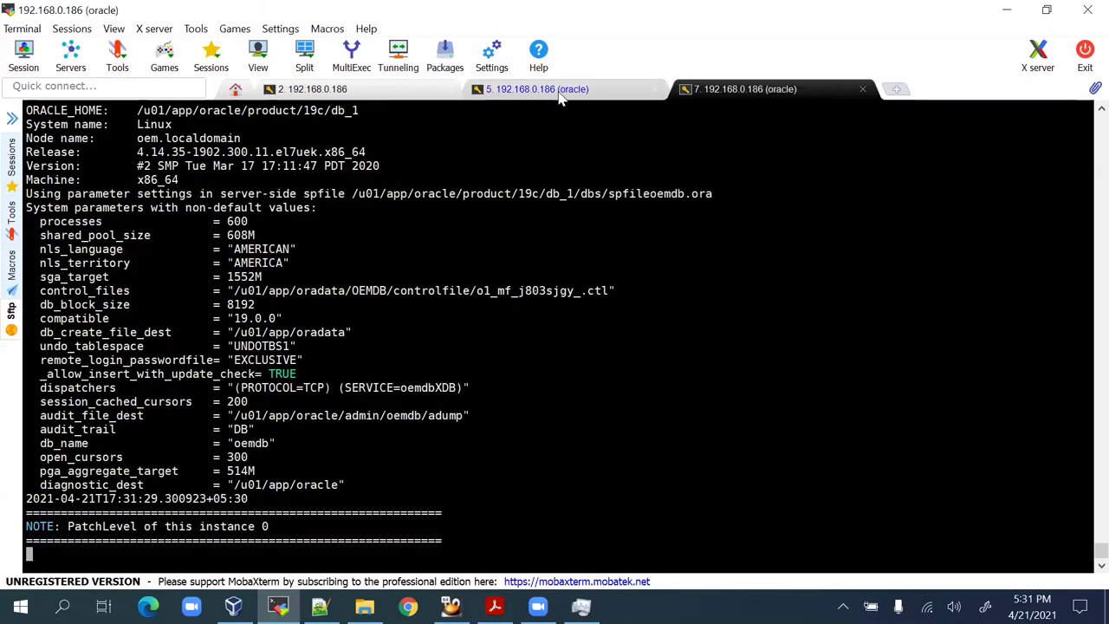
left_click(560, 95)
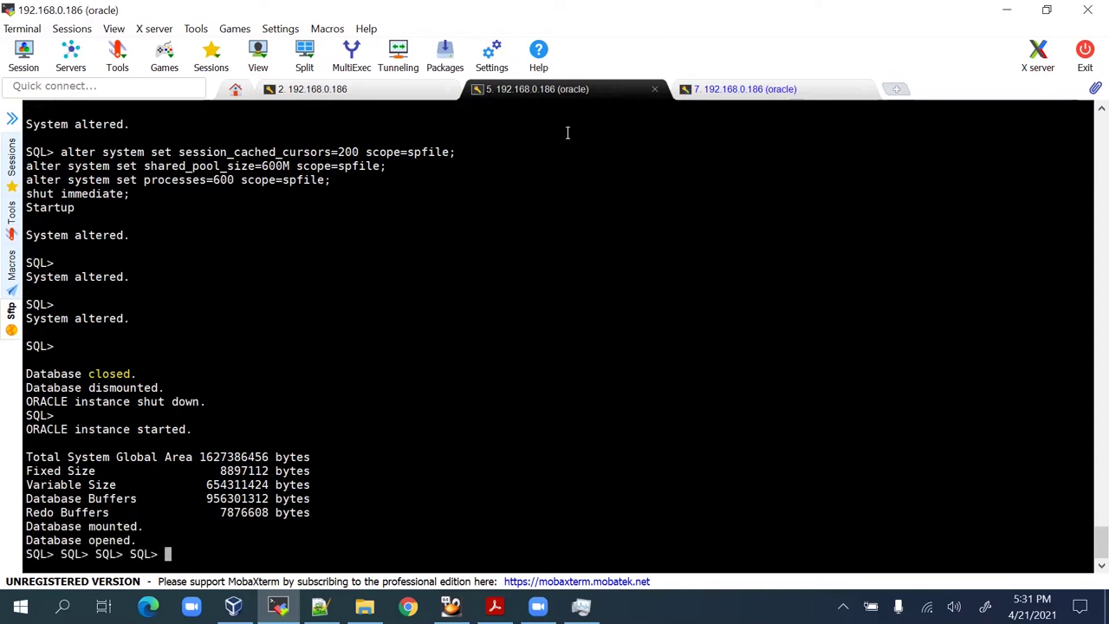
Re-run the v$database query, confirming OEMDB is open READ WRITE.
key("Return")
key("Return")
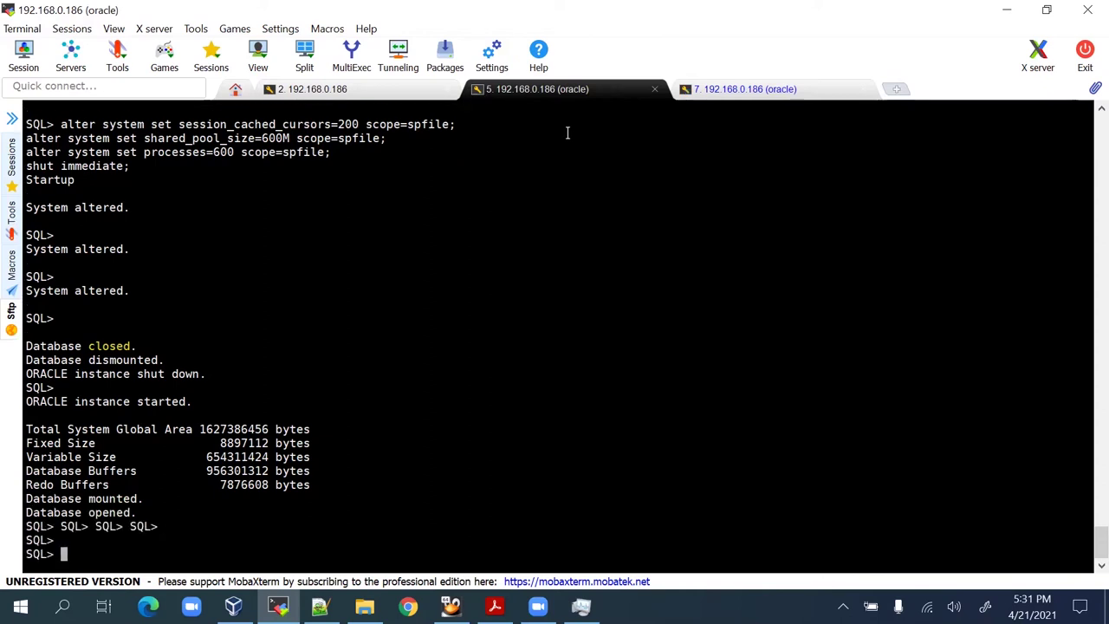
key("Return")
key("Return")
type("@db")
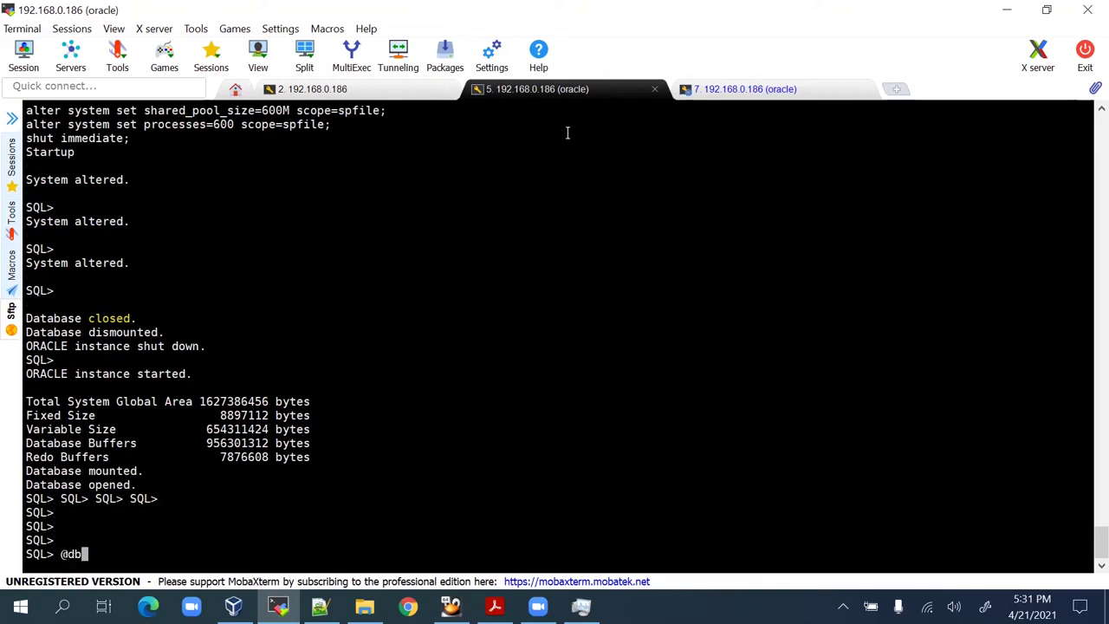
key("BackSpace")
key("BackSpace")
key("BackSpace")
scroll(292, 371, "up", 4)
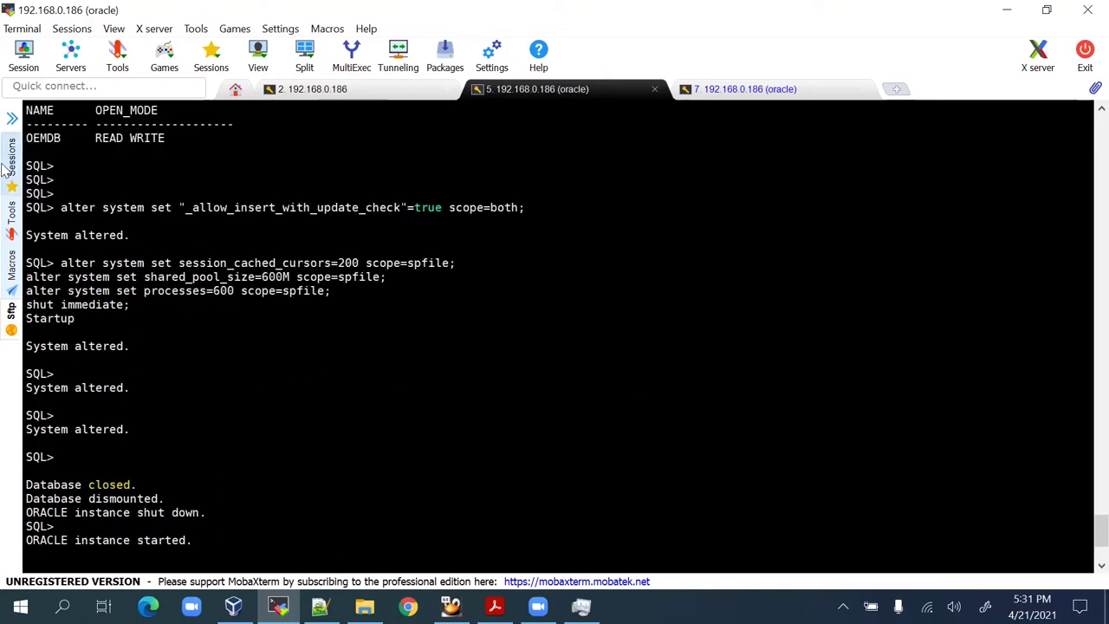
scroll(98, 199, "up", 2)
left_click_drag(100, 169, 330, 167)
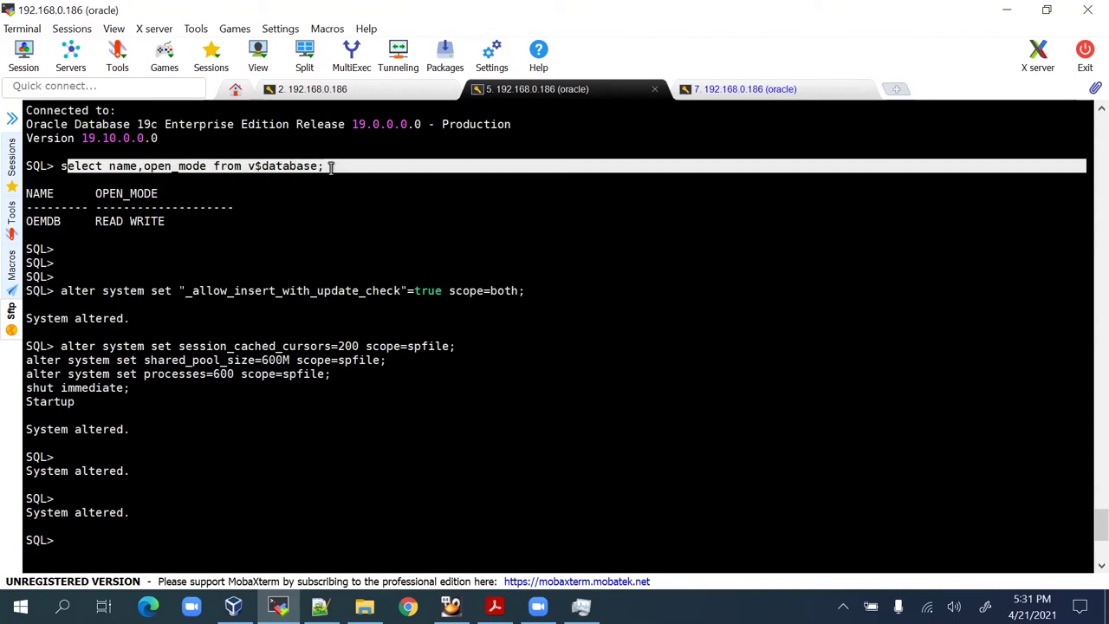
right_click(471, 254)
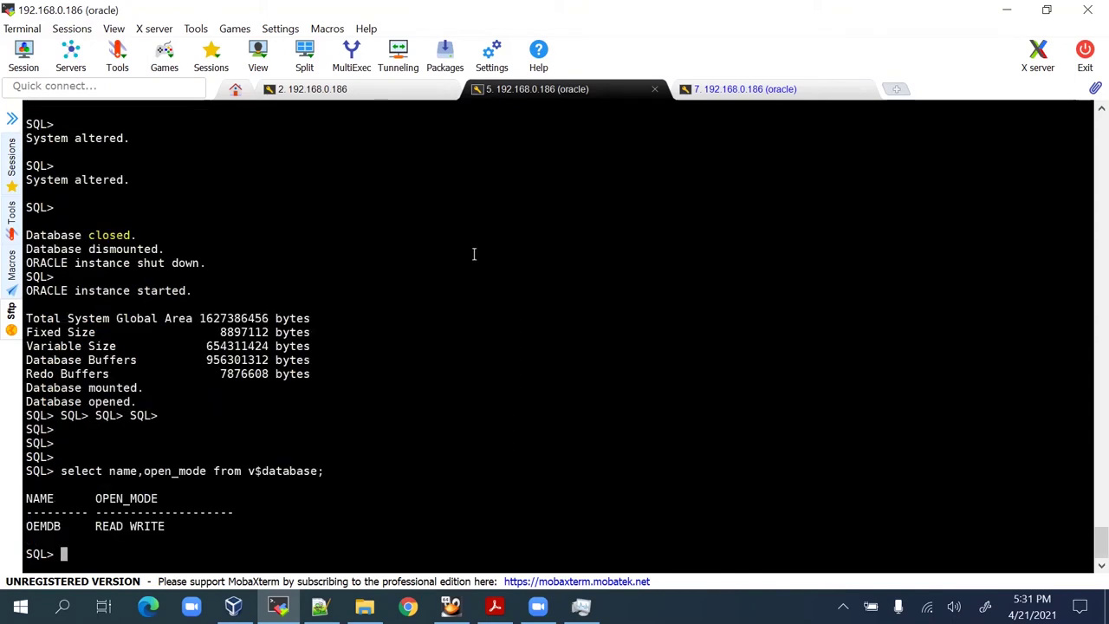
key("alt+Tab")
key("alt+Tab")
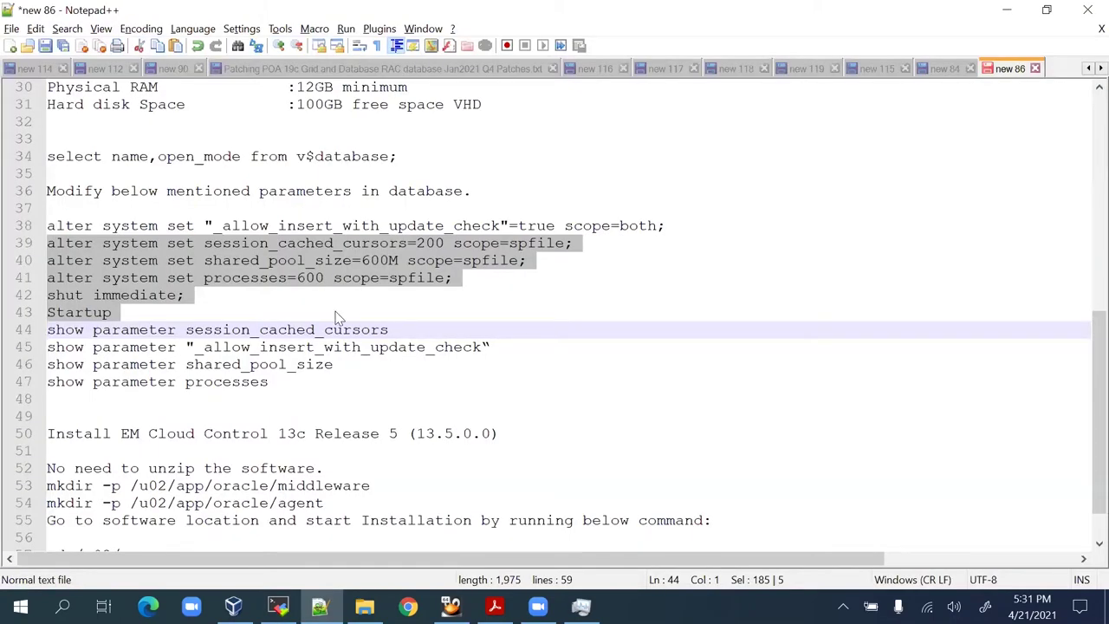
Select the four show parameter lines in the notes and review the terminal output.
key("alt+Tab")
key("alt+Tab")
left_click(49, 329)
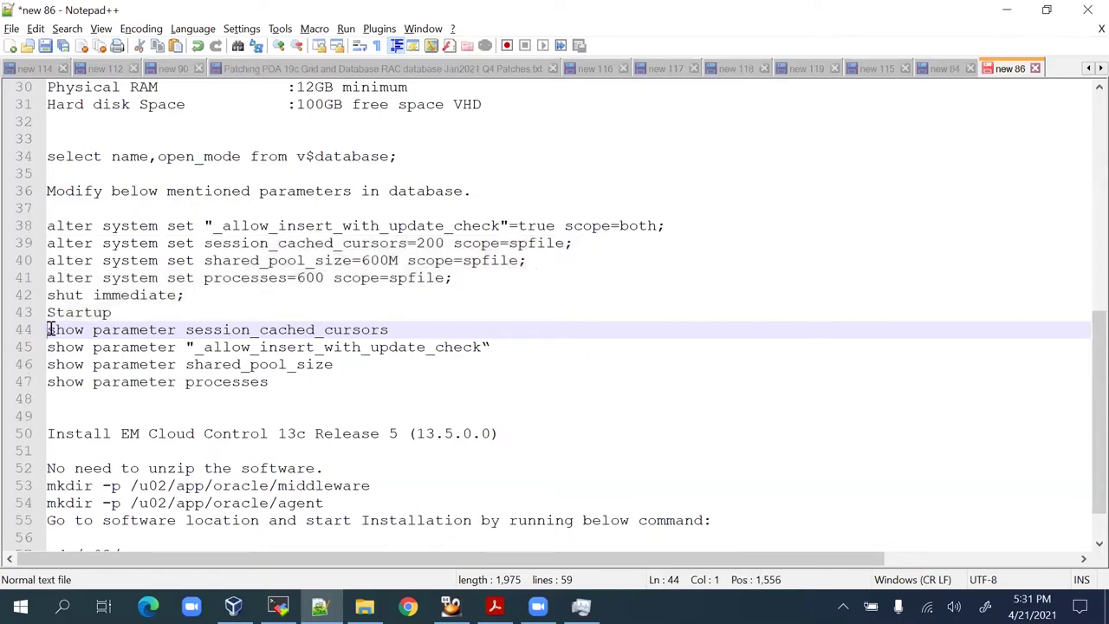
left_click_drag(49, 330, 66, 398)
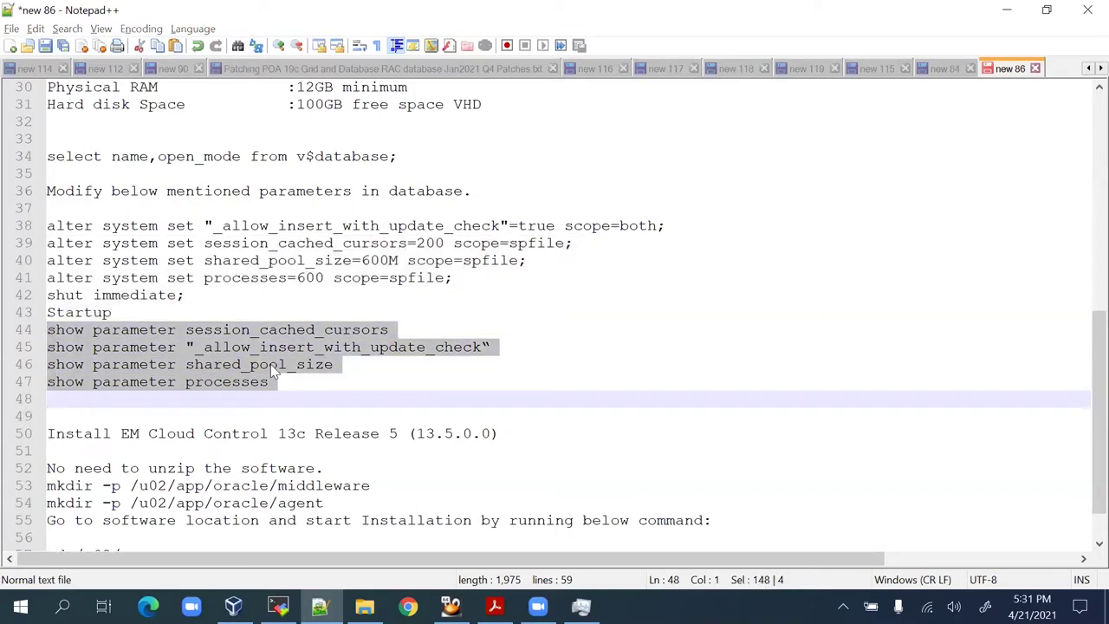
key("alt+Tab")
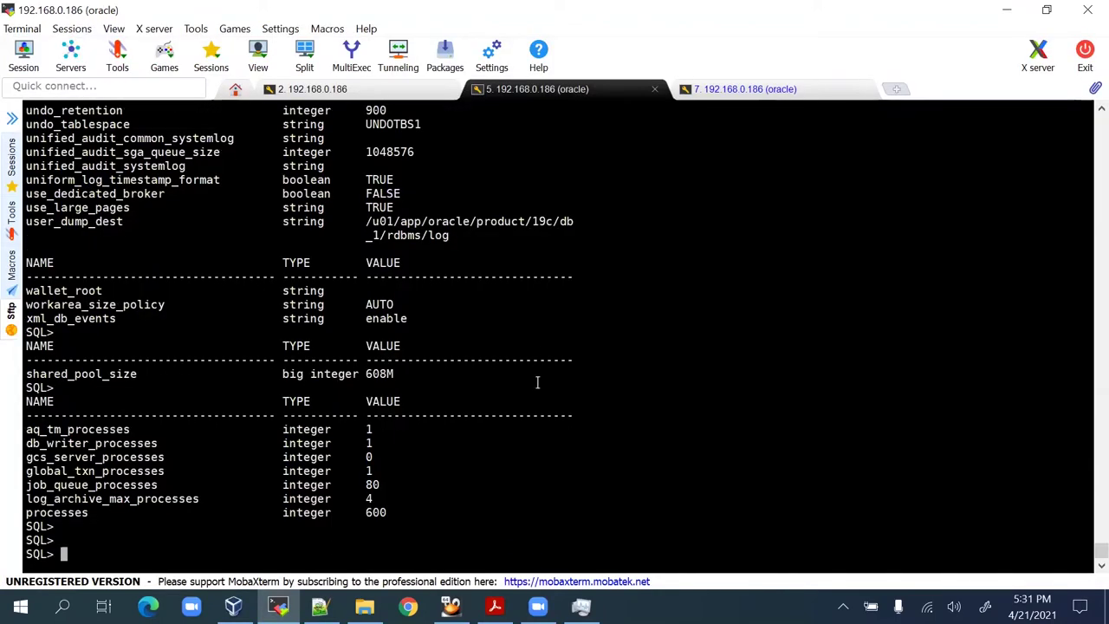
scroll(537, 381, "up", 14)
scroll(173, 352, "up", 8)
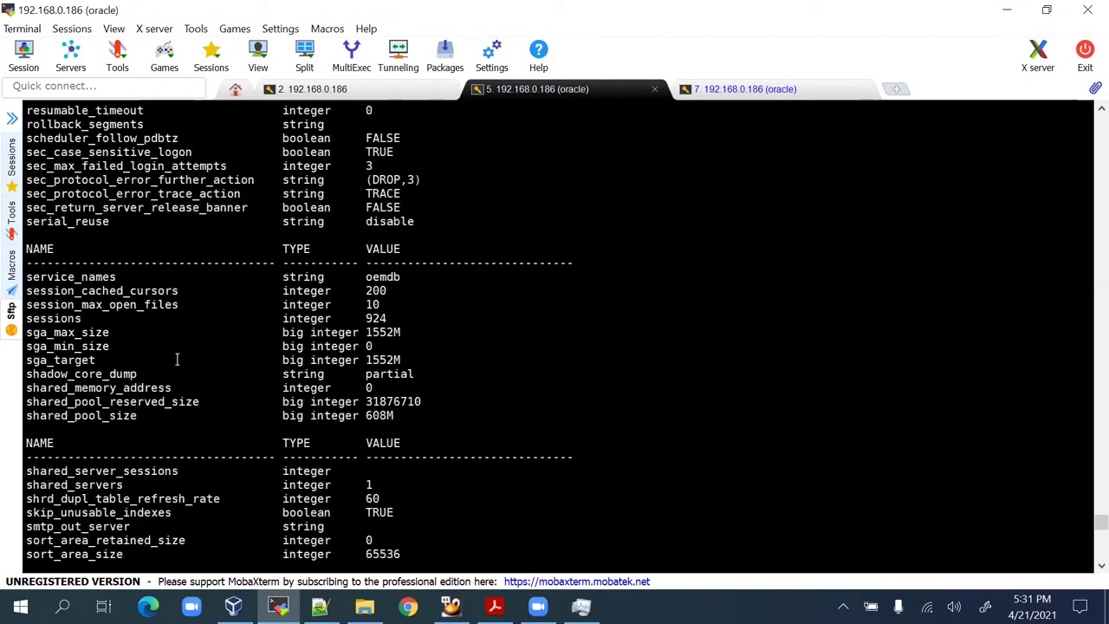
key("alt+Tab")
Run 'show parameter session_cached_cursors' in SQL*Plus.
left_click(177, 364)
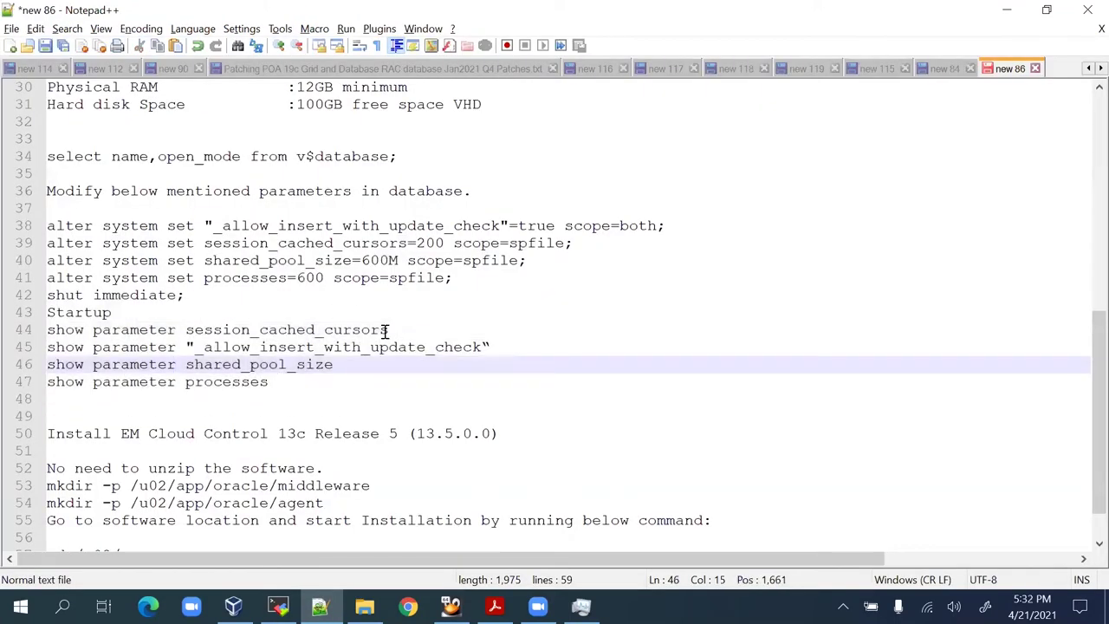
left_click_drag(389, 329, 250, 329)
left_click_drag(165, 326, 48, 332)
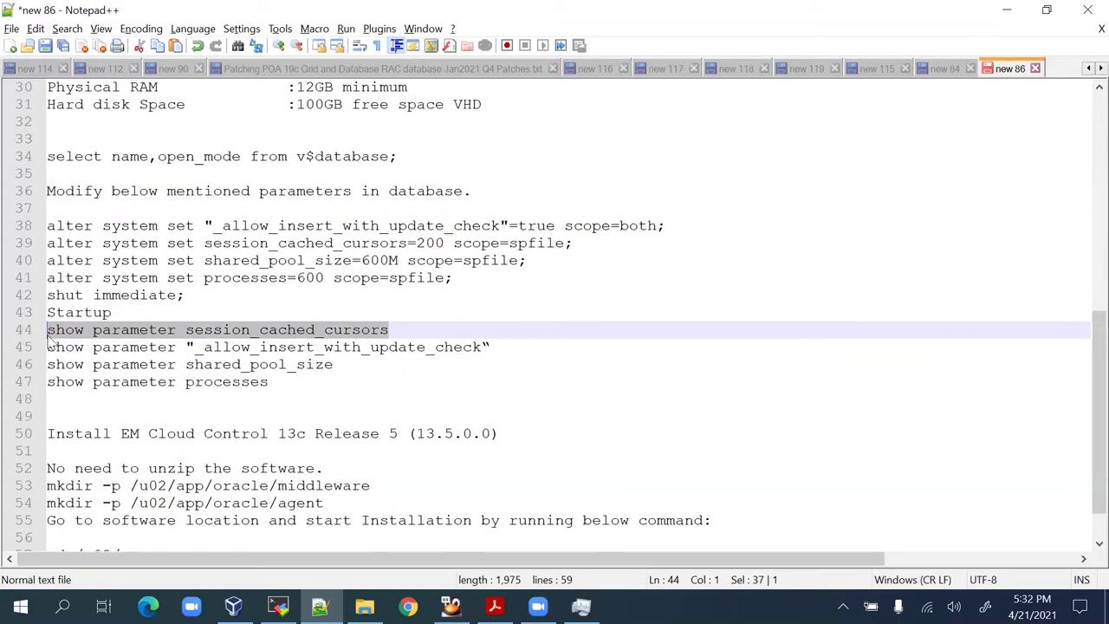
key("ctrl+c")
key("alt+Tab")
right_click(730, 416)
key("Return")
key("Return")
key("Return")
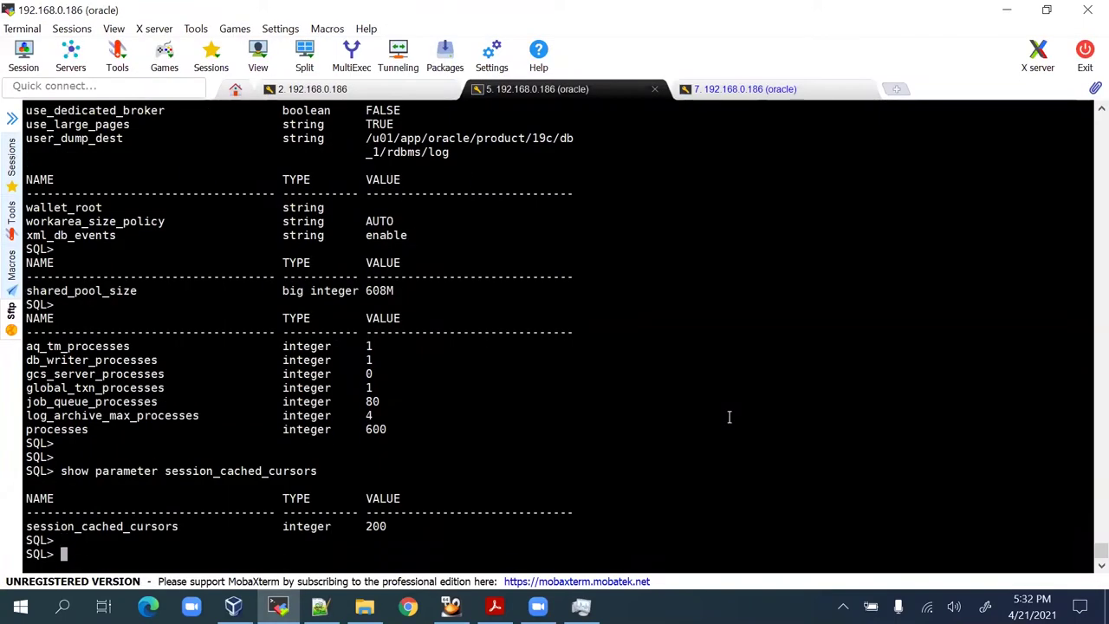
Run the show parameter check for _allow_insert_with_update_check.
key("alt+Tab")
left_click_drag(518, 347, 7, 351)
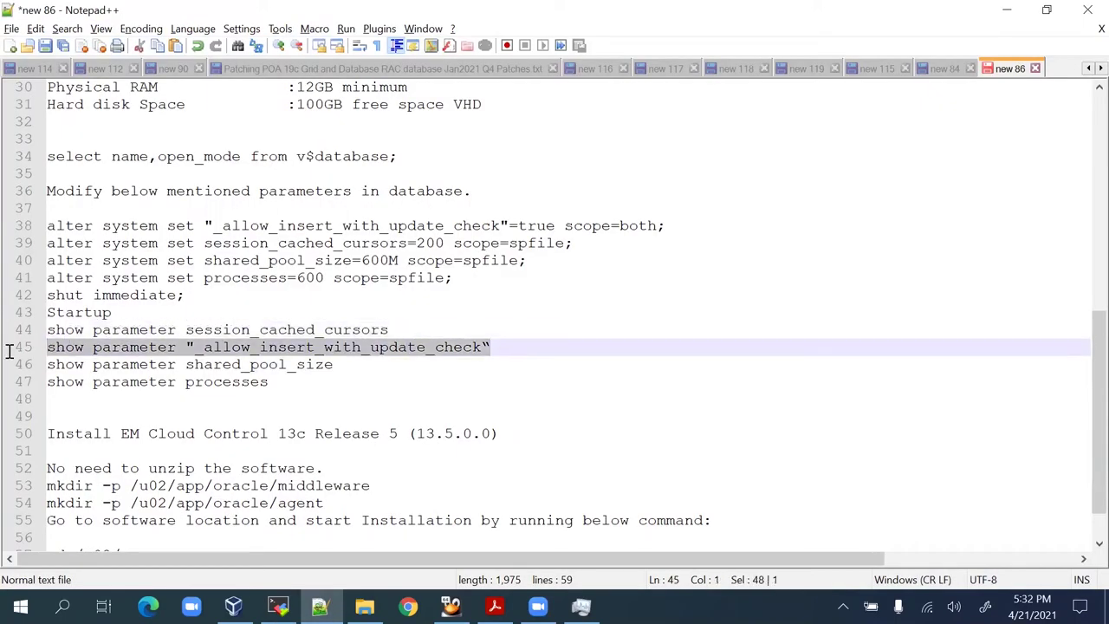
key("ctrl+c")
key("alt+Tab")
right_click(807, 347)
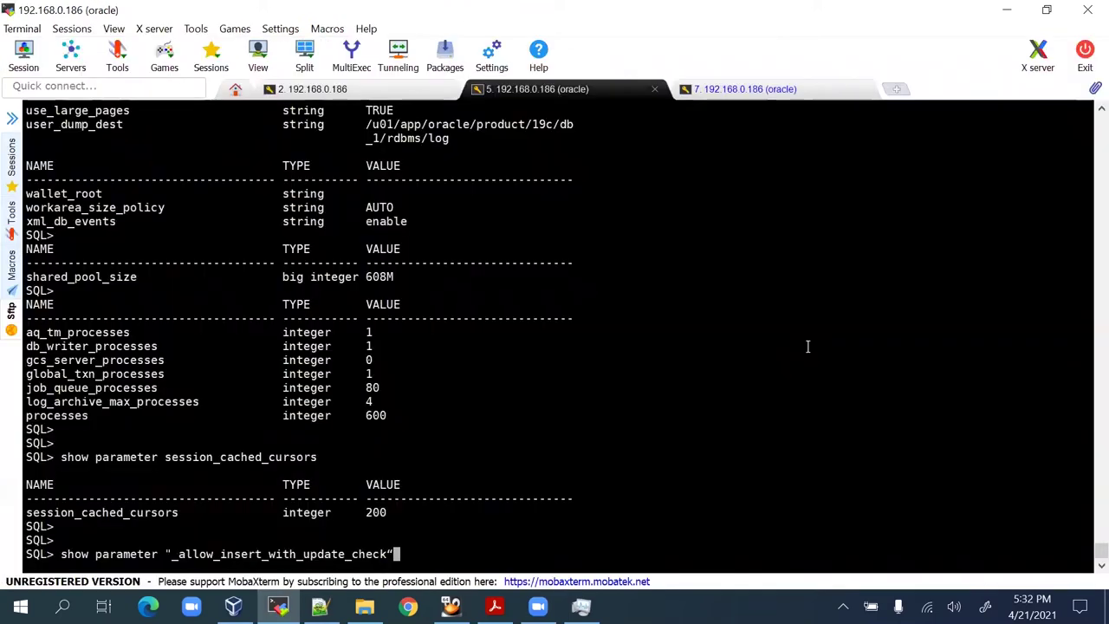
key("Return")
Run 'show parameter shared_pool_size', confirming 608M.
key("alt+Tab")
left_click_drag(398, 364, 39, 367)
key("ctrl+c")
key("alt+Tab")
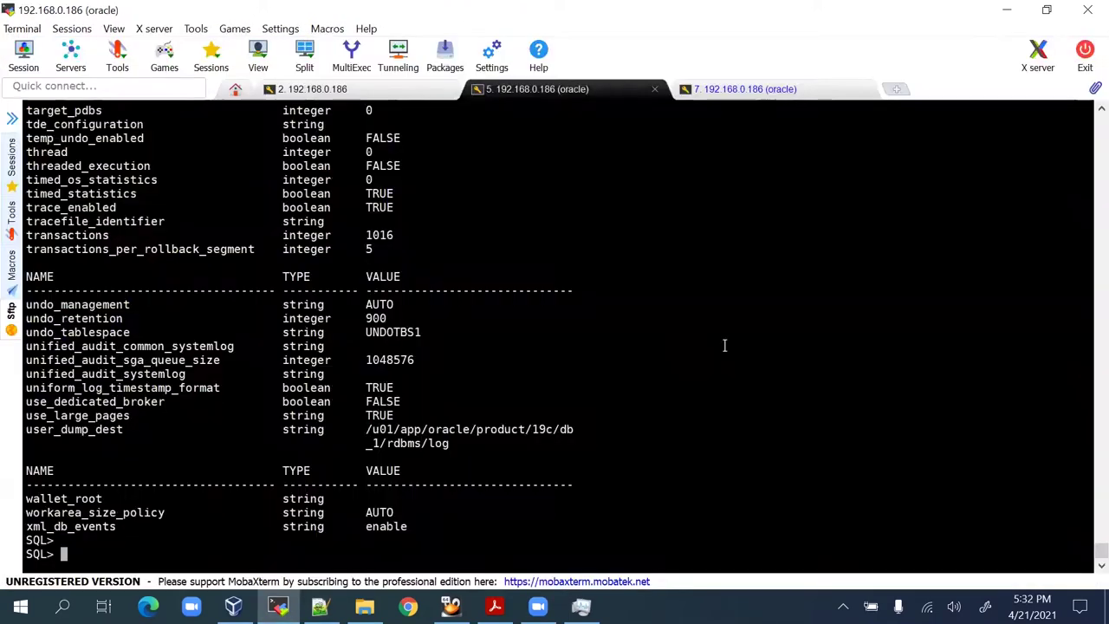
right_click(689, 358)
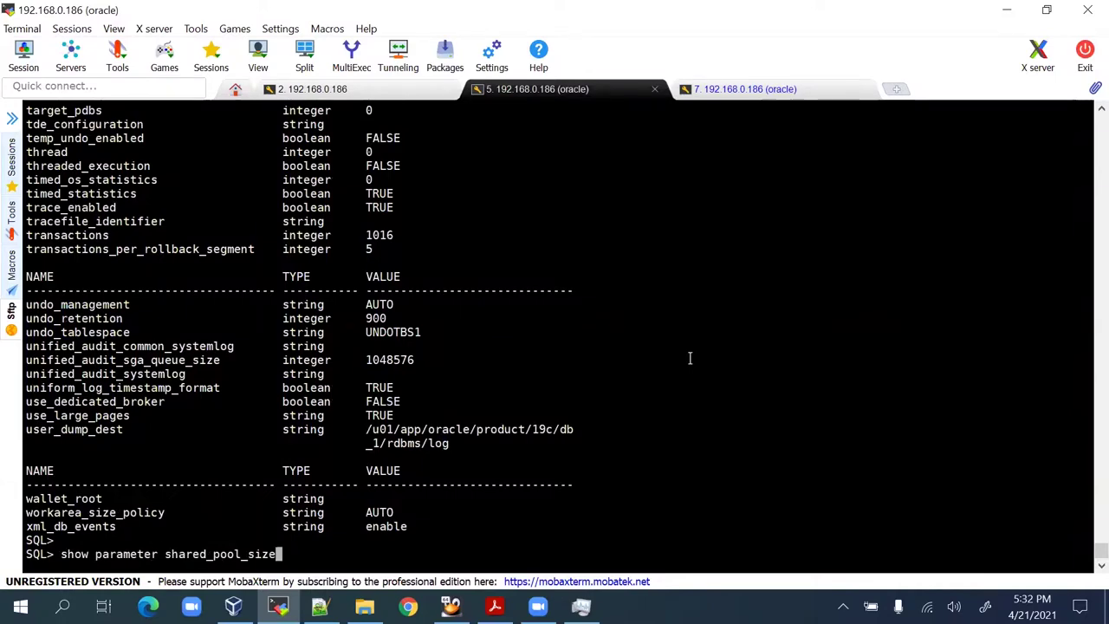
key("Return")
key("Return")
key("Return")
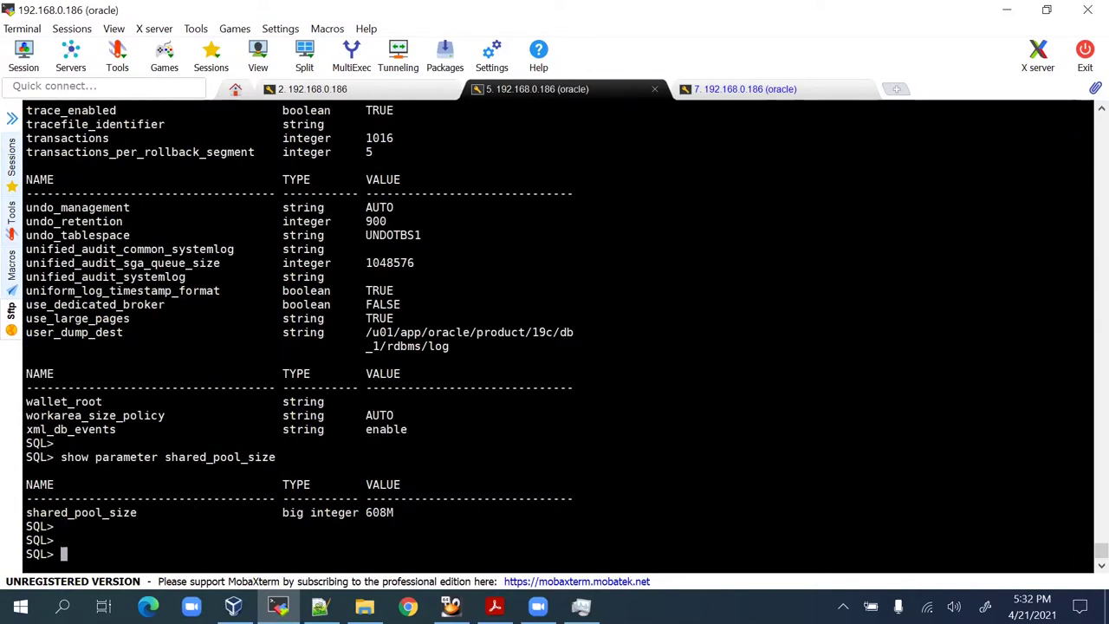
Run 'show parameter processes', confirming 600.
key("alt+Tab")
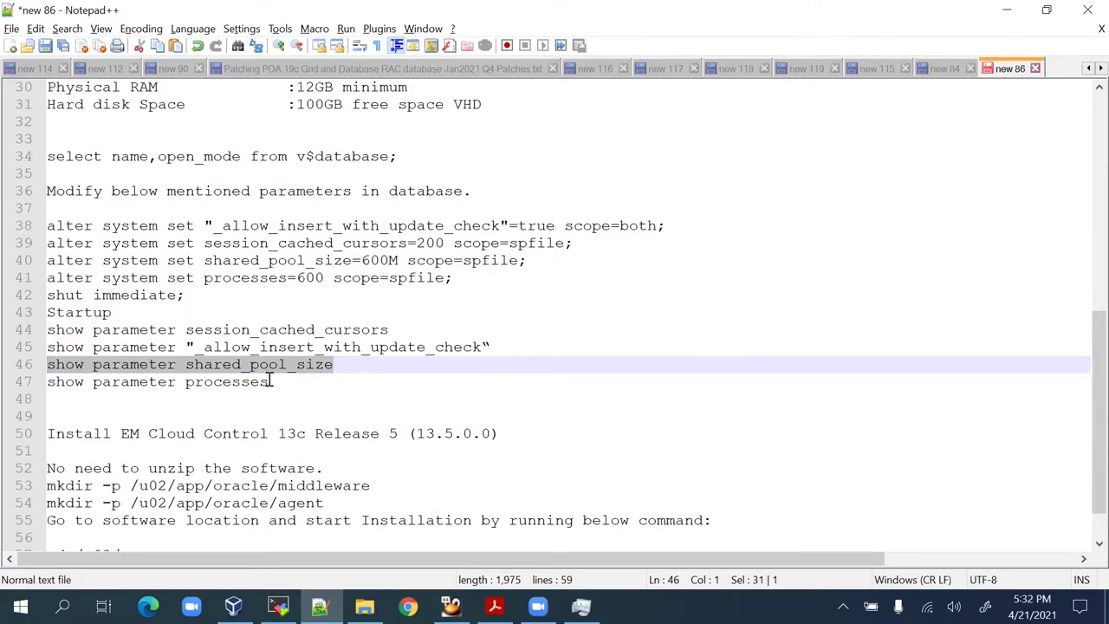
left_click_drag(270, 382, 39, 389)
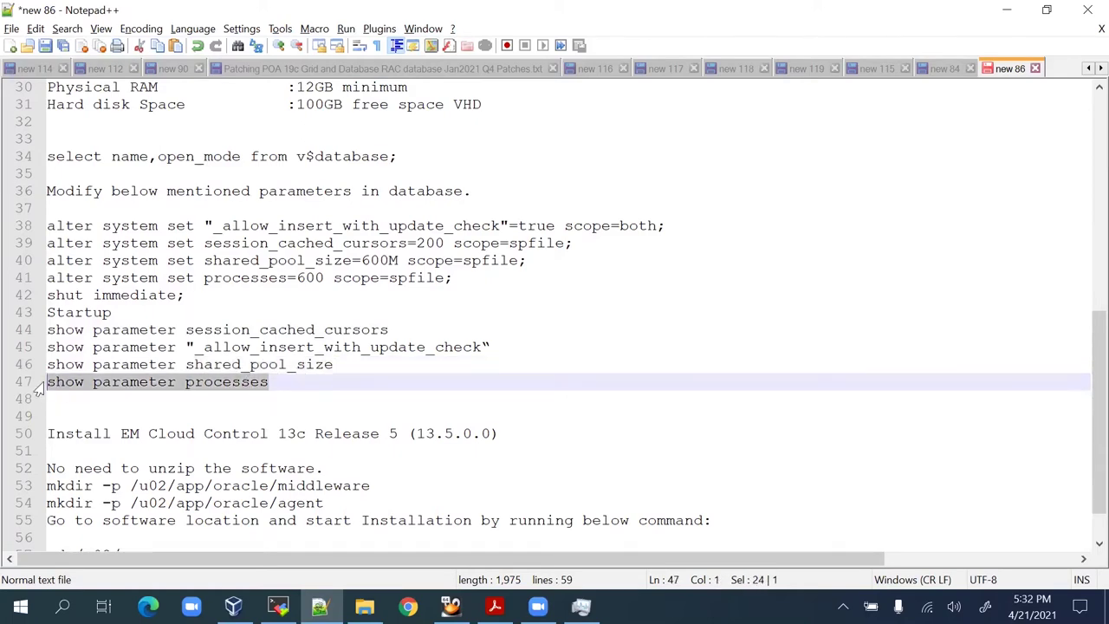
key("alt+Tab")
right_click(733, 371)
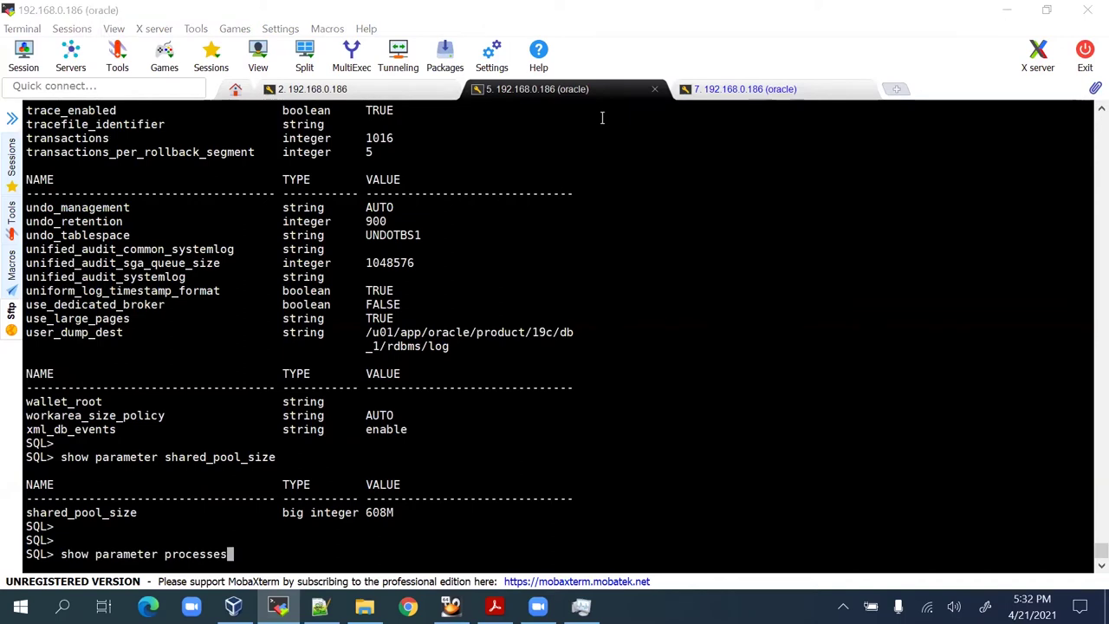
left_click(674, 379)
key("Return")
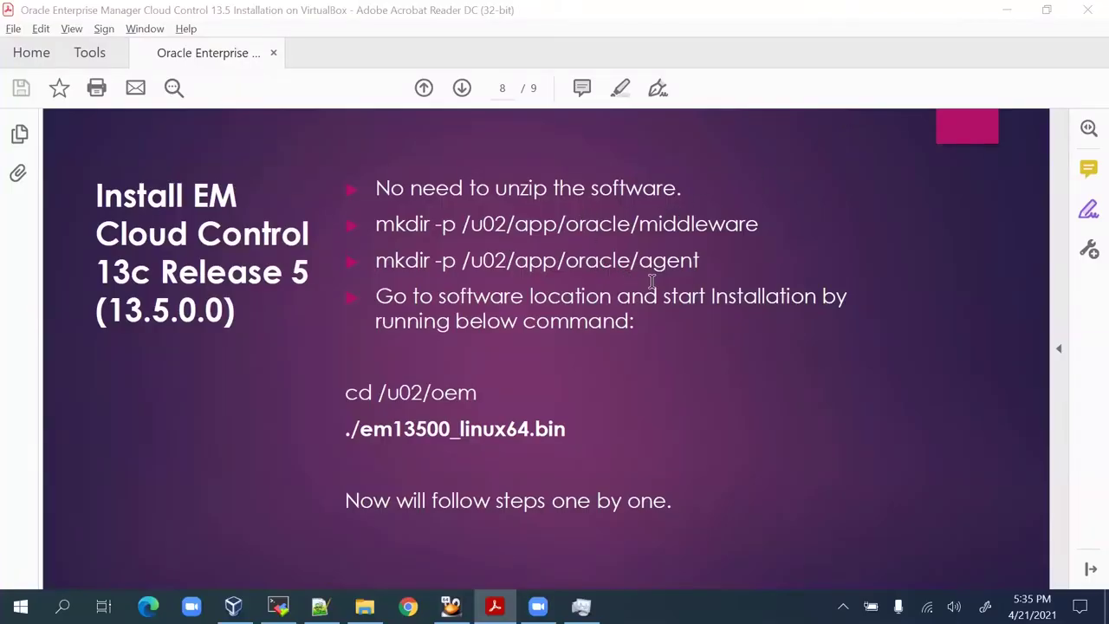
List the middleware directory contents with ls -lrt in the terminal.
key("alt+Tab")
key("alt+Tab")
key("alt+Tab")
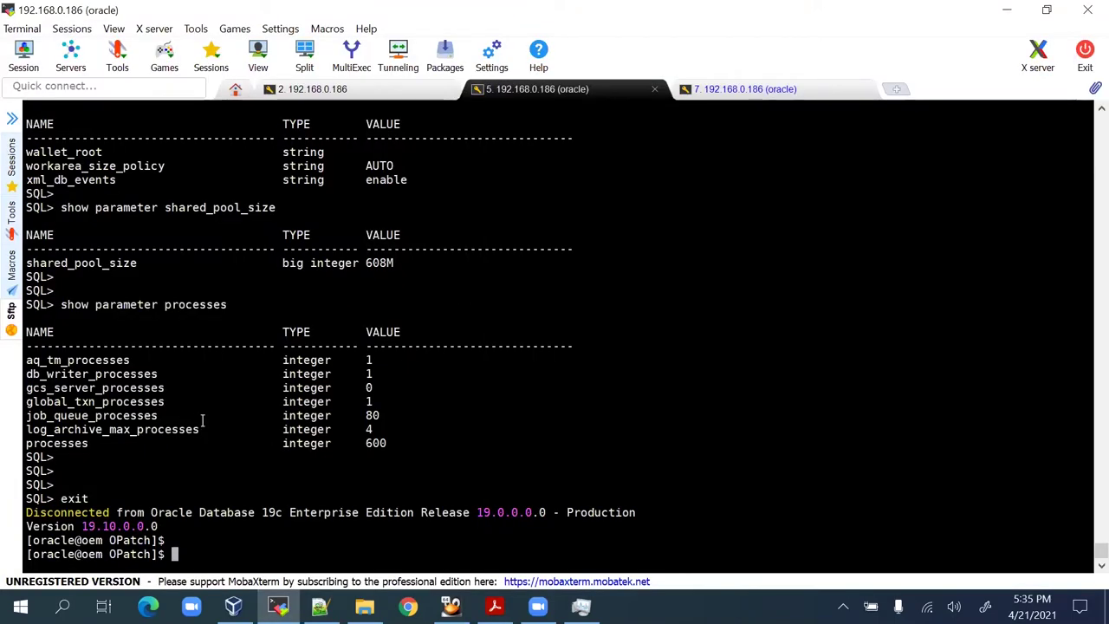
key("alt+Tab")
key("alt+Tab")
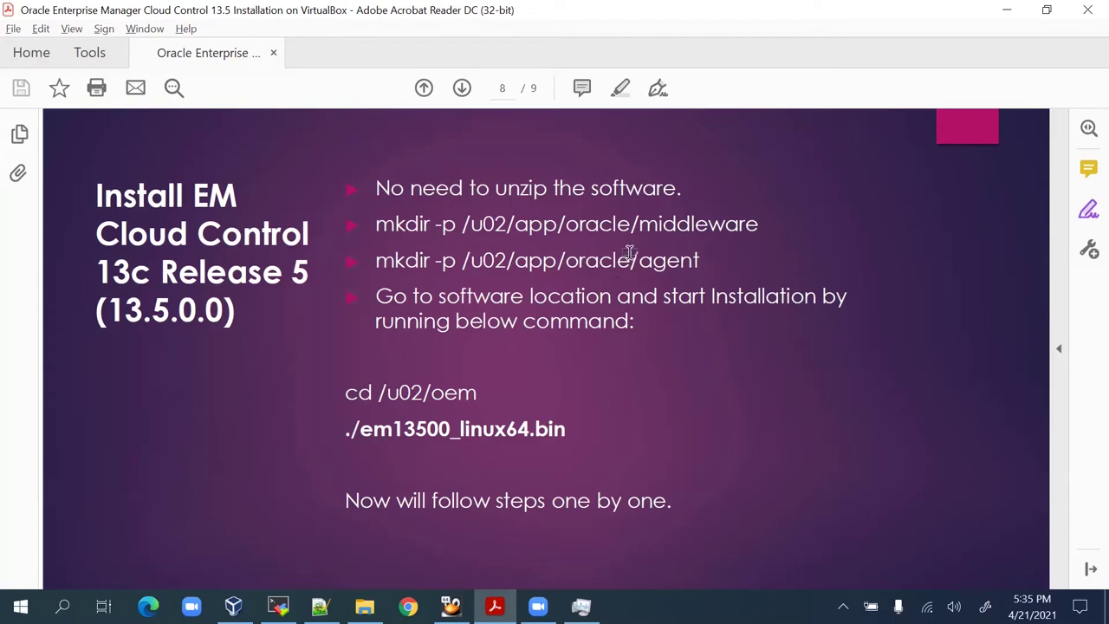
key("alt+Tab")
key("alt+Tab")
key("alt+Tab")
key("alt+Tab")
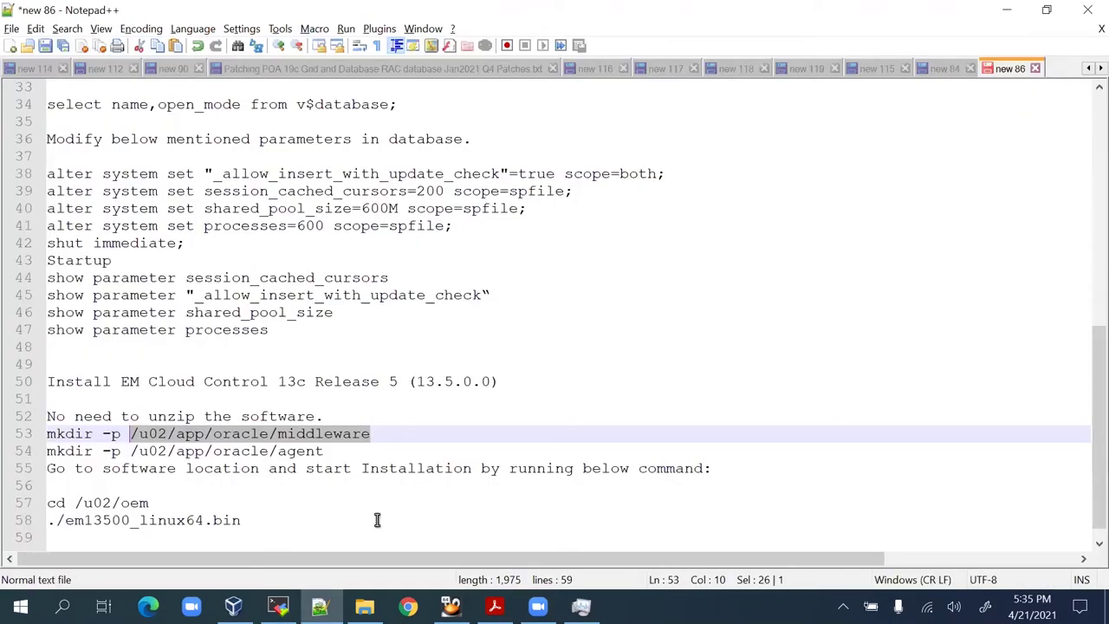
key("alt+Tab")
type("ls -lrt")
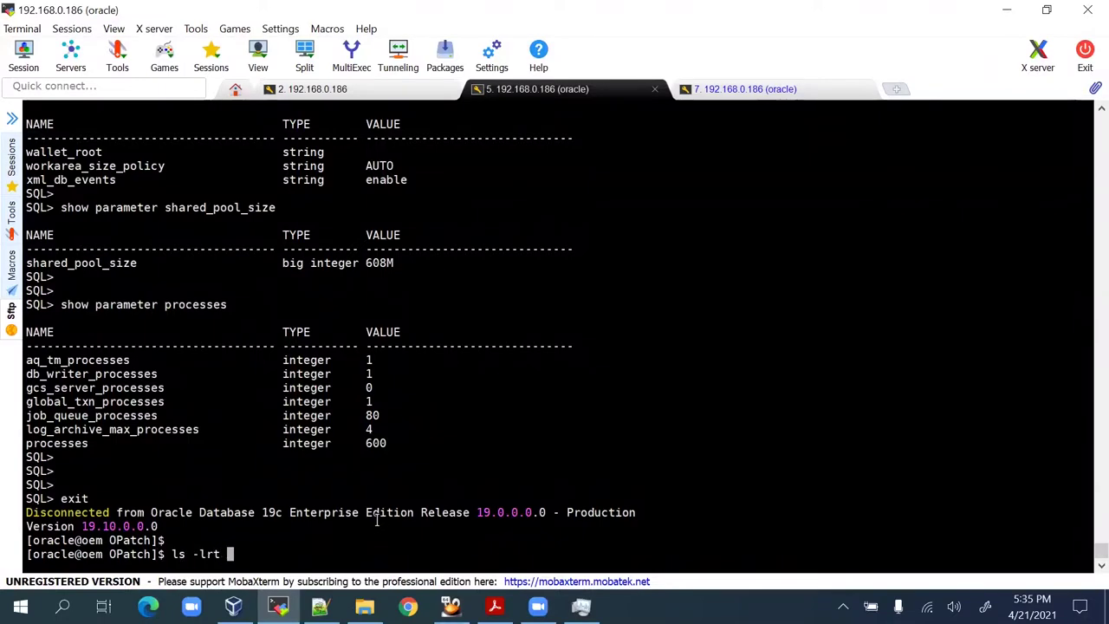
right_click(377, 520)
key("Return")
key("Return")
key("Return")
key("Return")
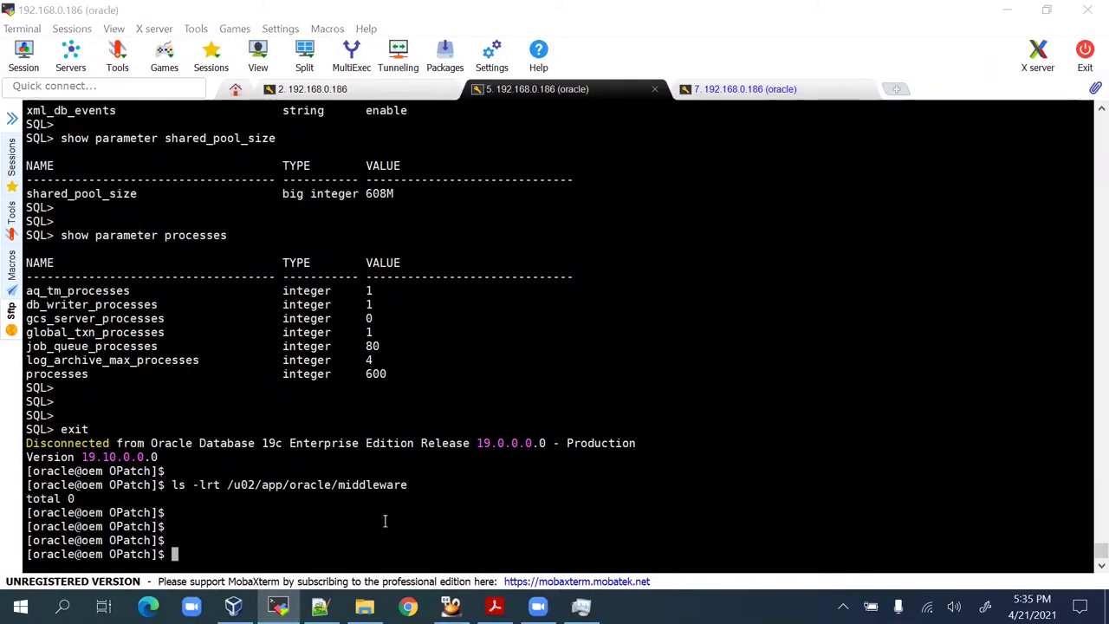
List the agent directory contents using the path from line 54 of the notes.
key("alt+Tab")
left_click_drag(347, 453, 128, 450)
key("ctrl+c")
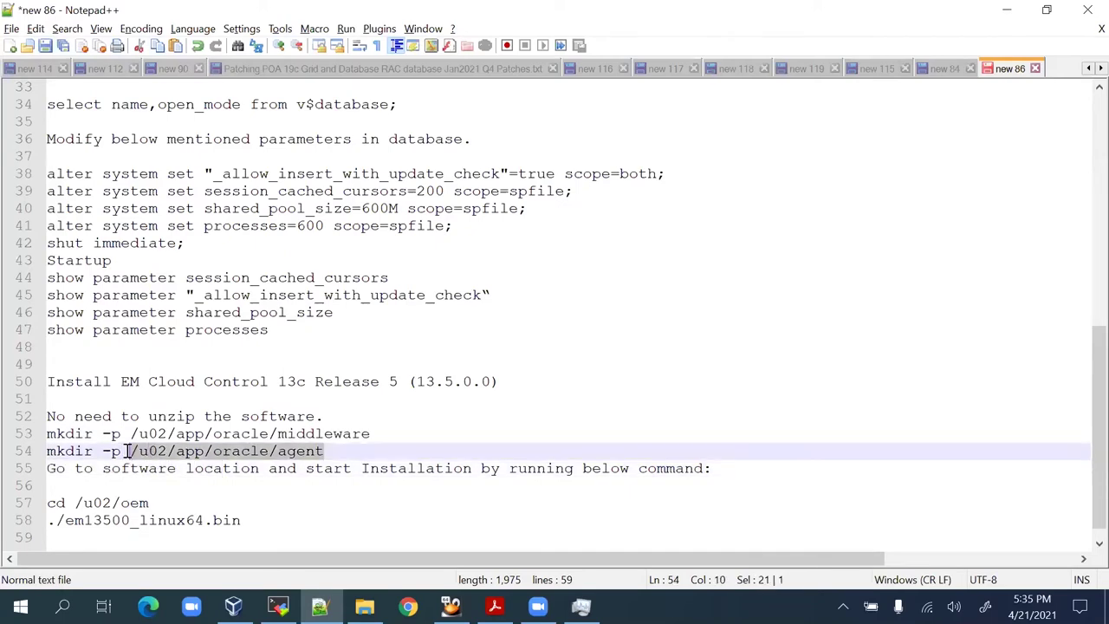
key("alt+Tab")
type("ls -l")
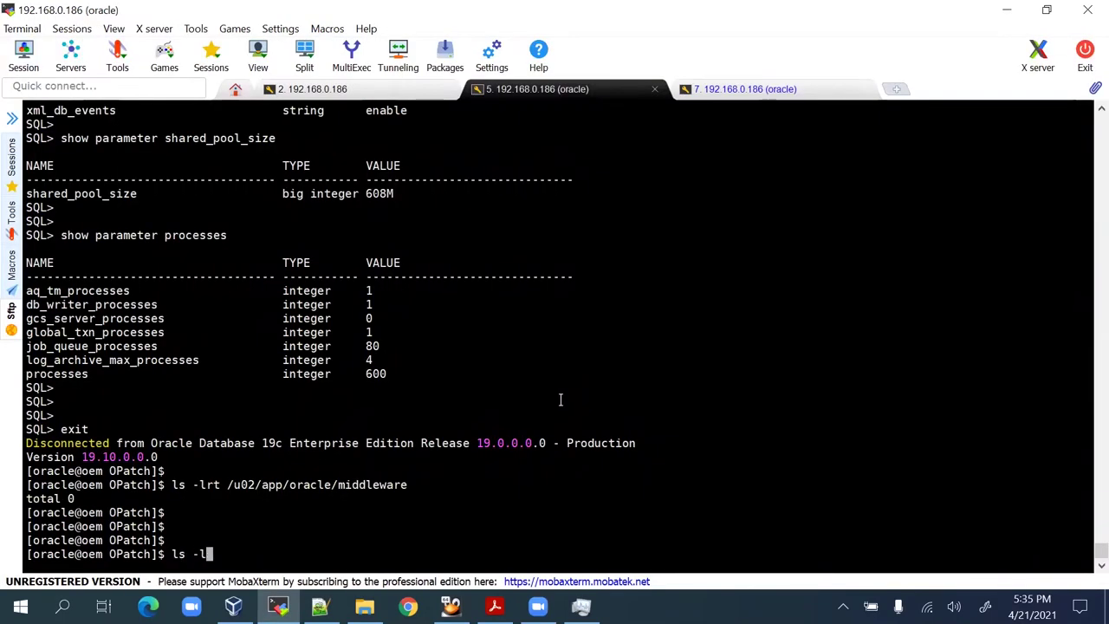
type("rt")
right_click(560, 400)
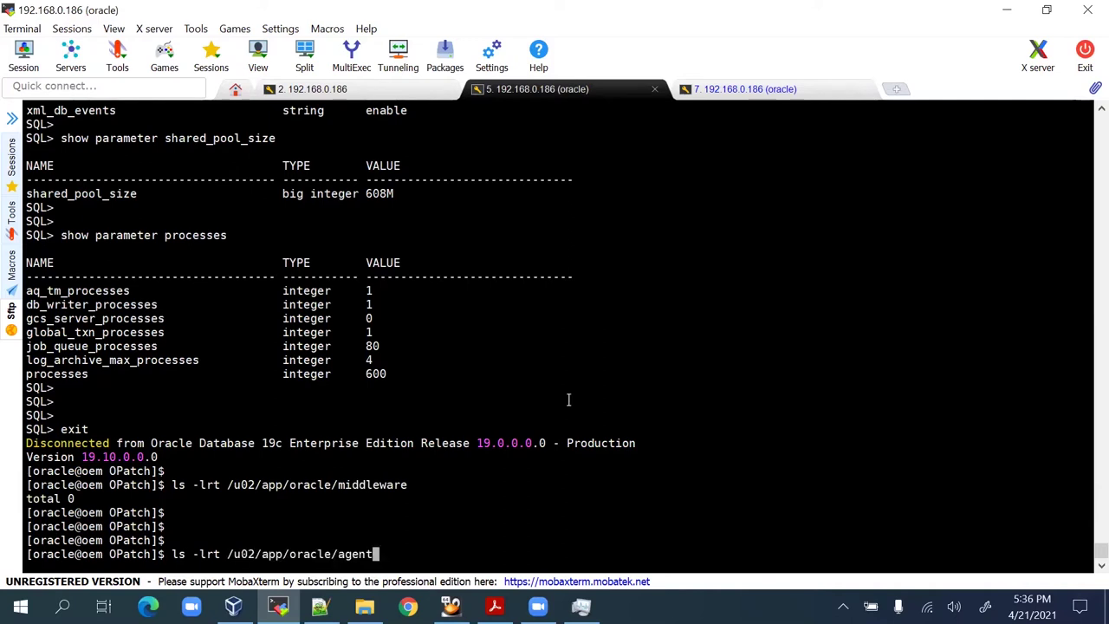
key("Return")
key("Return")
key("Return")
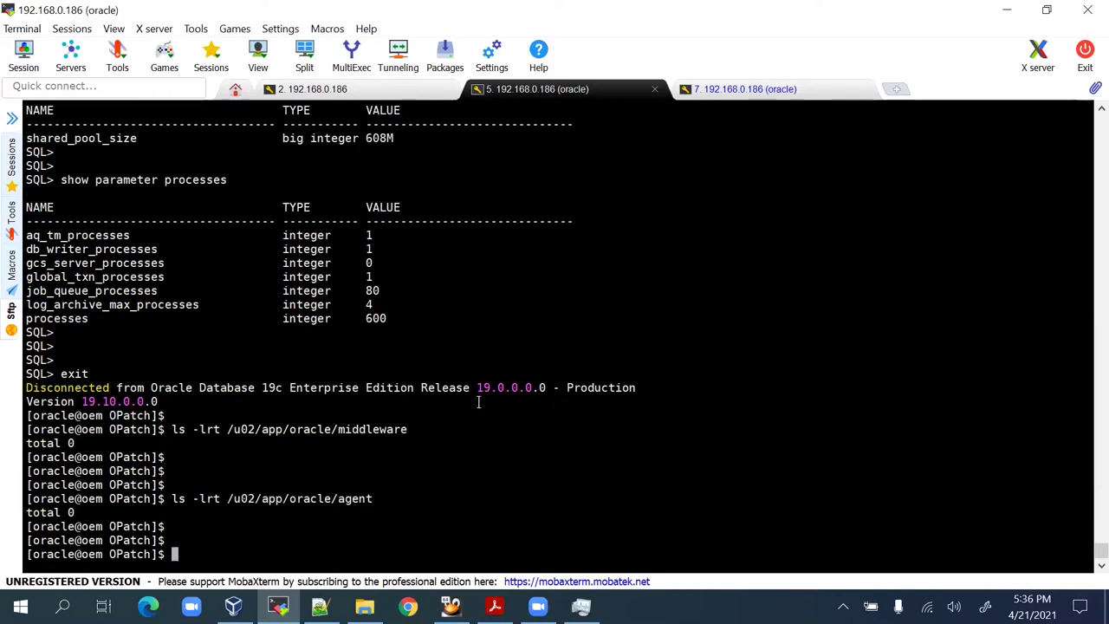
left_click_drag(227, 430, 258, 430)
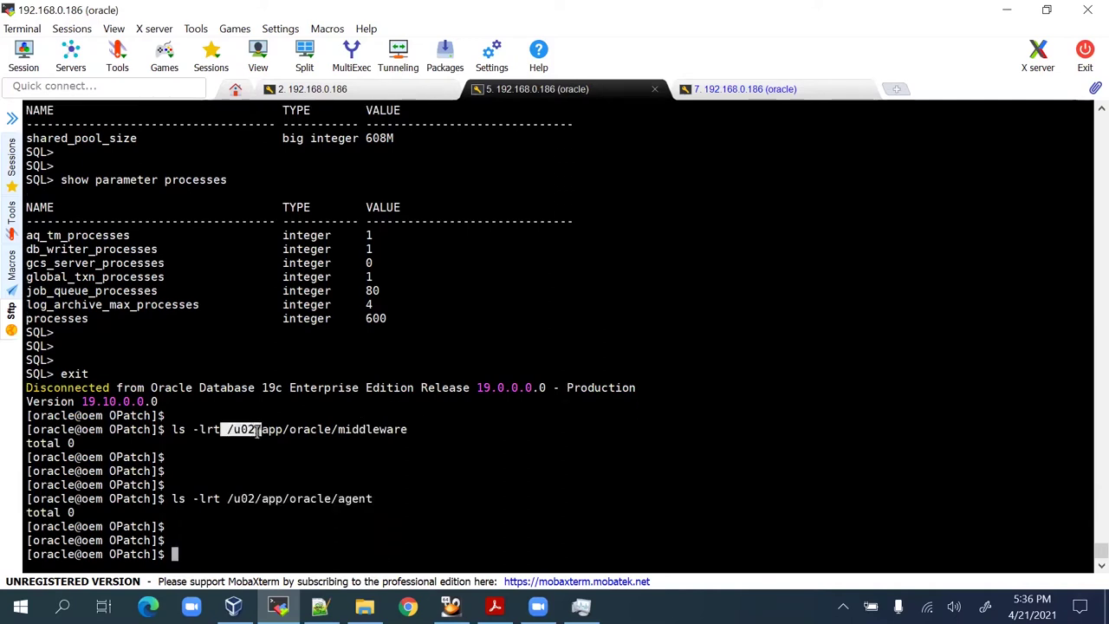
left_click(245, 427)
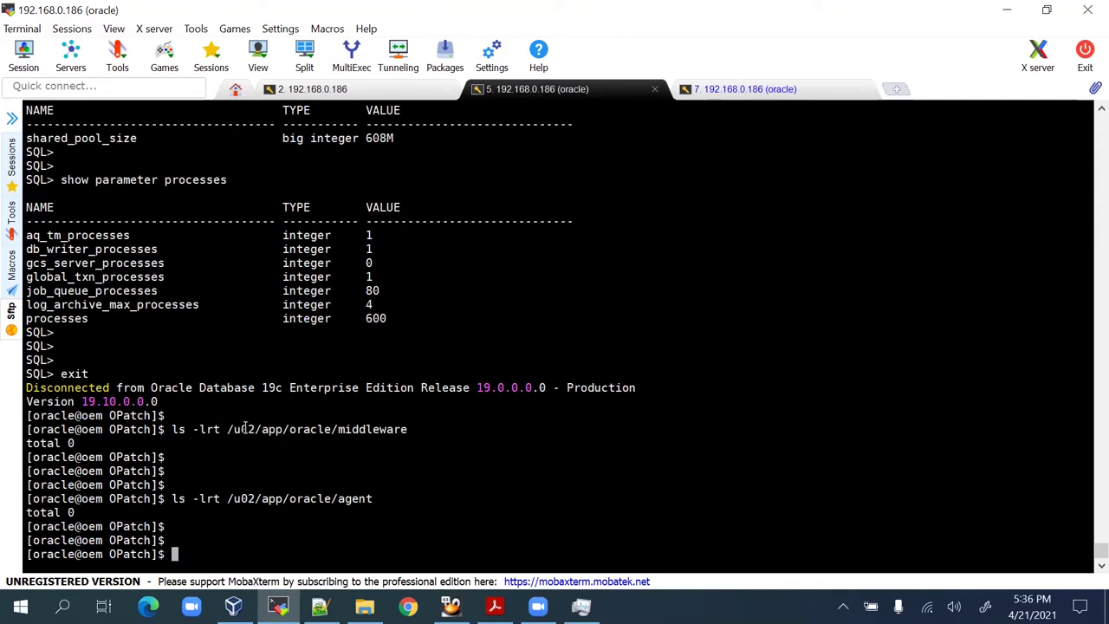
double_click(236, 498)
left_click(416, 481)
Change into /u02/oem using the cd line copied from the notes.
key("alt+Tab")
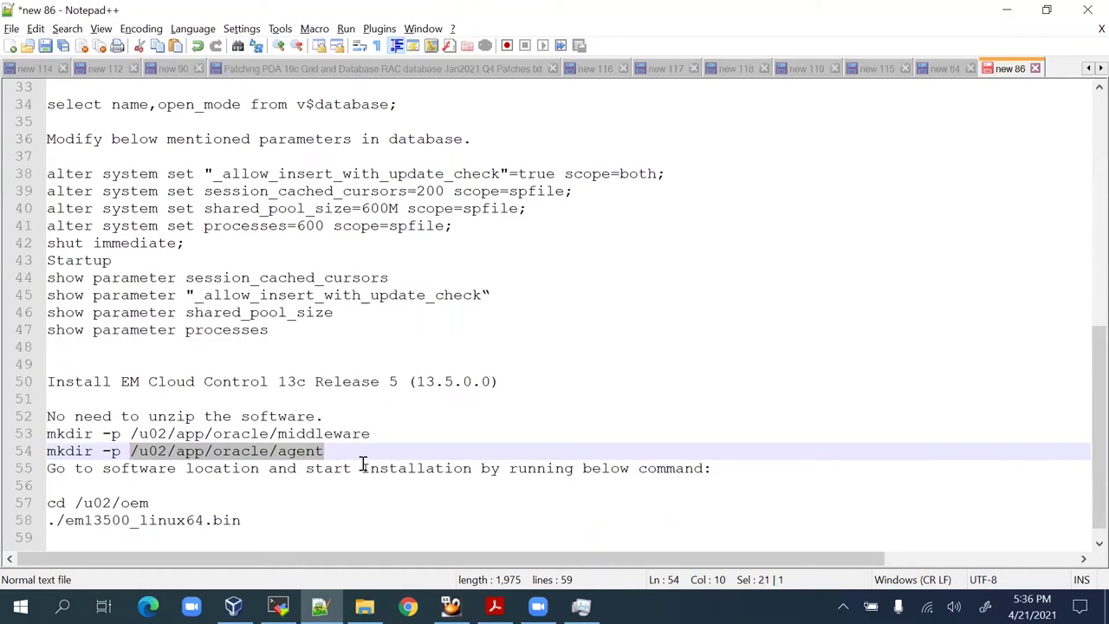
left_click_drag(260, 520, 46, 526)
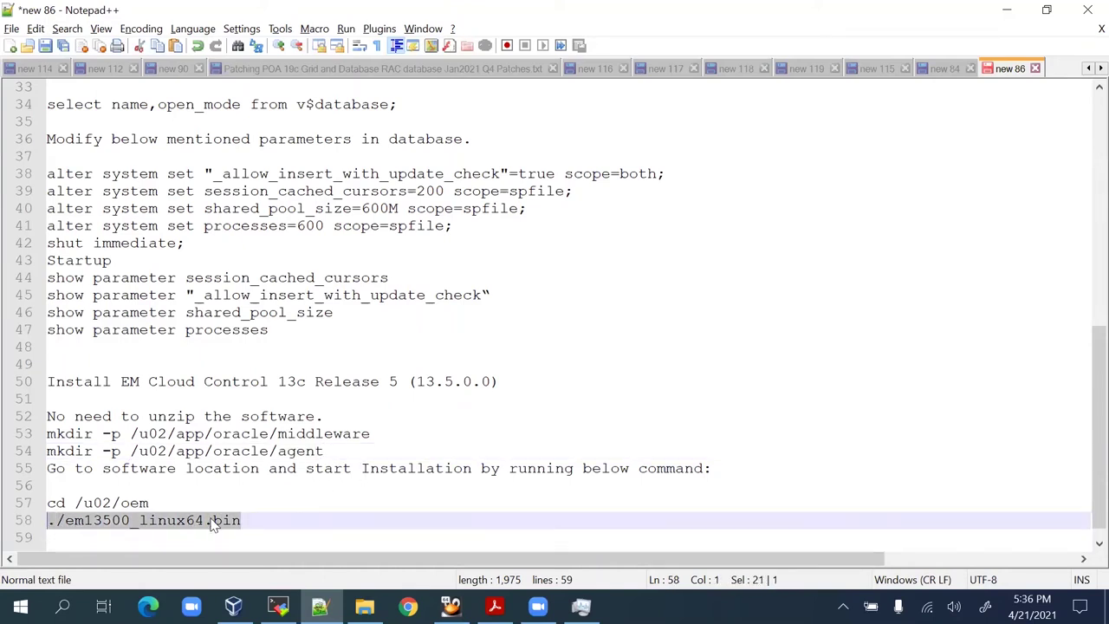
left_click_drag(152, 502, 38, 509)
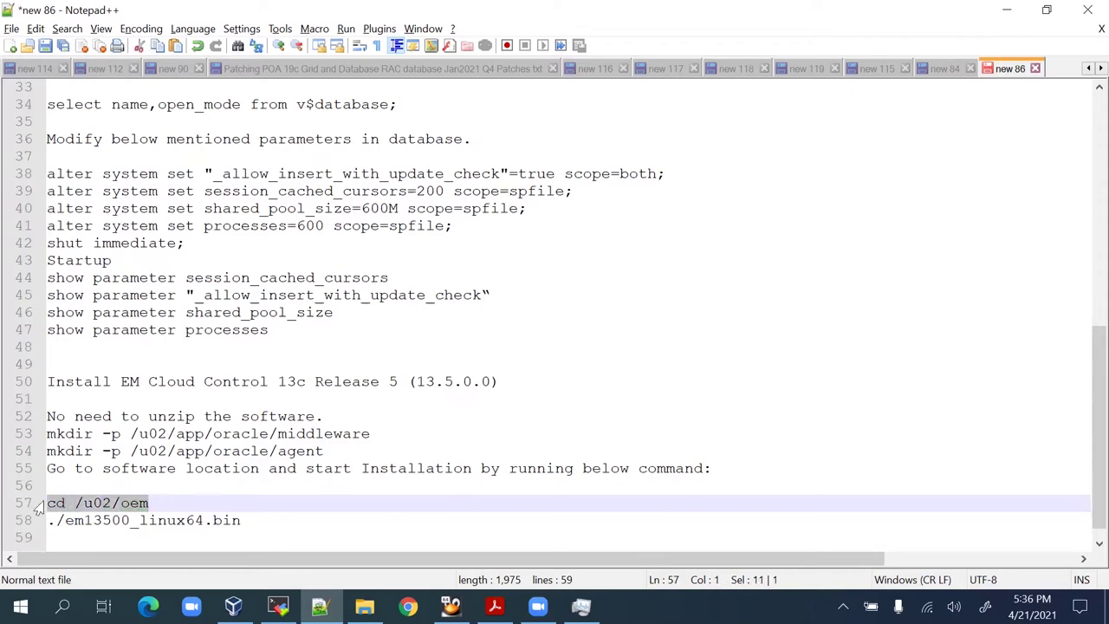
key("alt+Tab")
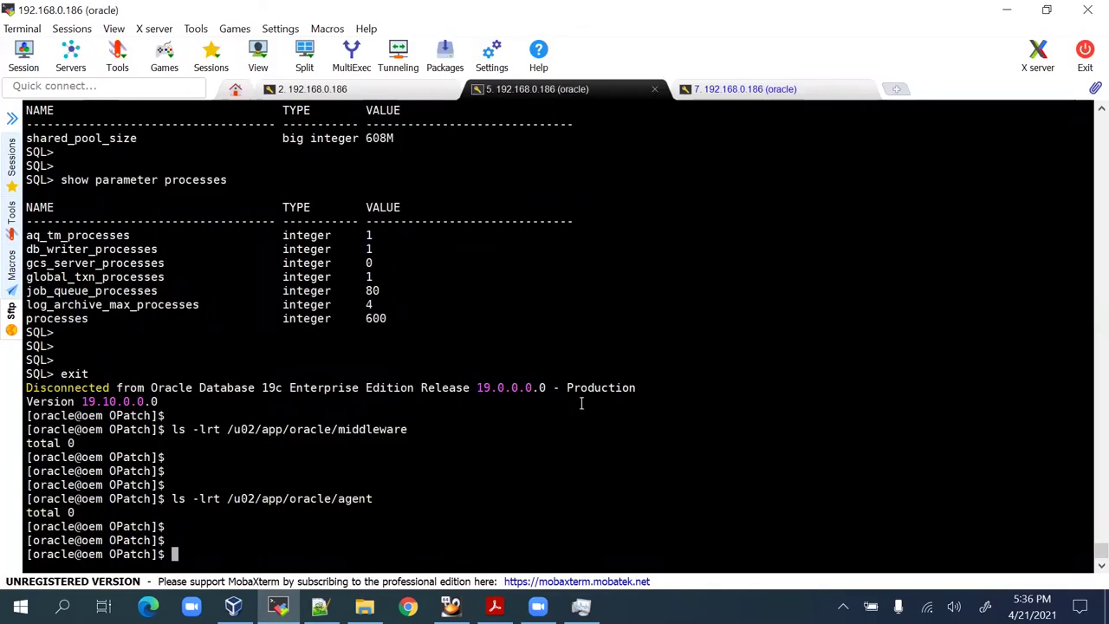
type("cd")
key("BackSpace")
key("BackSpace")
key("BackSpace")
key("alt+Tab")
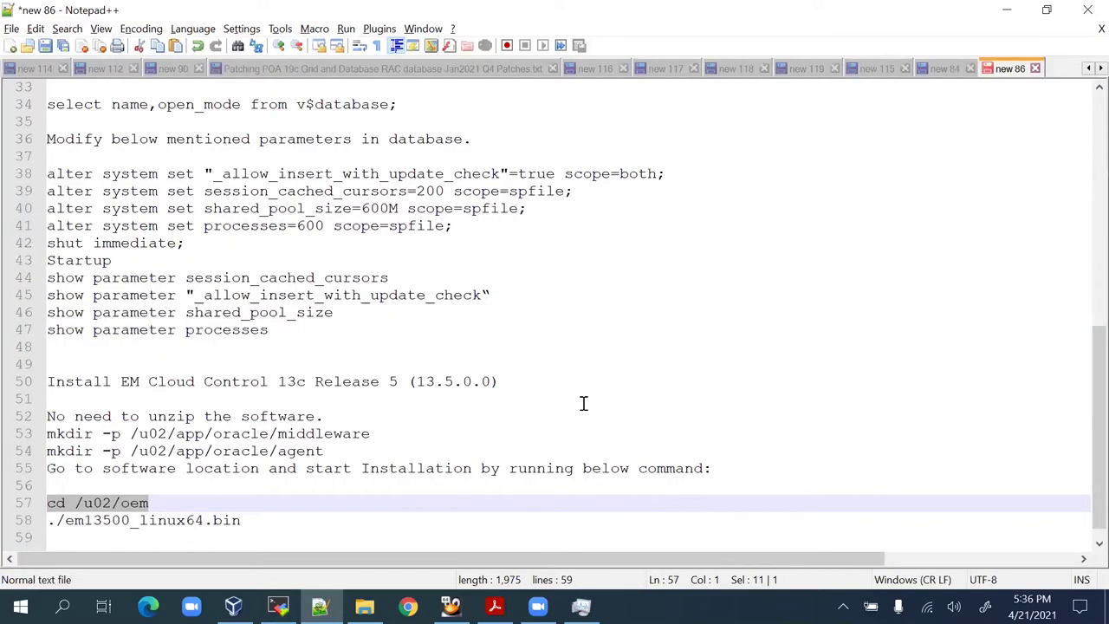
key("ctrl+c")
key("alt+Tab")
right_click(592, 421)
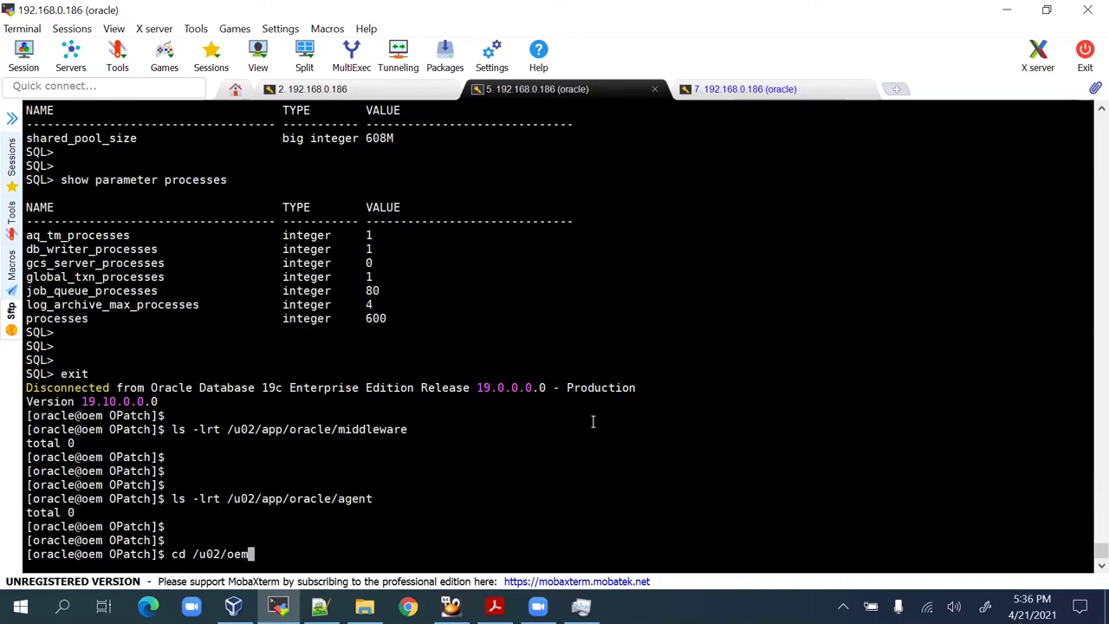
key("Return")
key("Return")
key("Return")
key("Return")
key("Return")
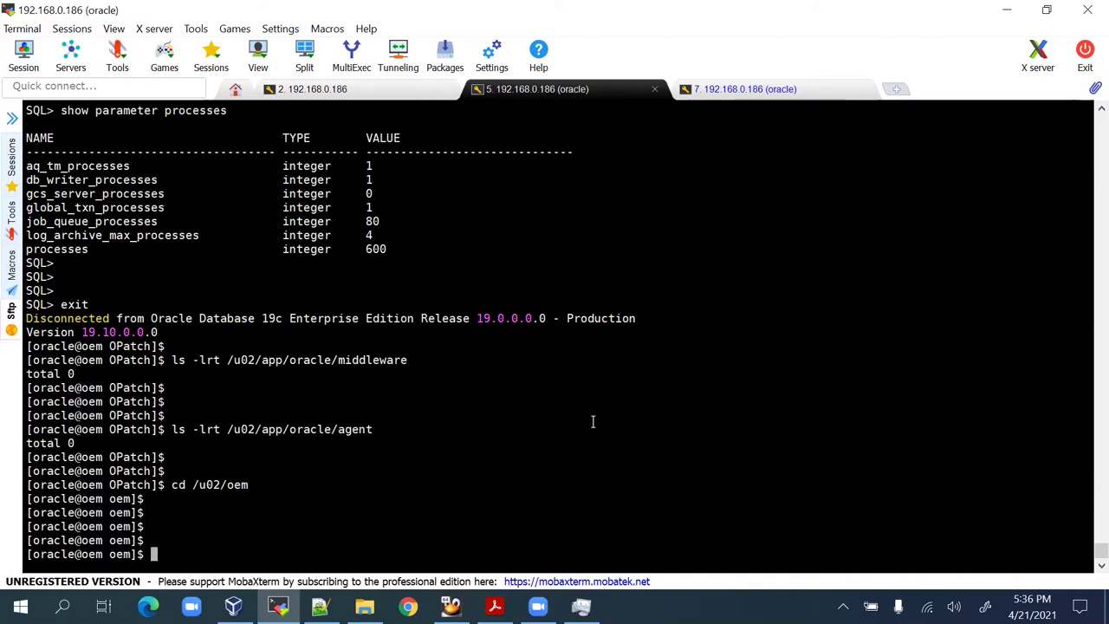
List /u02/oem to confirm em13500_linux64.bin, with the line 58 installer command selected in the notes.
key("alt+Tab")
left_click_drag(241, 520, 39, 524)
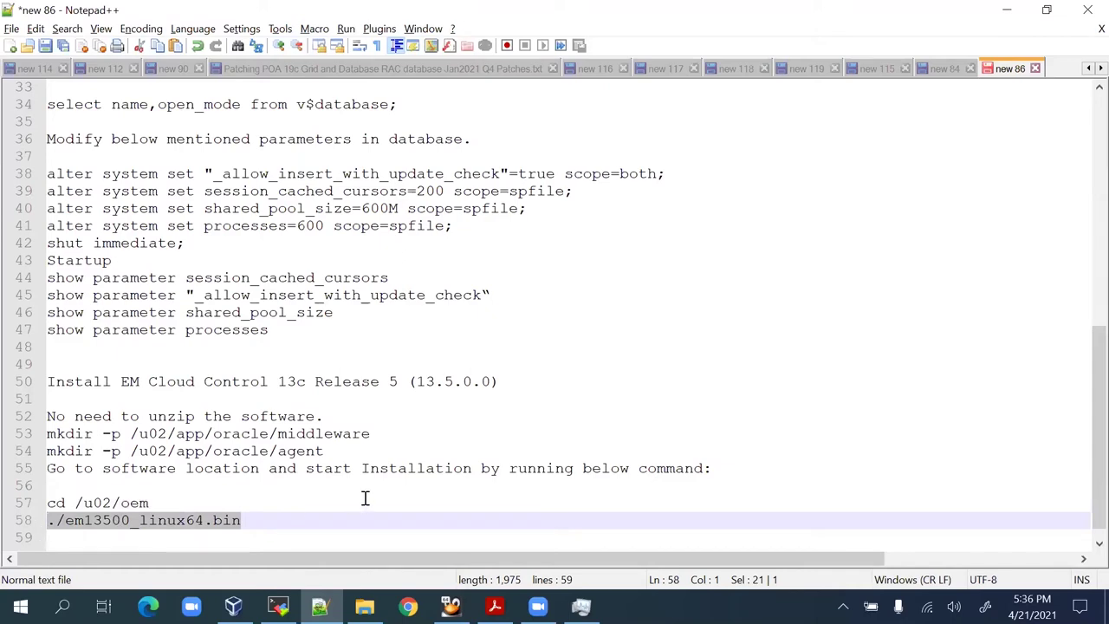
key("alt+Tab")
type("ls -lrt")
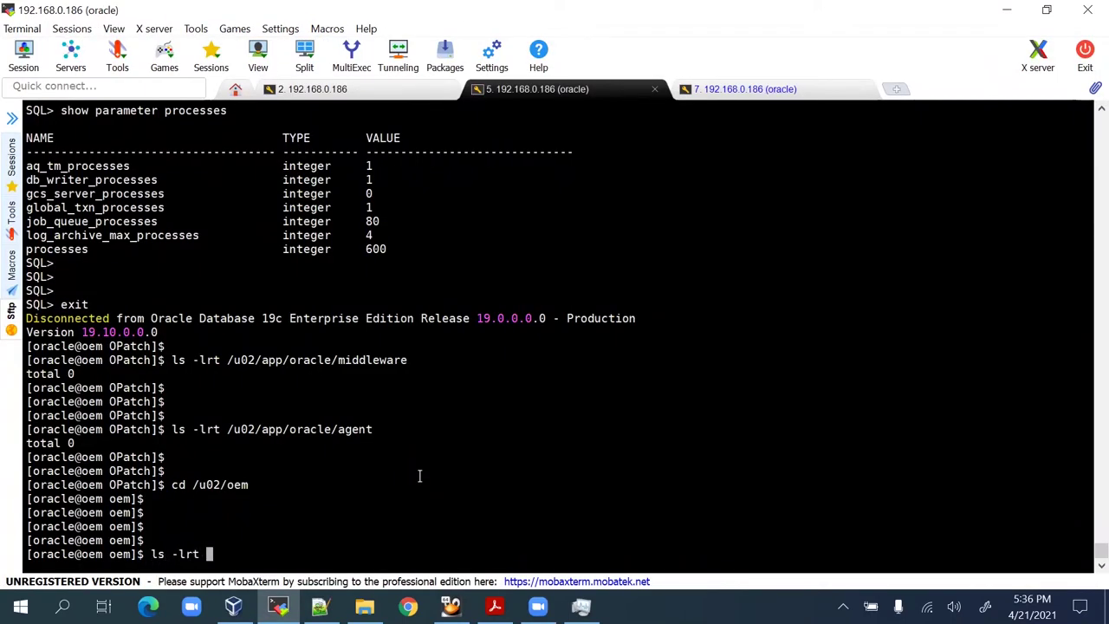
key("Return")
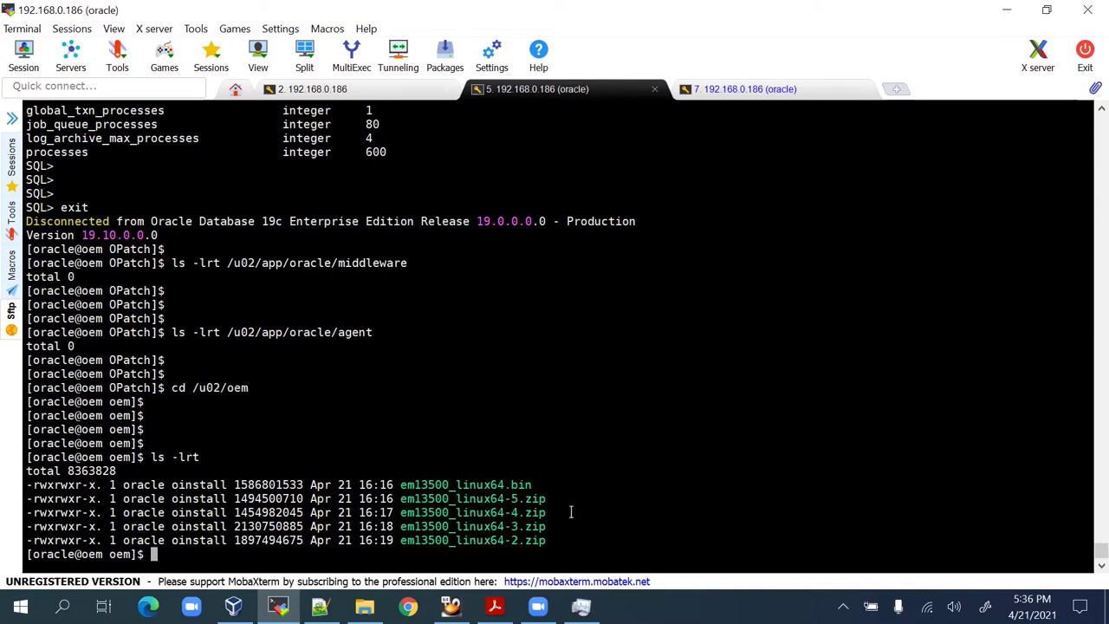
double_click(516, 485)
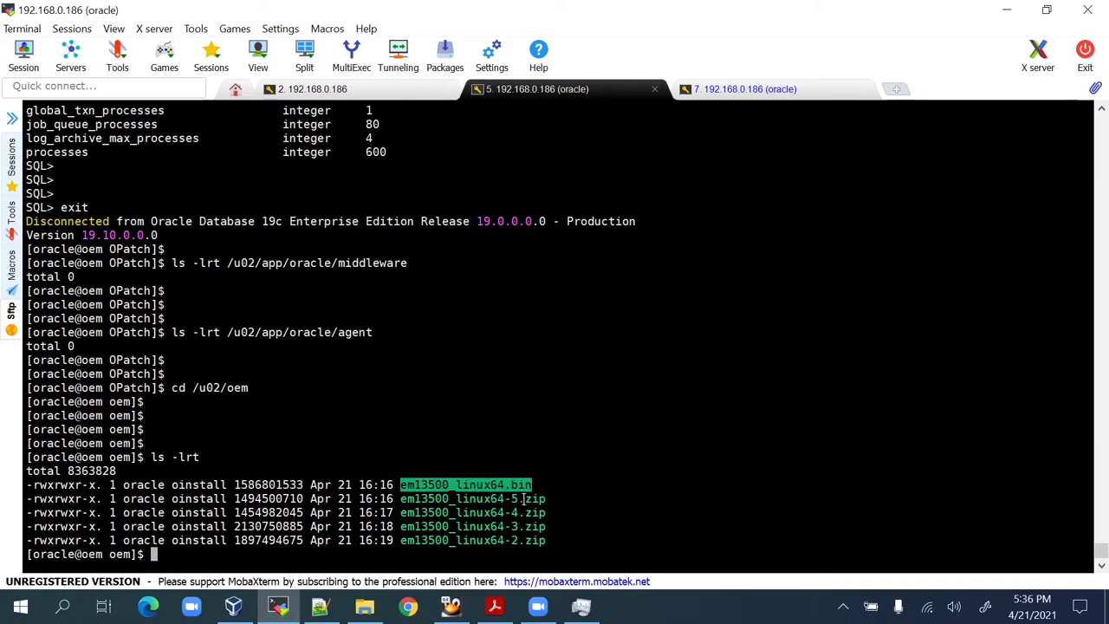
key("alt+Tab")
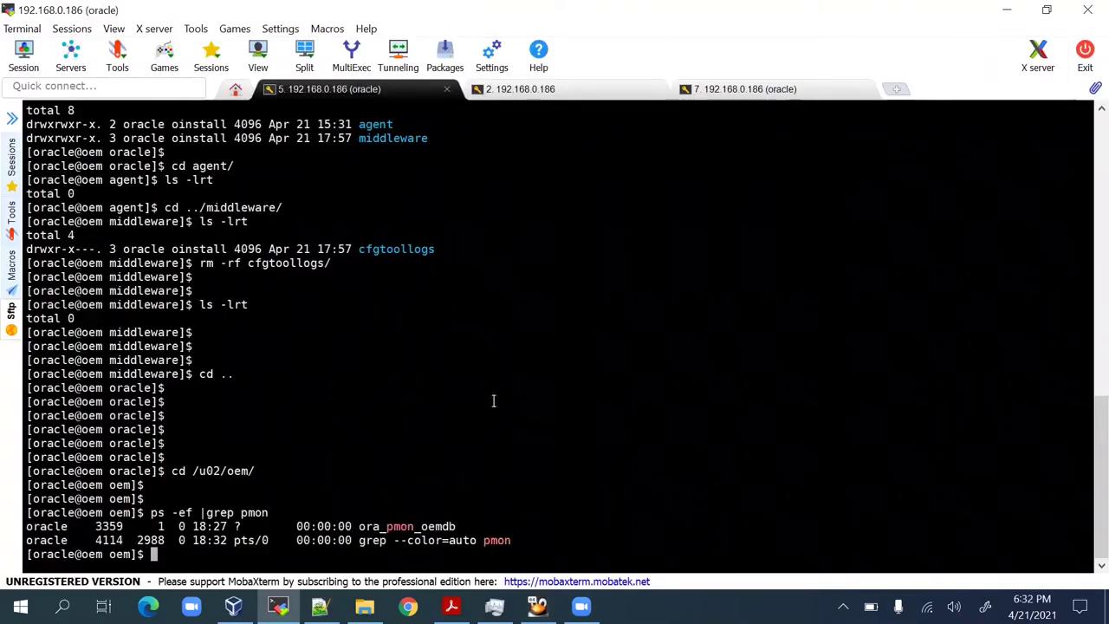
Confirm the listener is running with ps -ef |grep tns.
key("Return")
key("Return")
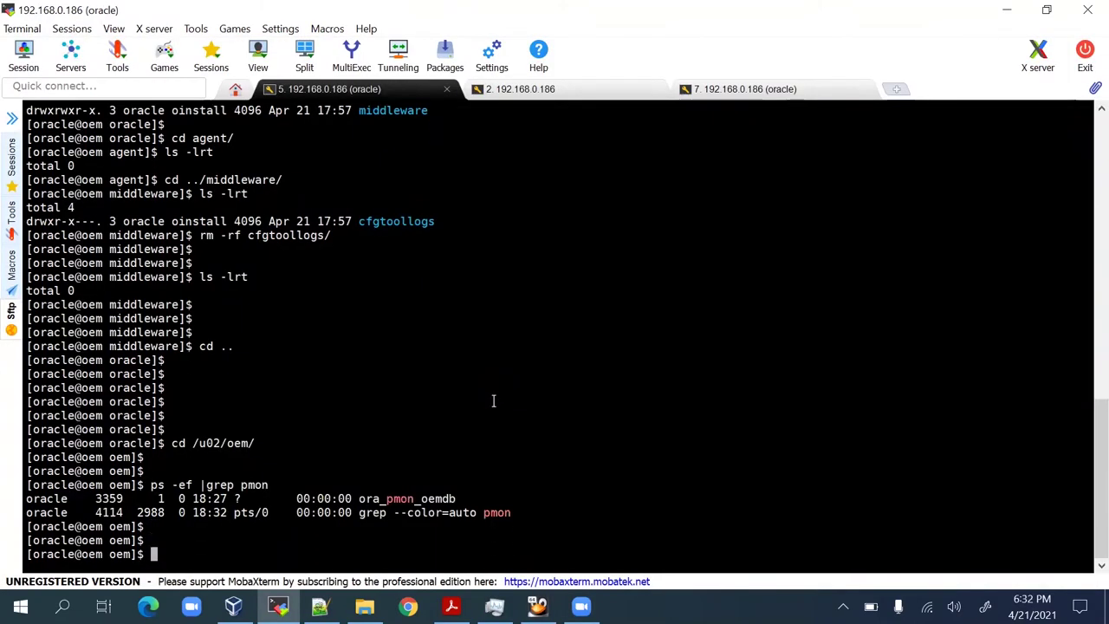
type("ps -ef |grep tns")
key("Return")
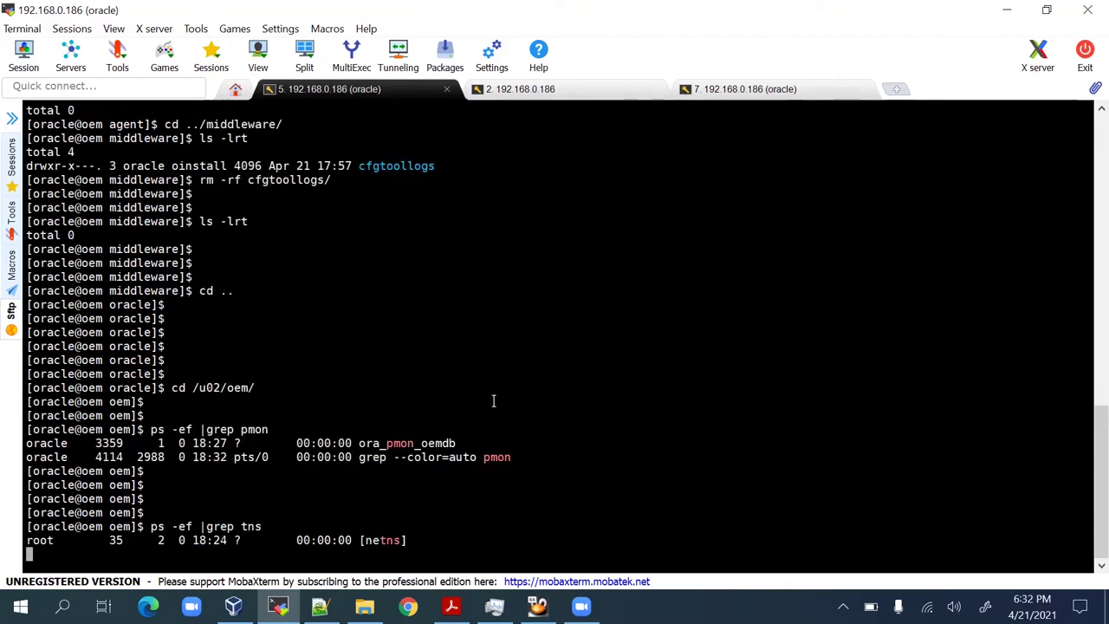
key("Return")
key("Return")
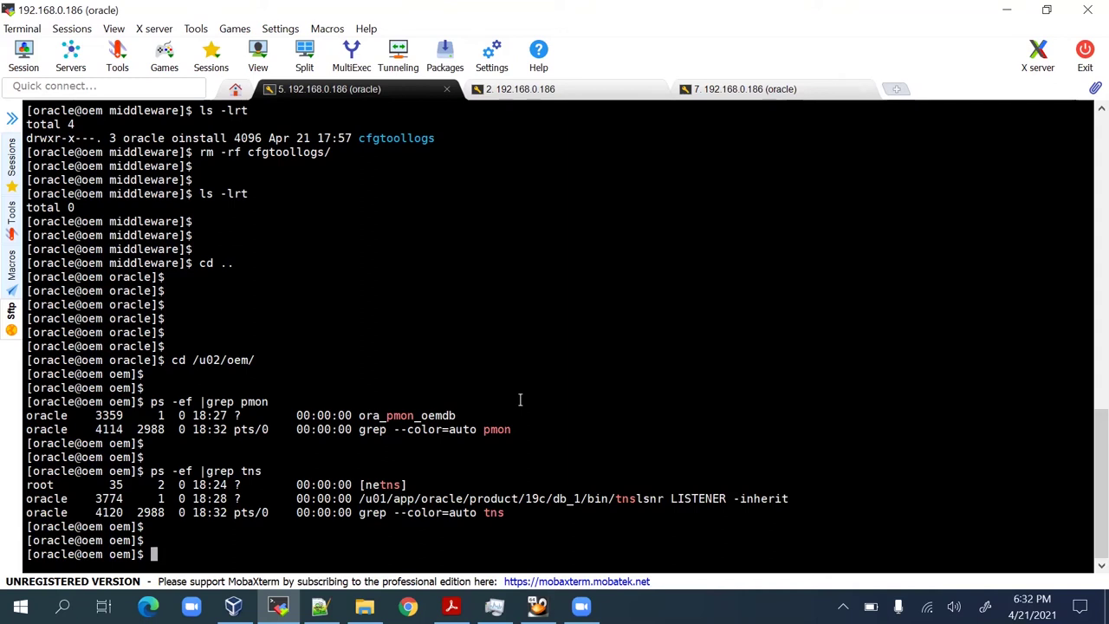
Check free disk space on /tmp and /u02, noting 49G free on /u02.
key("Return")
key("Return")
key("Return")
type("d")
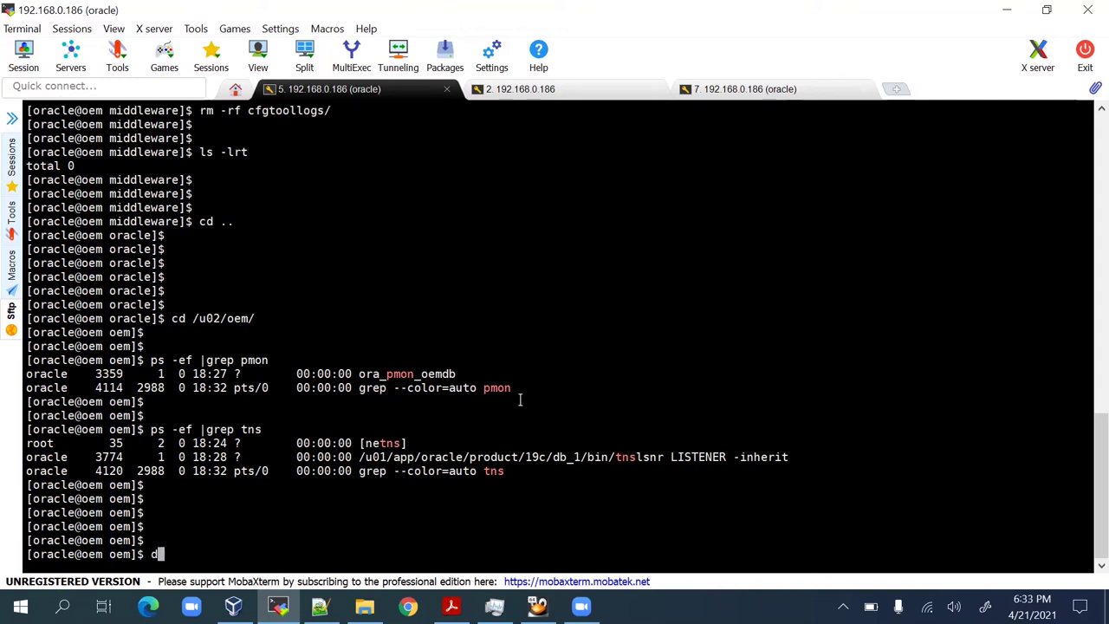
type("f -h /tmp")
key("Return")
key("Return")
key("Return")
key("Return")
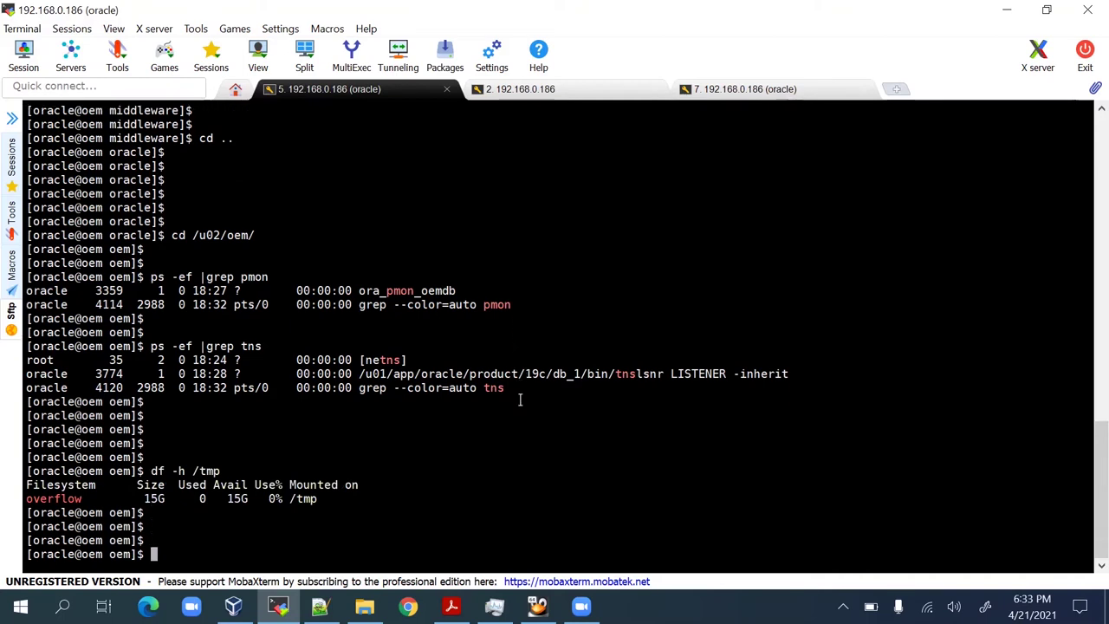
type("df -h /u02")
key("Return")
key("Return")
key("Return")
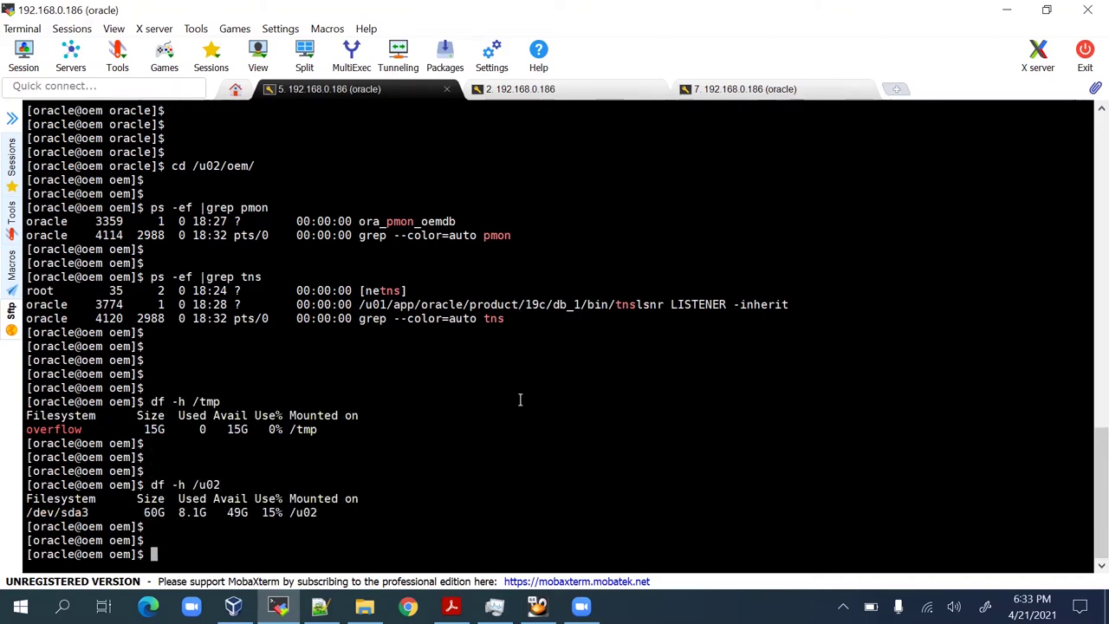
double_click(236, 512)
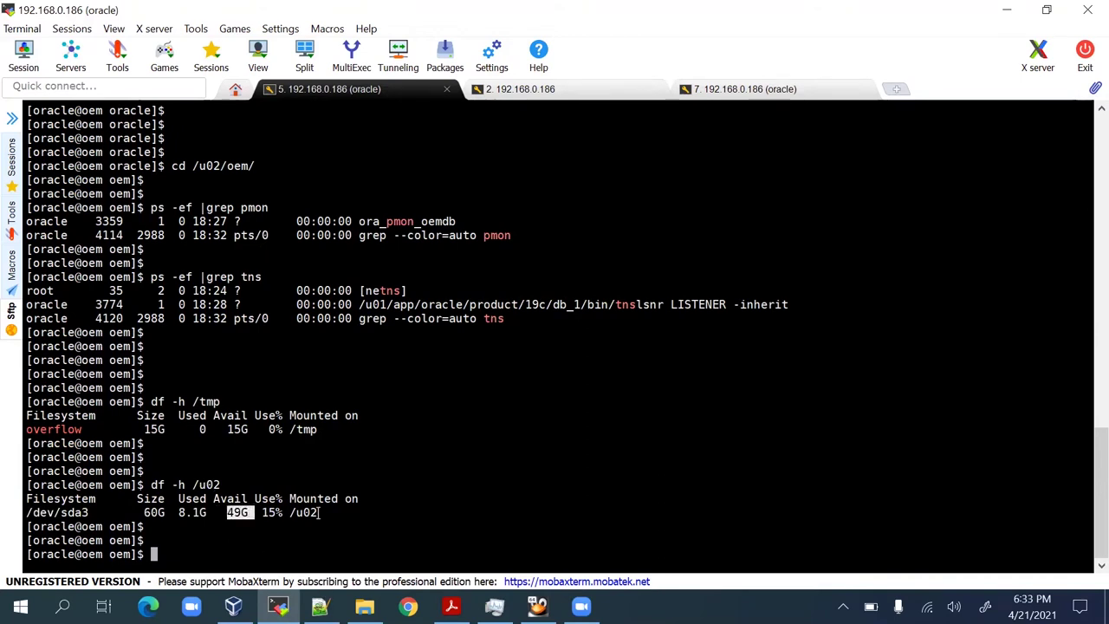
left_click(363, 512)
List /u02/oem to confirm the em13500_linux64.bin installer is present.
key("Return")
key("Return")
key("Return")
key("Return")
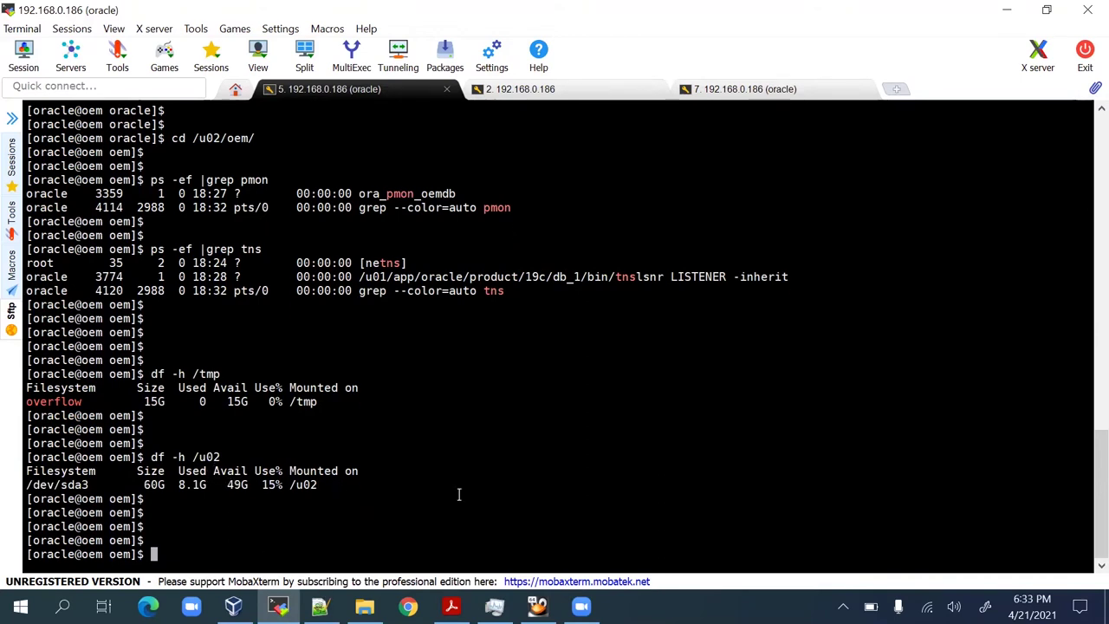
type("ls -lrt")
key("Return")
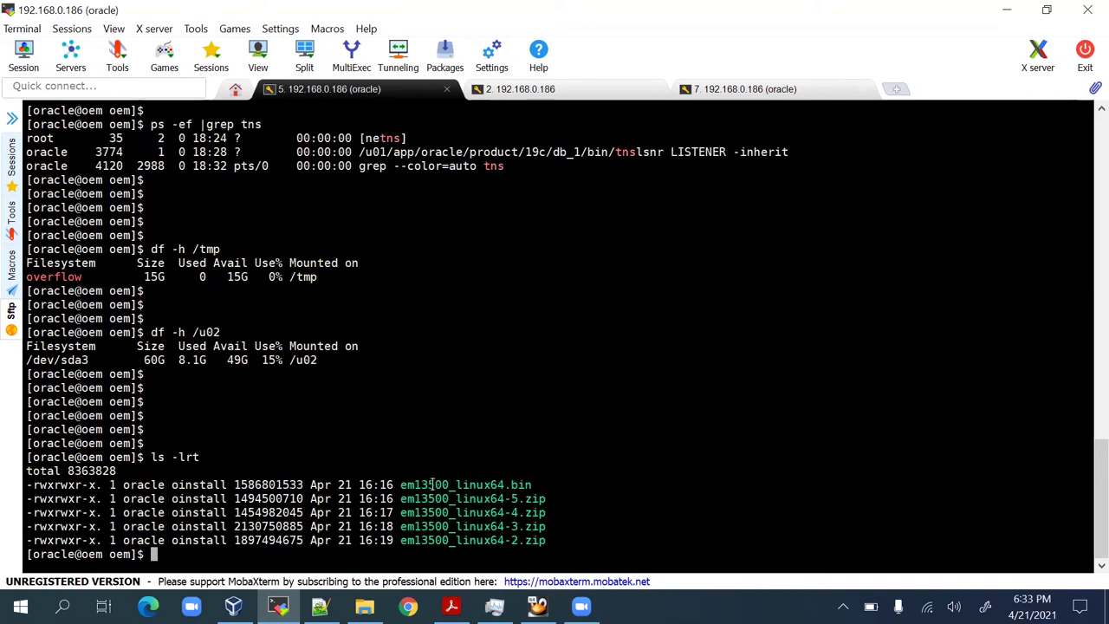
double_click(432, 485)
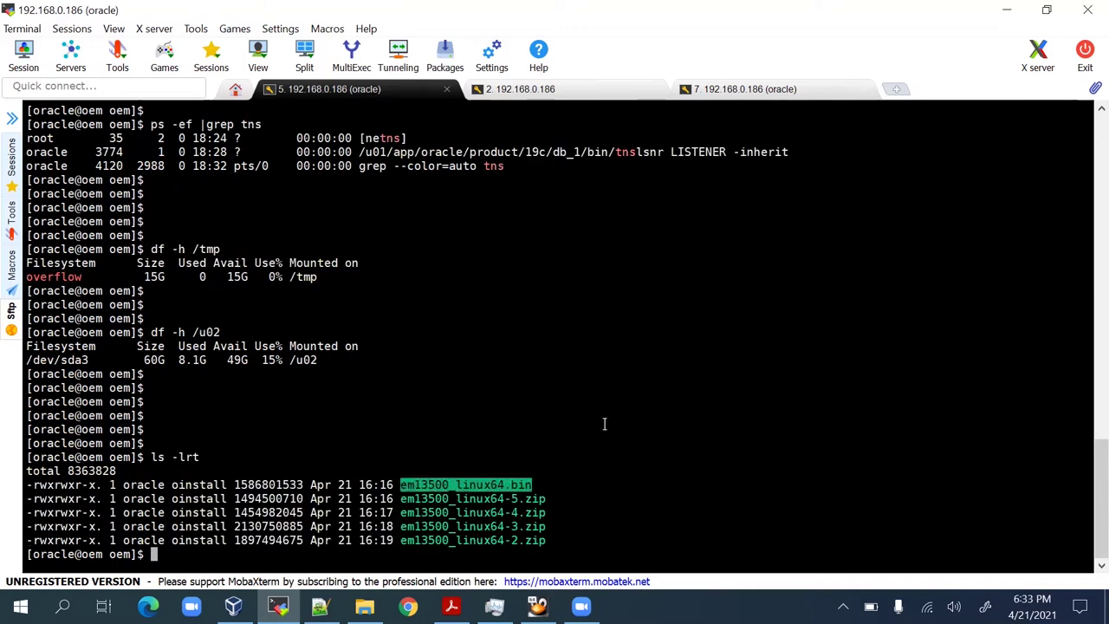
Run xhost + in the root session, then launch ./em13500_linux64.bin as oracle.
left_click(573, 87)
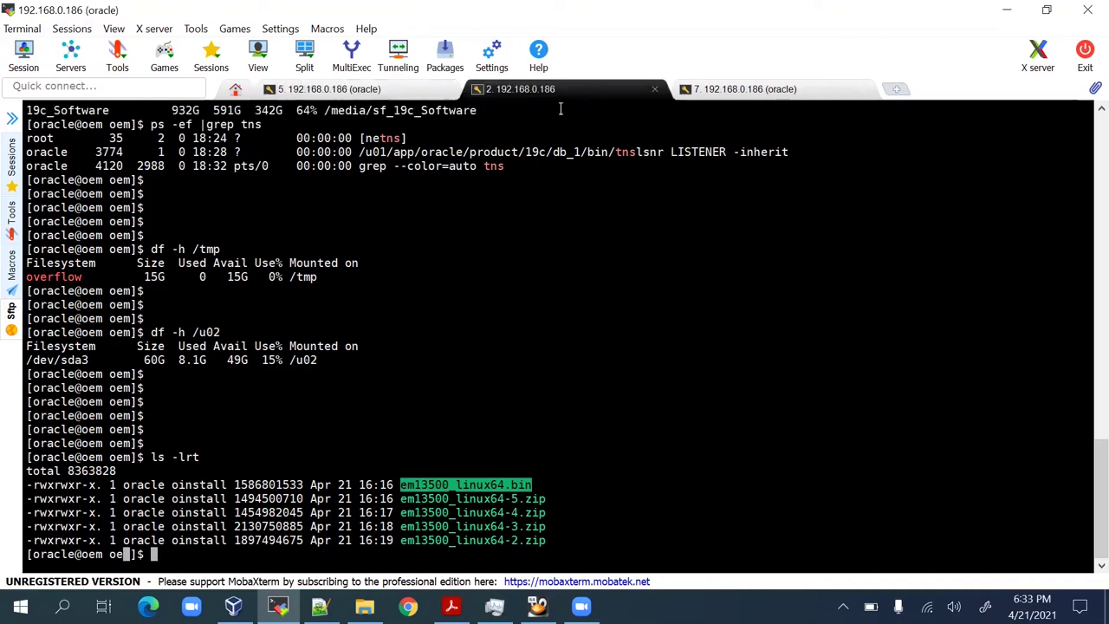
type("xhost +")
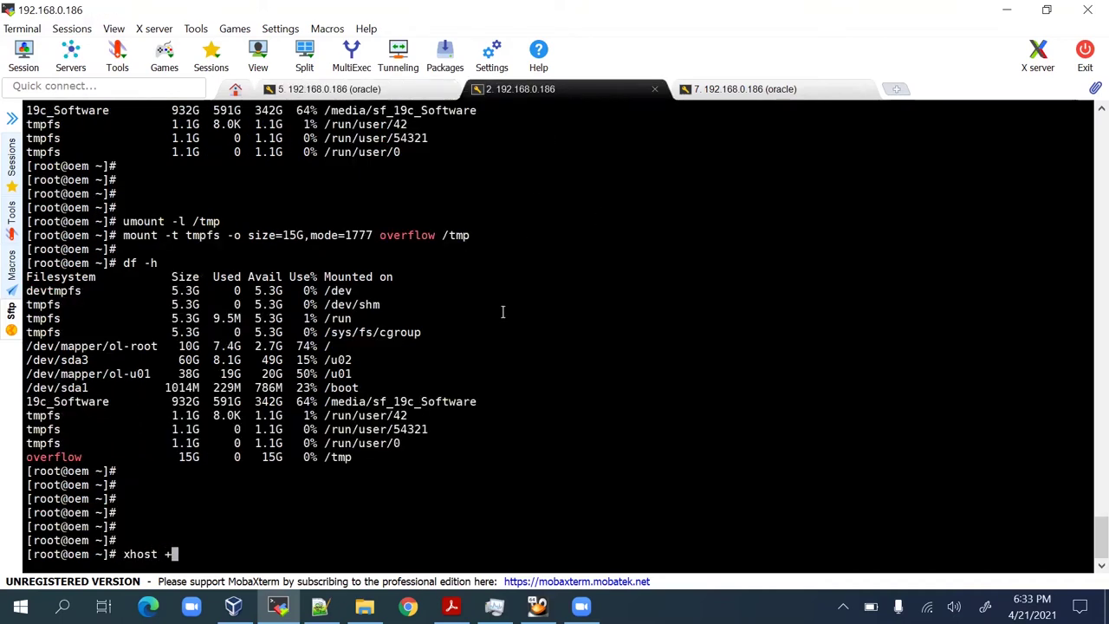
key("Return")
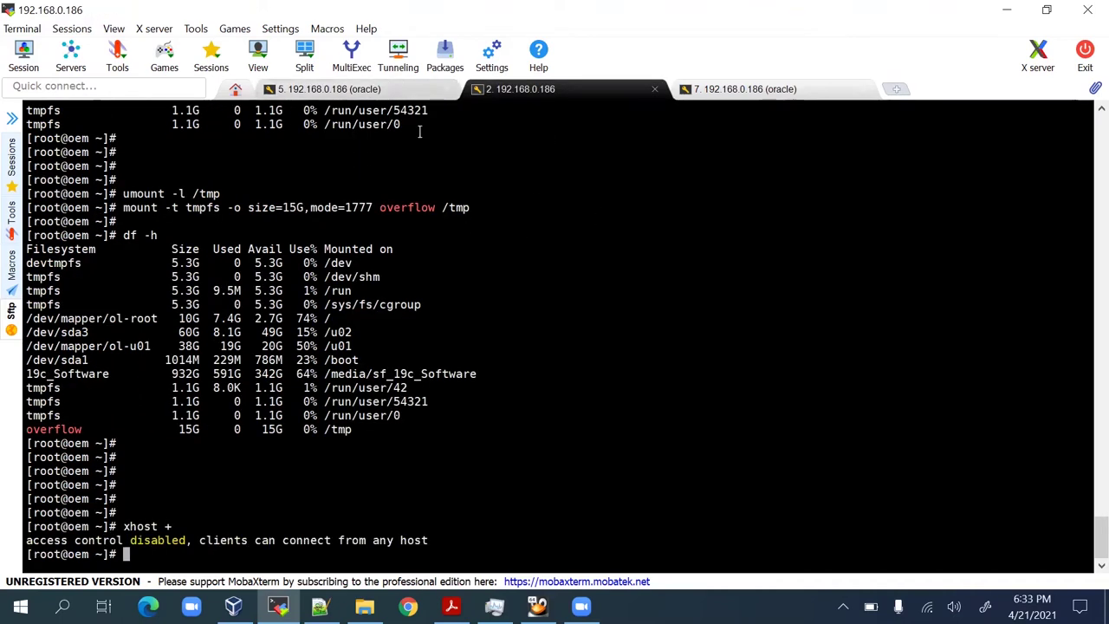
left_click(357, 90)
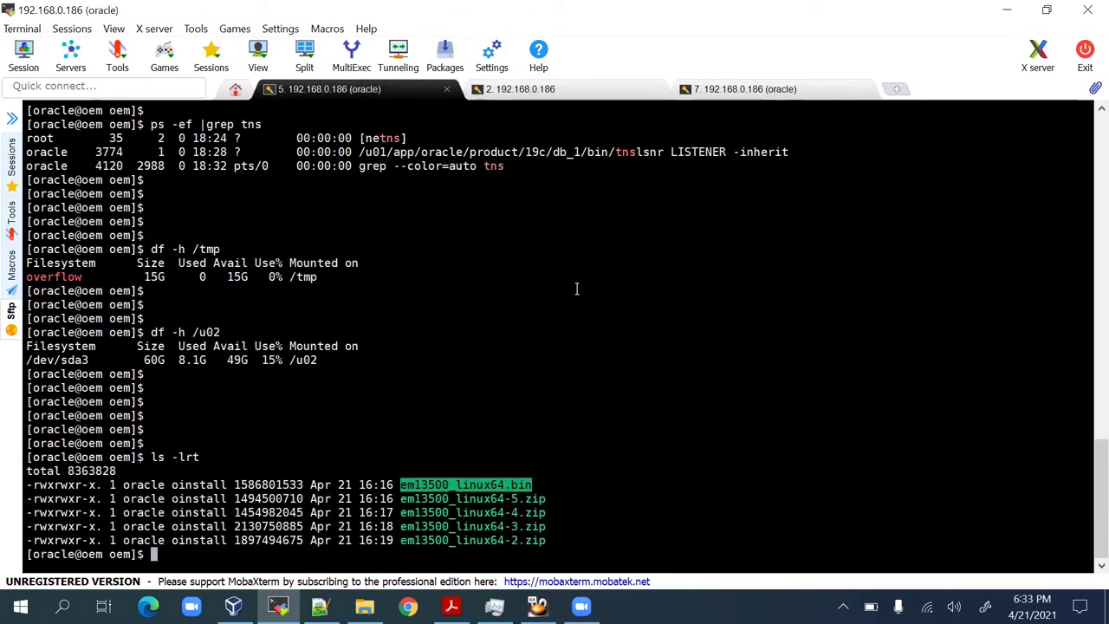
type("./em13500_linux64.bin")
key("Return")
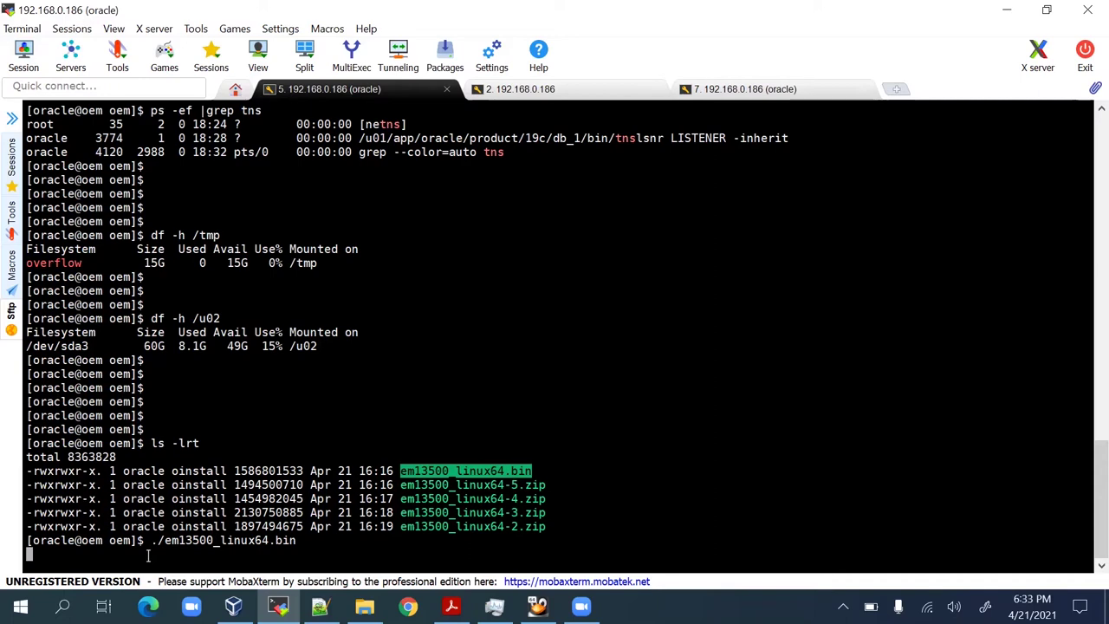
Review the installation guide PDF slide.
left_click(451, 606)
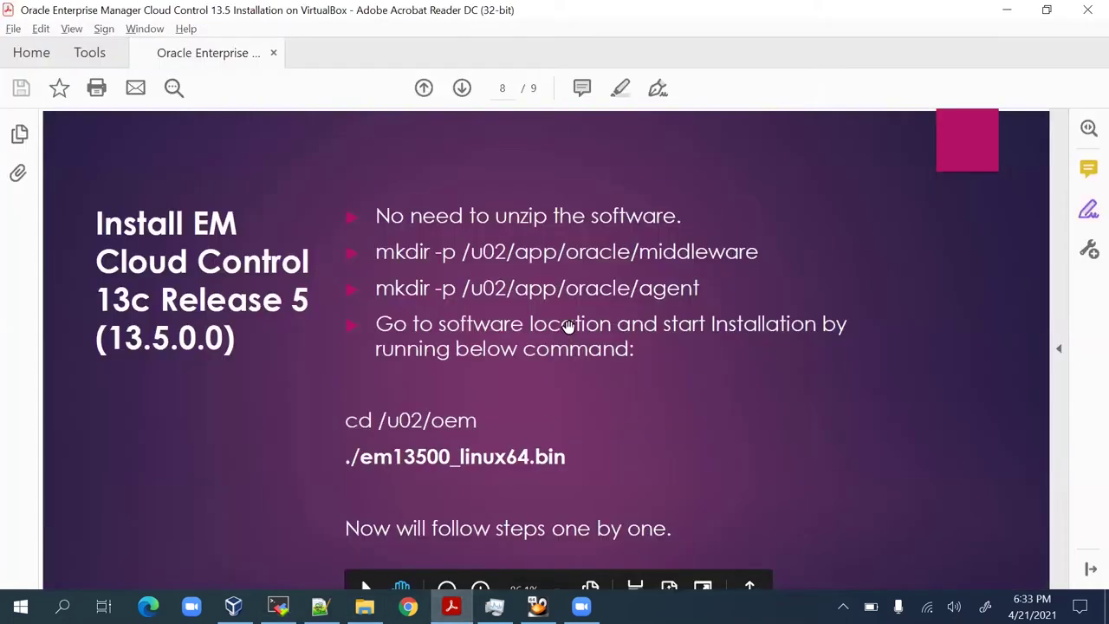
scroll(592, 395, "up", 6)
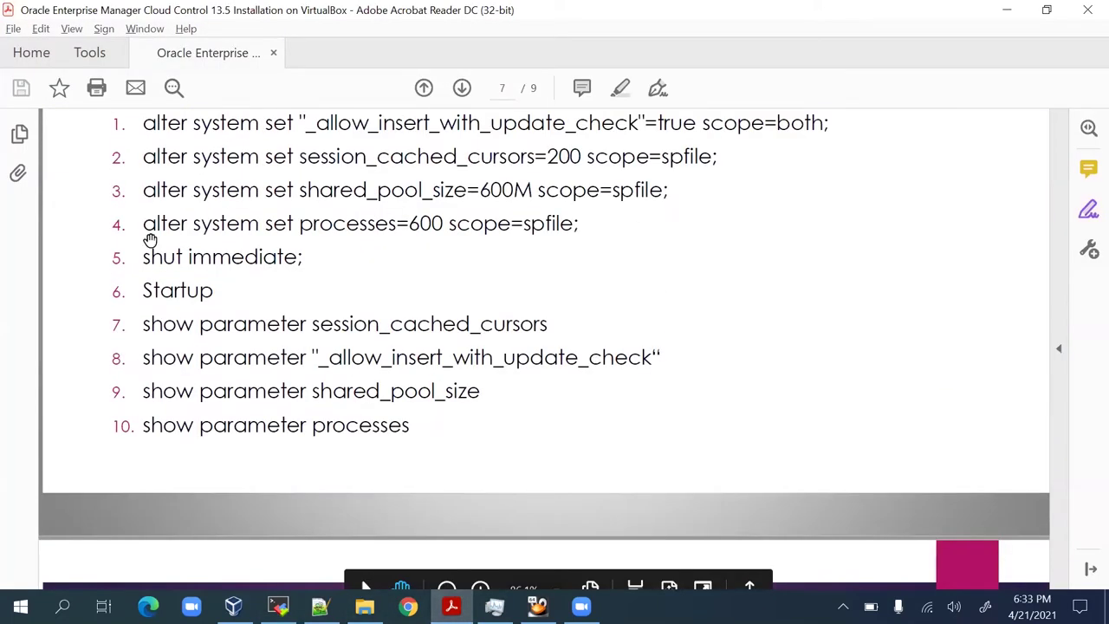
scroll(233, 320, "up", 2)
scroll(367, 317, "down", 5)
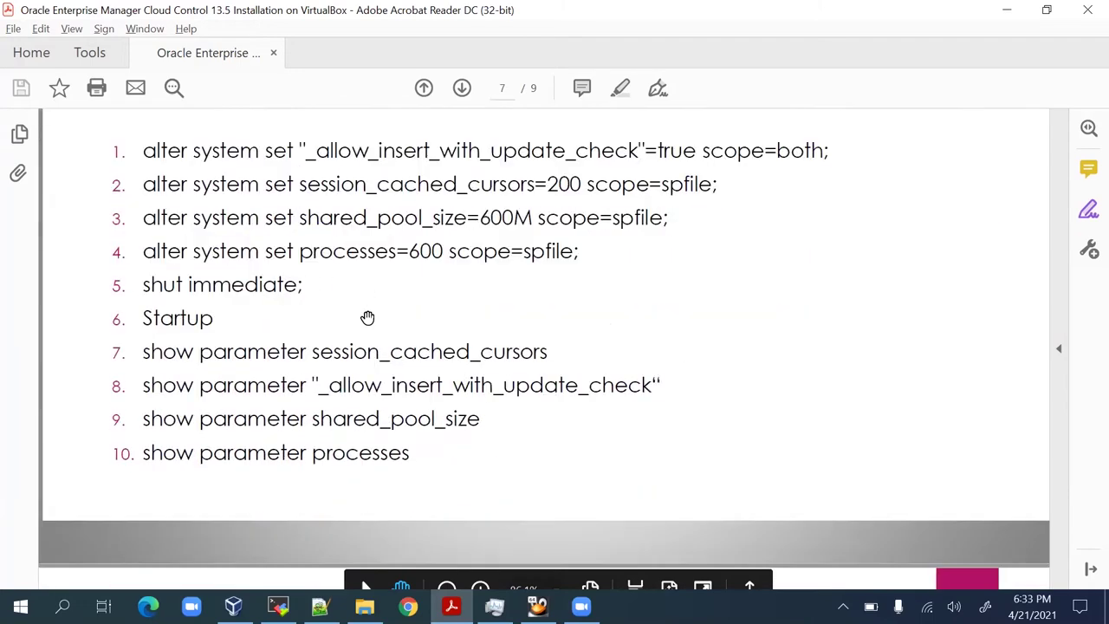
scroll(382, 354, "down", 3)
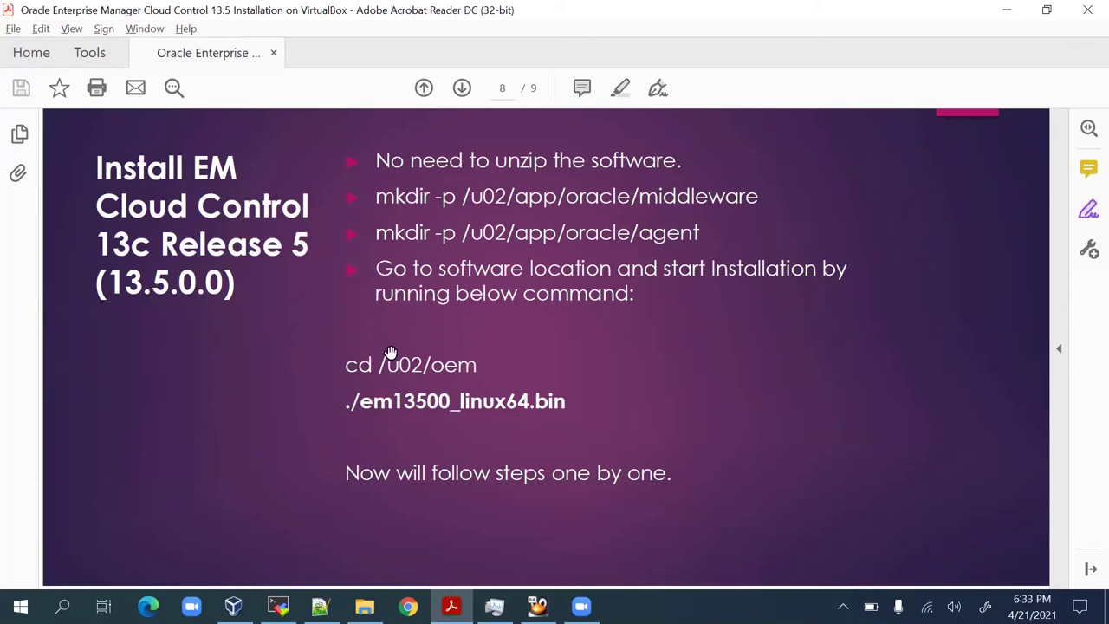
key("alt+Tab")
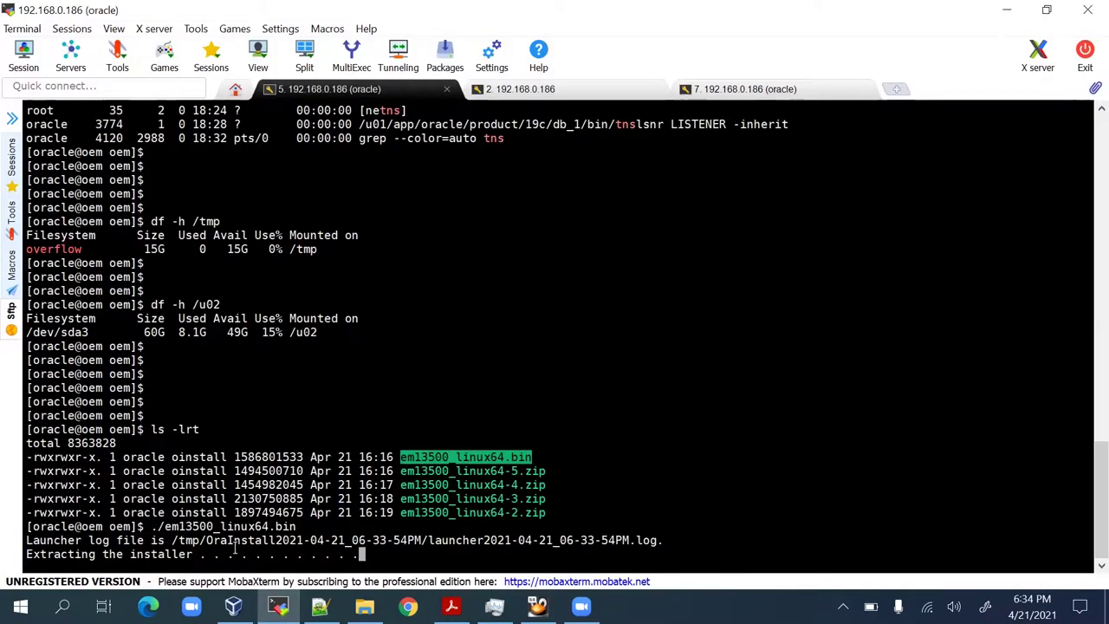
Follow the installer's launcher log with tail -100f in the root session.
double_click(225, 542)
key("ctrl+c")
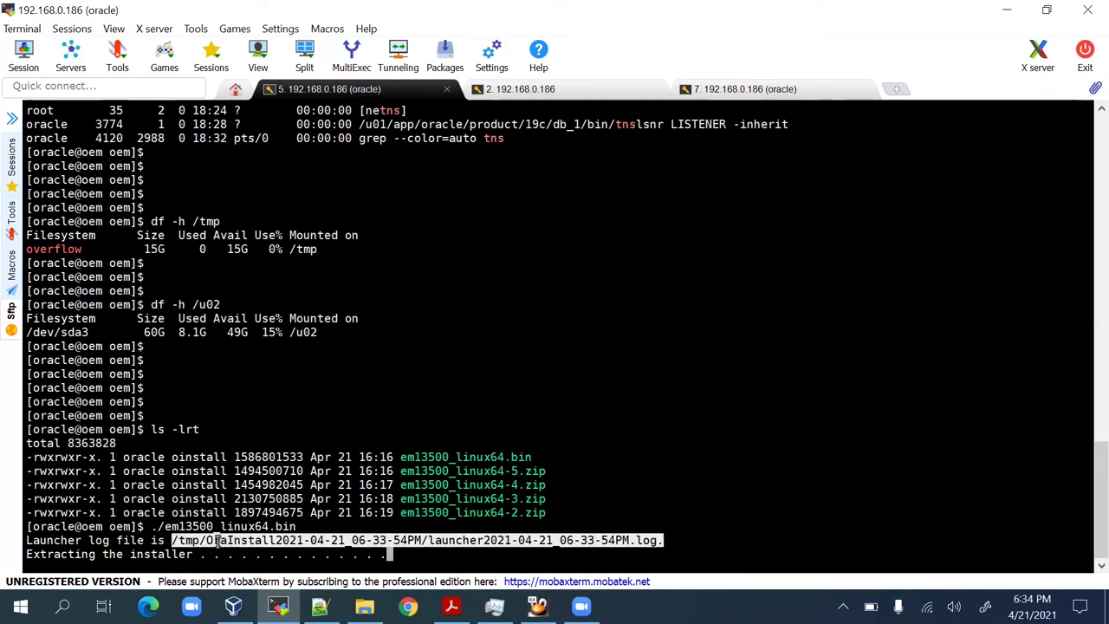
left_click(535, 90)
type("tail -100f")
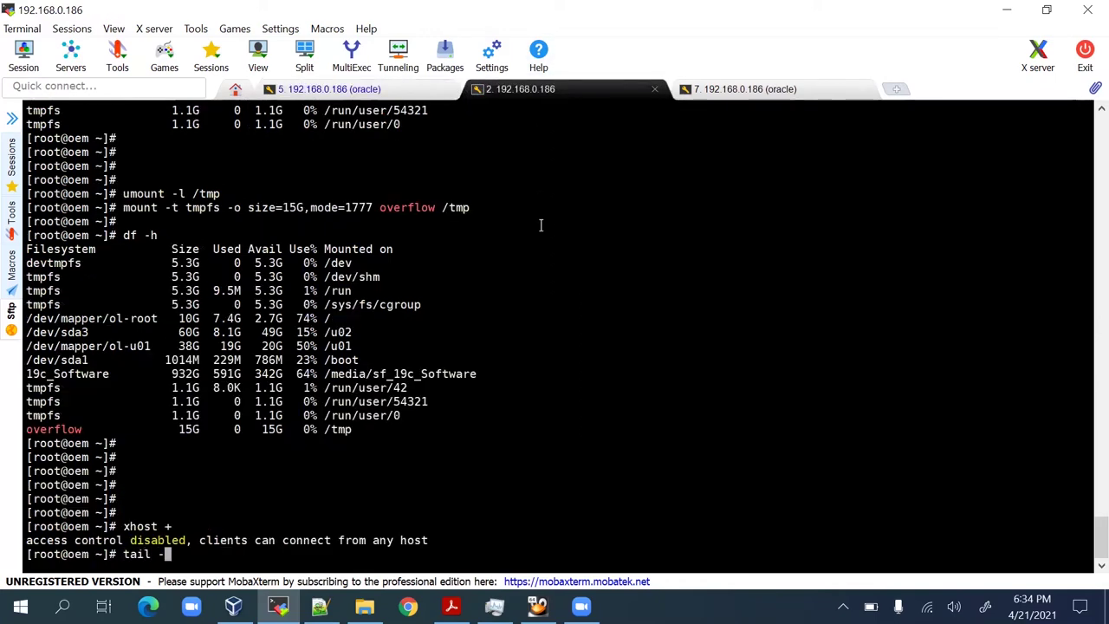
right_click(541, 225)
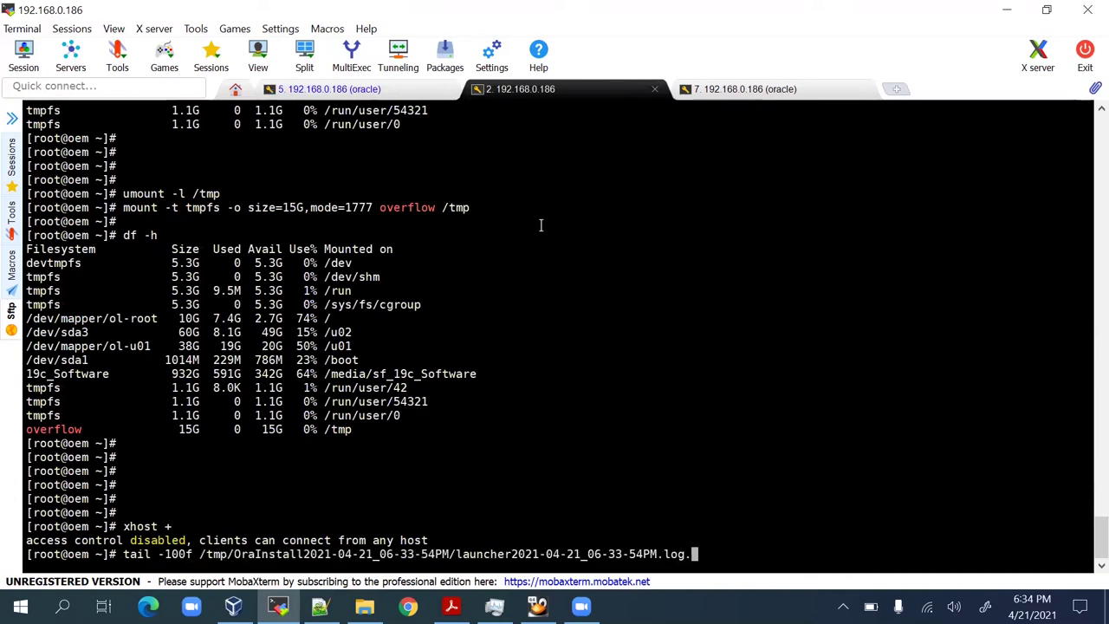
key("Return")
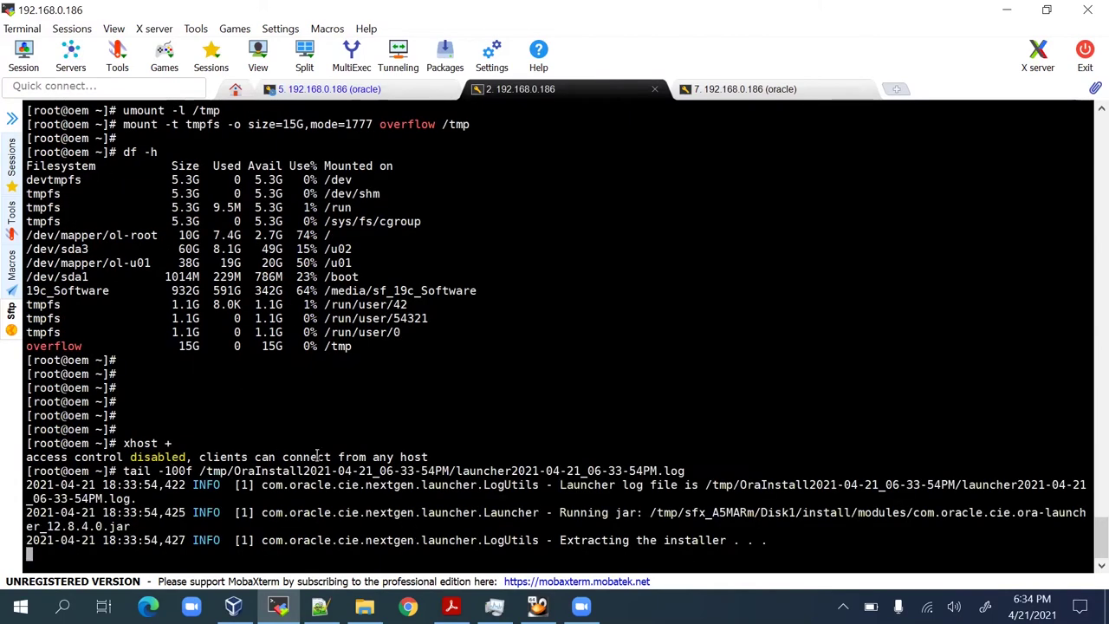
left_click_drag(414, 482, 716, 540)
left_click(684, 545)
triple_click(684, 542)
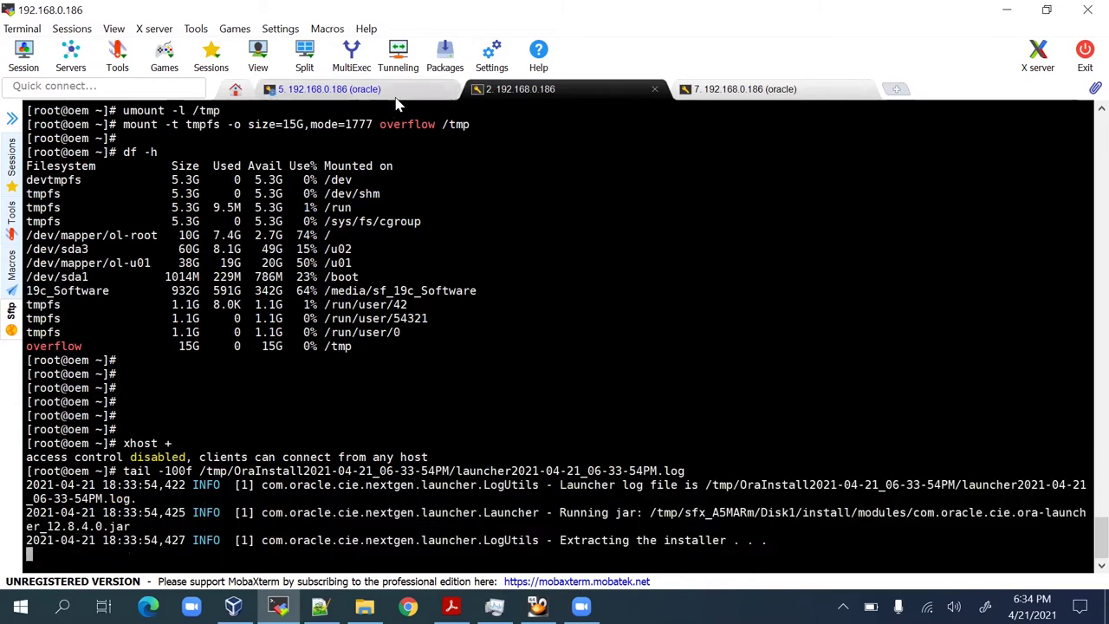
Confirm the installer extraction reports Done in the oracle session.
left_click(355, 89)
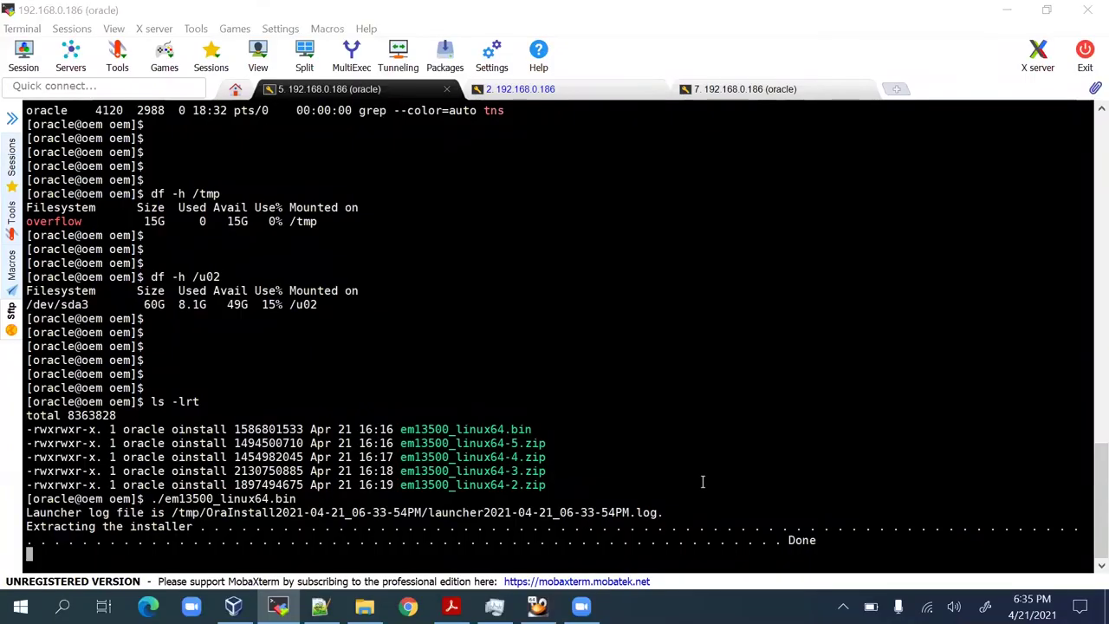
left_click_drag(574, 536, 1082, 539)
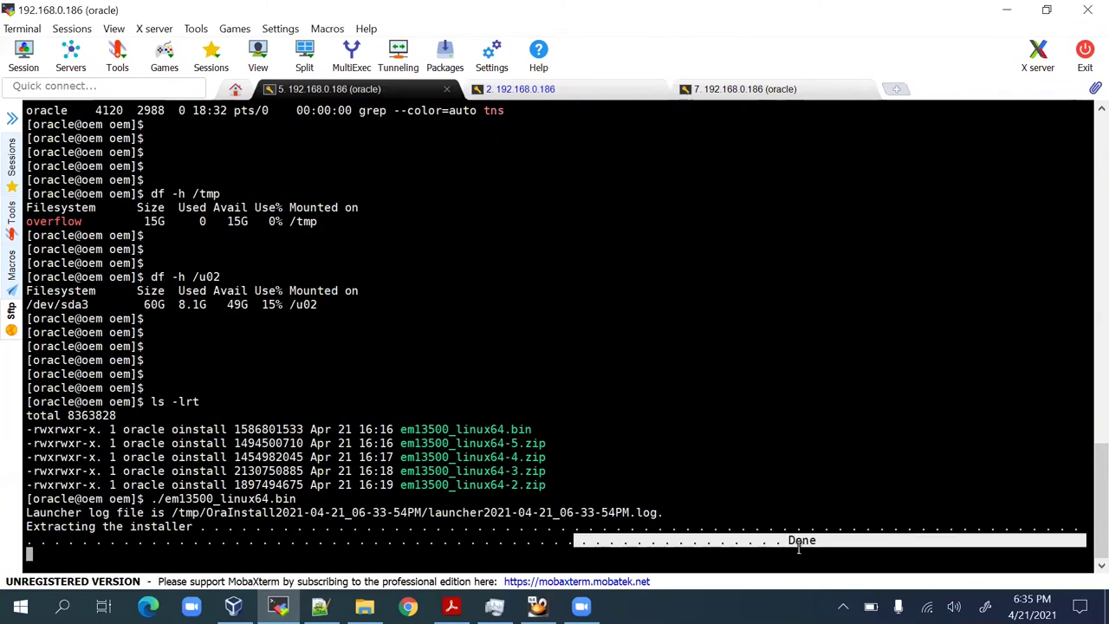
left_click(801, 539)
double_click(801, 540)
left_click(456, 480)
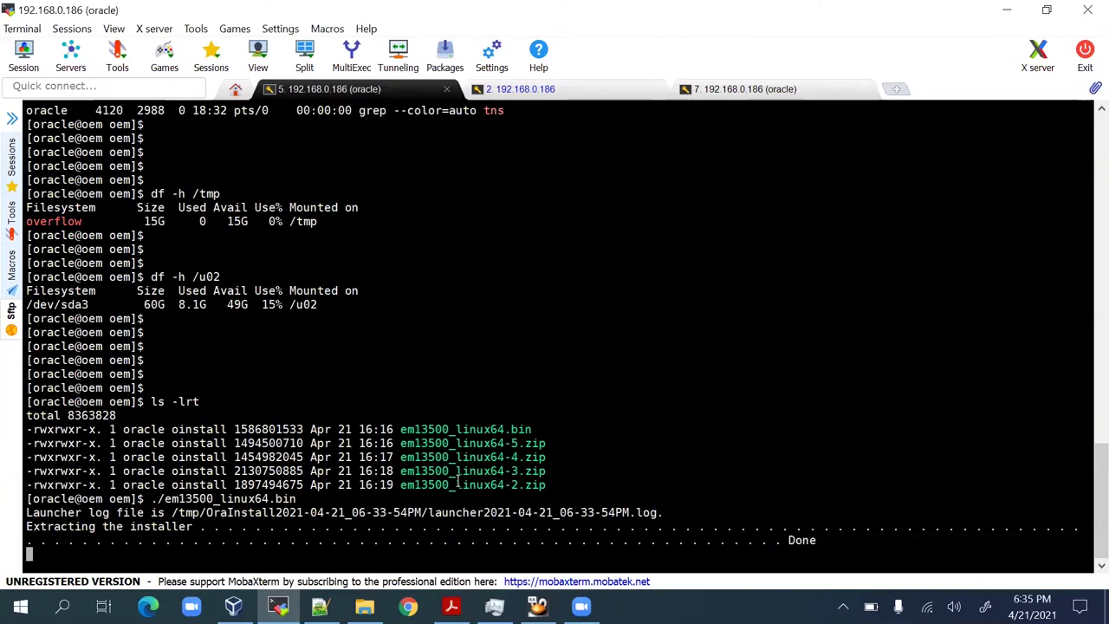
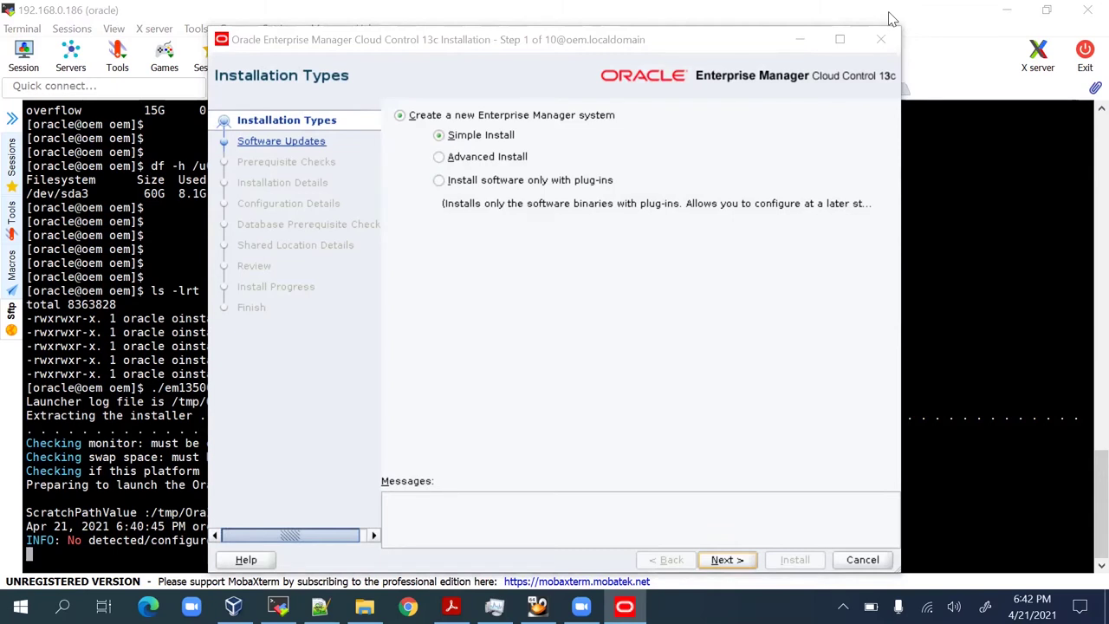
Choose Advanced Install, skip software updates, and run the prerequisite checks.
left_click(505, 365)
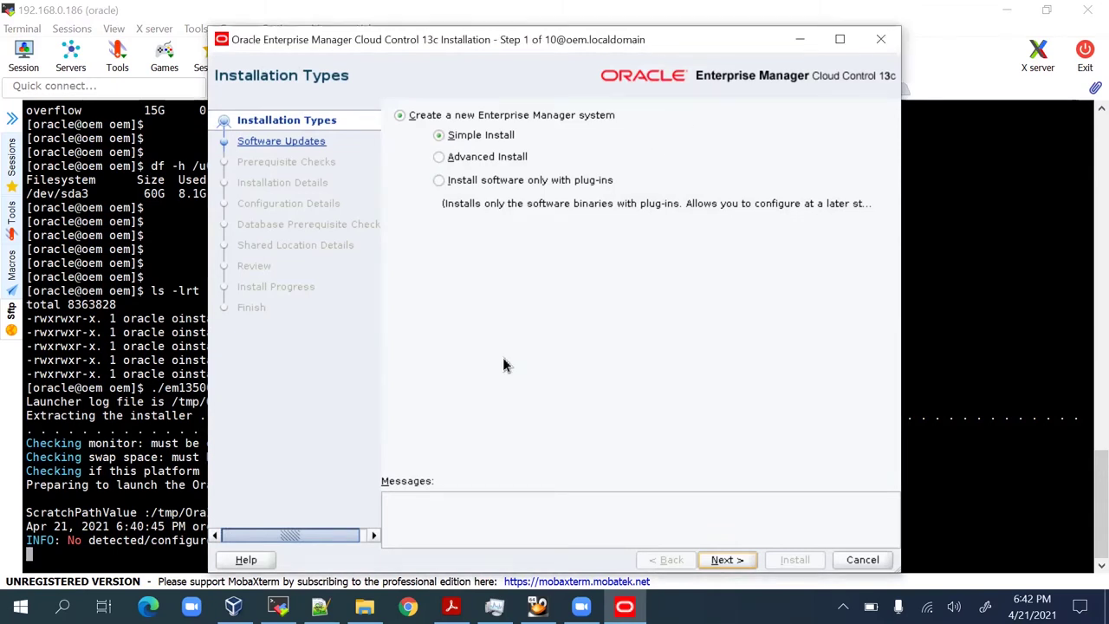
left_click(482, 158)
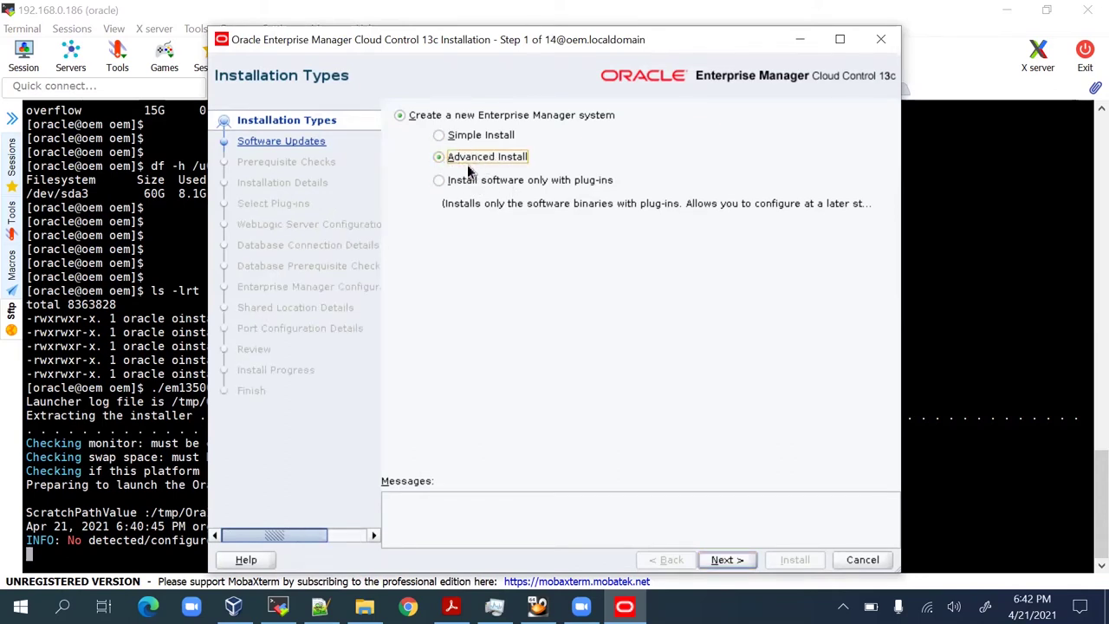
left_click(730, 559)
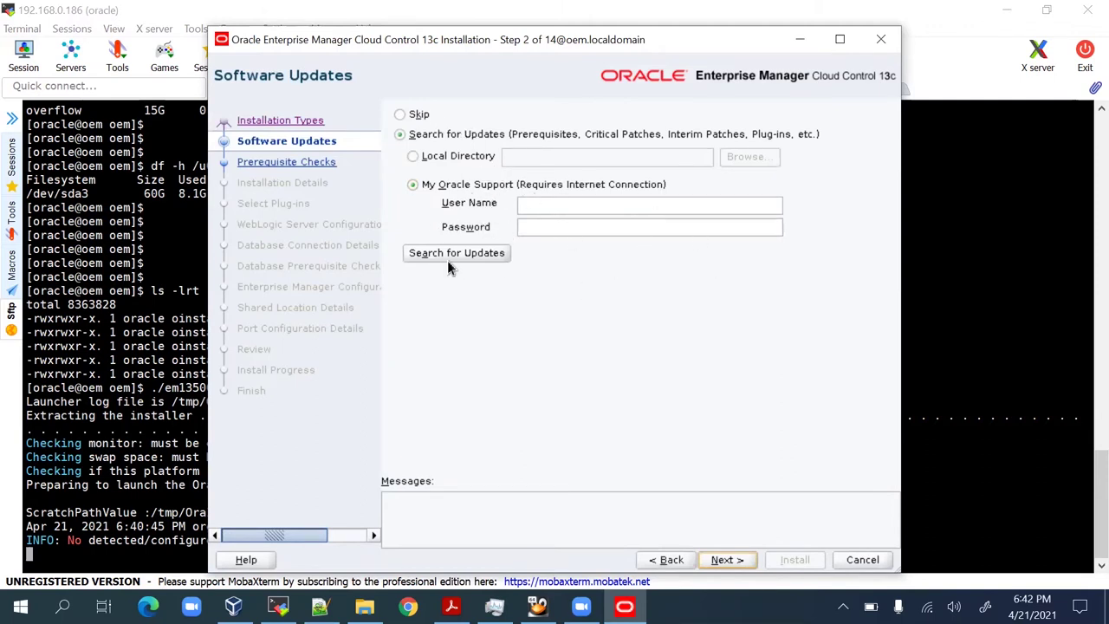
left_click(419, 116)
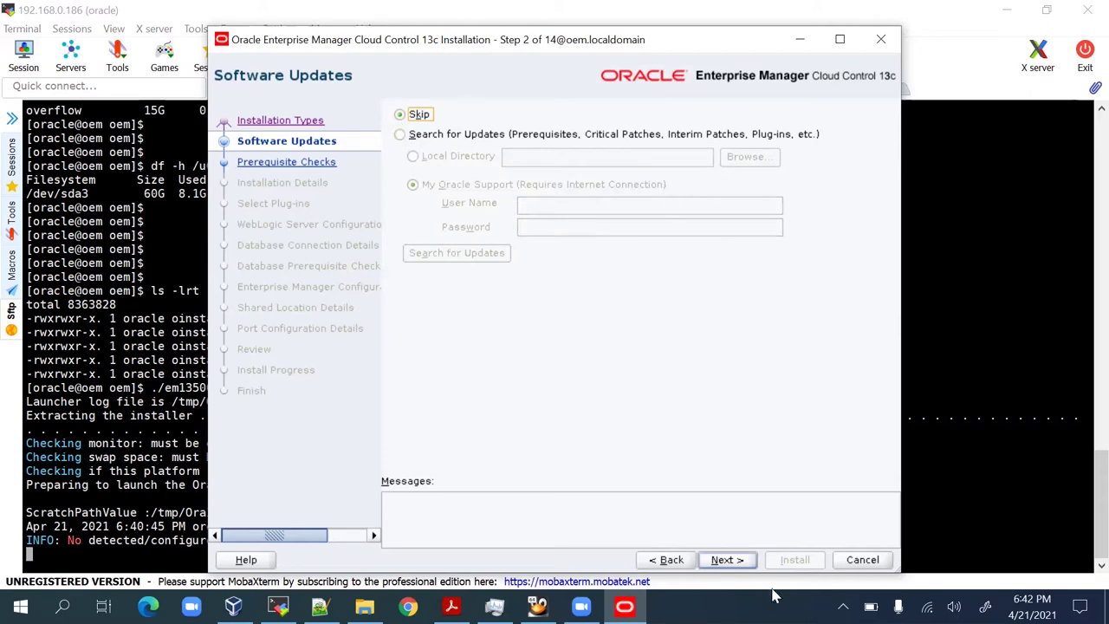
left_click(736, 561)
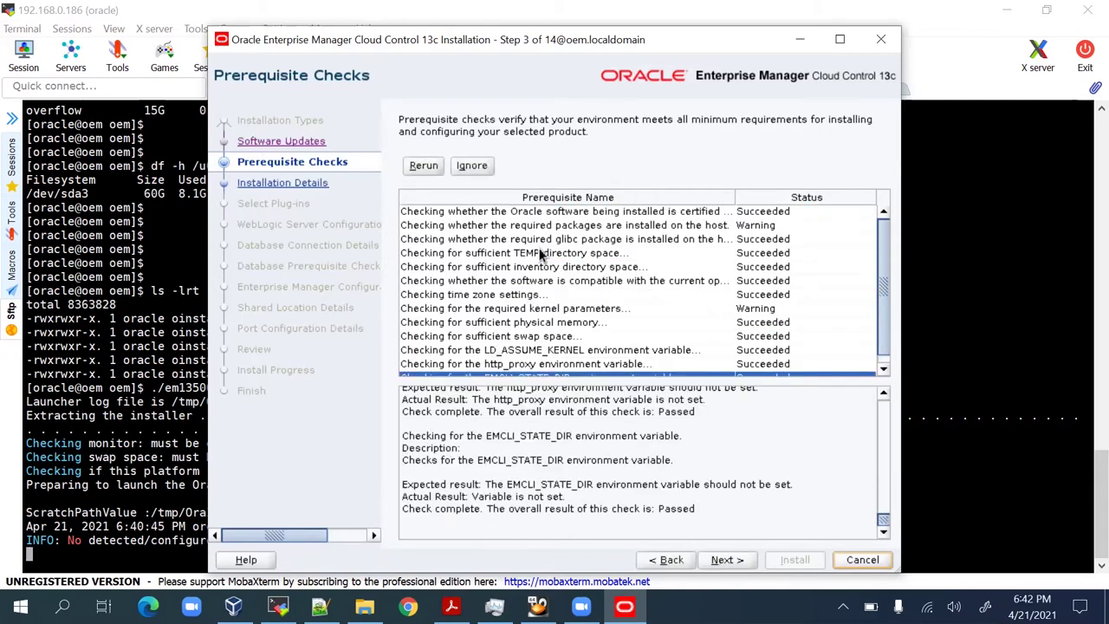
Review the required packages and kernel parameters warnings, then proceed past them anyway.
left_click(656, 227)
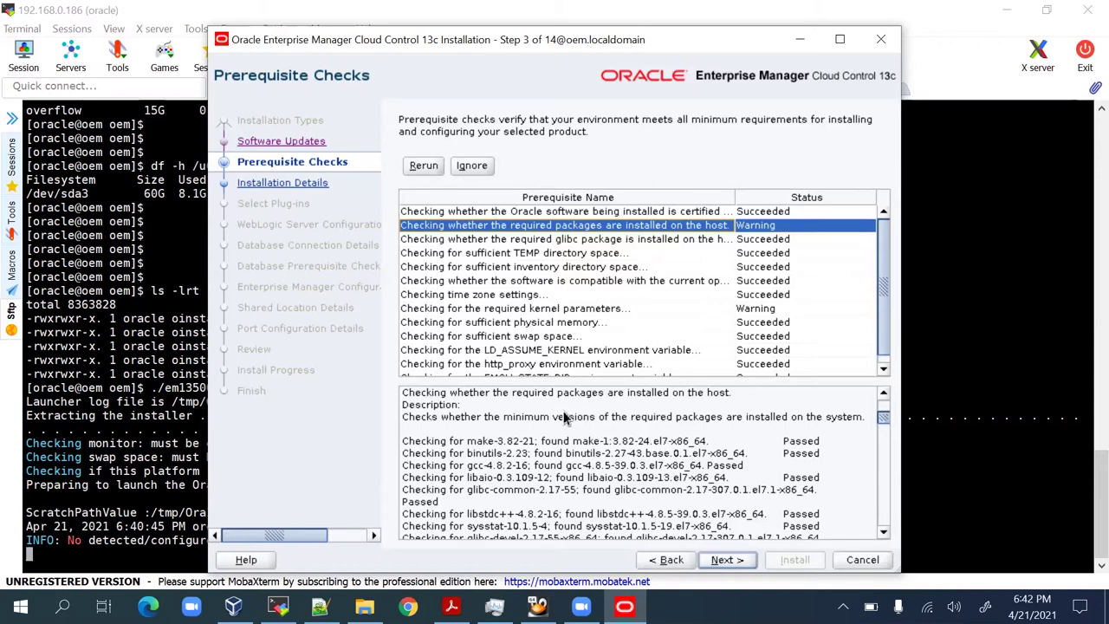
left_click(578, 312)
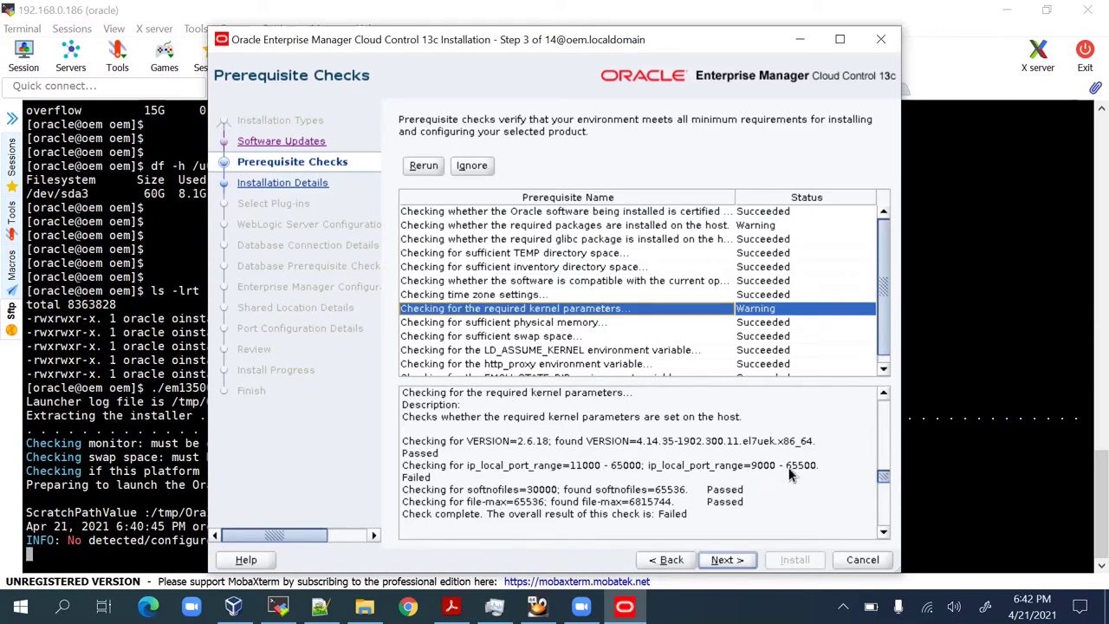
left_click(732, 559)
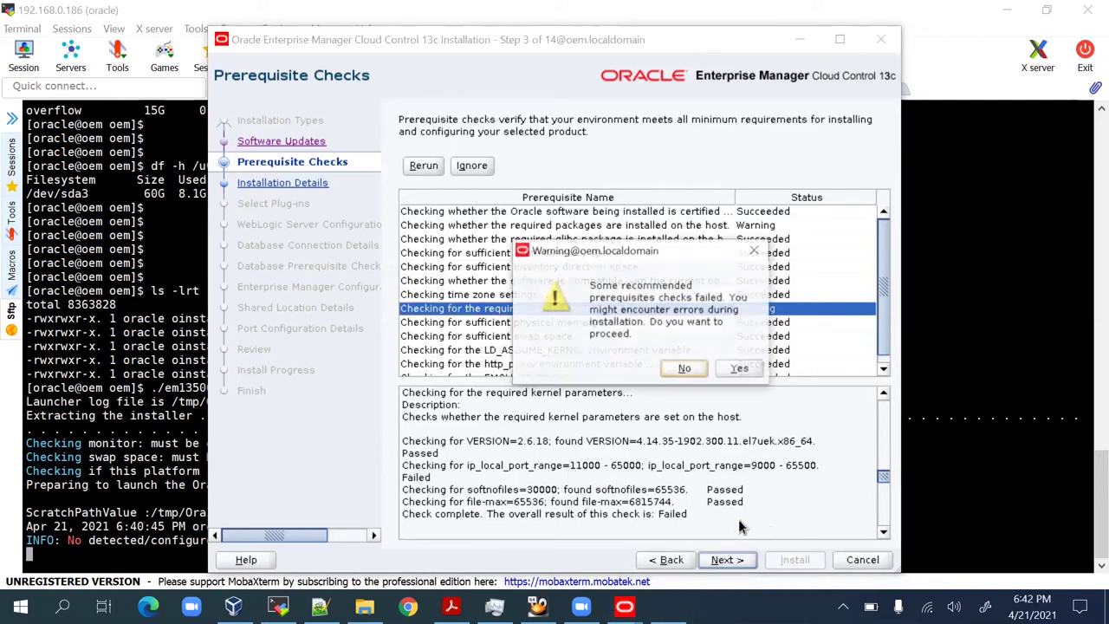
left_click(739, 369)
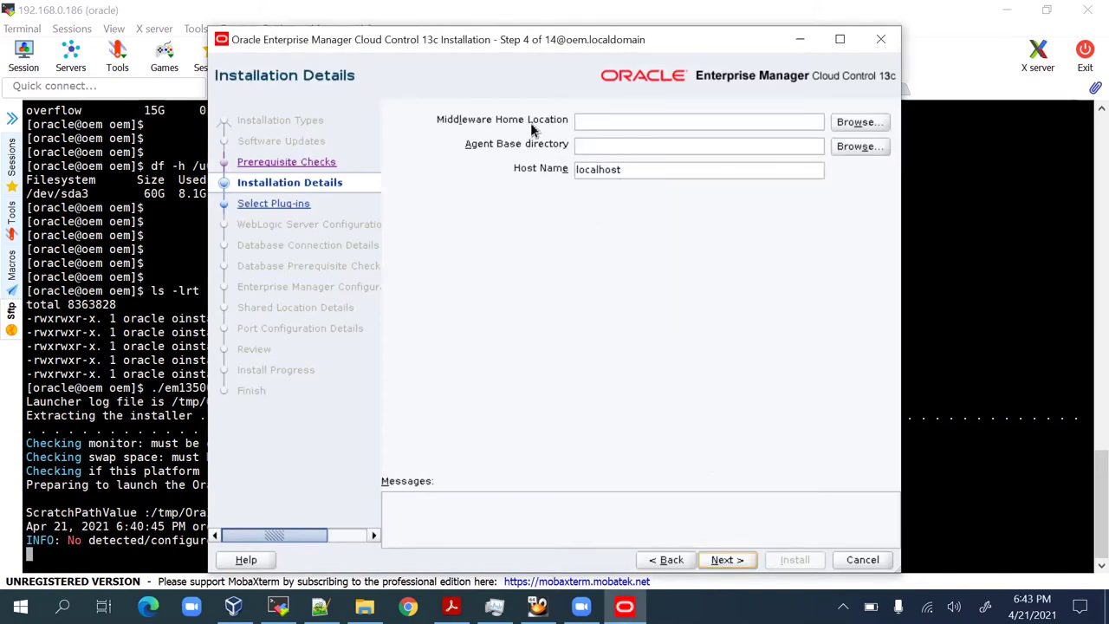
Fill Middleware Home Location with /u02/app/oracle/middleware copied from the environment notes.
left_click(320, 606)
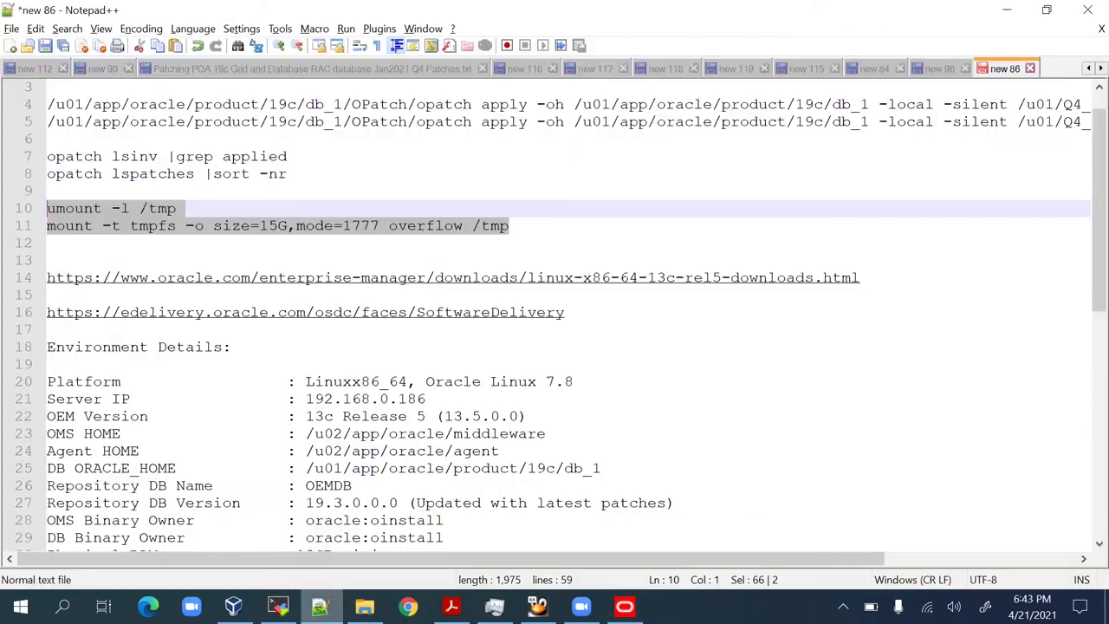
scroll(458, 437, "down", 6)
scroll(484, 369, "up", 2)
scroll(483, 368, "up", 1)
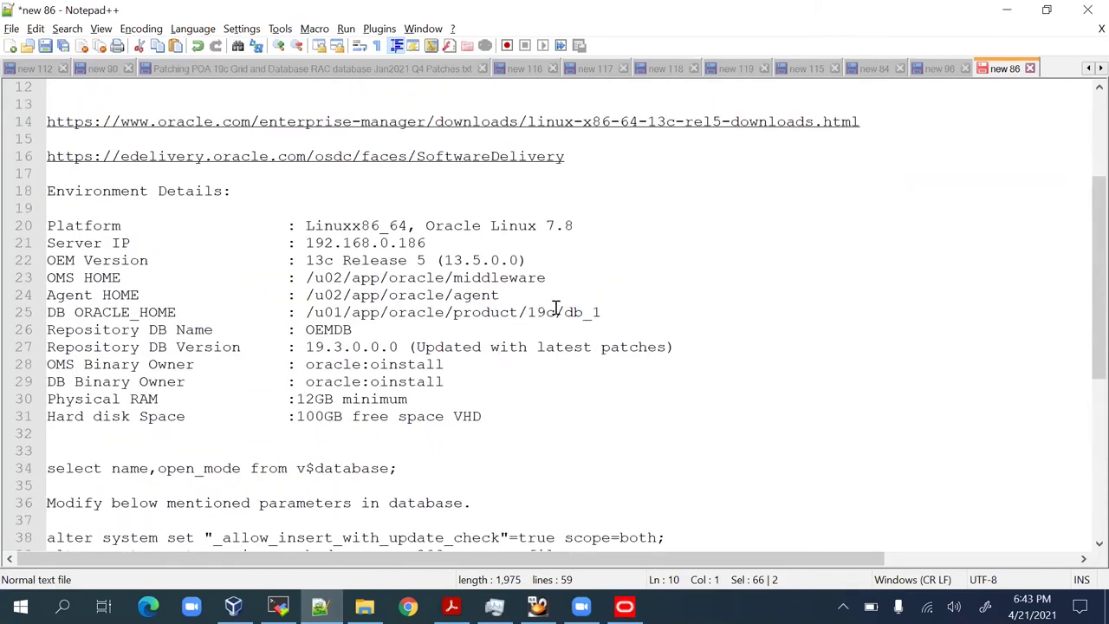
left_click_drag(547, 279, 307, 286)
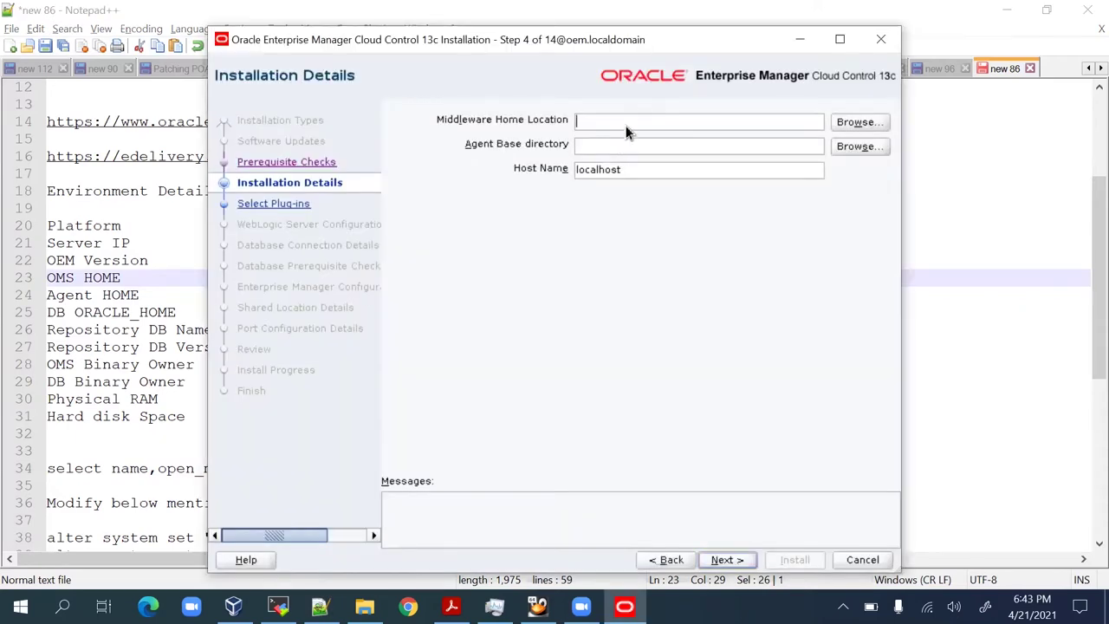
type("/u02/app/oracle/middleware")
left_click(631, 145)
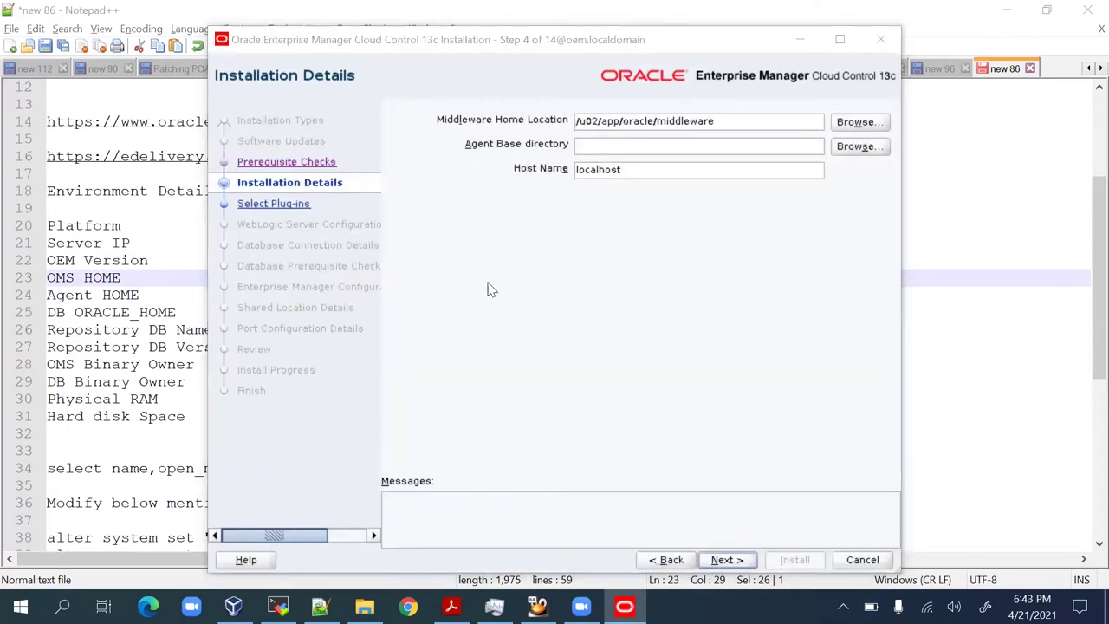
Set Agent Base directory to /u02/app/oracle/agent copied from the notes.
key("alt+Tab")
left_click_drag(499, 294, 305, 294)
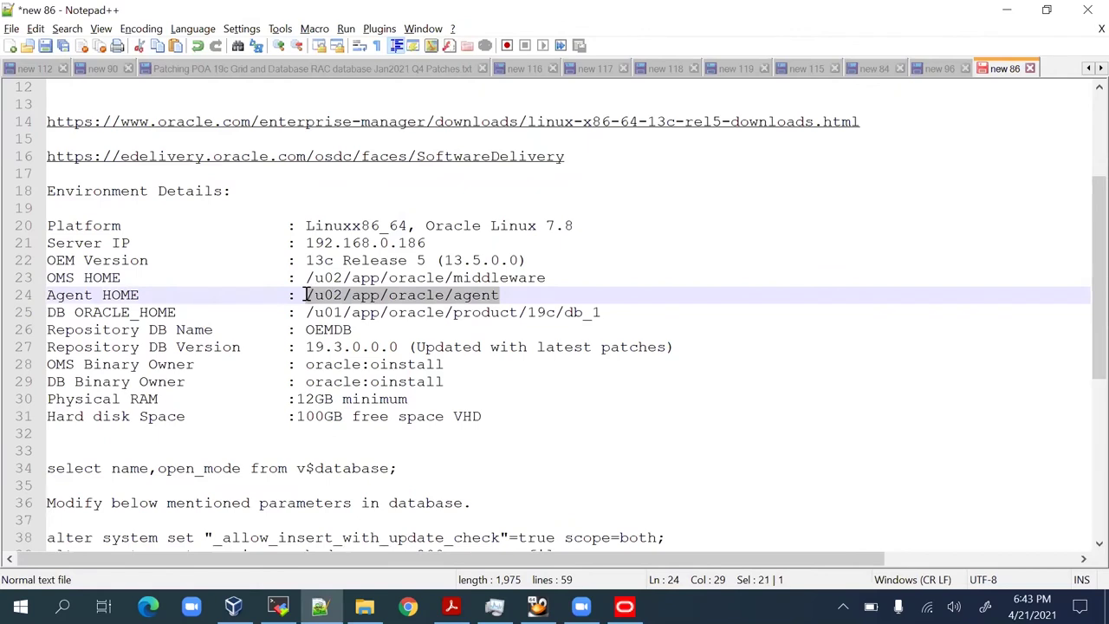
key("ctrl+c")
key("alt+Tab")
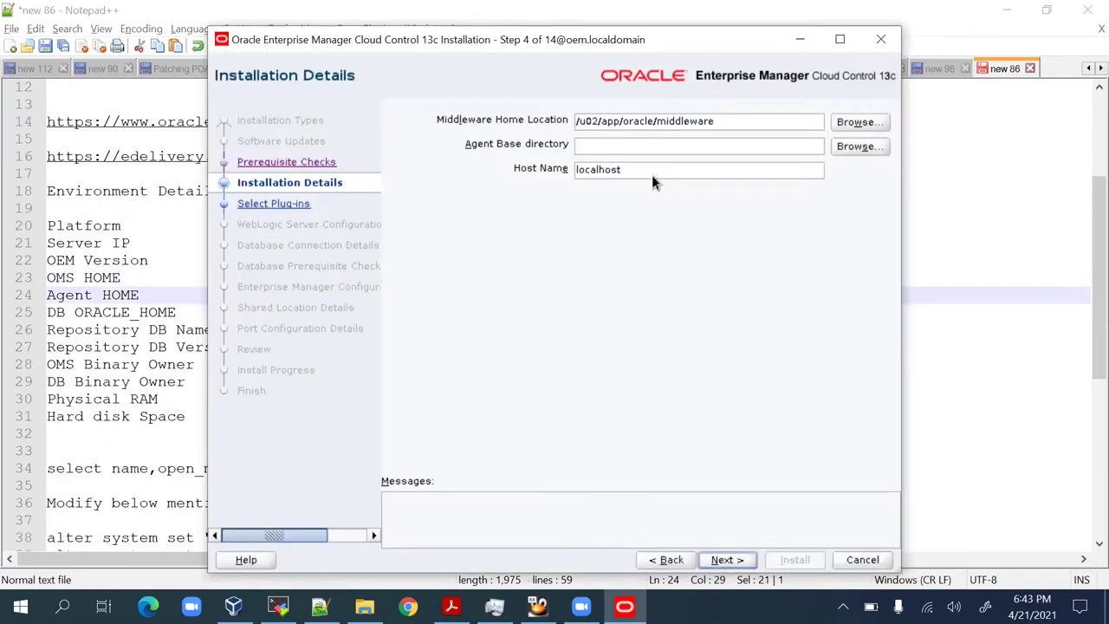
key("ctrl+v")
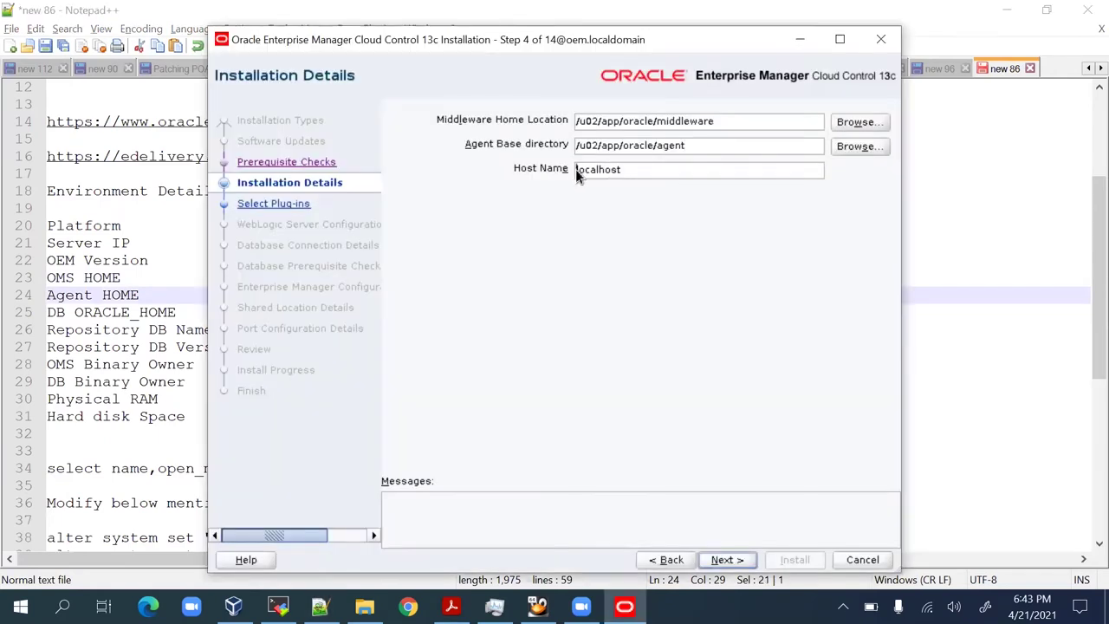
Change the host name to oem.localdomain and accept the host name warning.
double_click(589, 170)
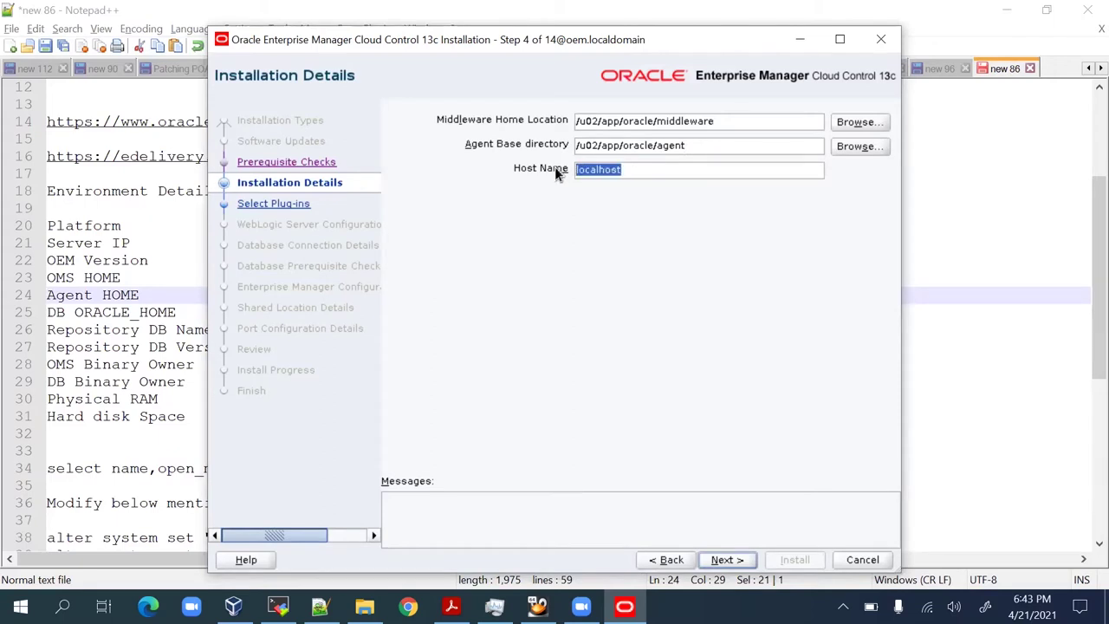
type("oem.localdomain")
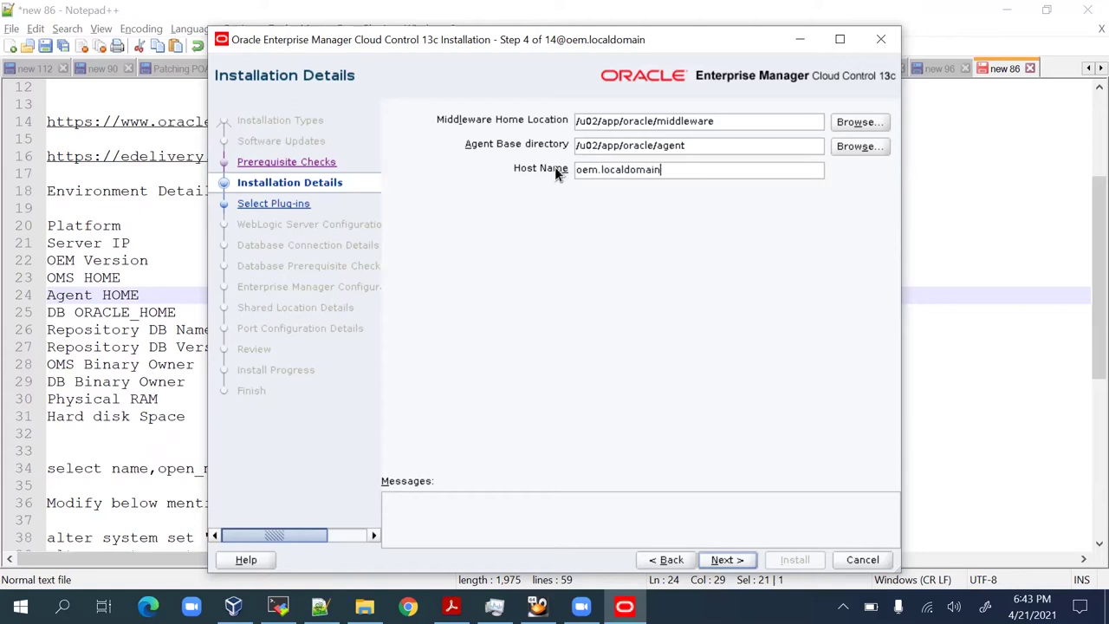
left_click(734, 562)
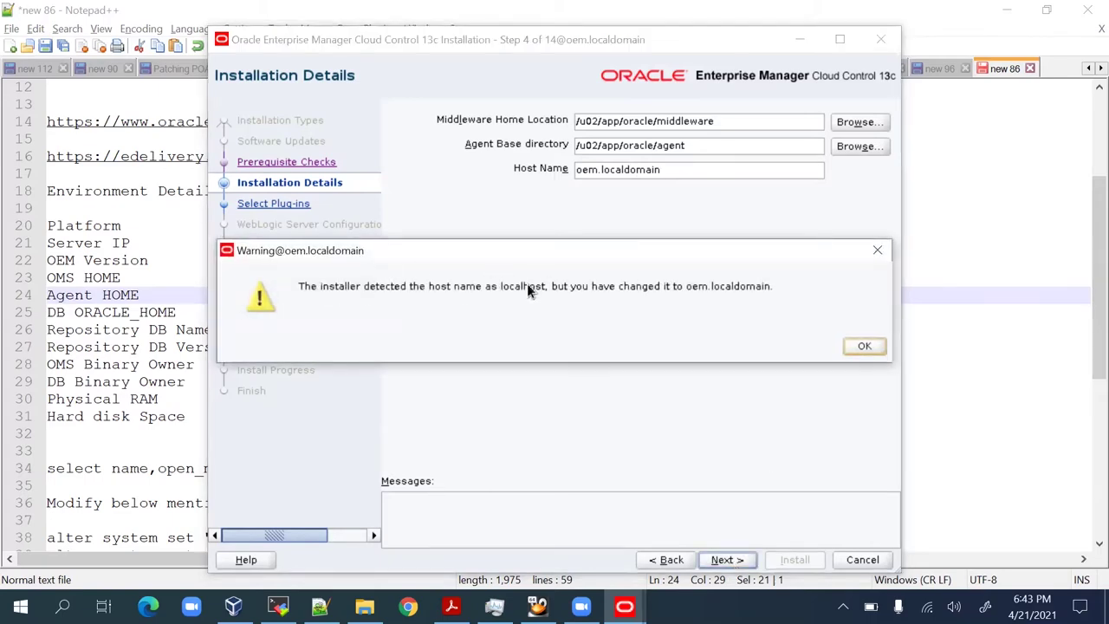
left_click(860, 347)
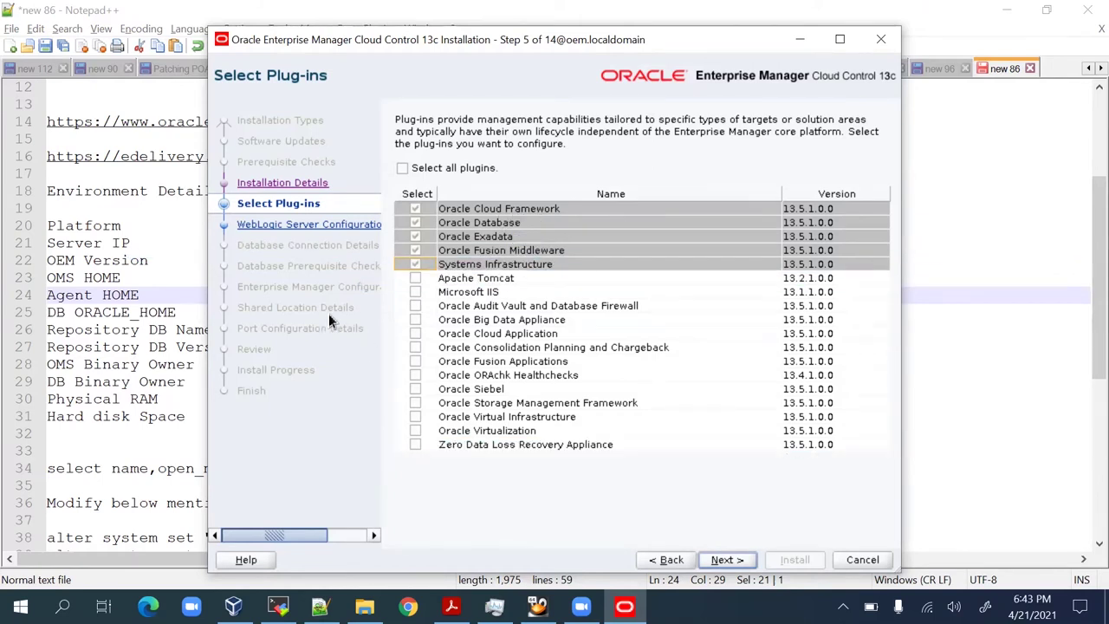
Keep the default plug-ins, then enter and confirm the WebLogic and Node Manager passwords.
left_click(742, 561)
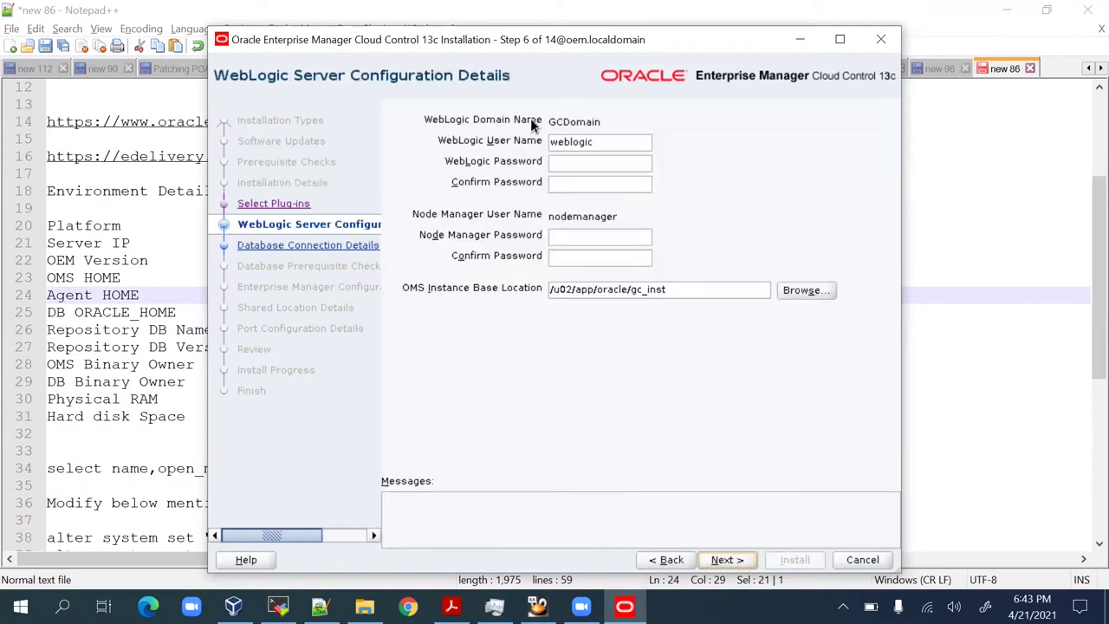
left_click(572, 165)
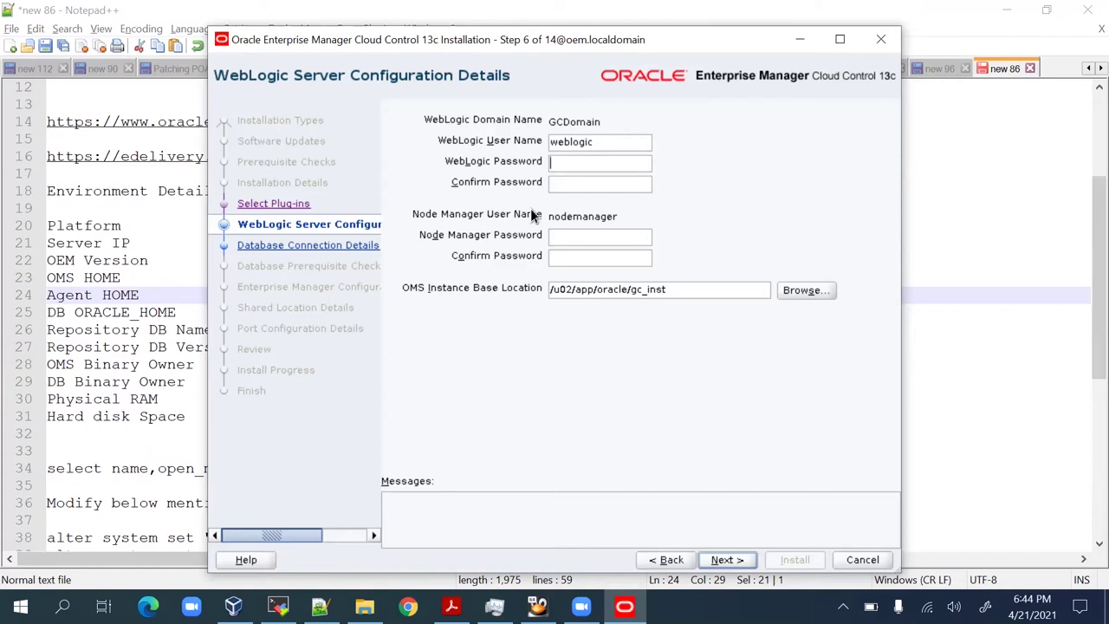
key("Tab")
key("Tab")
key("Tab")
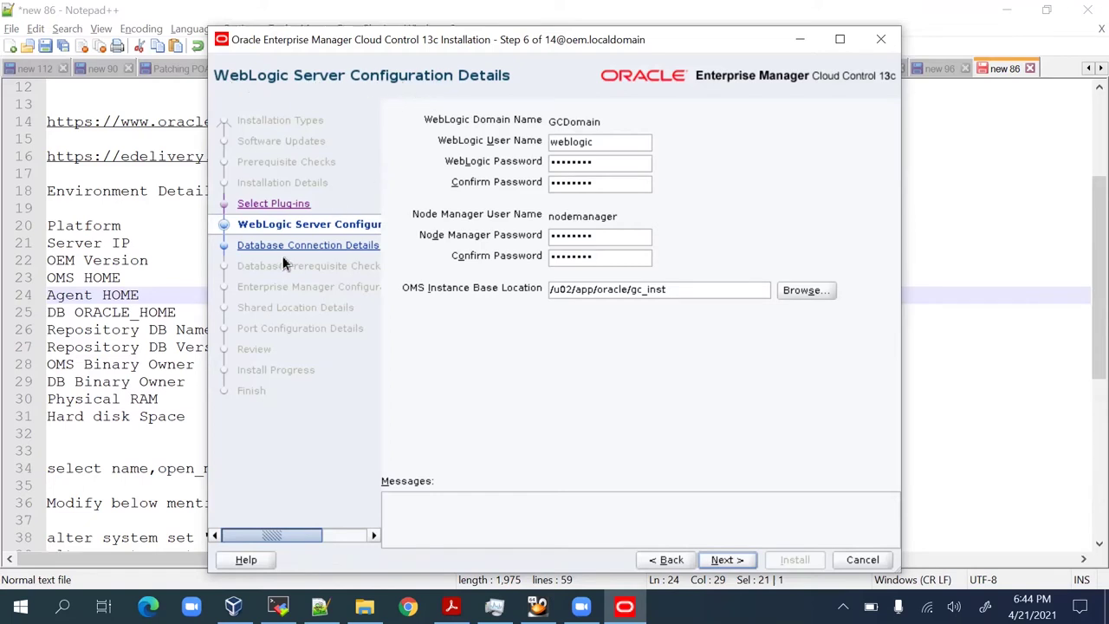
Enter database host oemdb, port 1521, SID oemdb, the SYS password, and keep SMALL deployment size.
left_click(726, 559)
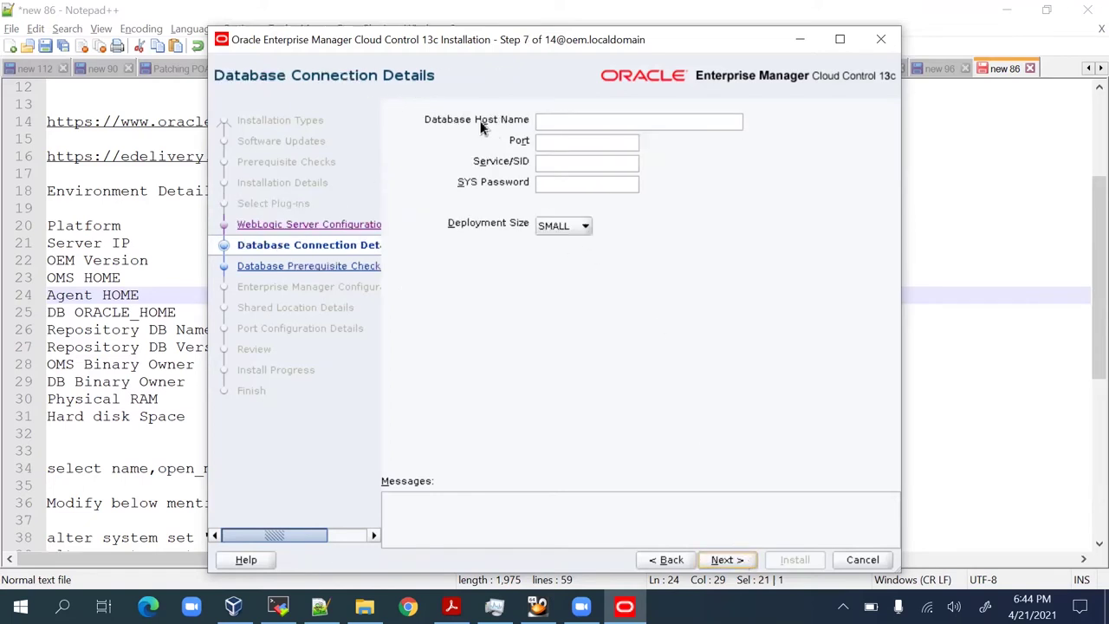
left_click(547, 126)
type("oemdb")
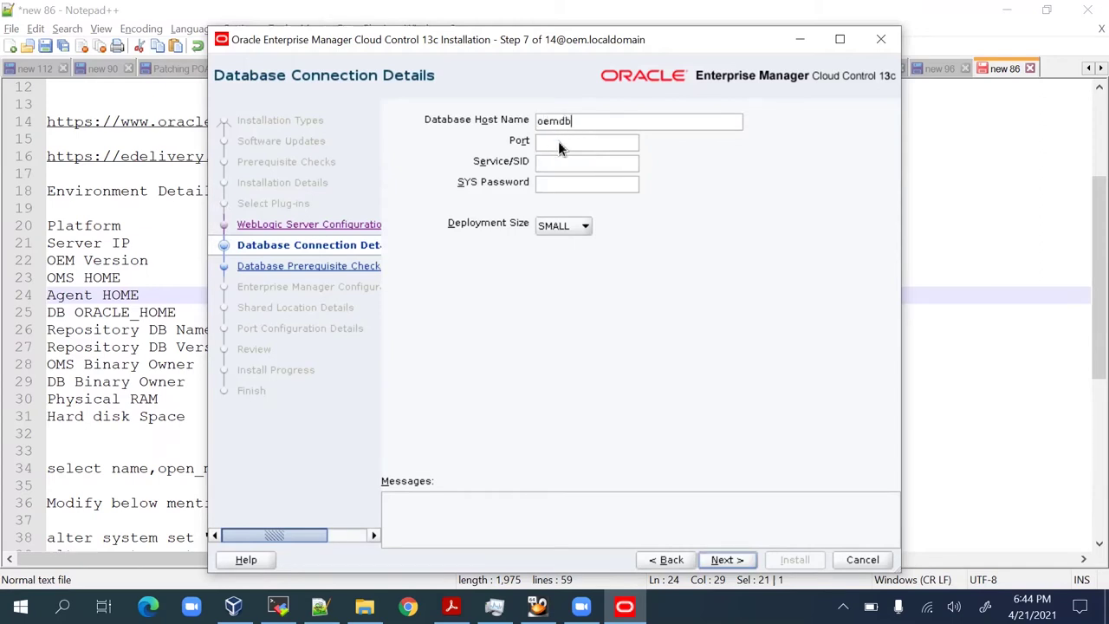
left_click(545, 143)
type("1521")
key("Tab")
type("oemdb")
key("Tab")
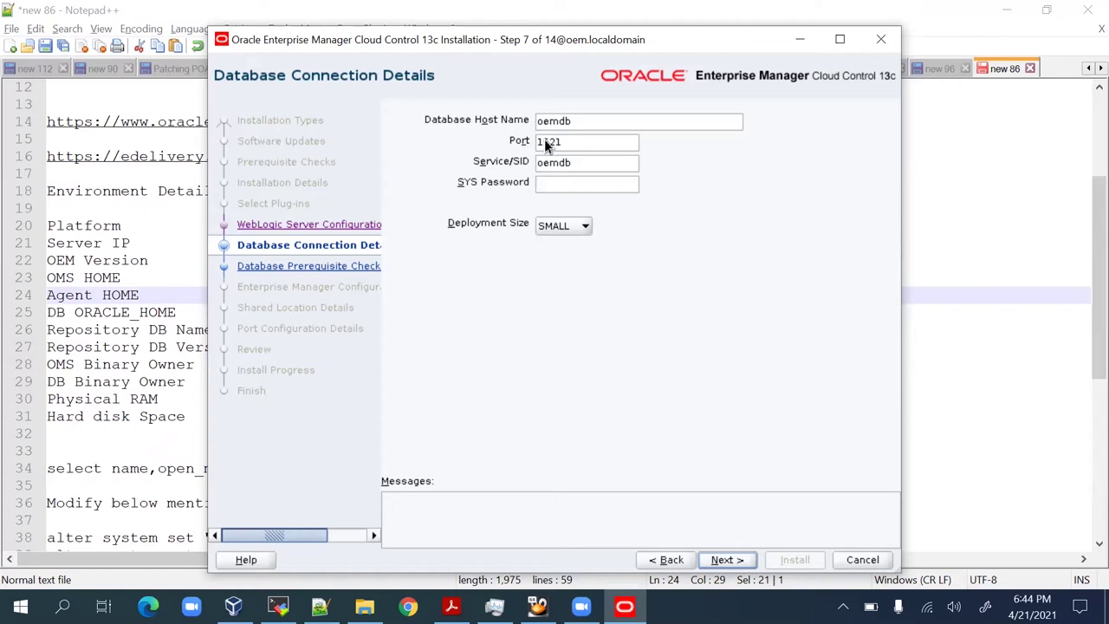
type("•••")
left_click(587, 225)
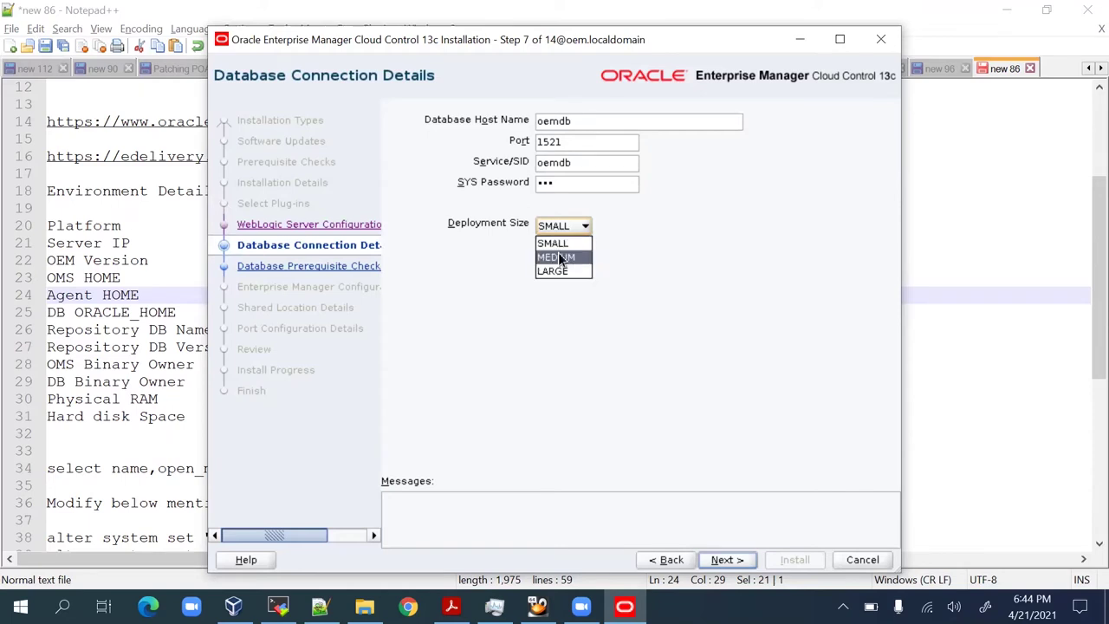
left_click(561, 243)
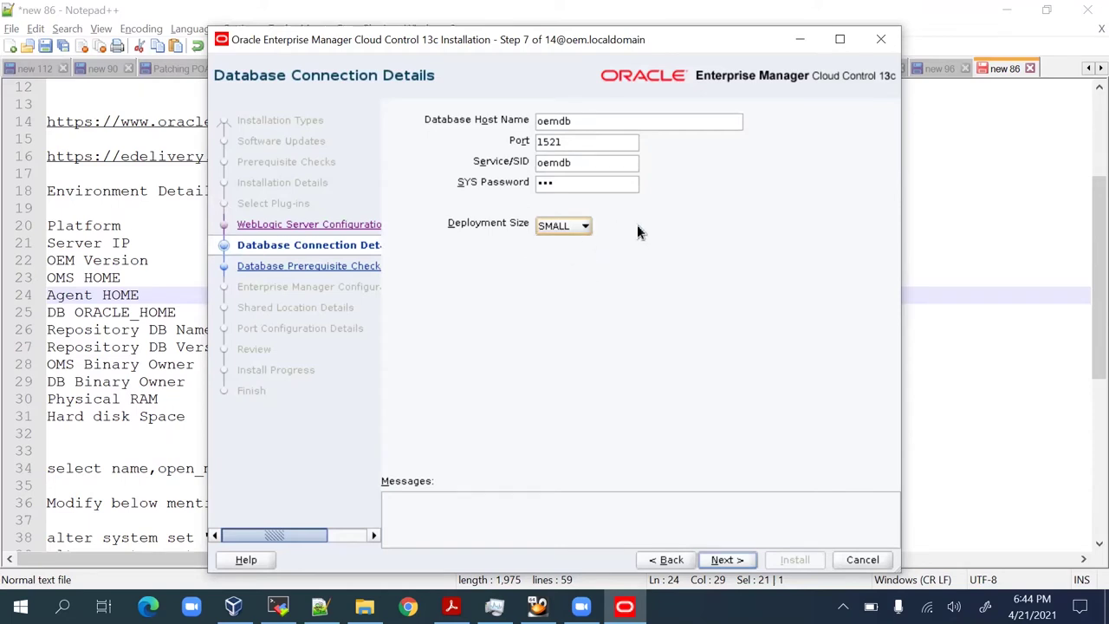
After the host-not-found error, retype the database host name as 'oemmlocaldomain' and resubmit.
left_click(723, 559)
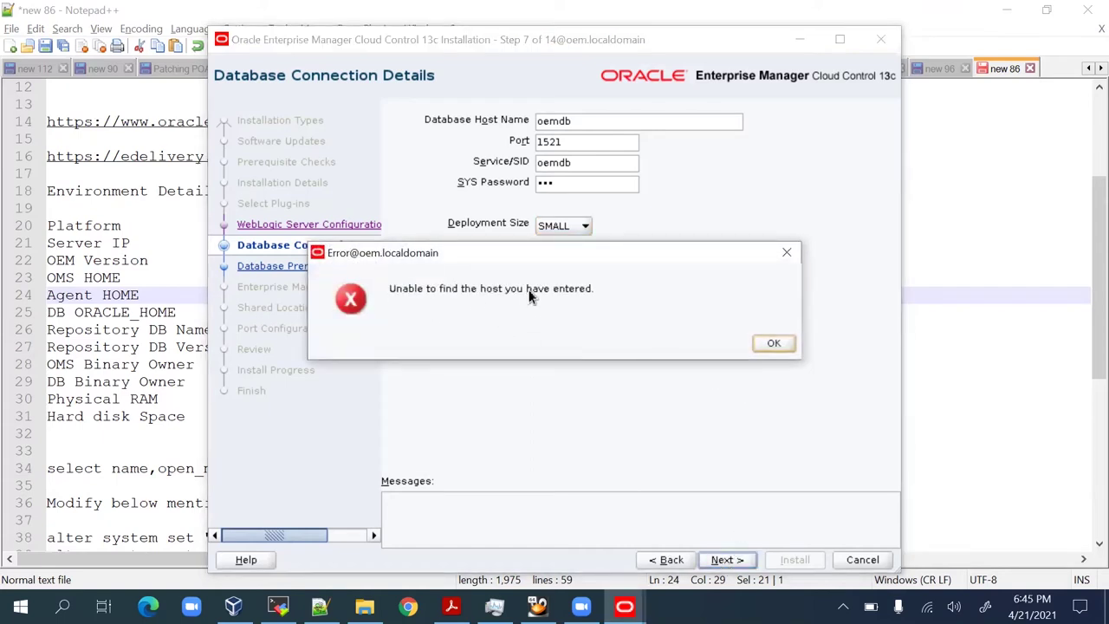
left_click(766, 343)
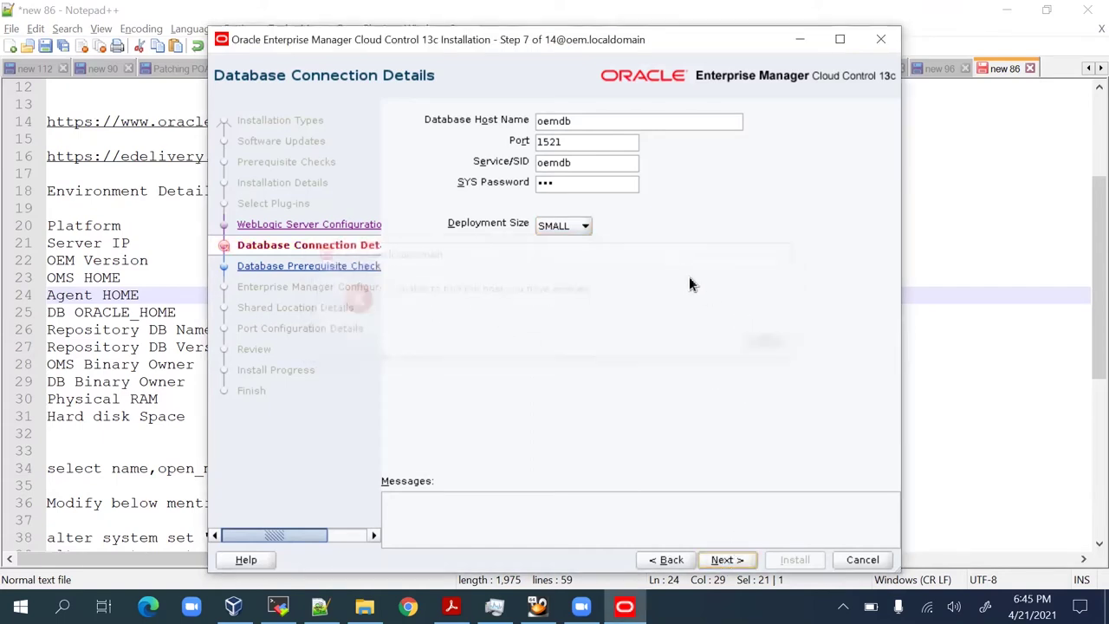
left_click(582, 121)
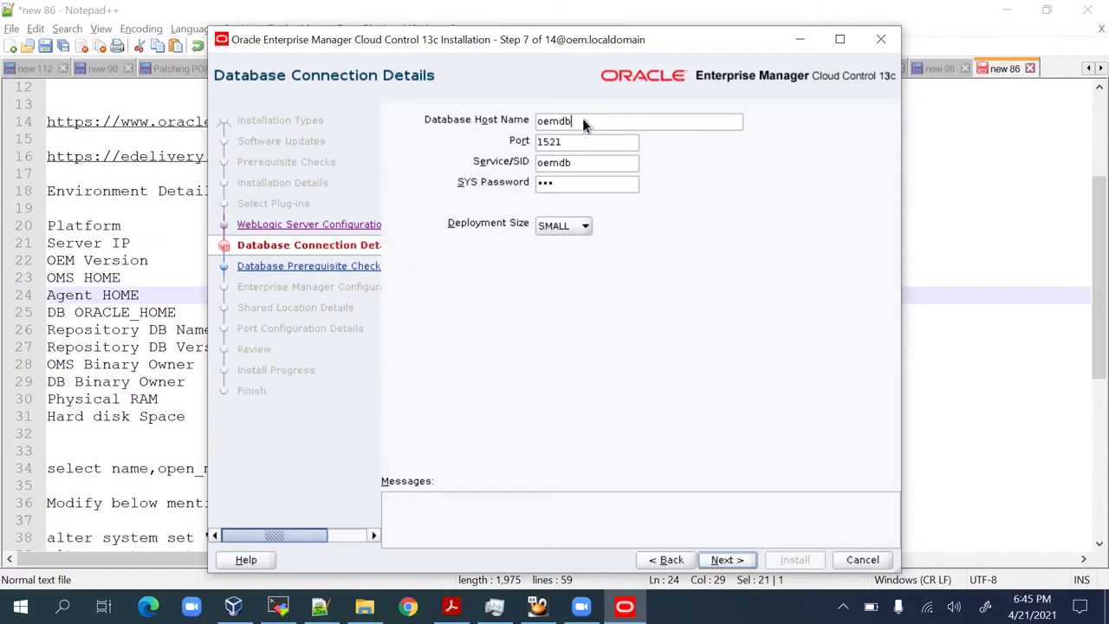
key("BackSpace")
key("BackSpace")
key("BackSpace")
key("BackSpace")
key("BackSpace")
type("oemmlocaldomain")
left_click(722, 559)
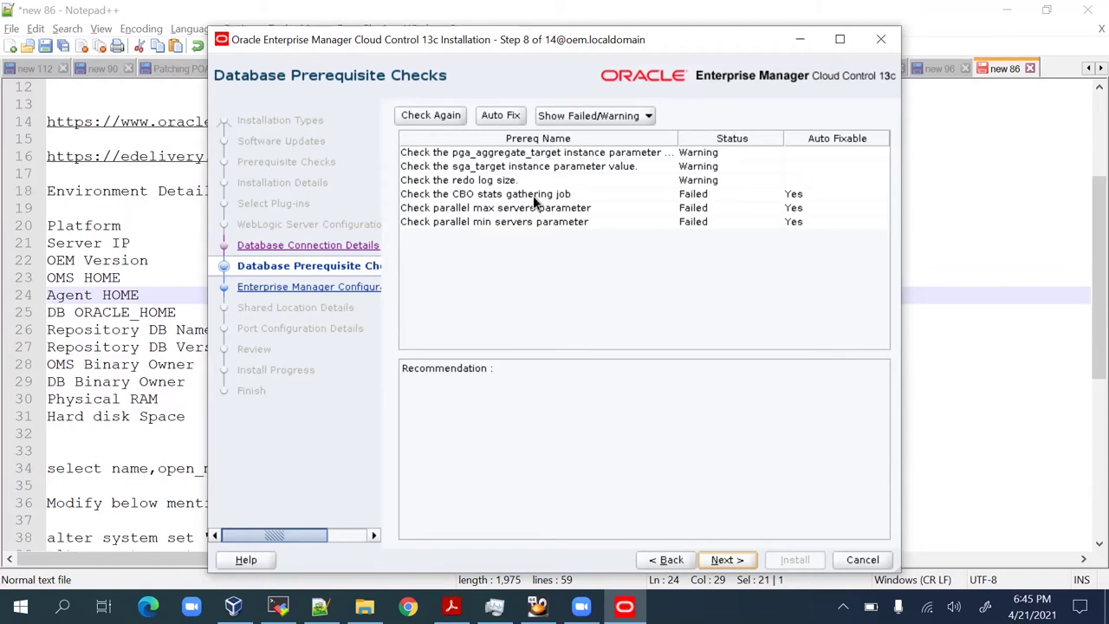
Auto-fix failed checks, review pga_aggregate_target, sga_target and redo log warnings, and accept the AL32UTF8 notice.
left_click(512, 116)
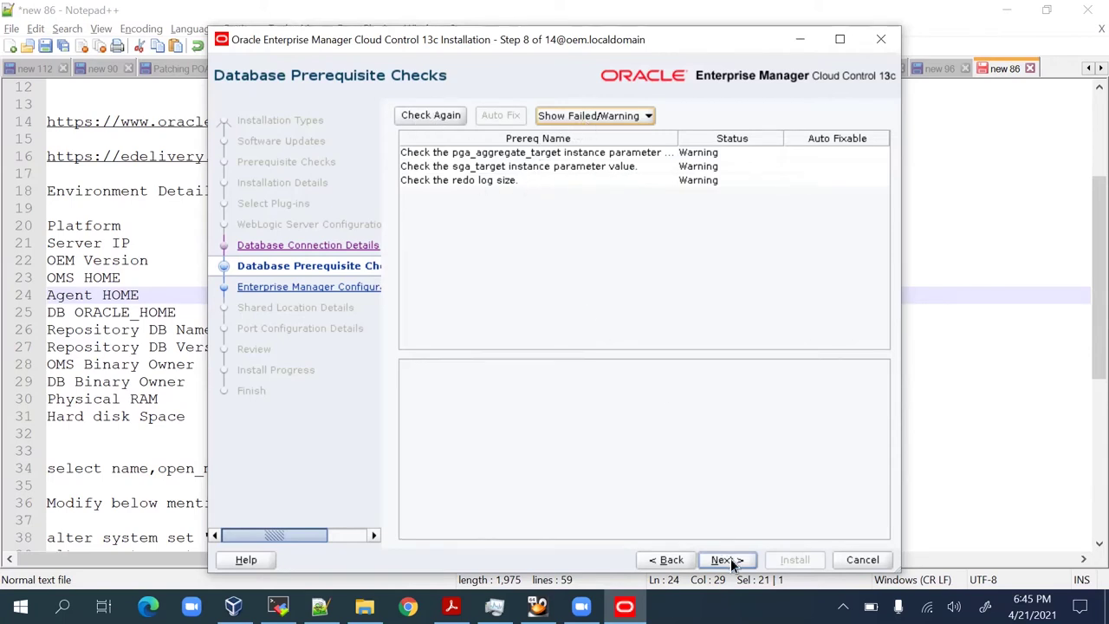
left_click(592, 154)
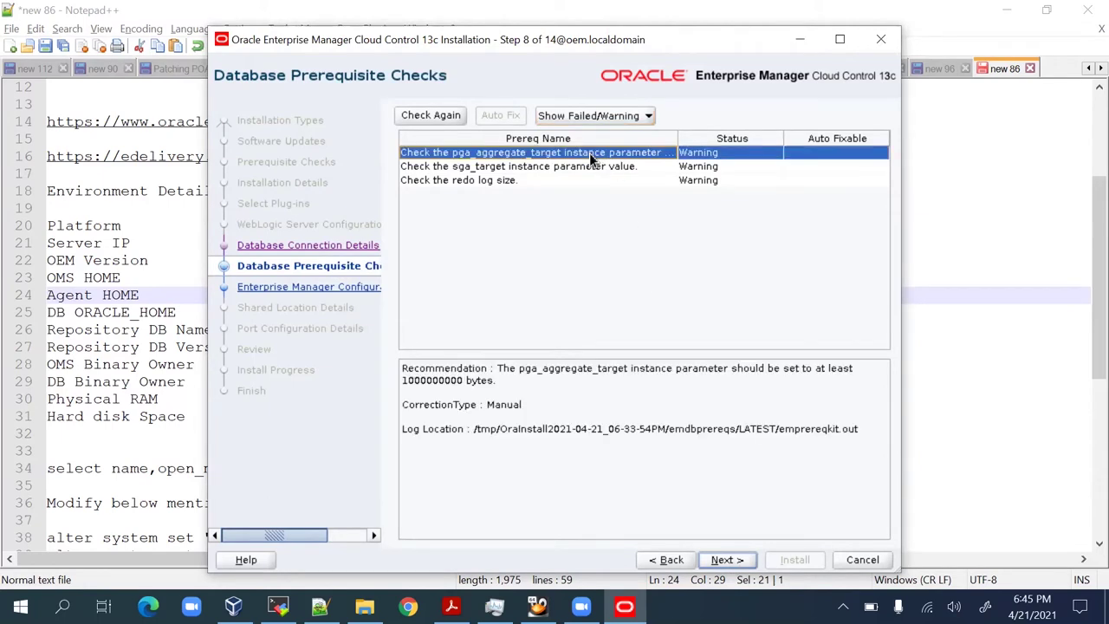
left_click(599, 171)
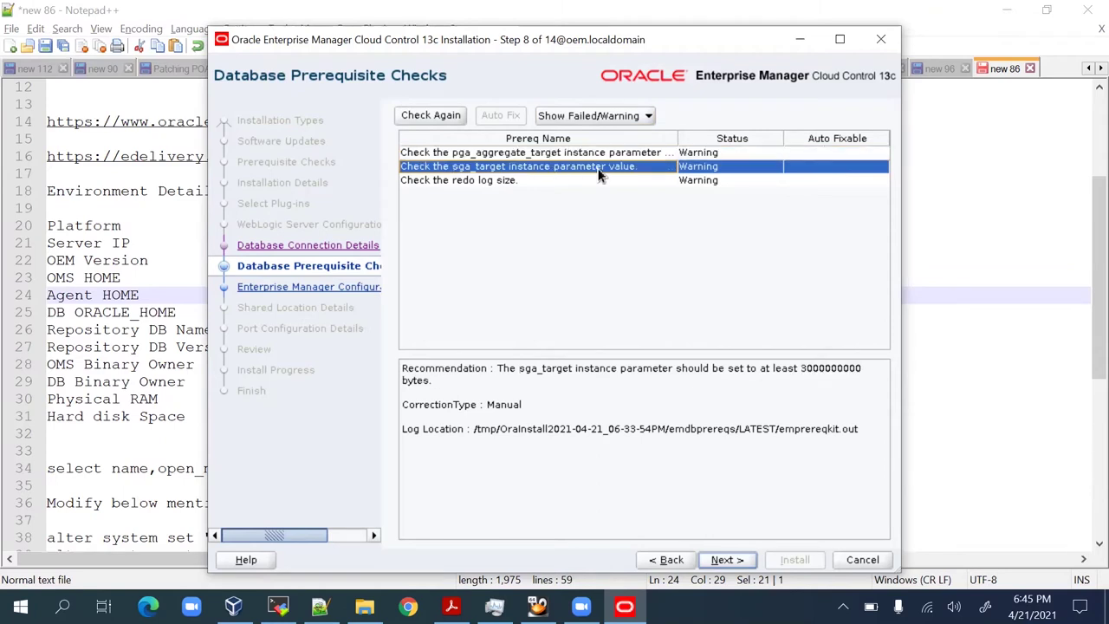
left_click(571, 182)
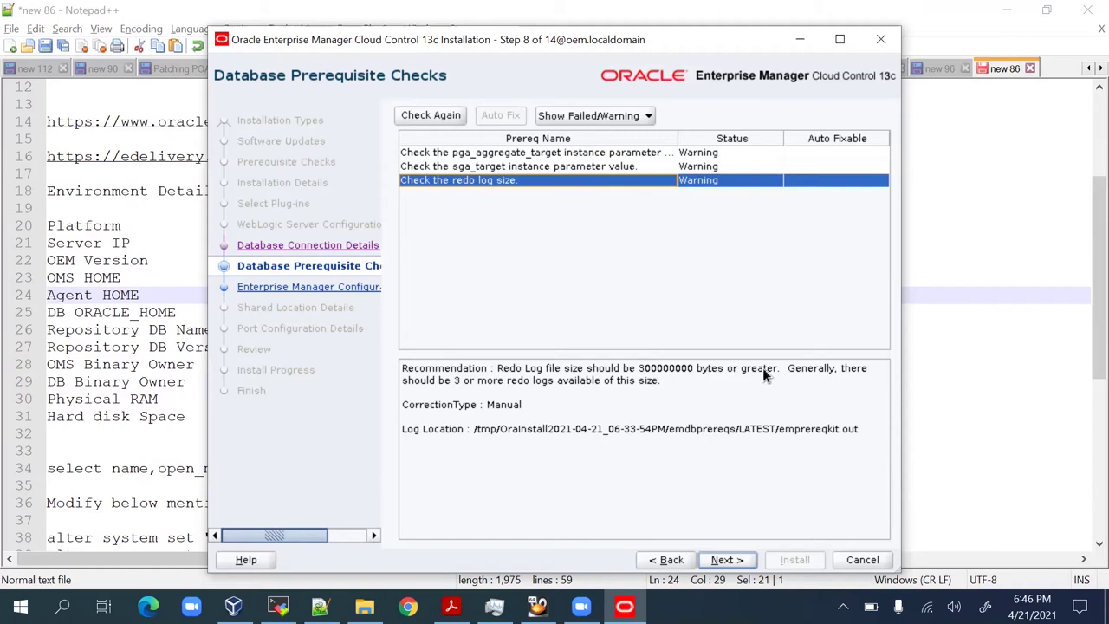
left_click(551, 167)
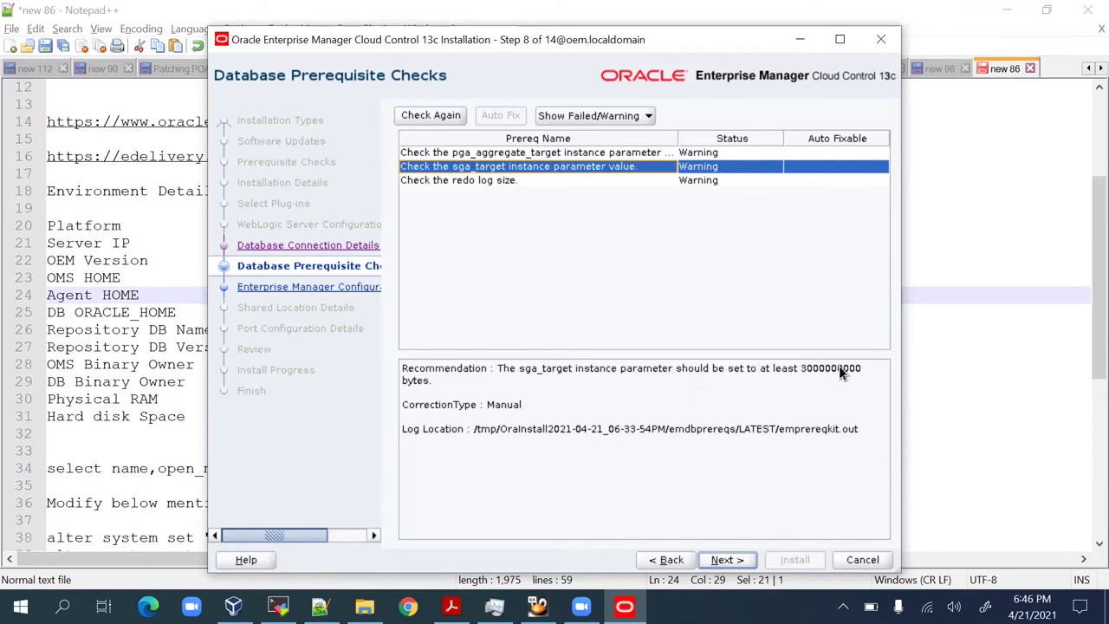
left_click(571, 153)
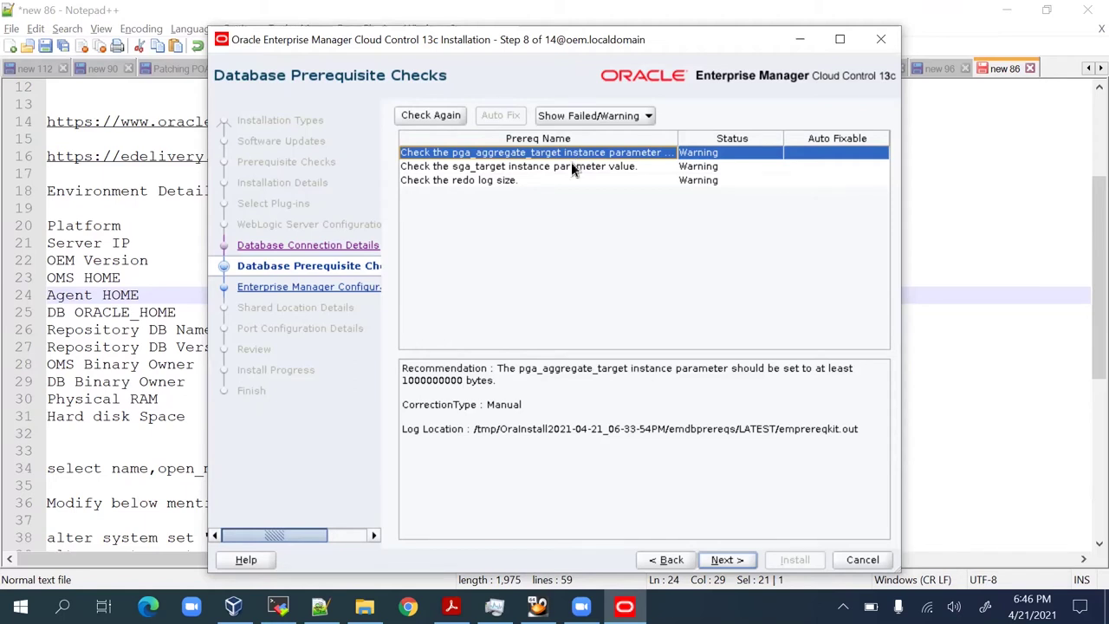
left_click(571, 166)
left_click(744, 560)
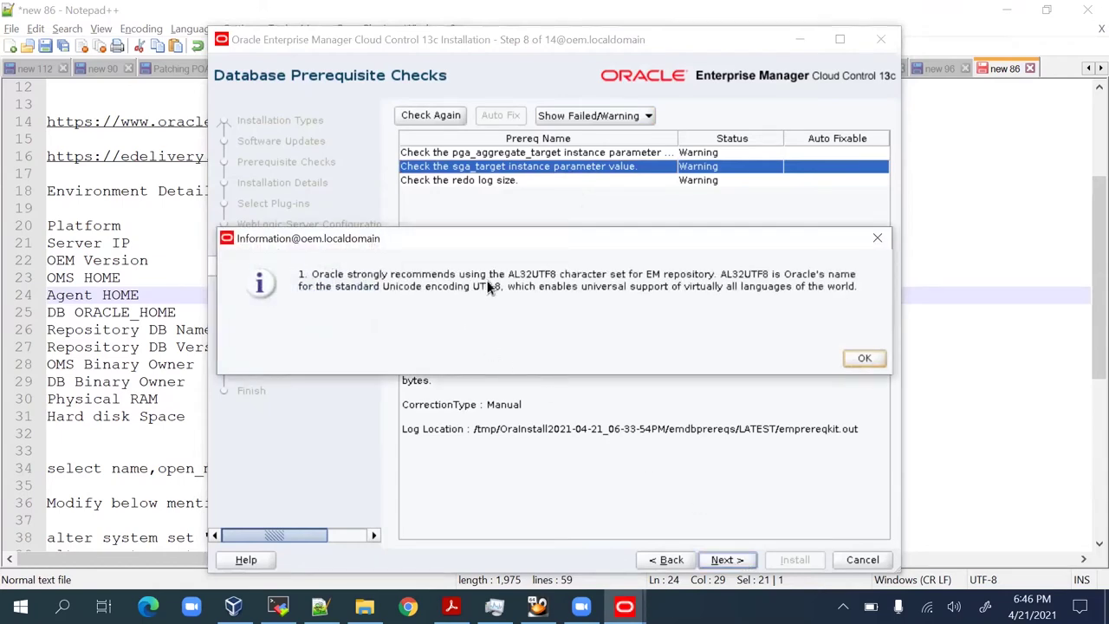
left_click(859, 358)
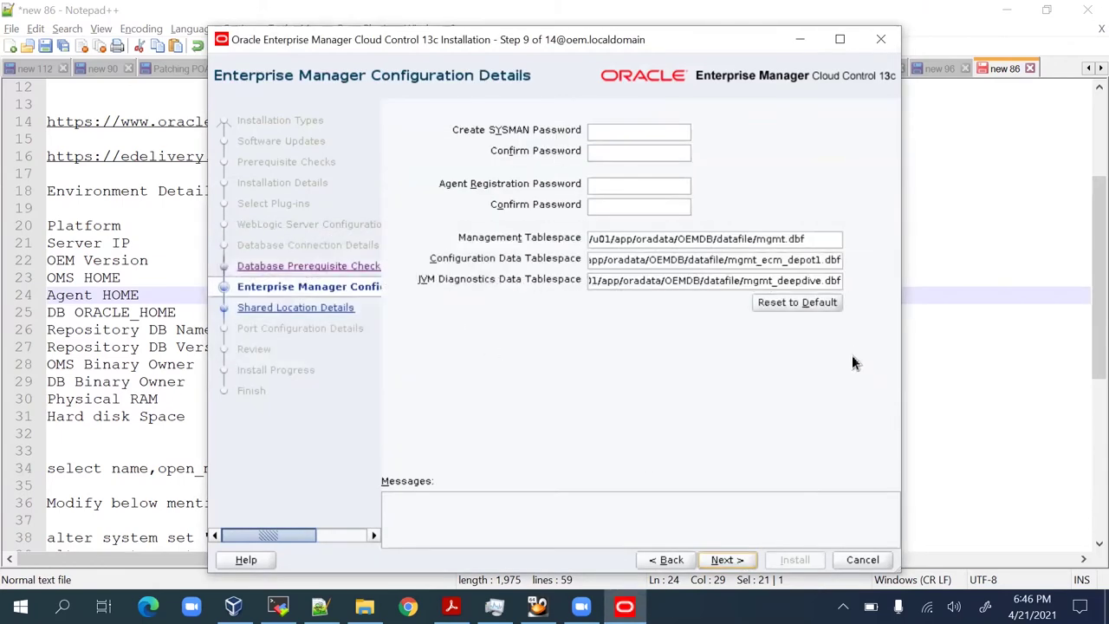
Enter and confirm the SYSMAN and agent registration passwords, then accept the configuration details.
left_click(595, 136)
type("1")
key("Tab")
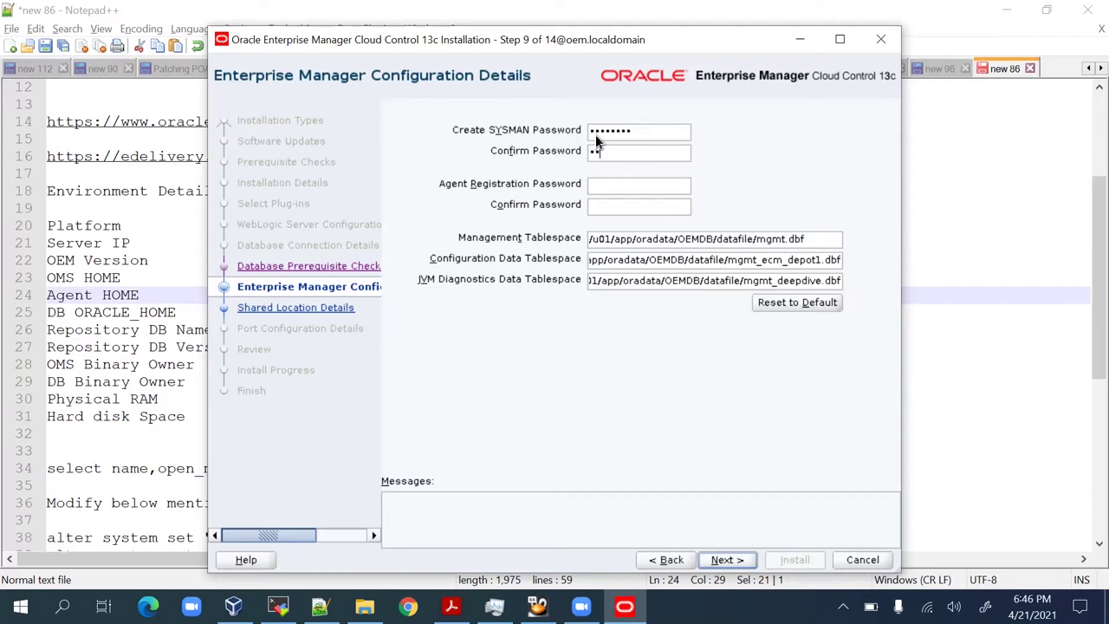
key("Tab")
key("Tab")
left_click(600, 262)
left_click(741, 560)
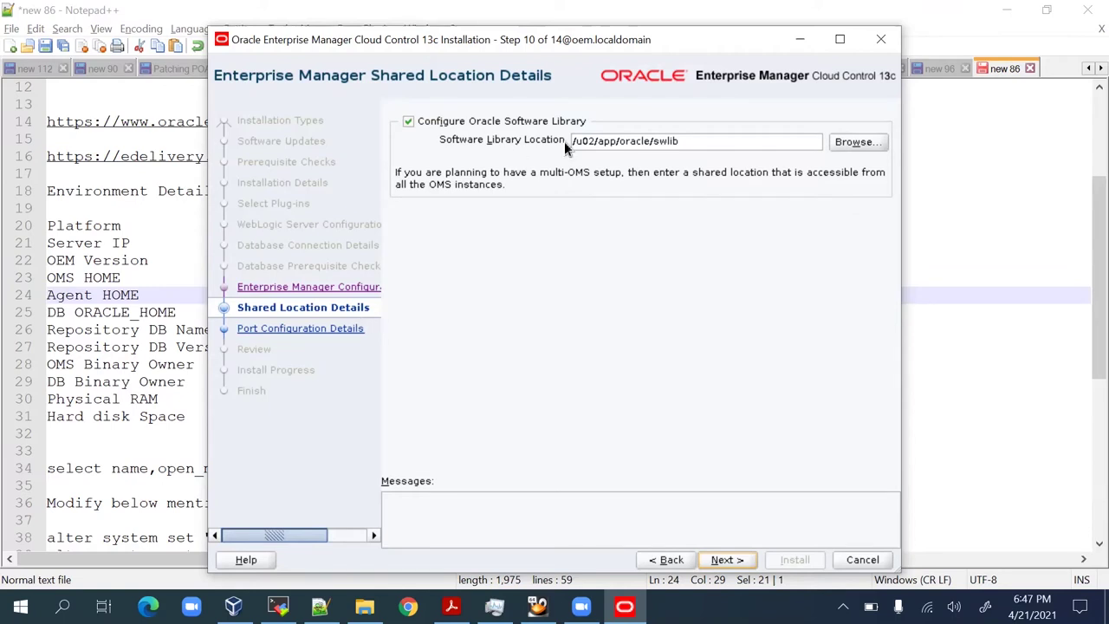
Accept the /u02/app/oracle/swlib software library and default ports, review the summary, and start installing.
left_click(726, 560)
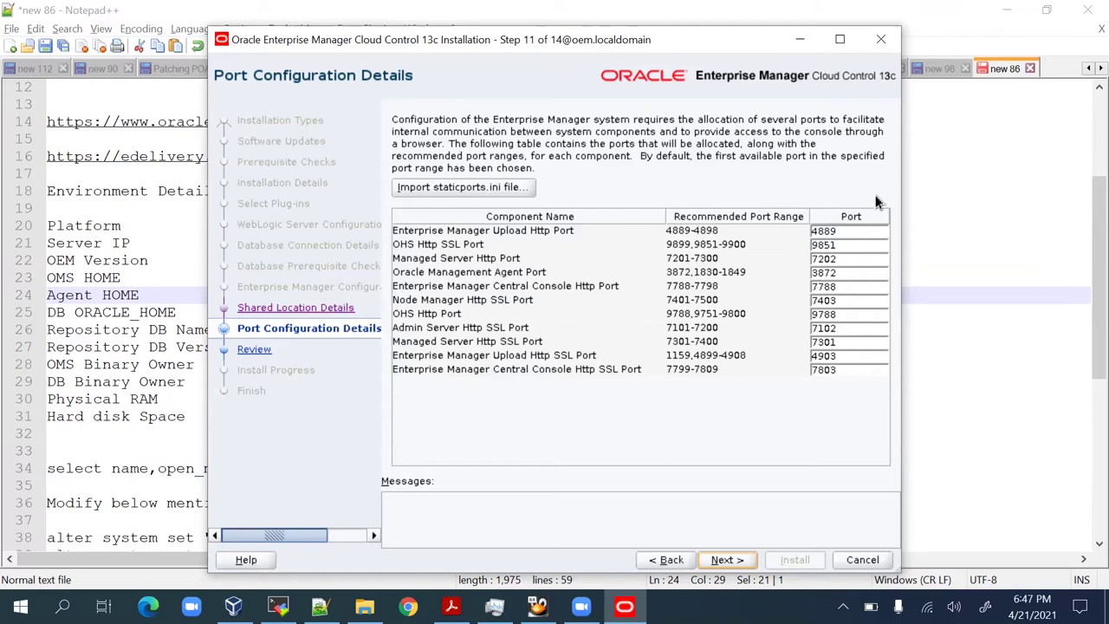
left_click(727, 559)
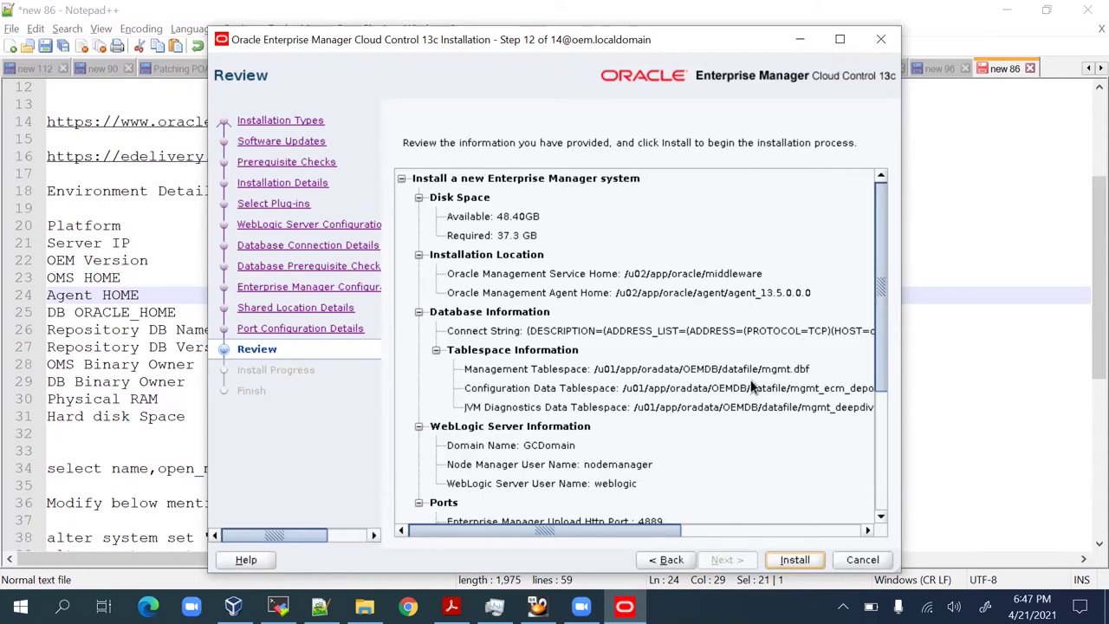
scroll(734, 388, "down", 5)
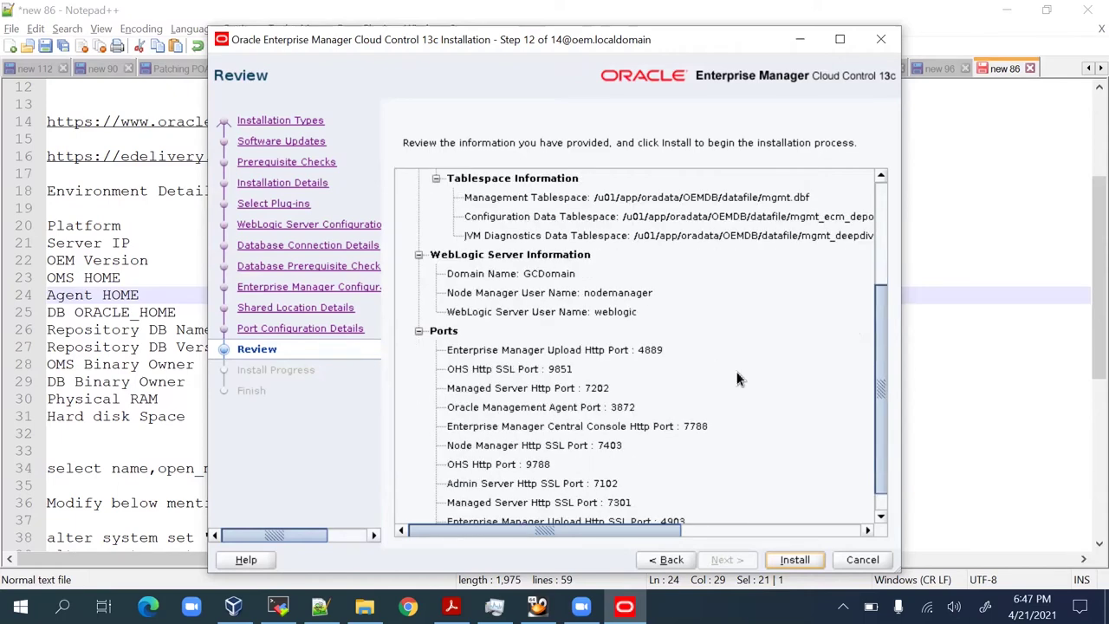
scroll(586, 290, "down", 1)
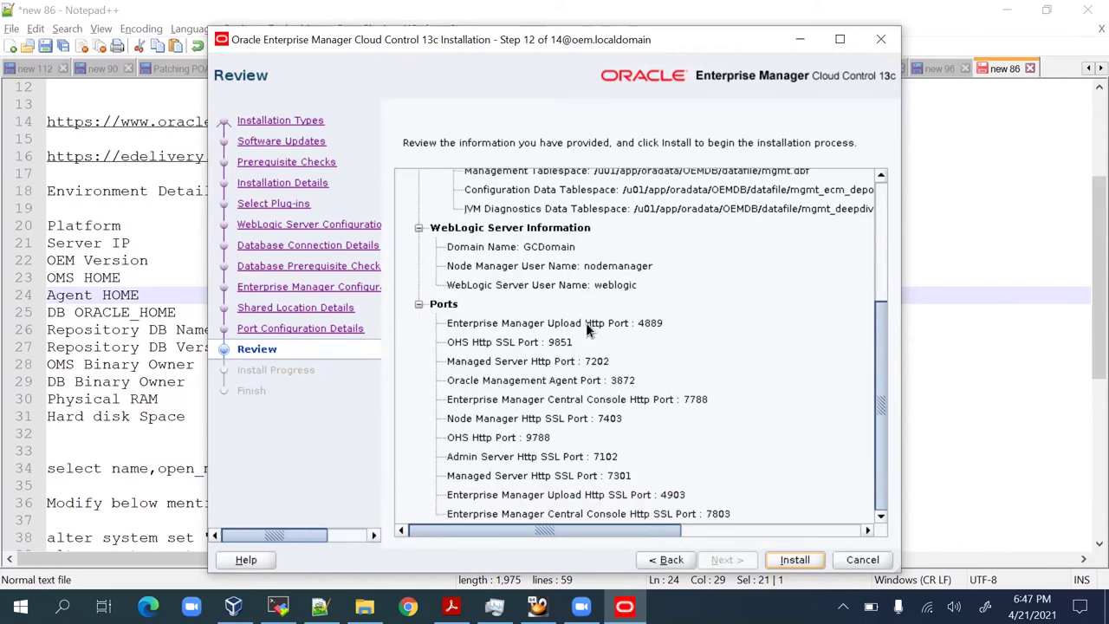
left_click(795, 560)
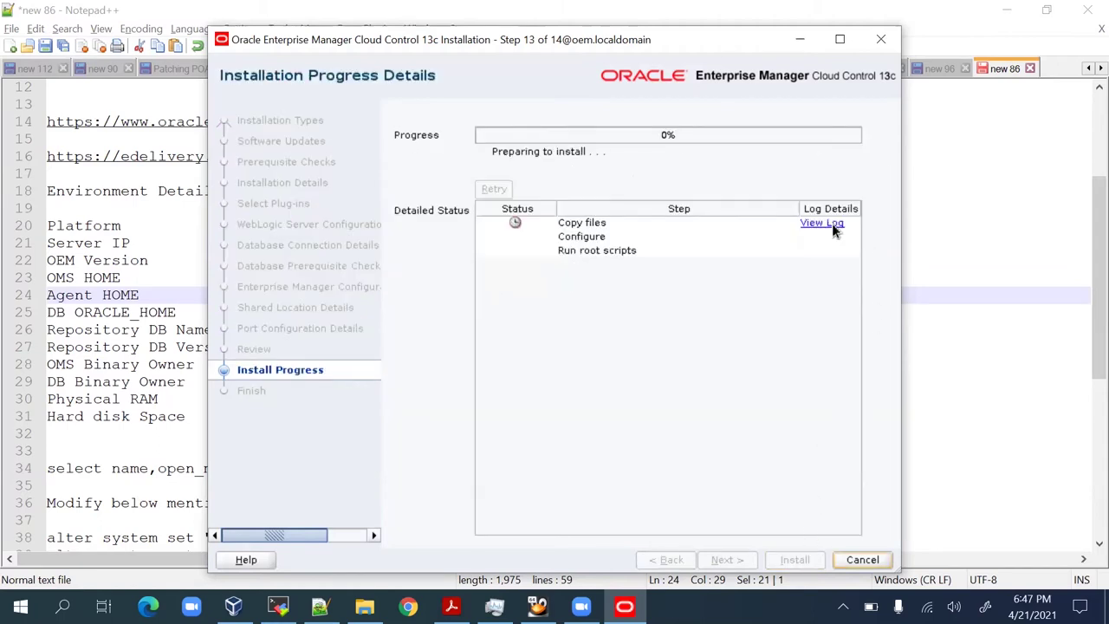
Open the installation log, resize and position it over the progress page, then bring MobaXterm forward.
left_click(832, 225)
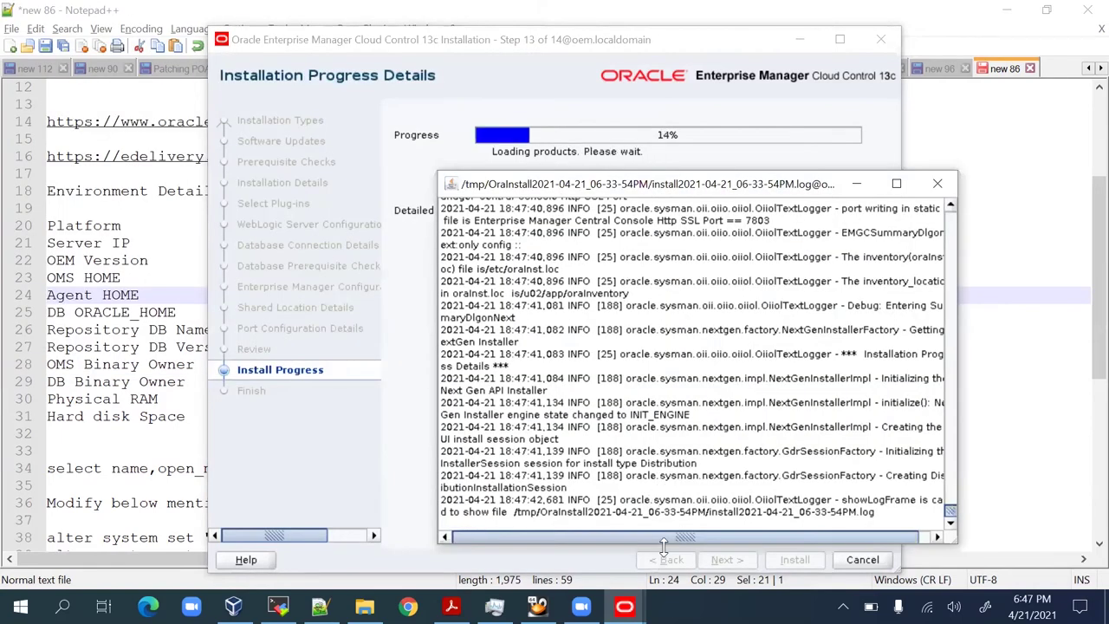
left_click_drag(663, 545, 663, 358)
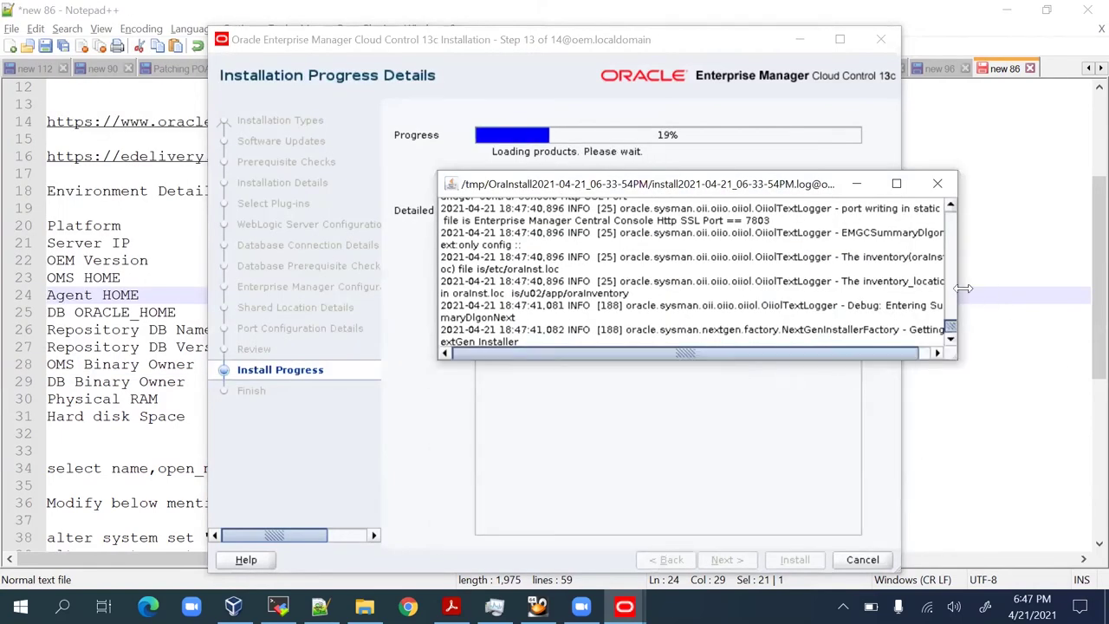
left_click_drag(963, 288, 1072, 288)
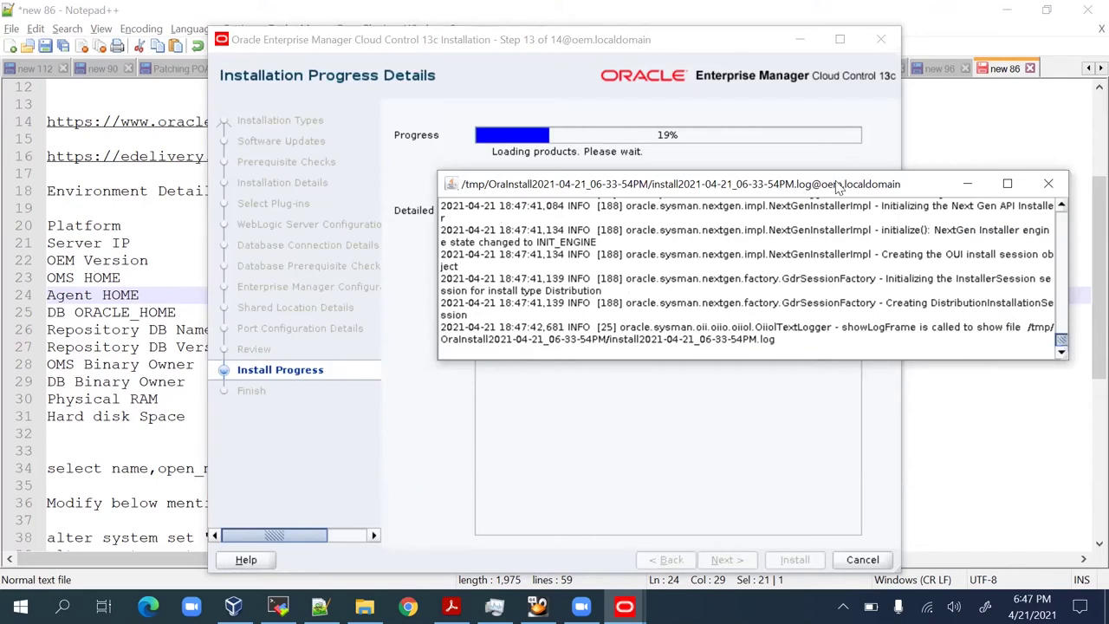
left_click_drag(838, 186, 802, 336)
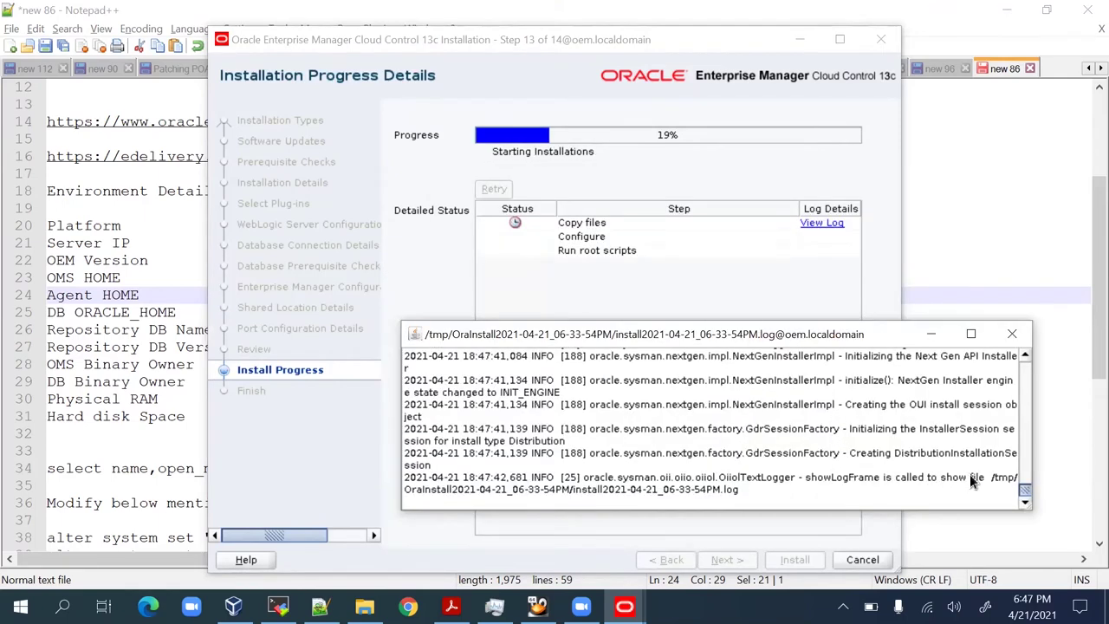
left_click_drag(991, 476, 1003, 490)
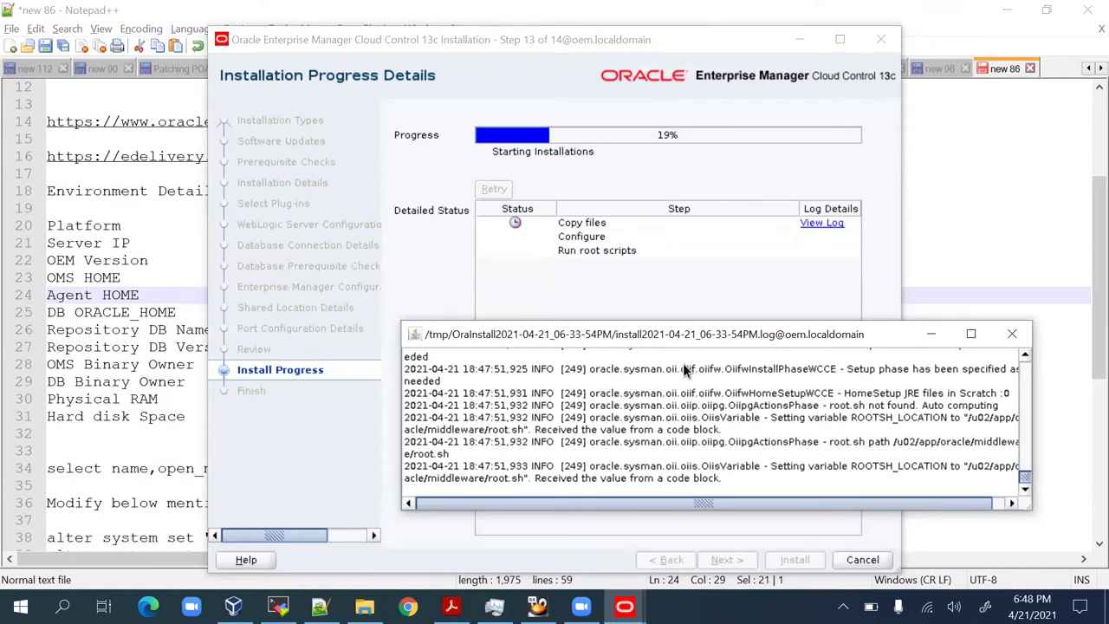
left_click(820, 105)
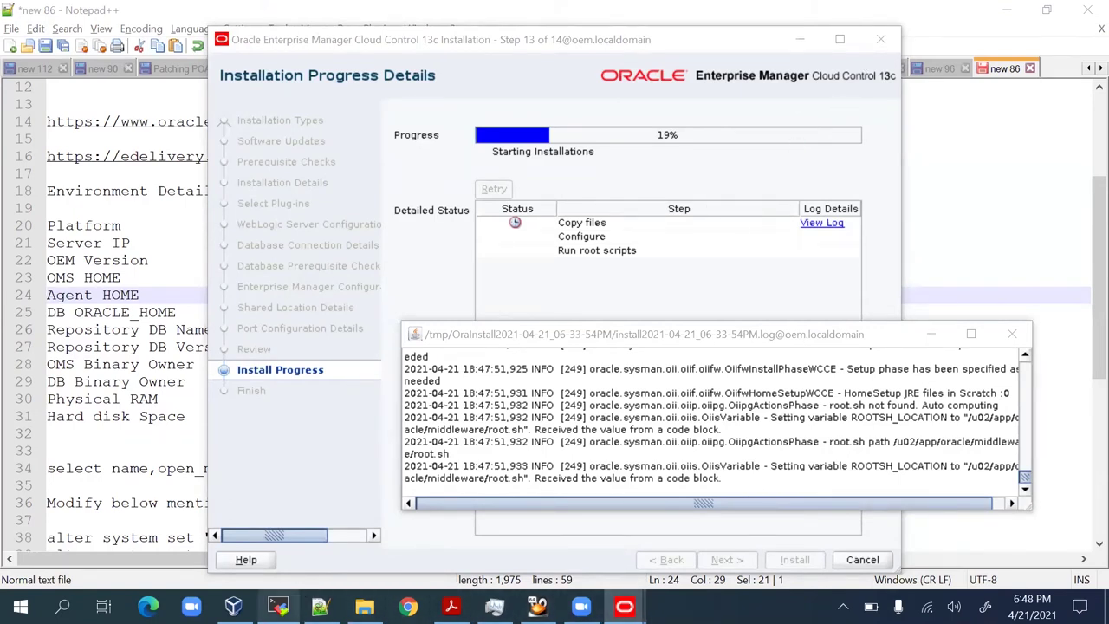
left_click(277, 607)
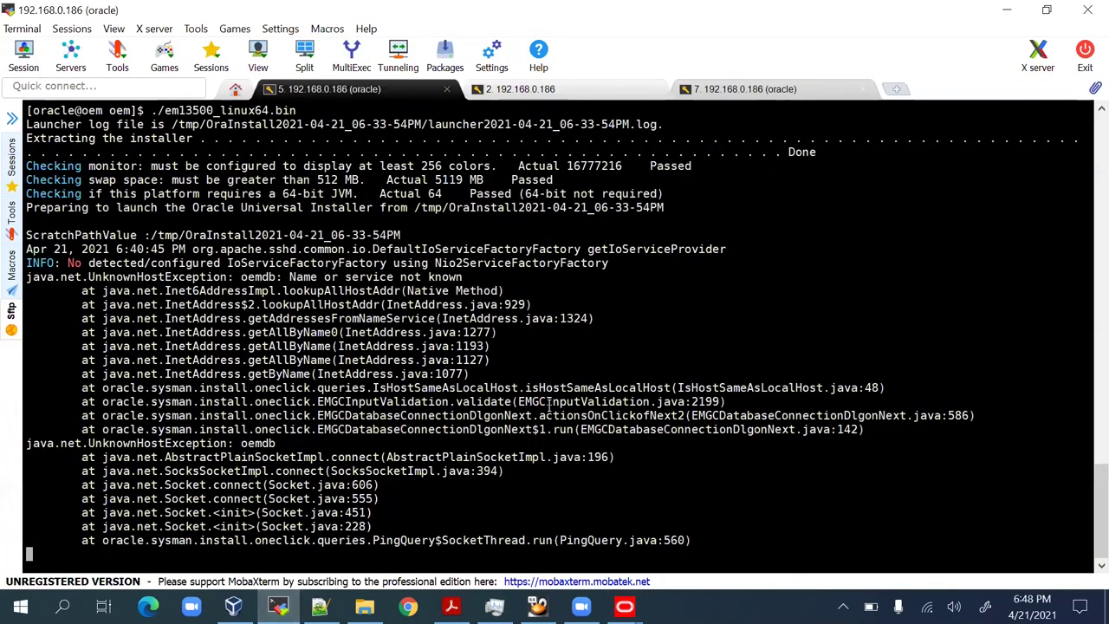
Switch to the MobaXterm session with the unzip log, then bring the installer window back forward.
scroll(548, 403, "up", 3)
scroll(549, 409, "down", 3)
left_click(519, 90)
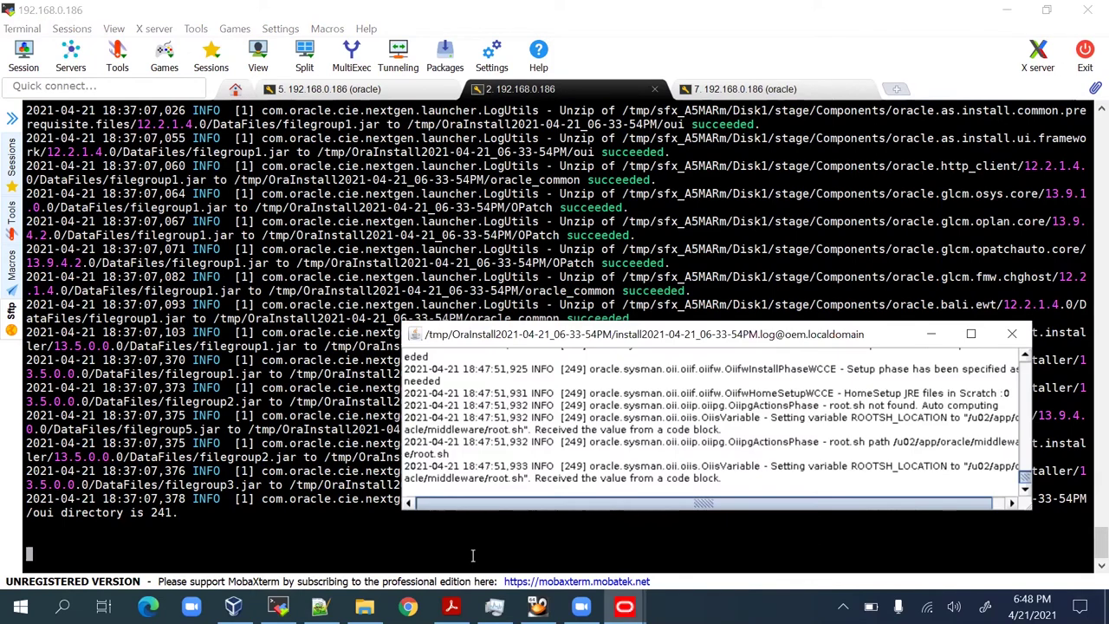
key("alt+Tab")
key("alt+Tab")
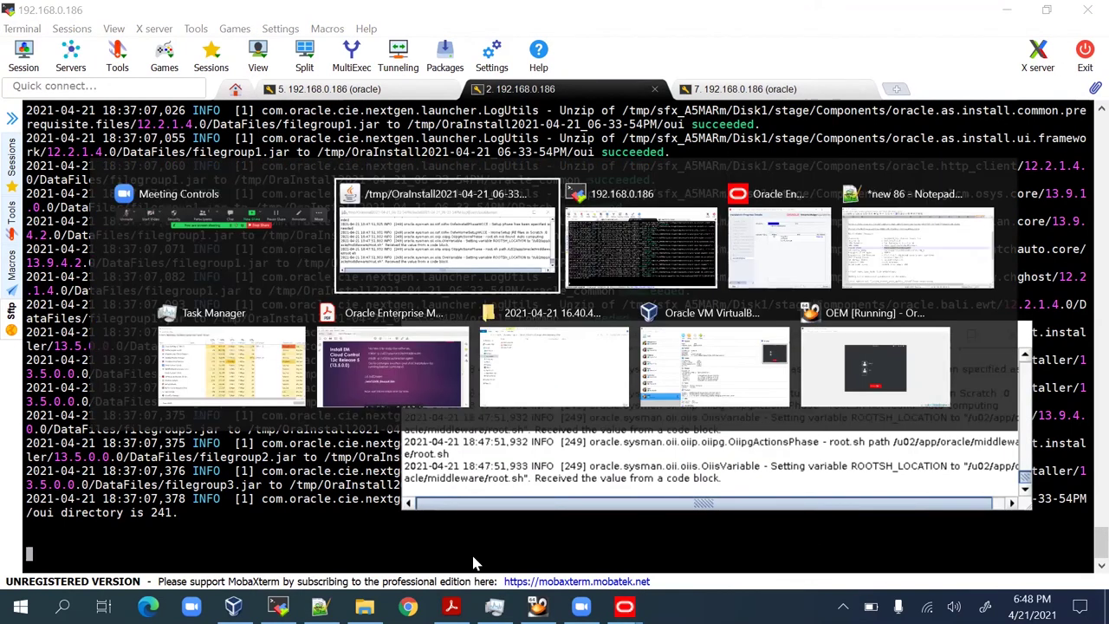
key("alt+Tab")
key("alt+Tab")
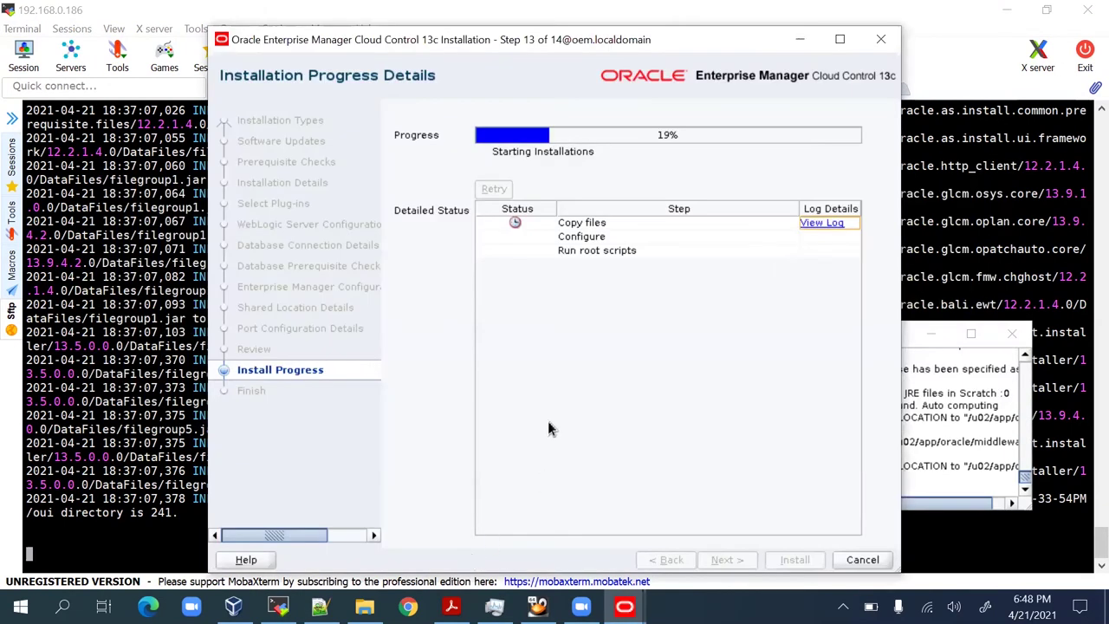
Minimise MobaXterm and drag the install log window lower to uncover more progress details.
left_click(959, 409)
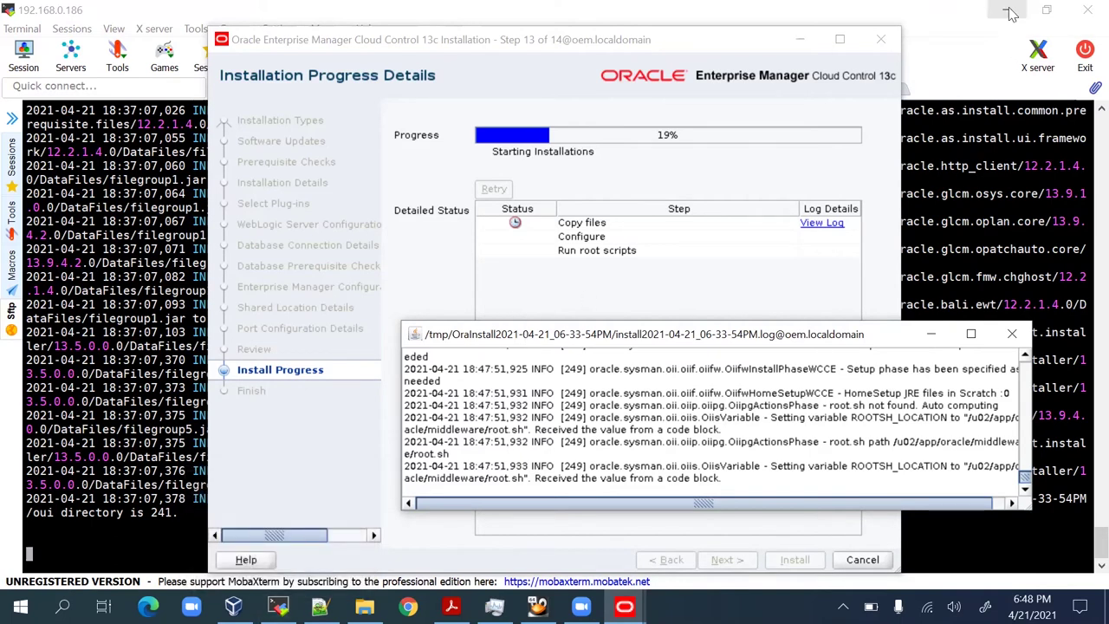
left_click(896, 12)
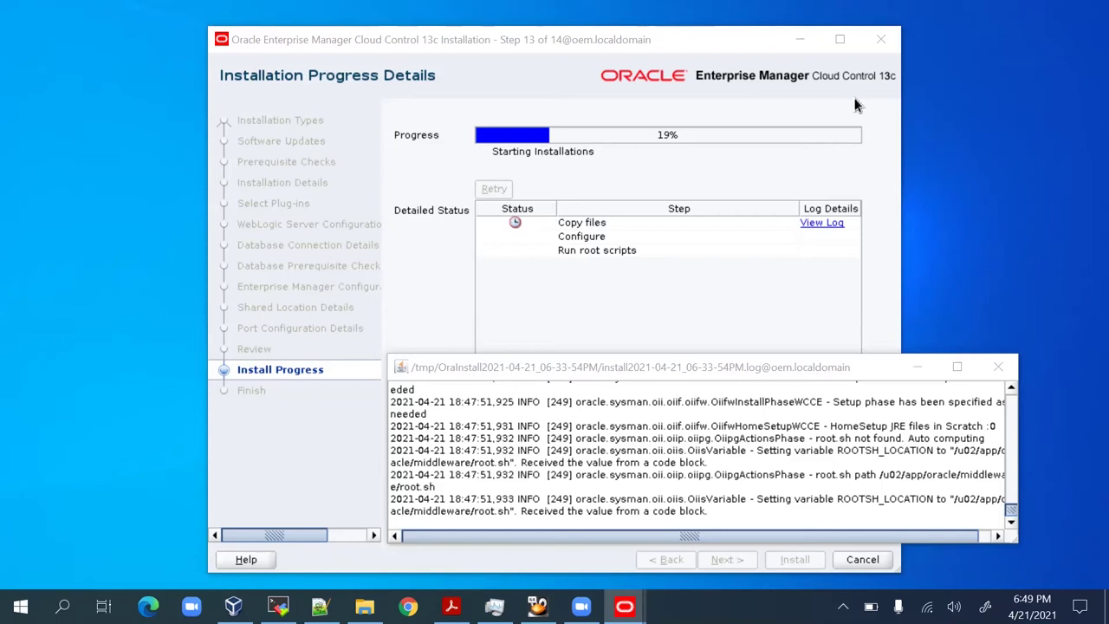
left_click(674, 368)
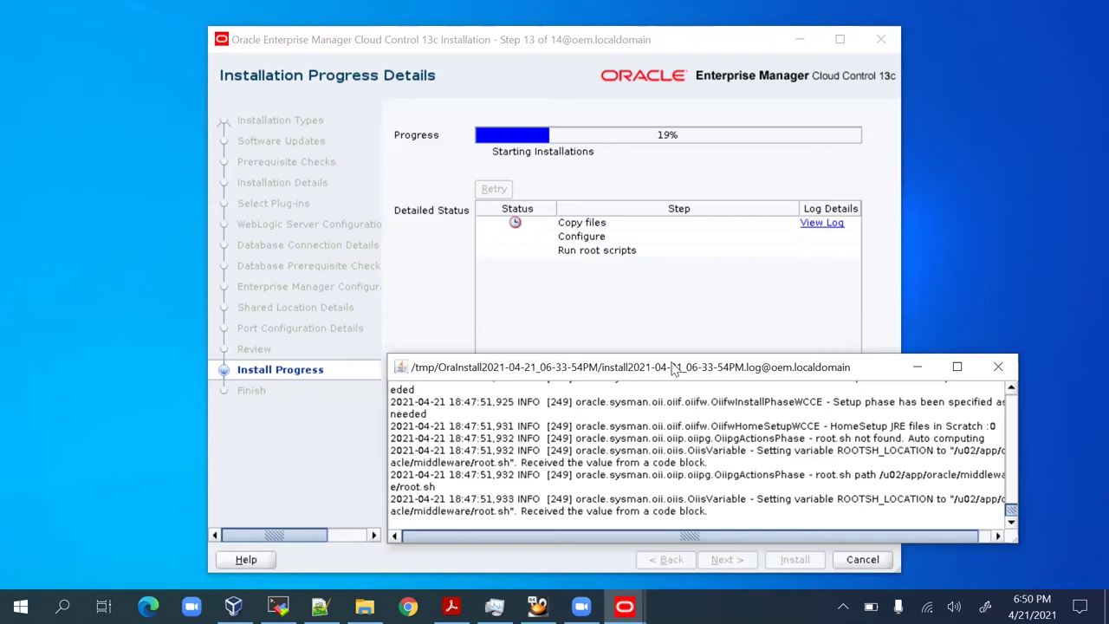
left_click_drag(674, 367, 693, 424)
Stop the running terminal command and list the /tmp contents with ls -lrt.
left_click(278, 605)
key("ctrl+c")
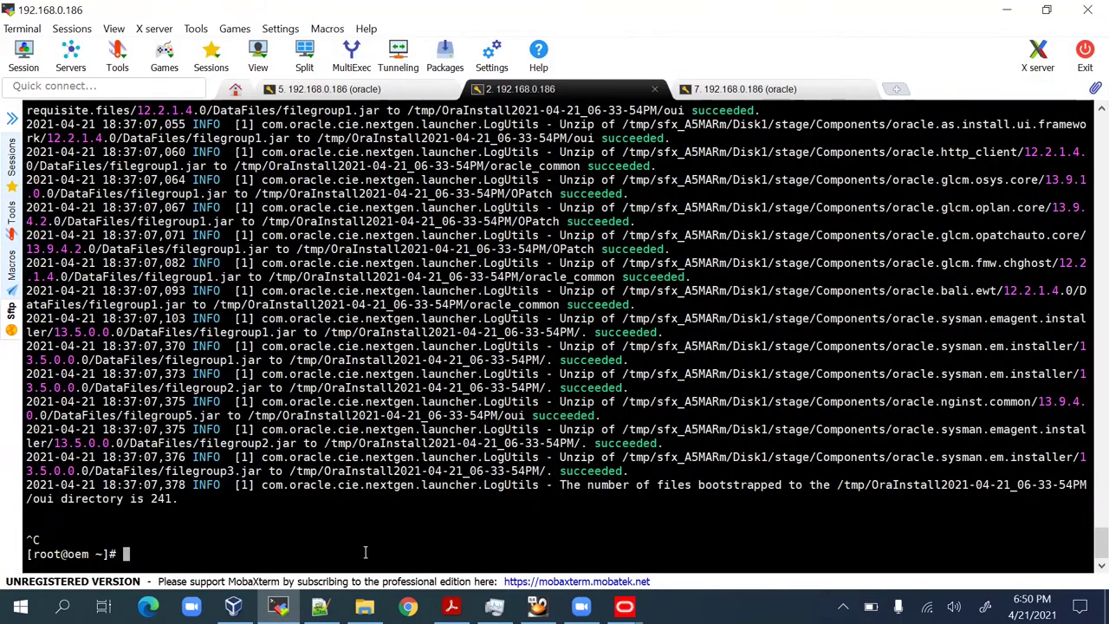
key("Return")
key("Return")
key("Return")
key("Return")
type("cd /tmp")
key("Return")
type("ls -lrt")
key("Return")
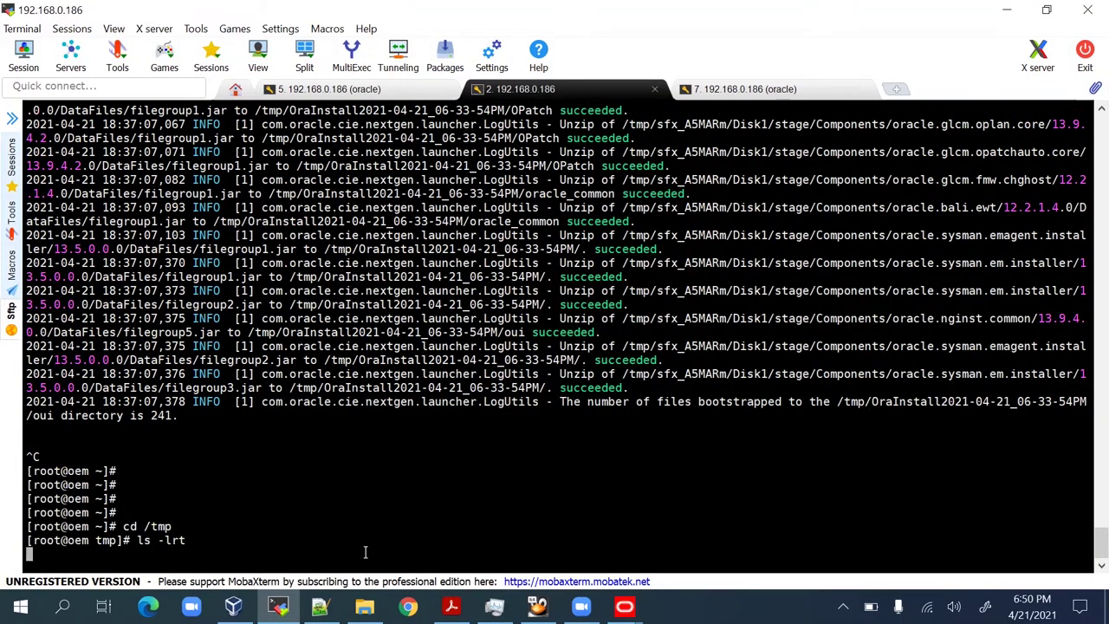
Locate the OraInstall directory in /tmp and change into it.
type("tail -100f")
double_click(461, 540)
right_click(618, 475)
key("Return")
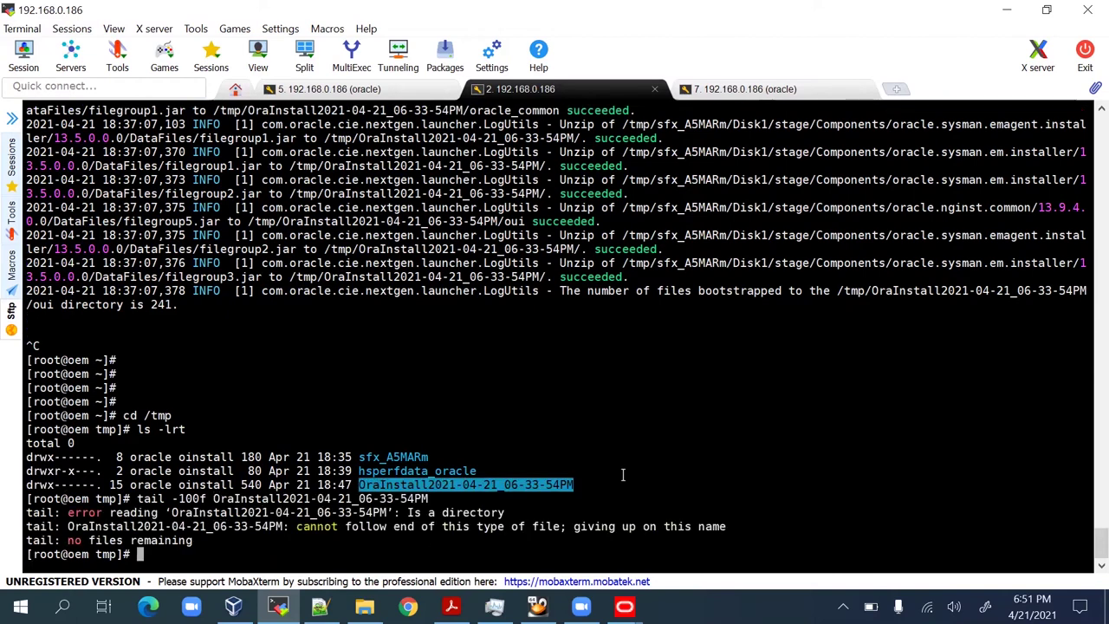
key("Return")
key("Return")
type("cd")
right_click(622, 474)
key("Return")
key("Up")
key("Up")
key("Return")
List the OraInstall directory, follow the install log with tail -100f, then stop it.
type("ls -lrt")
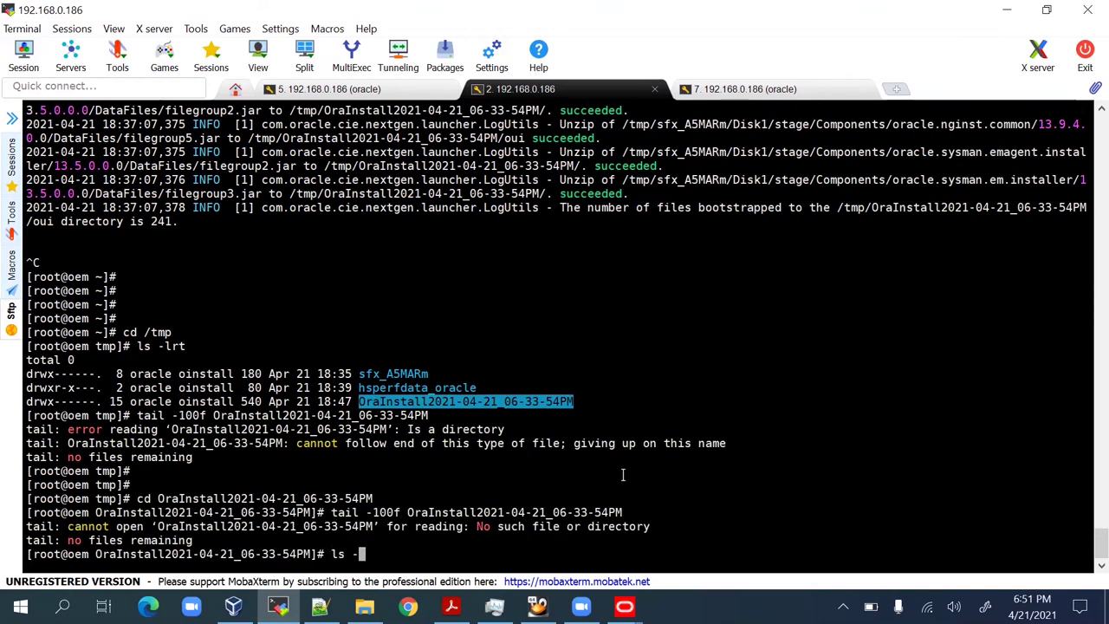
key("Return")
type("tail -100f")
double_click(597, 539)
right_click(702, 483)
key("Return")
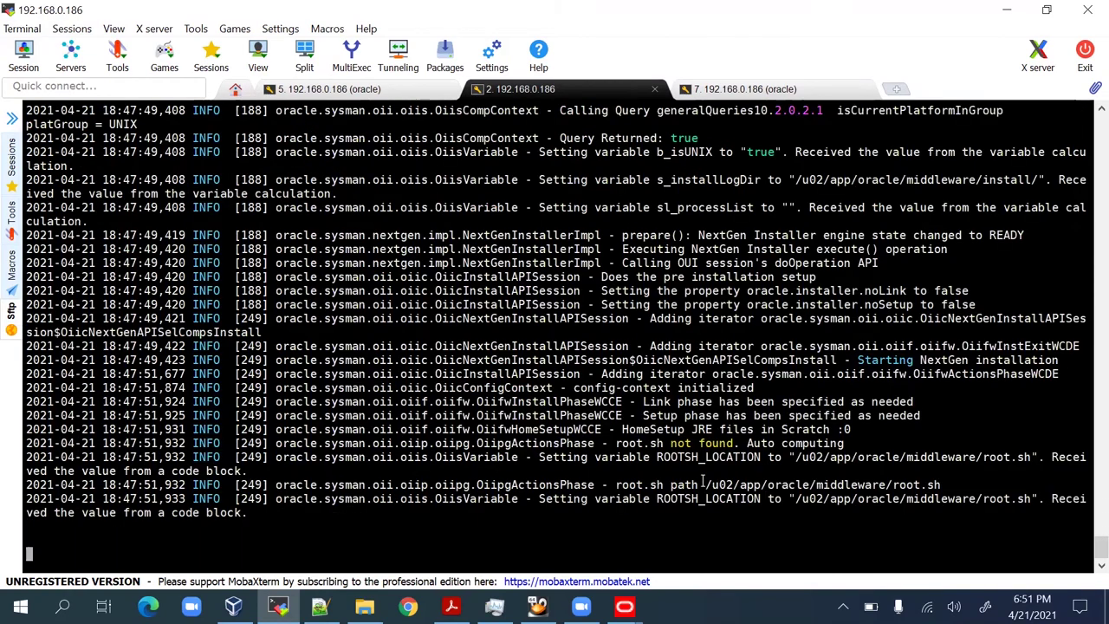
scroll(701, 484, "up", 8)
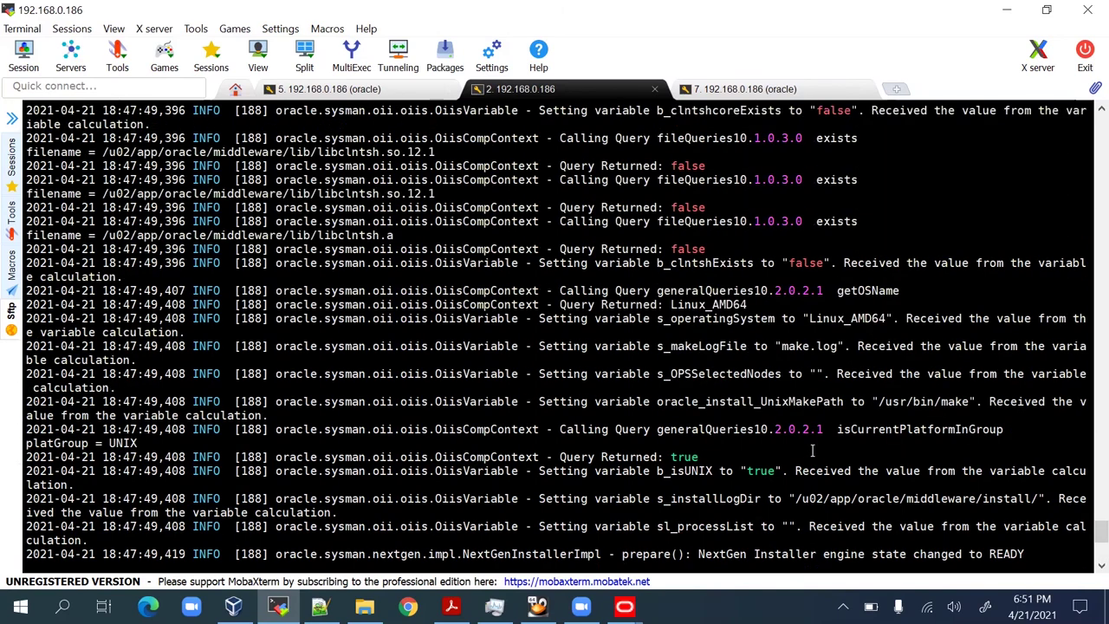
scroll(701, 484, "down", 8)
key("ctrl+c")
List the contents of /u02/app/oracle and its middleware folder.
type("cd /u02")
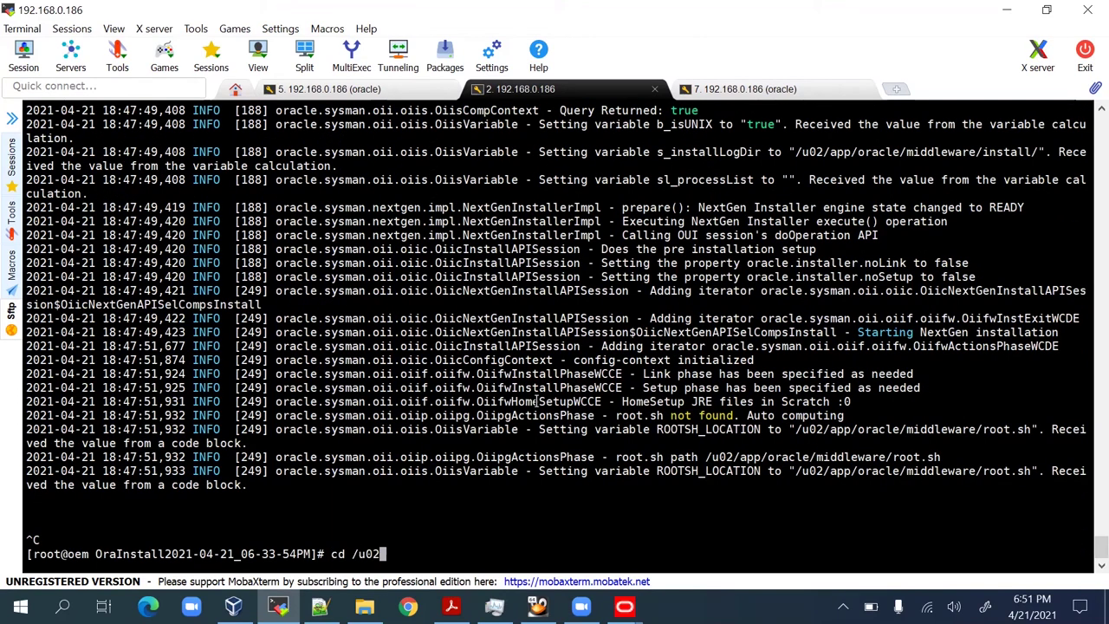
type("/app/oracle")
key("Return")
type("ls -lrt")
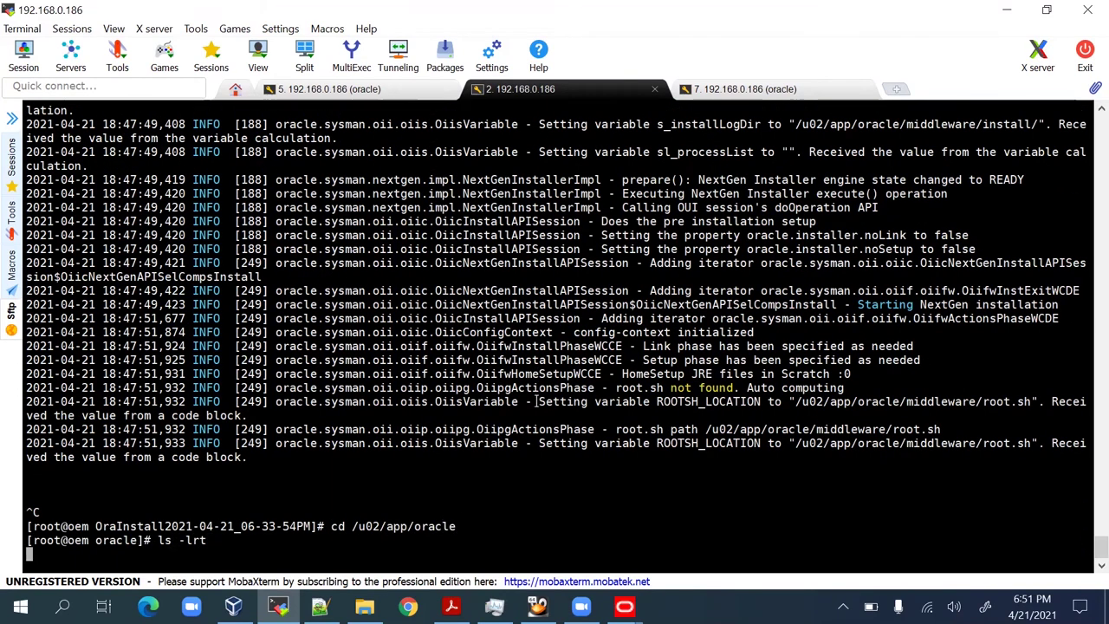
key("Return")
key("Return")
key("Return")
type("cd middleware/")
key("Return")
type("ls -lrt")
key("Return")
Move up to /u02/app and list its contents.
type("cd ../")
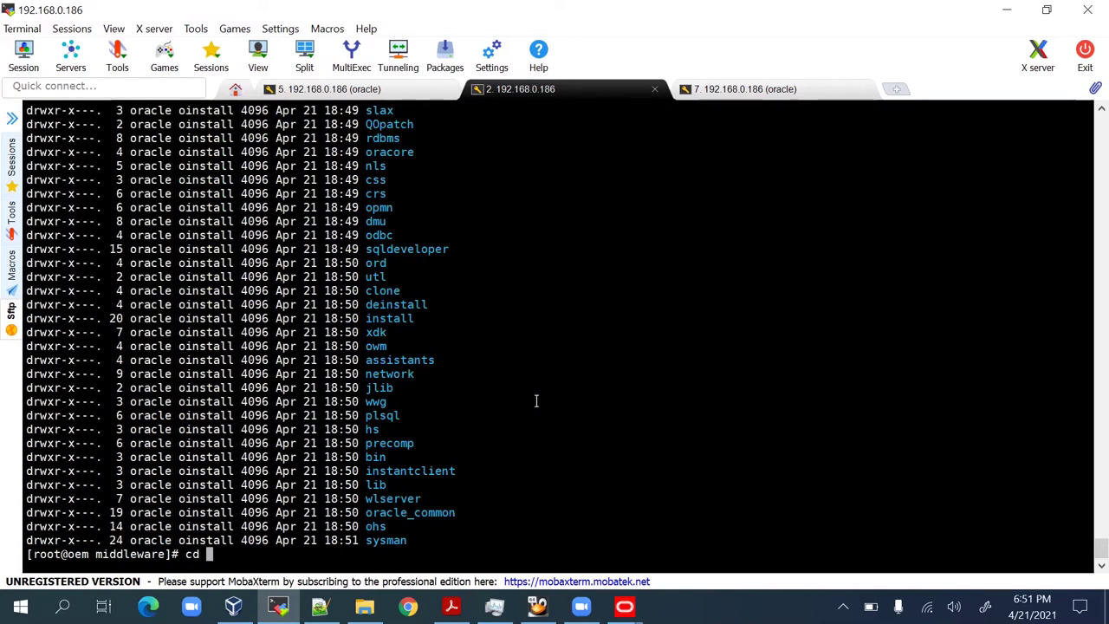
key("Return")
key("Return")
type("cd ..")
key("Return")
key("Return")
key("Return")
type("ls -lrt")
key("Return")
List the oraInventory directory and its logs folder.
key("Return")
key("Return")
type("cd ora")
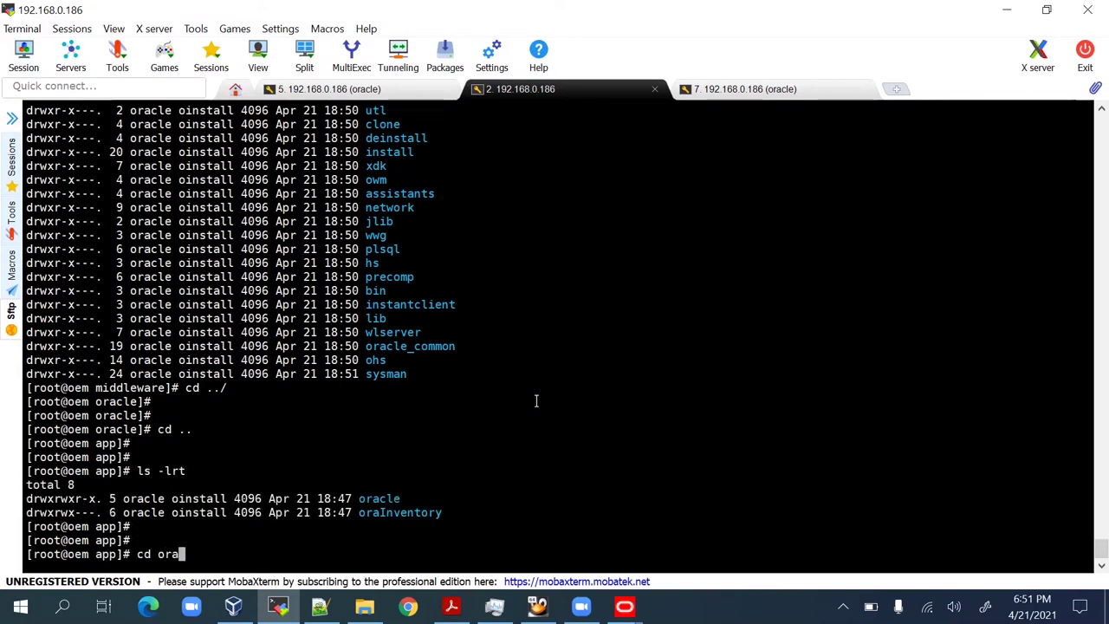
type("Inventory/")
key("Return")
type("ls -lrt")
key("Return")
key("Return")
key("Return")
type("cd logs/")
key("Return")
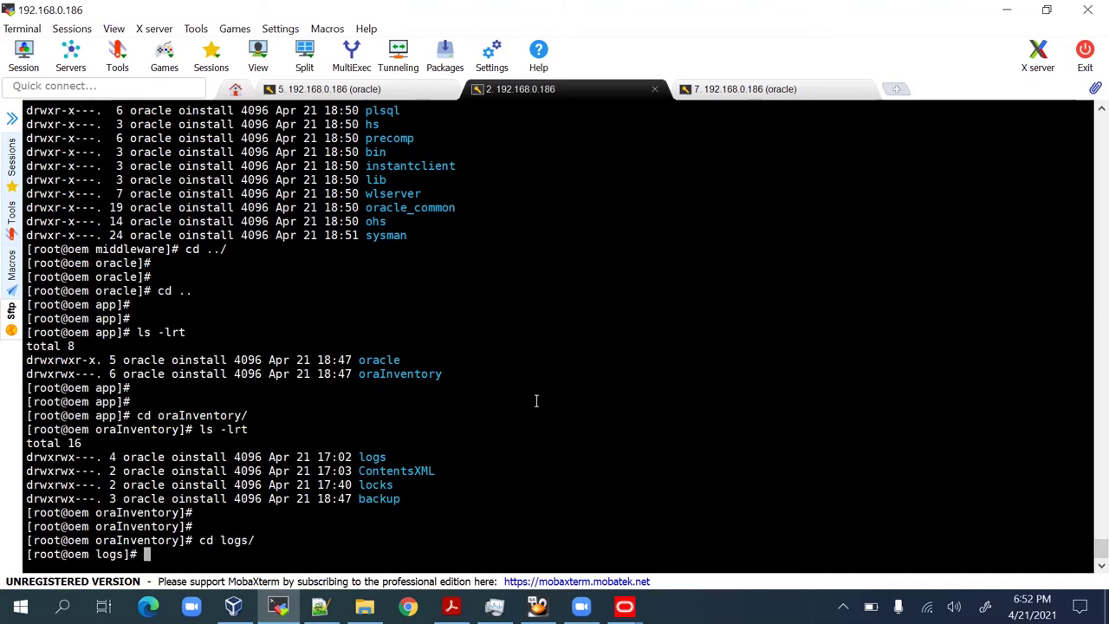
type("ls -lrt")
Return up to /u02/app and list it again.
key("Return")
key("Return")
key("Return")
key("Return")
type("cd ..")
key("Return")
key("Return")
key("Return")
key("Return")
key("Return")
type("cd ..")
Re-enter the oracle and middleware directories and list their contents.
key("Return")
key("Return")
key("Return")
key("Return")
key("Return")
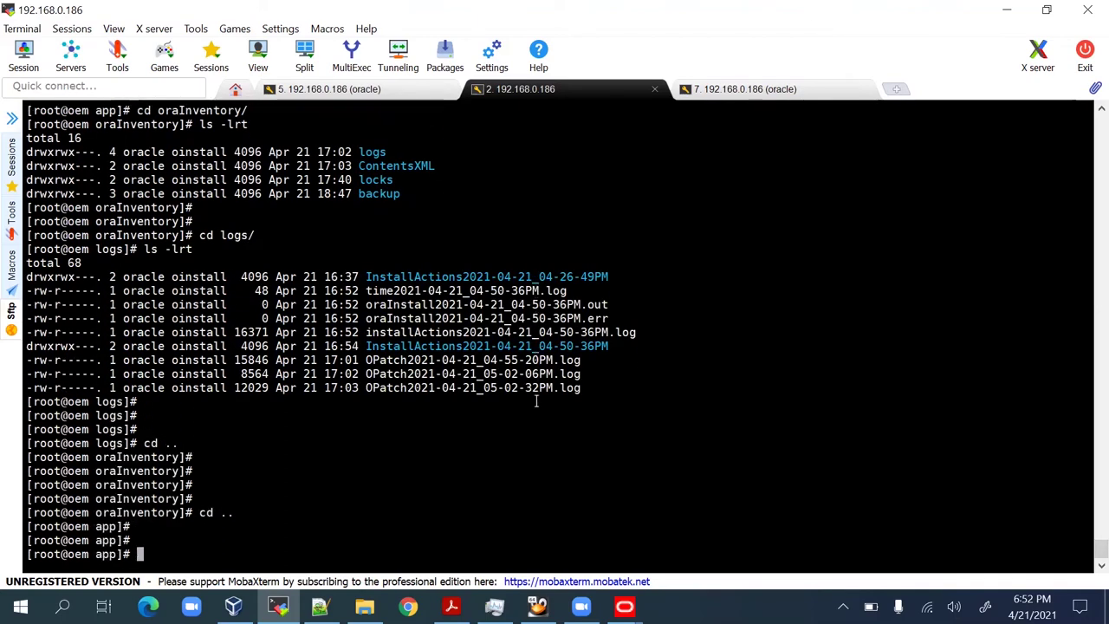
type("ls -lrt")
key("Return")
key("Return")
key("Return")
type("cd oracle/")
key("Return")
type("ls -lrt")
key("Return")
key("Return")
key("Return")
type("c")
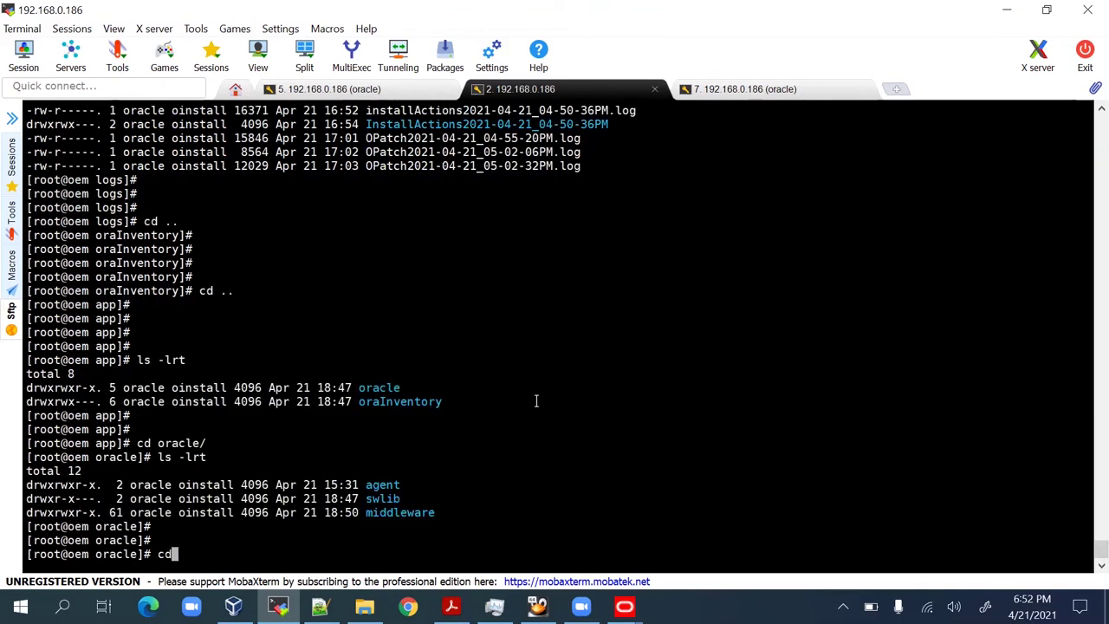
type("d middleware/")
key("Return")
type("ls -lrt")
key("Return")
key("Return")
key("Return")
type("cd ")
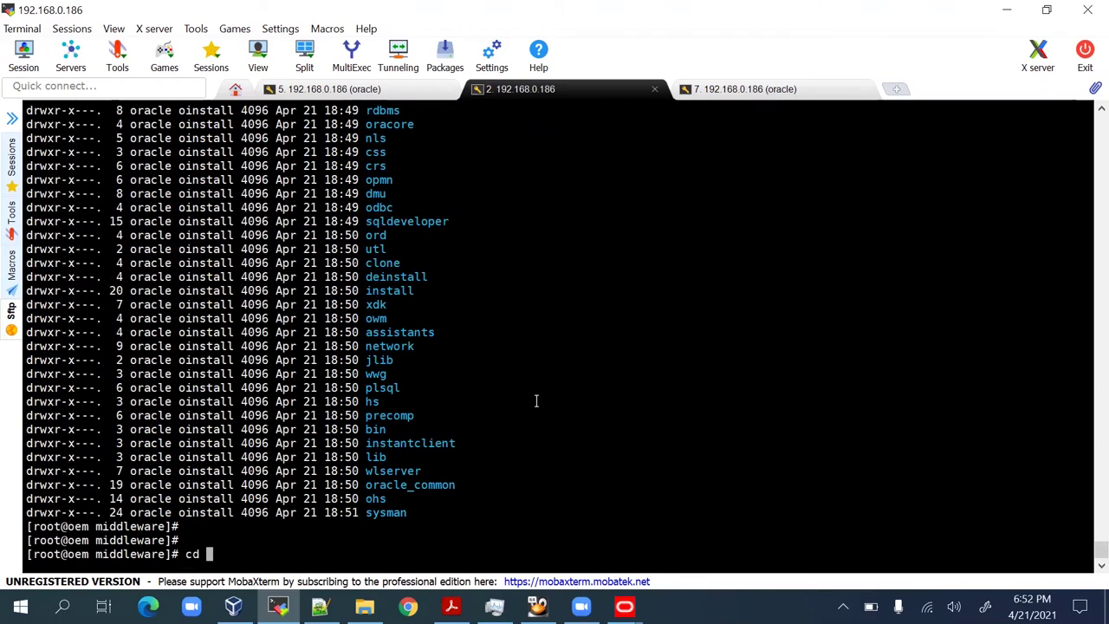
type("c")
Discard the partial command, start top to monitor processes, and return to the installer.
key("Tab")
key("Tab")
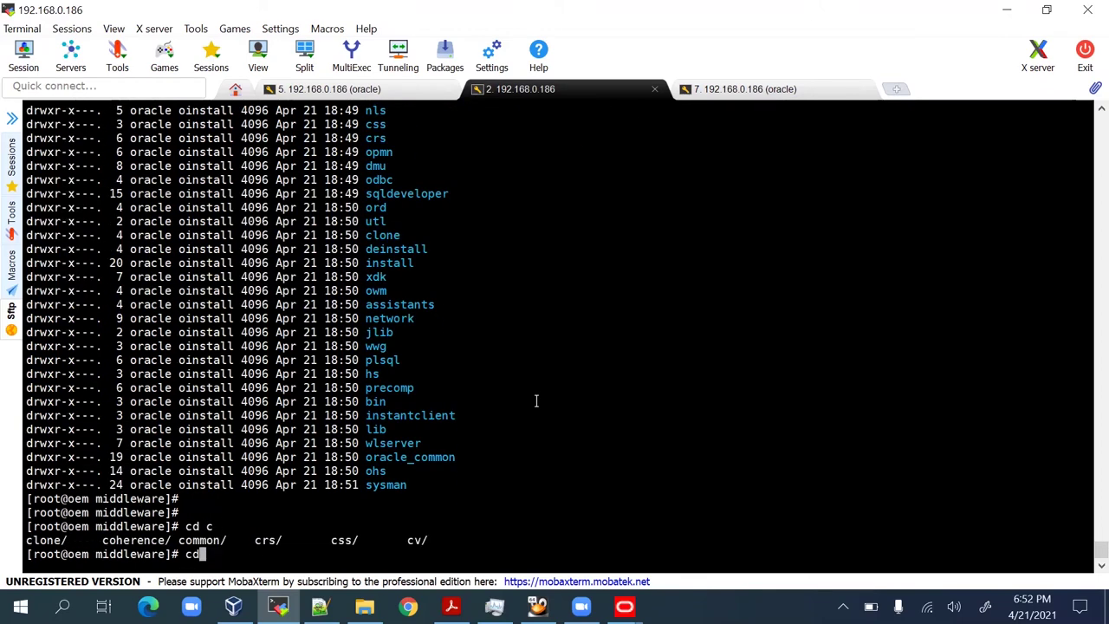
key("BackSpace")
key("BackSpace")
key("BackSpace")
key("BackSpace")
key("Return")
key("Return")
key("Return")
type("top")
key("Return")
key("alt+Tab")
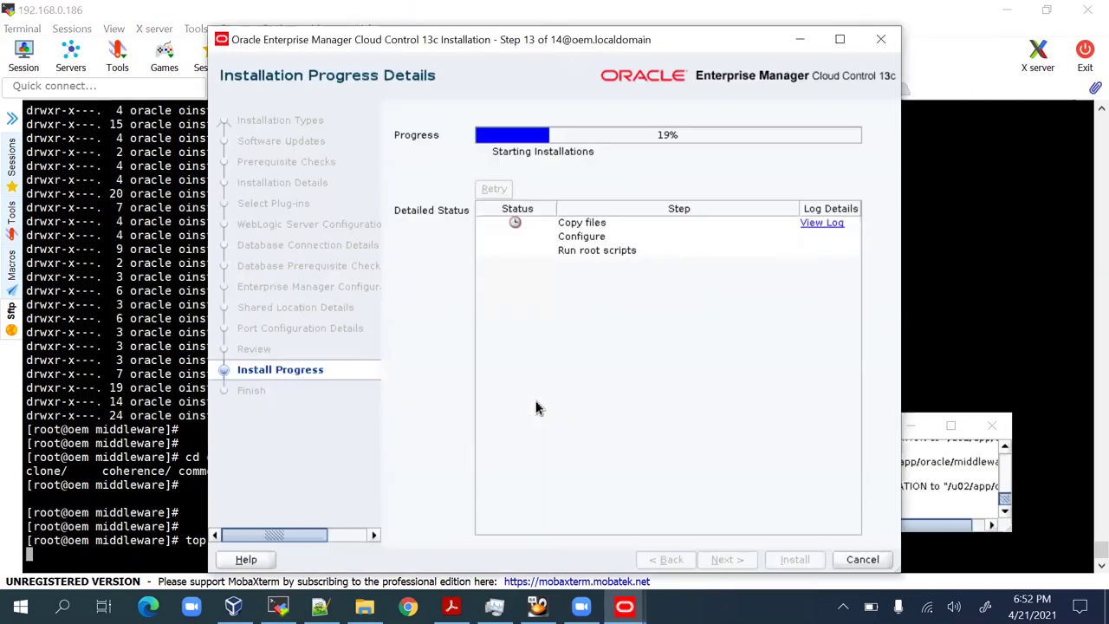
Hide the terminal, move the installer to the left edge and resize the log window beside it.
left_click(1005, 9)
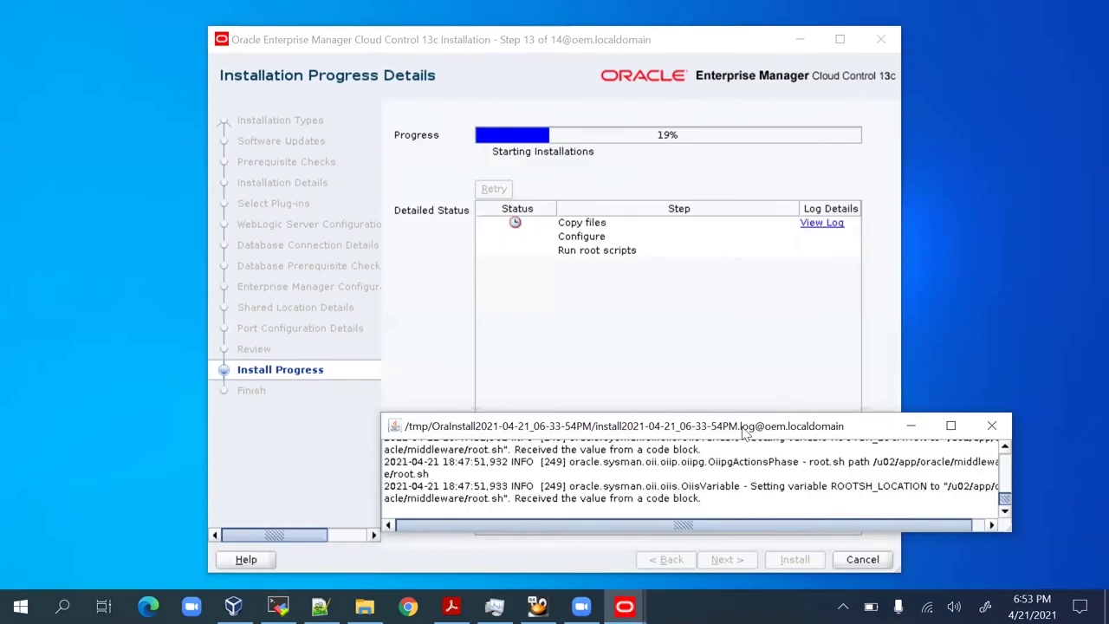
left_click_drag(742, 427, 807, 385)
left_click_drag(1032, 471, 836, 570)
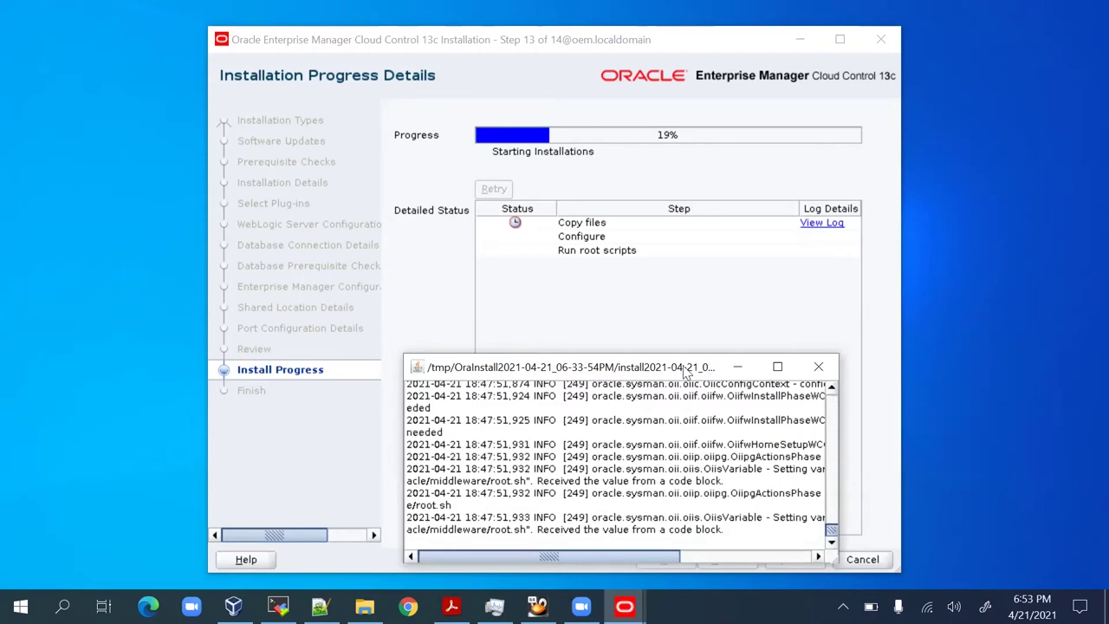
left_click_drag(606, 366, 789, 323)
left_click_drag(265, 40, 63, 40)
left_click_drag(864, 311, 863, 43)
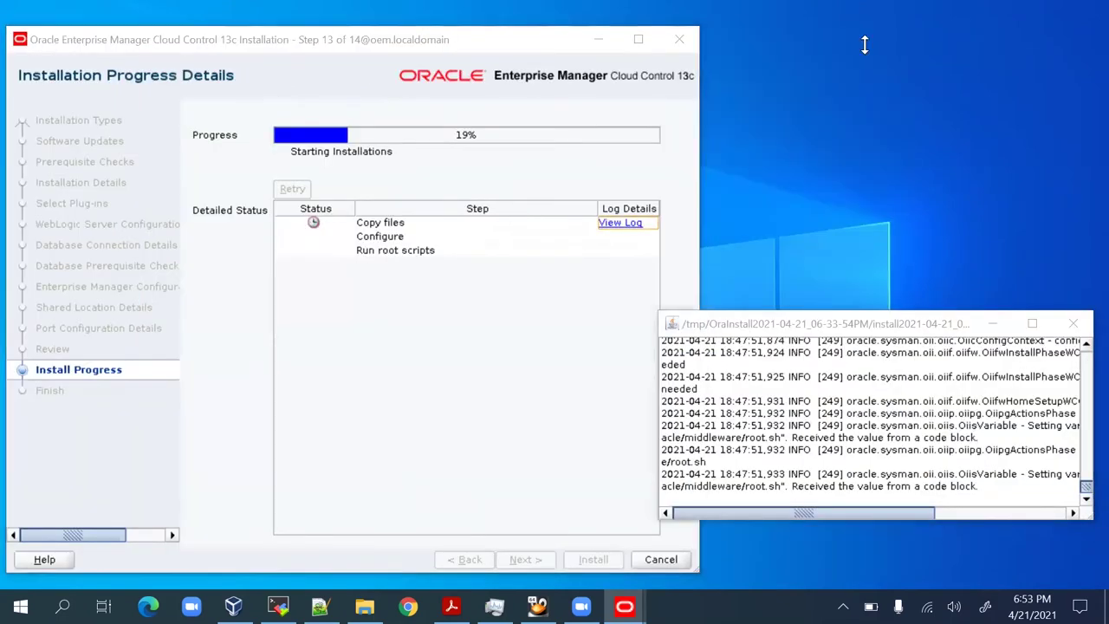
left_click_drag(652, 344, 695, 344)
mouse_move(877, 512)
left_mouse_down()
mouse_move(1049, 512)
mouse_move(877, 512)
left_mouse_up()
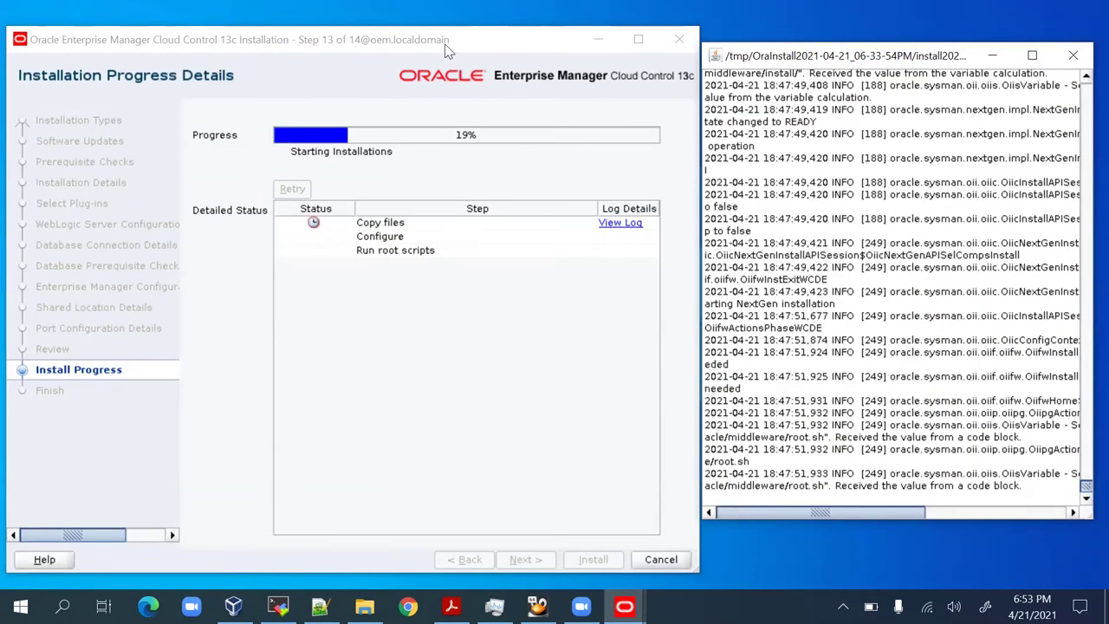
left_click_drag(442, 46, 443, 31)
left_click_drag(953, 63, 964, 83)
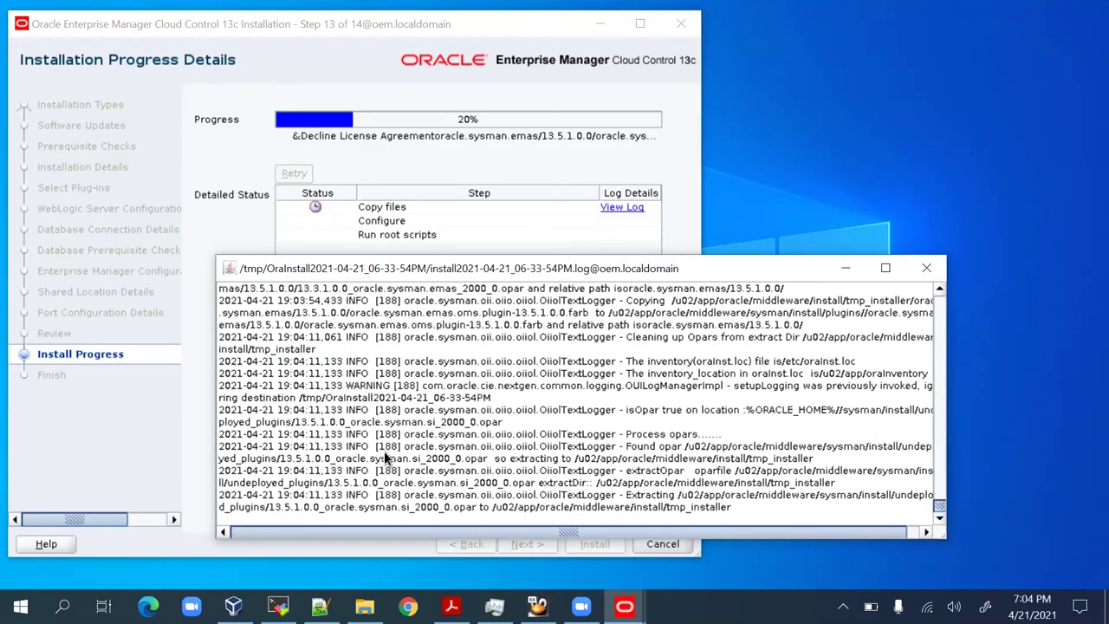
Quit top, go up a folder with cd .. and ls -lrt, then restart top.
left_click(277, 606)
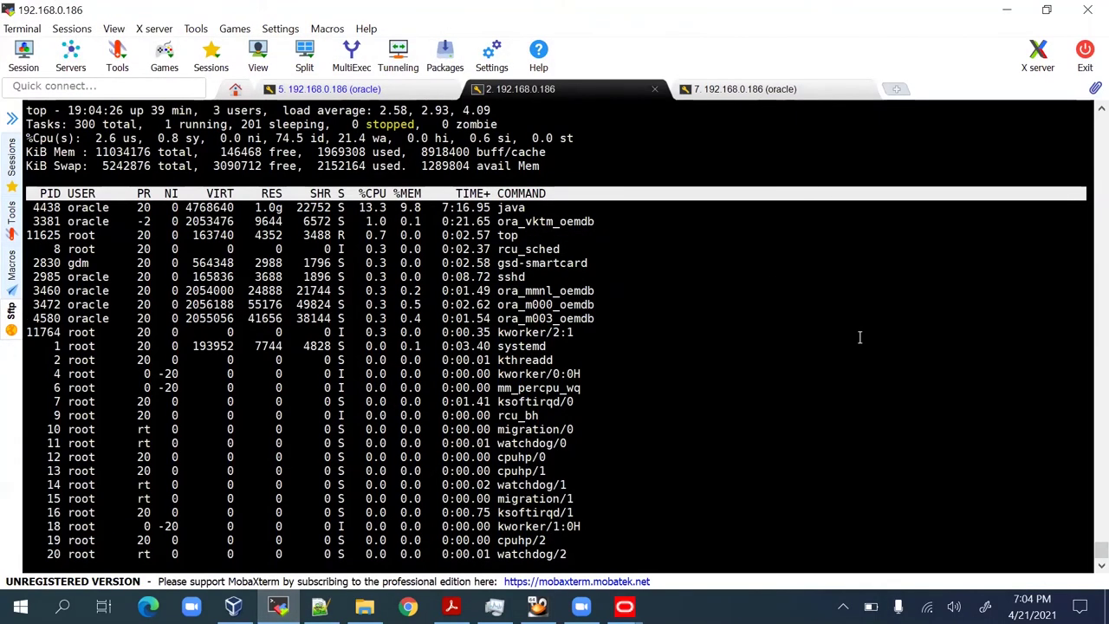
key("q")
key("Return")
key("Return")
key("Return")
key("Return")
key("Return")
key("Return")
type("ls -lrt")
key("Return")
key("Return")
key("Return")
type("cd ..")
key("Return")
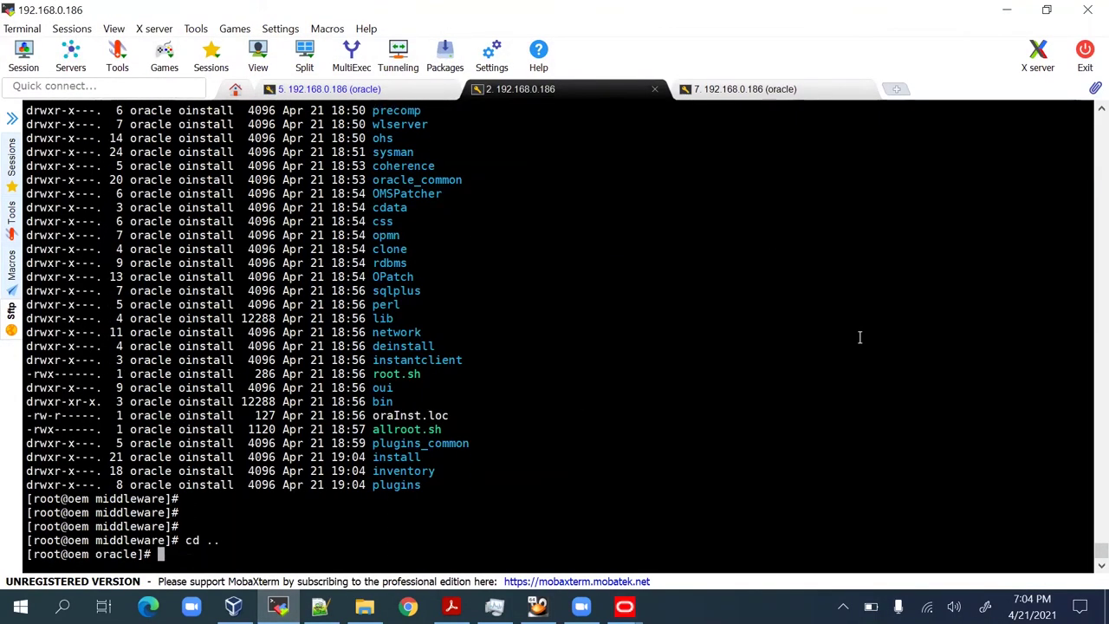
key("Return")
type("ls -lrt")
key("Return")
type("ls -lr")
key("BackSpace")
key("BackSpace")
key("BackSpace")
key("BackSpace")
key("BackSpace")
key("BackSpace")
key("Return")
key("Return")
key("Return")
key("Return")
key("Up")
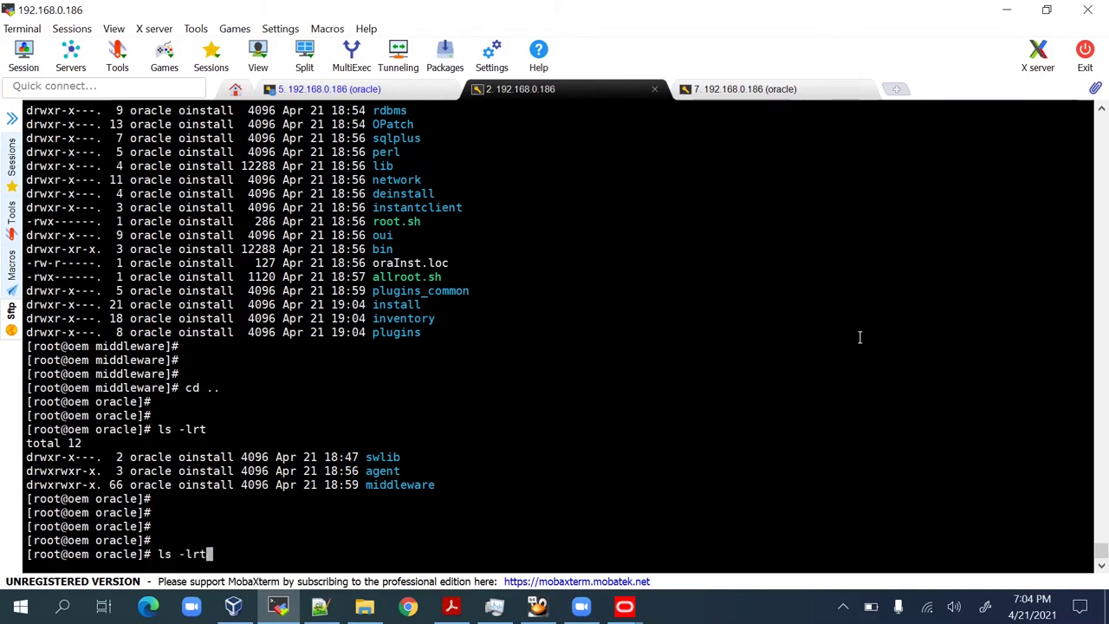
key("BackSpace")
key("BackSpace")
key("BackSpace")
key("BackSpace")
key("BackSpace")
key("BackSpace")
key("BackSpace")
type("top")
key("Return")
key("alt+Tab")
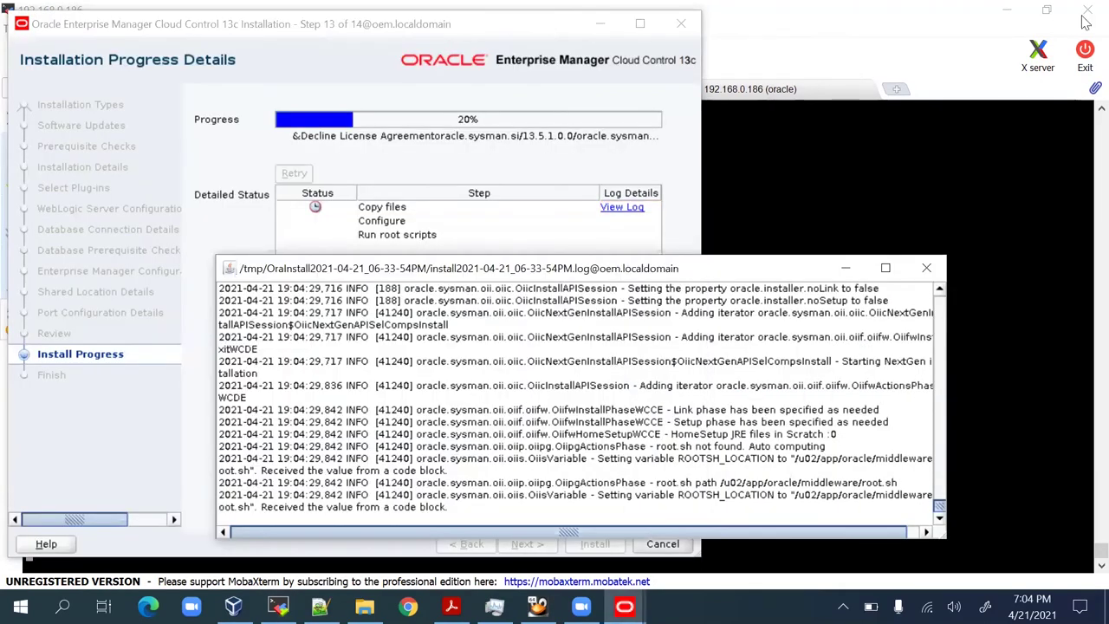
Shift the log window aside, watch progress reach 40%, then bring the terminal forward.
left_click(1007, 10)
left_click_drag(790, 273, 838, 290)
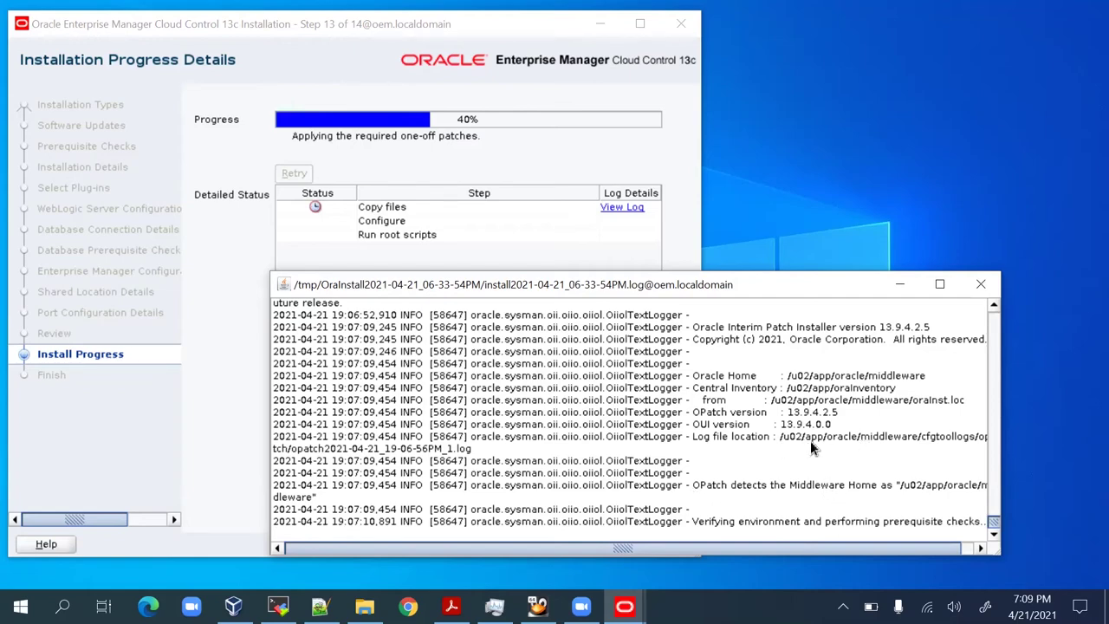
mouse_move(494, 606)
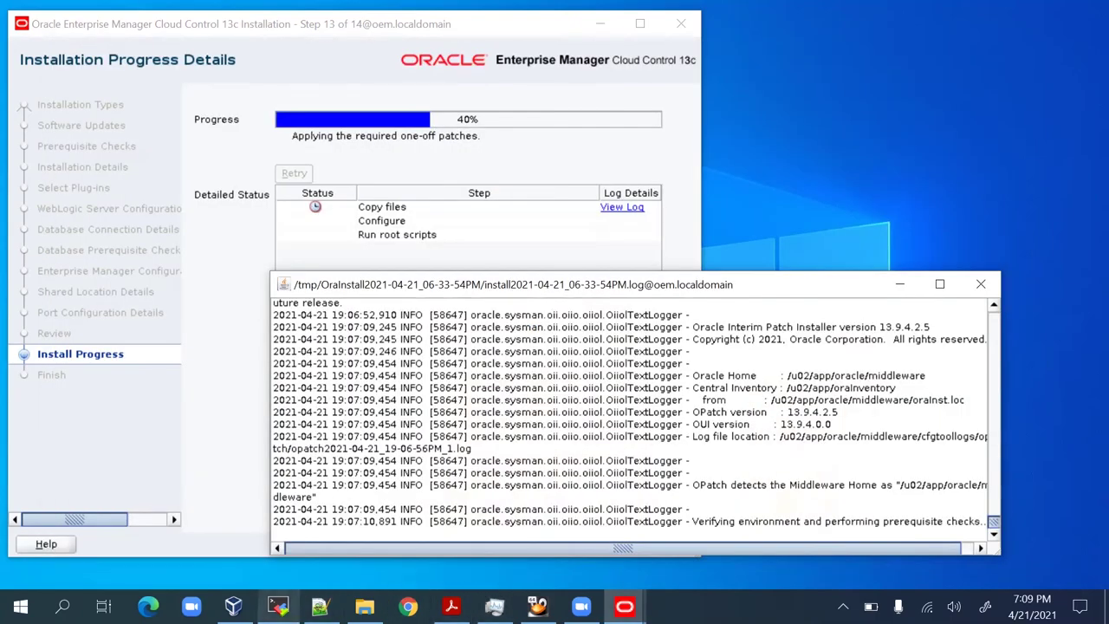
left_click(277, 606)
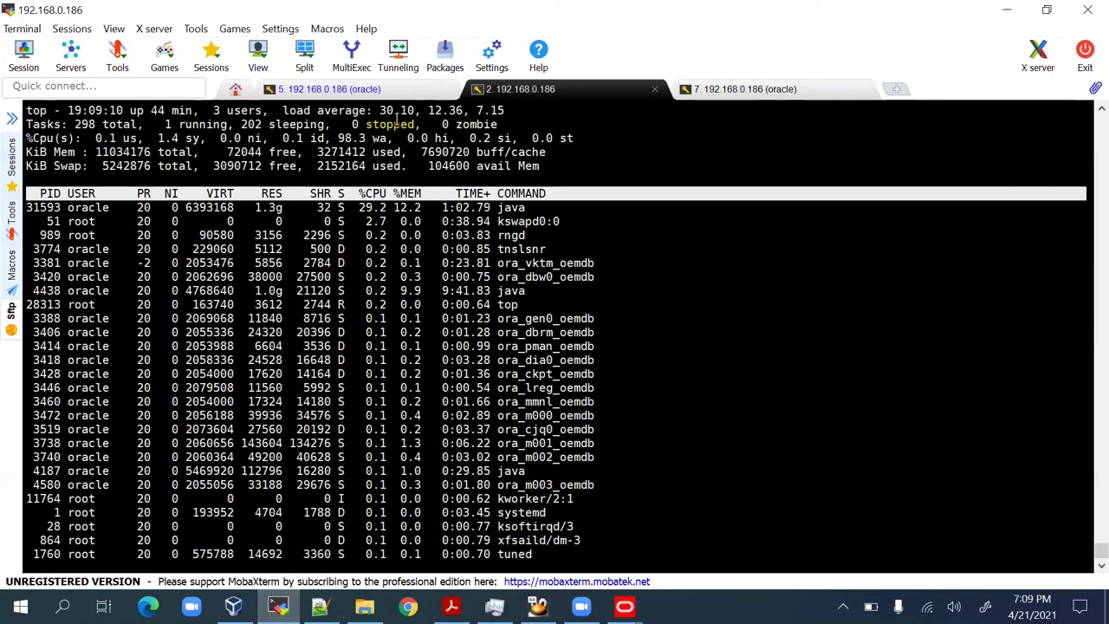
Open the oracle session tab and scroll back to the installer launch and prerequisite check lines.
left_click(381, 92)
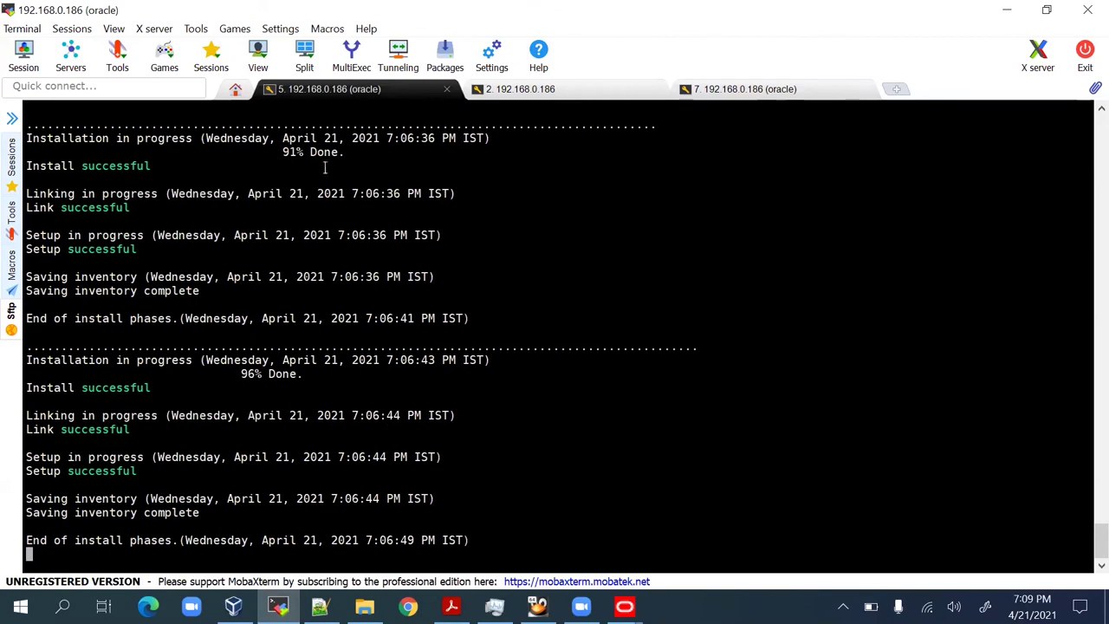
scroll(61, 428, "up", 3)
scroll(71, 430, "up", 10)
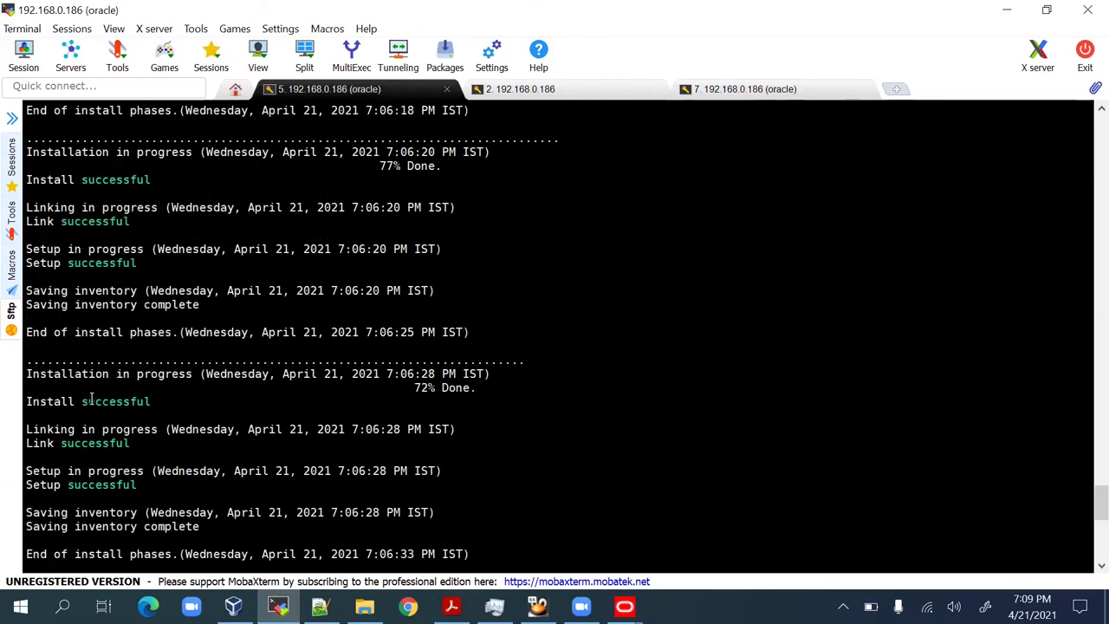
scroll(91, 401, "up", 20)
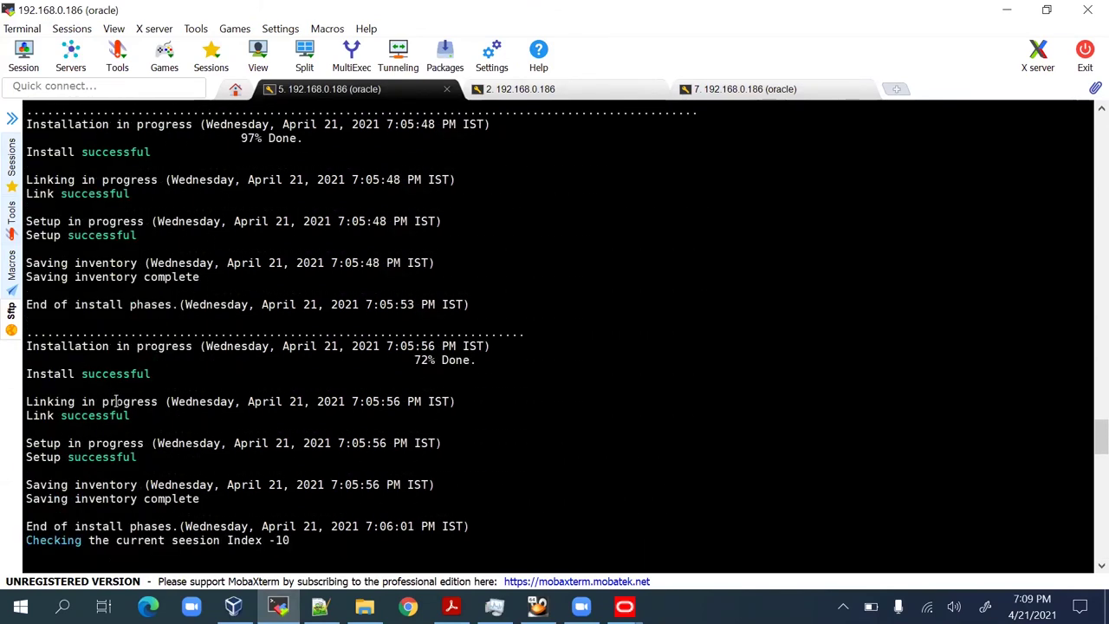
scroll(117, 401, "up", 20)
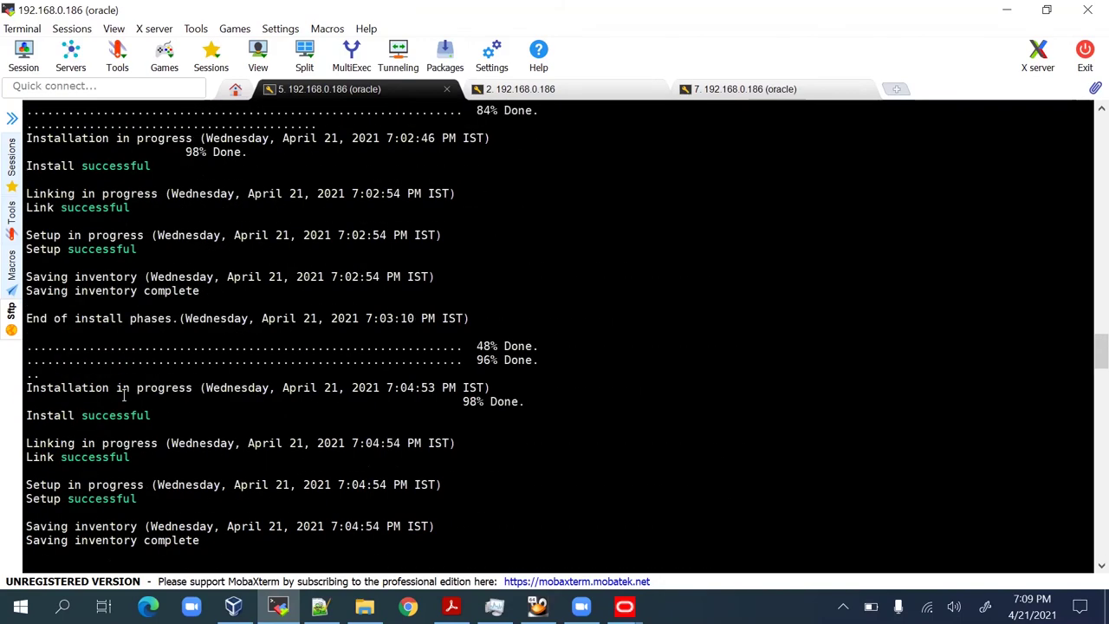
scroll(123, 394, "up", 20)
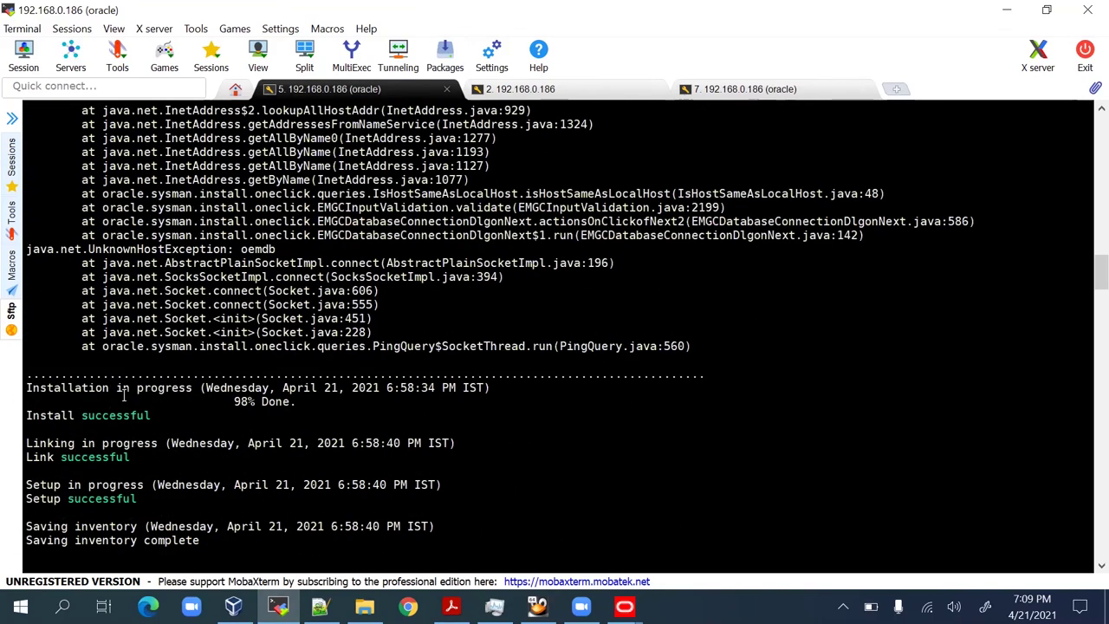
scroll(121, 385, "up", 7)
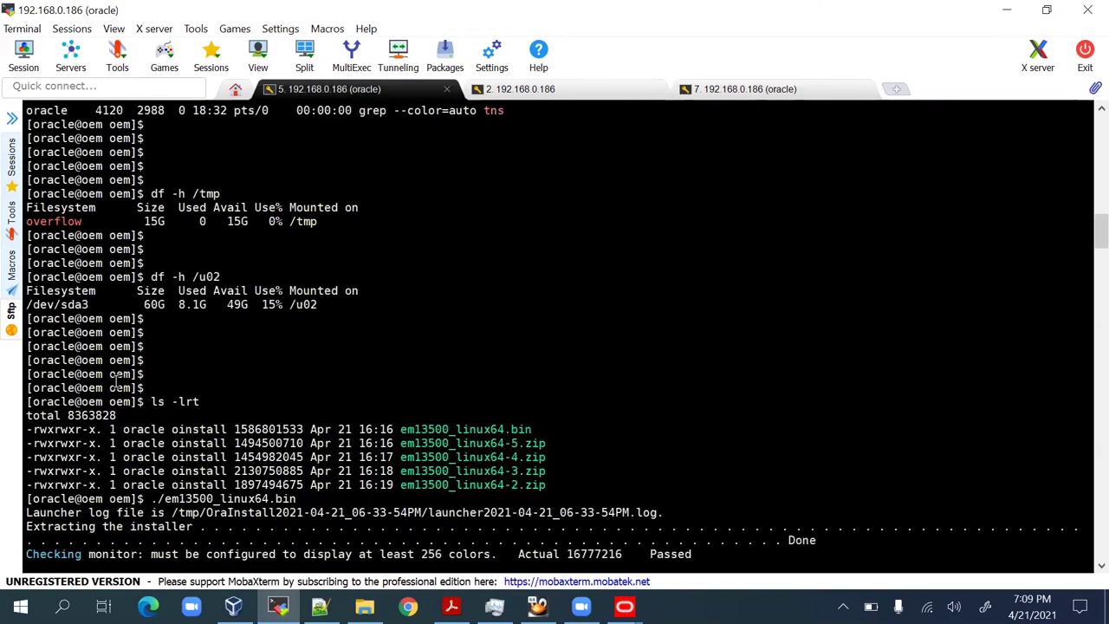
left_click_drag(40, 401, 299, 501)
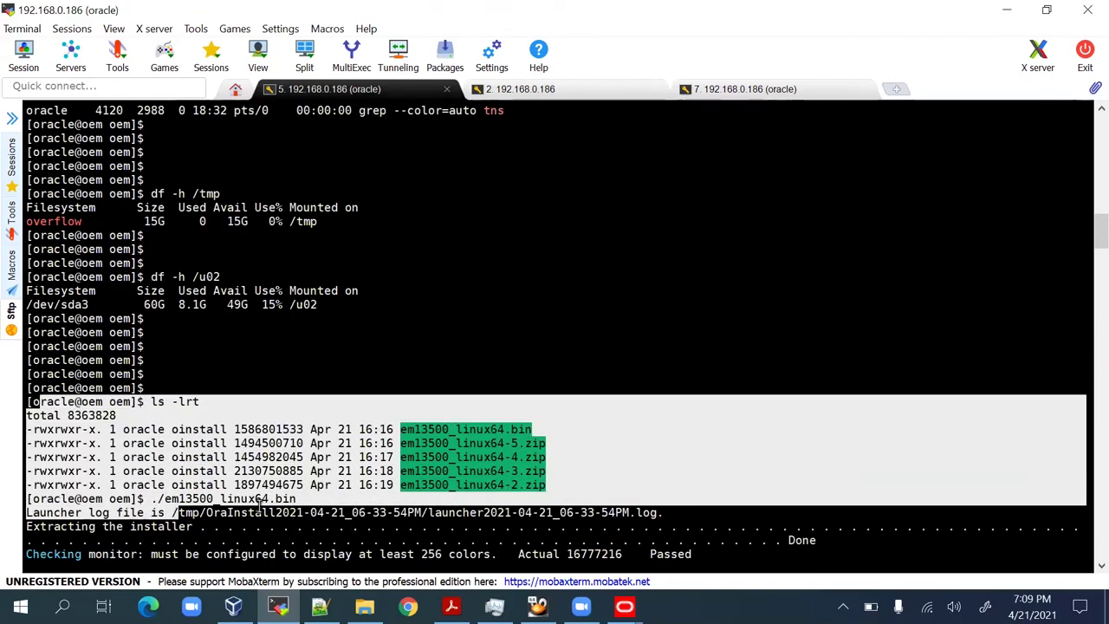
left_click(436, 470)
scroll(435, 471, "down", 4)
left_click_drag(433, 346, 494, 457)
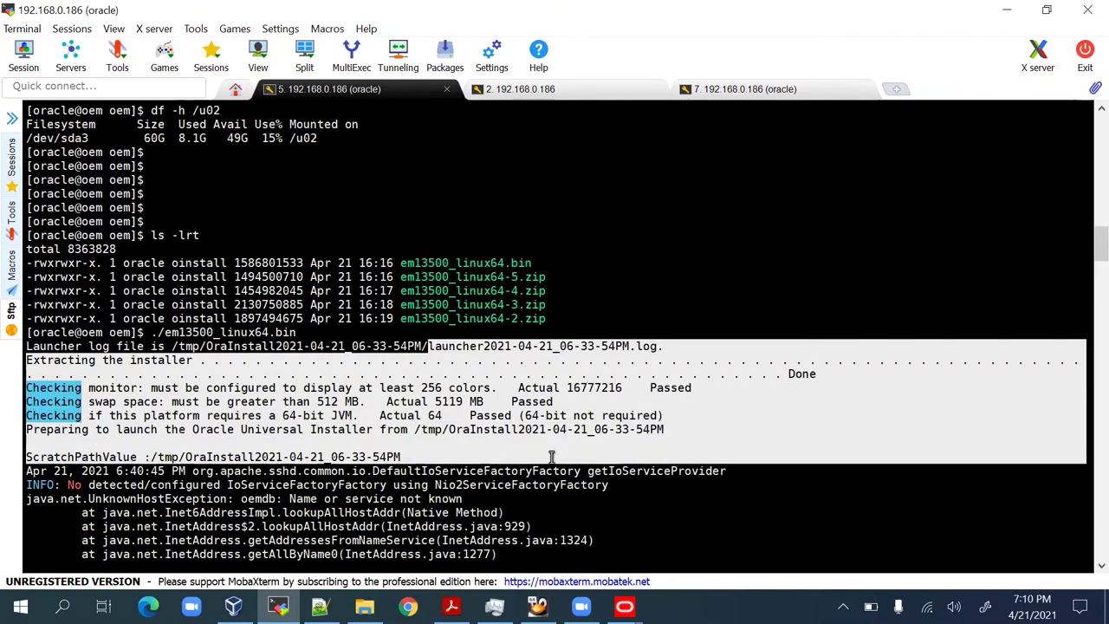
left_click(389, 441)
scroll(388, 442, "down", 15)
scroll(389, 442, "down", 3)
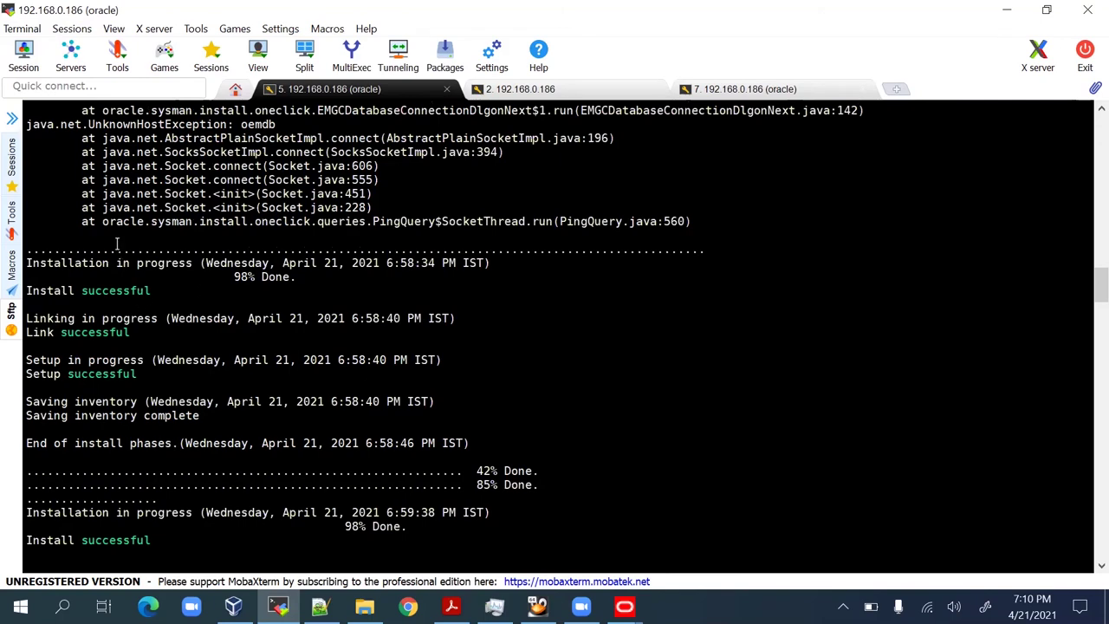
Scroll down highlighting the successful install, link and setup lines through the end-of-install-phases line.
left_click_drag(117, 251, 191, 485)
scroll(205, 471, "down", 8)
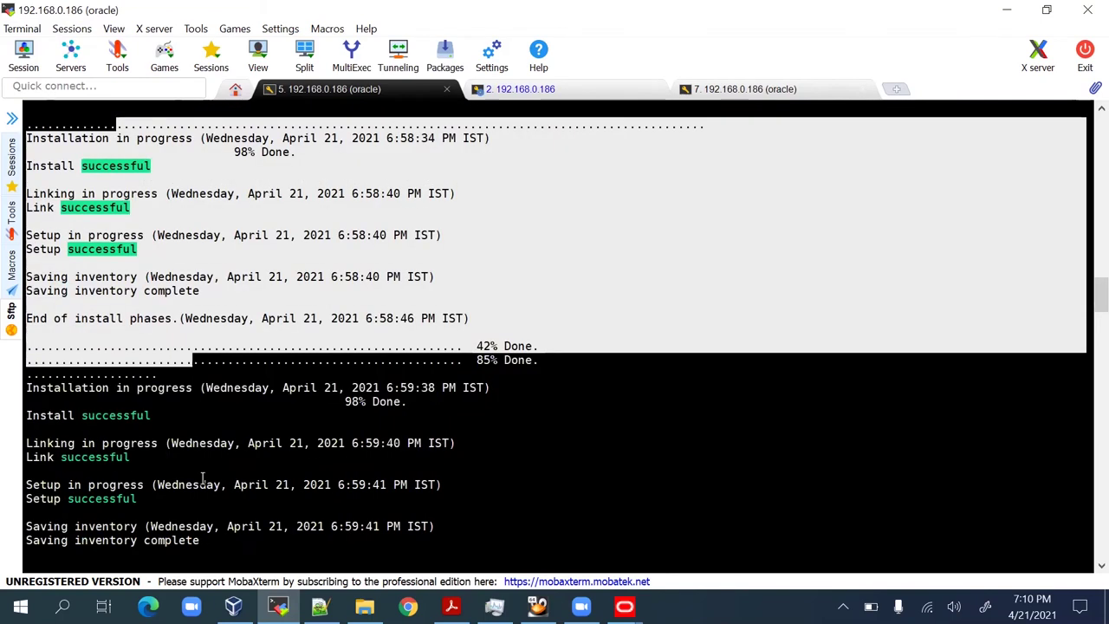
left_click_drag(106, 303, 116, 318)
left_click_drag(172, 480, 185, 510)
scroll(185, 494, "down", 6)
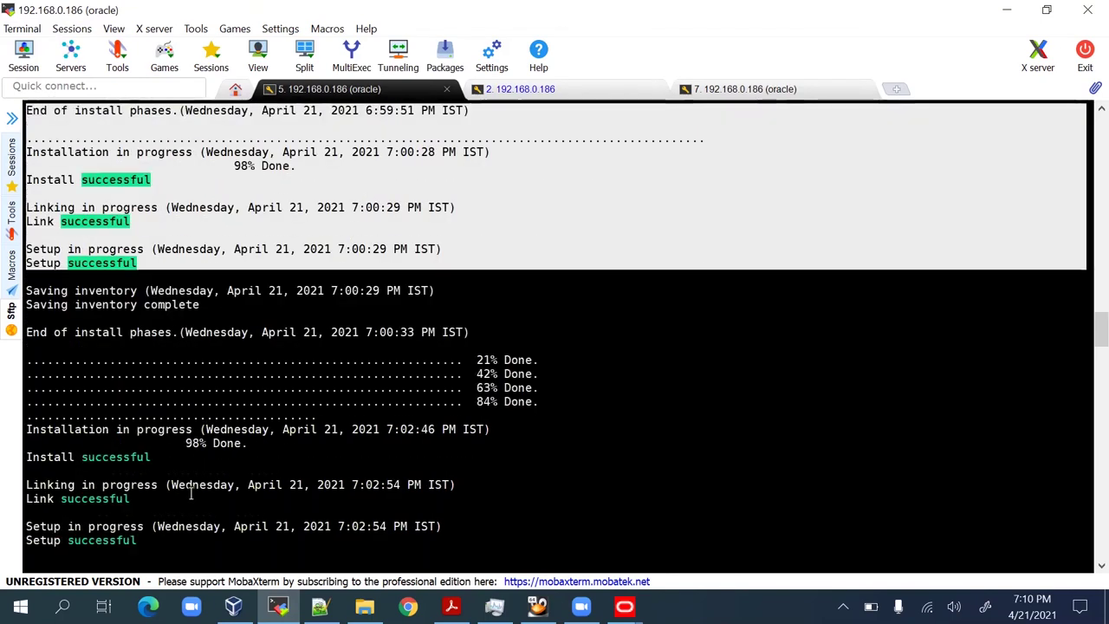
left_click_drag(139, 359, 147, 511)
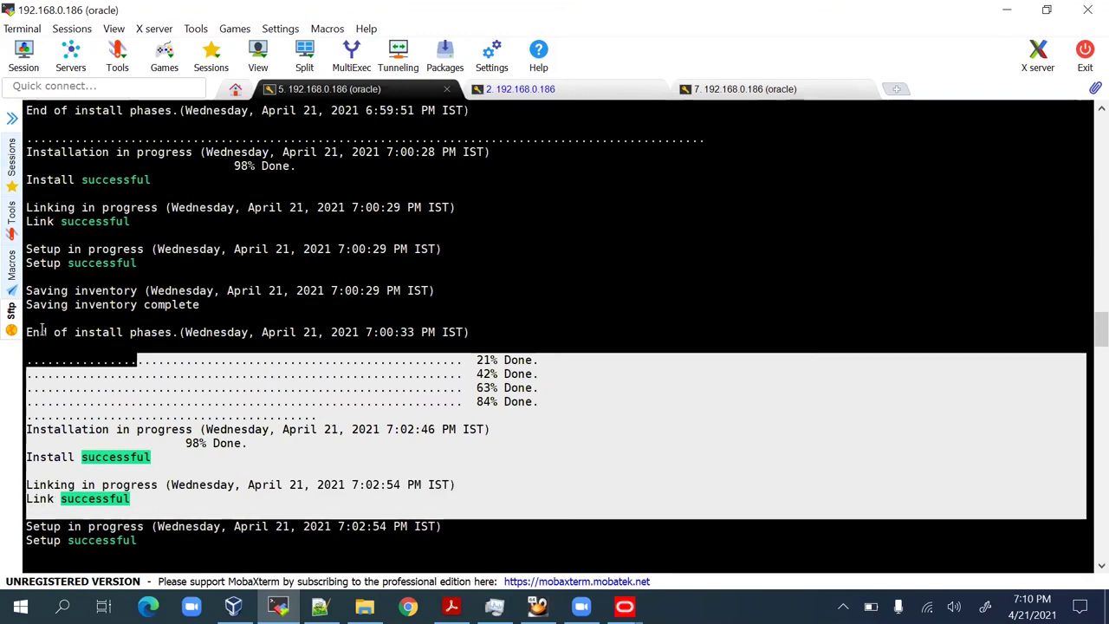
left_click_drag(31, 332, 275, 505)
scroll(277, 500, "down", 5)
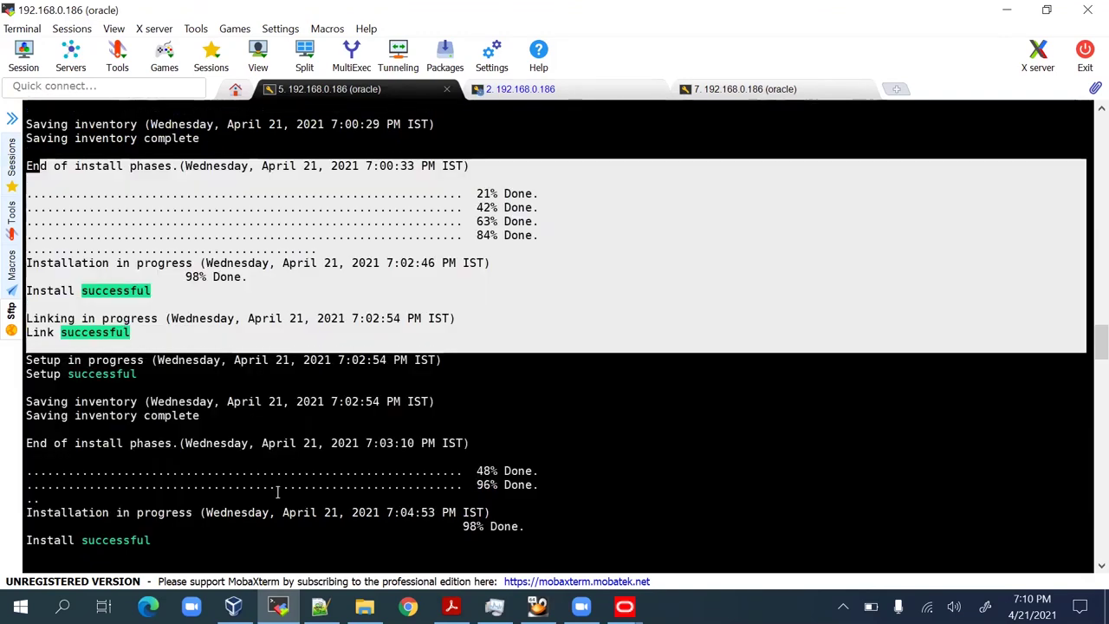
left_click_drag(111, 360, 164, 539)
scroll(257, 441, "down", 11)
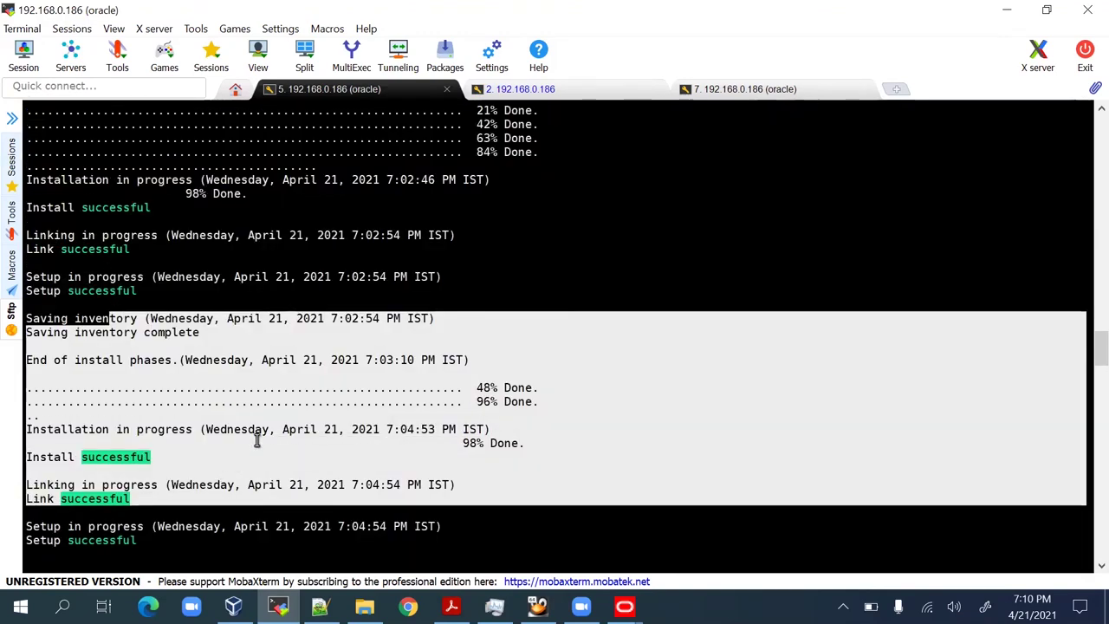
scroll(259, 440, "down", 20)
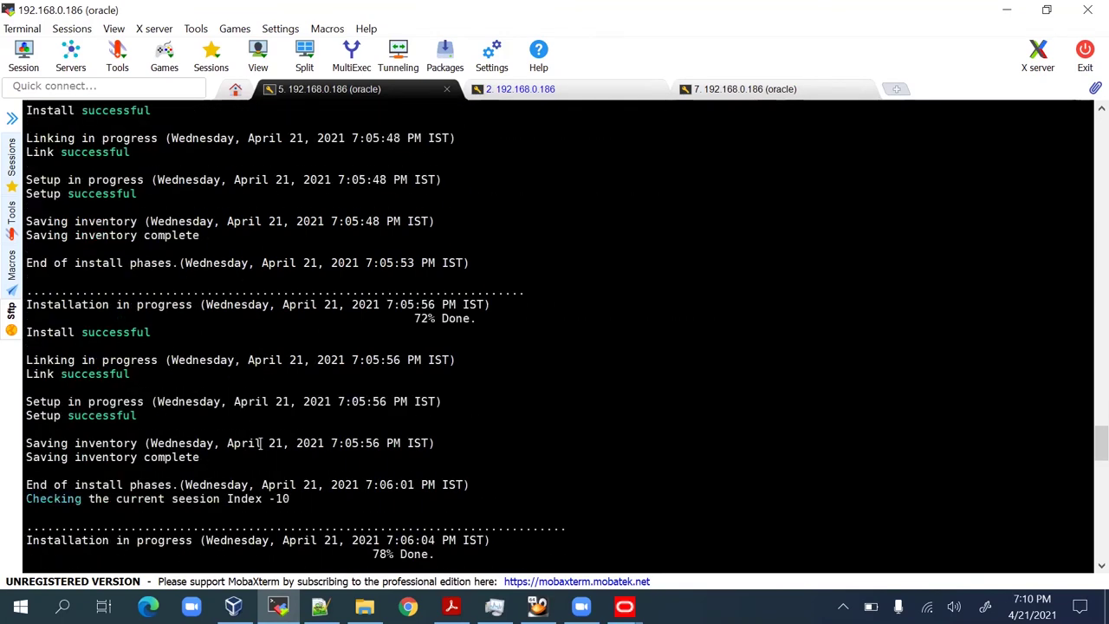
scroll(260, 442, "down", 20)
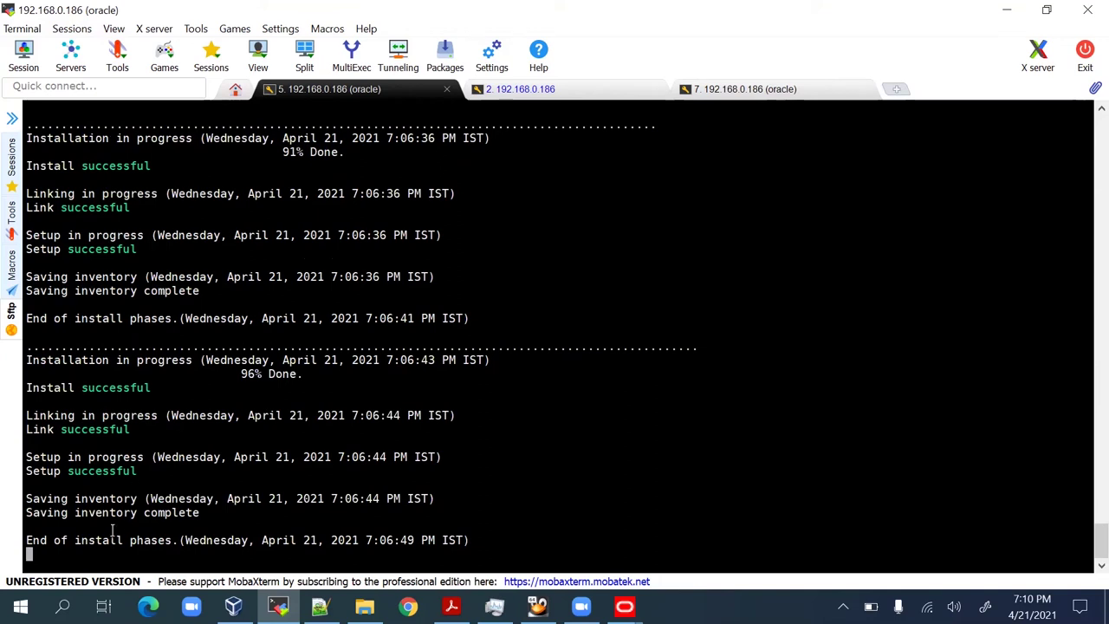
left_click_drag(78, 539, 377, 539)
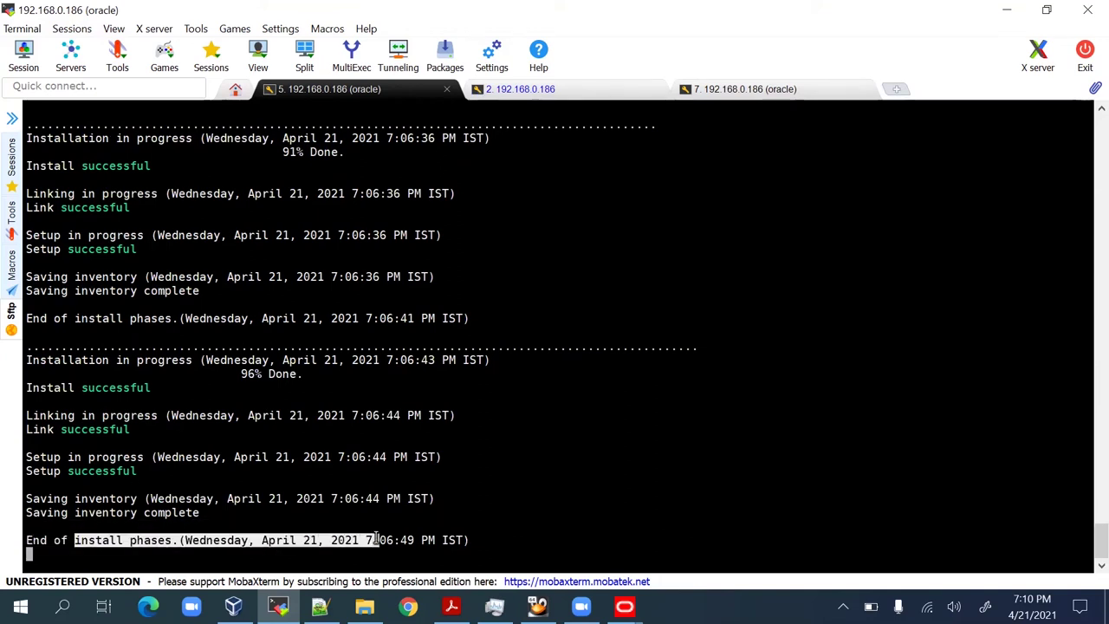
left_click(232, 373)
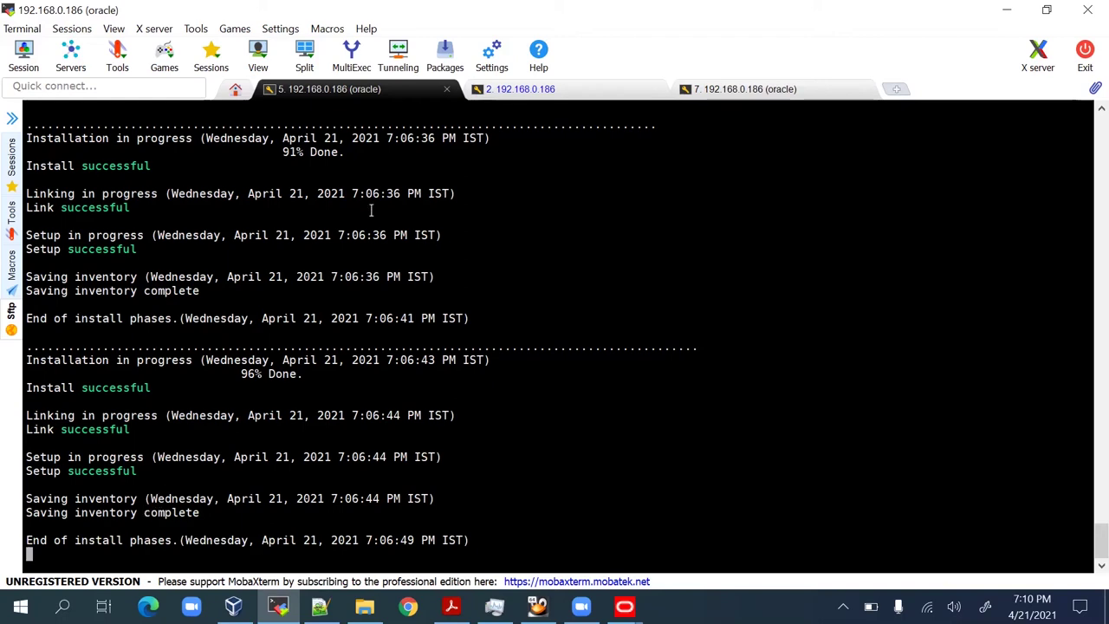
Check the process monitor session, then return to the installer console log session.
left_click(520, 90)
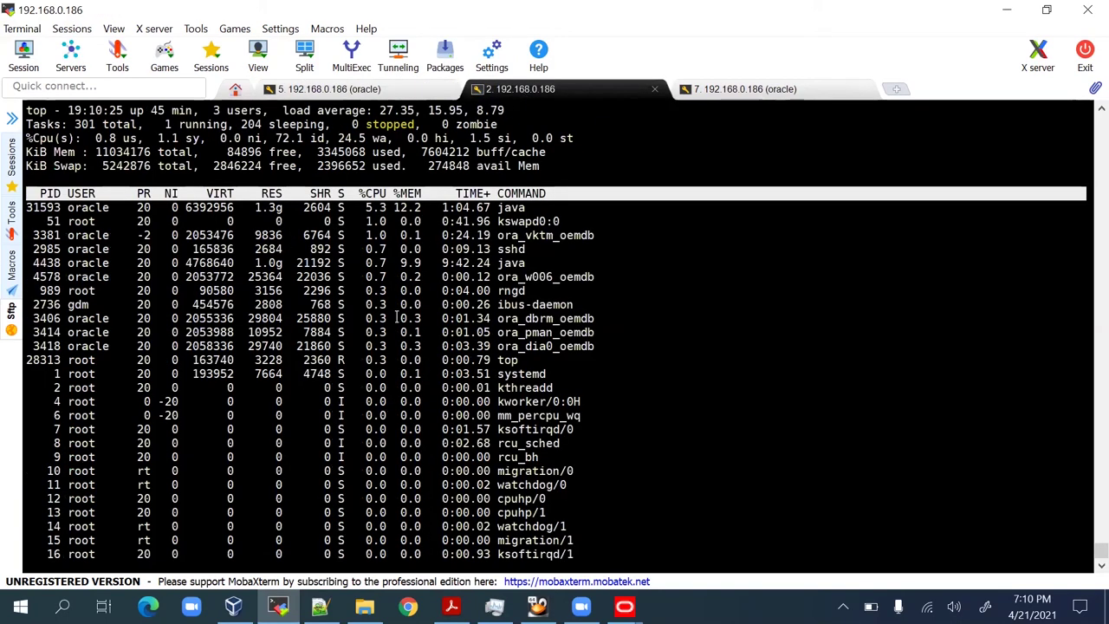
scroll(349, 248, "up", 2)
scroll(350, 249, "down", 2)
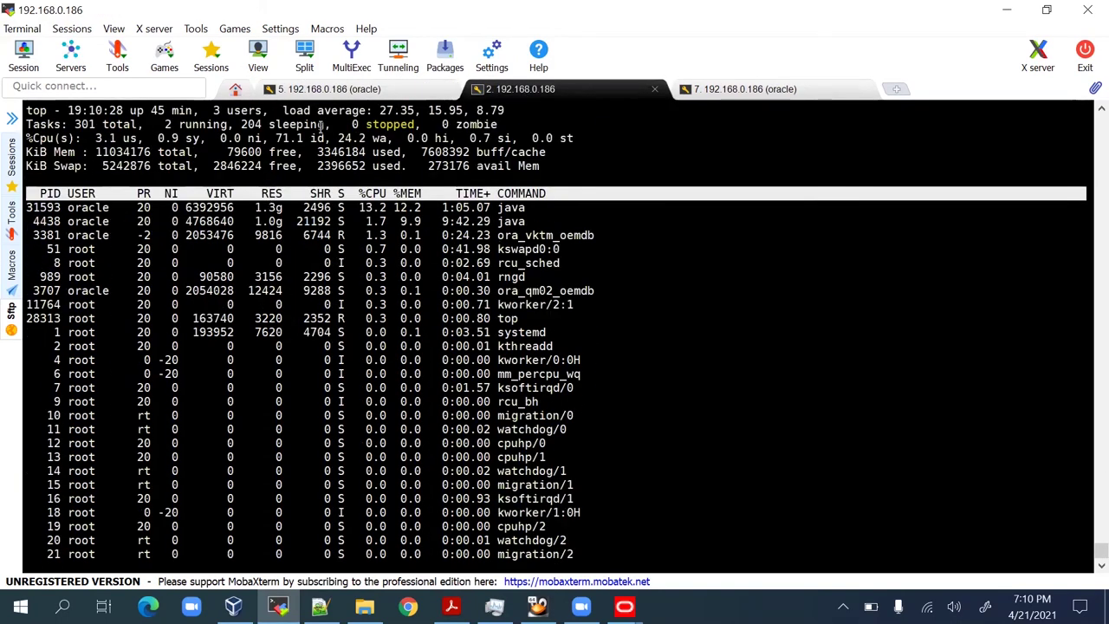
left_click(396, 89)
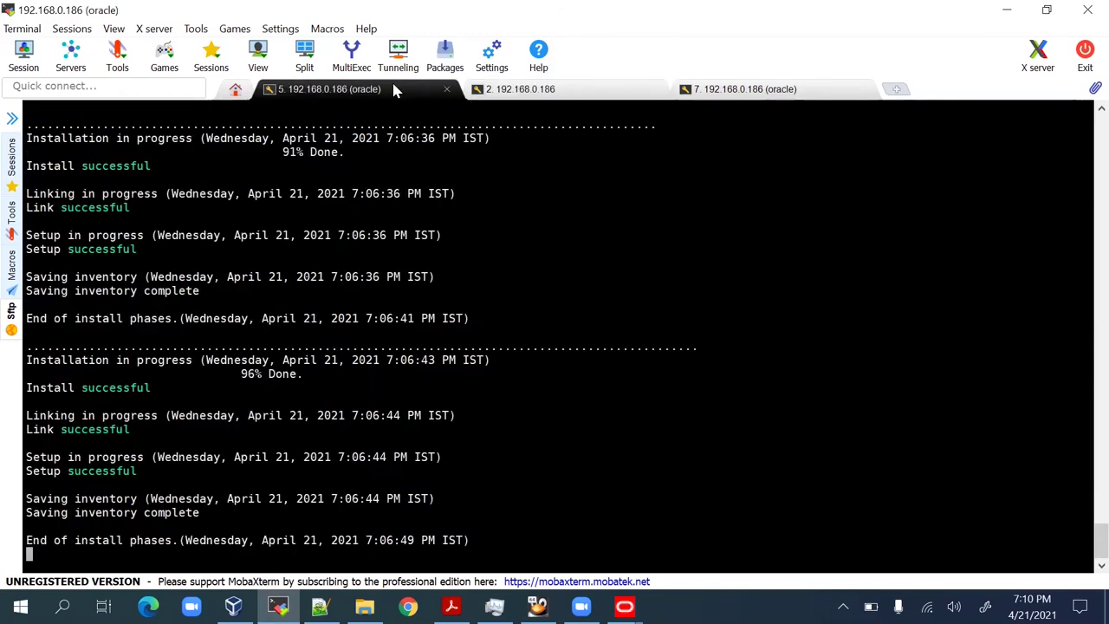
Bring the installer's install log forward and select the opatch log file location path to copy it.
mouse_move(624, 607)
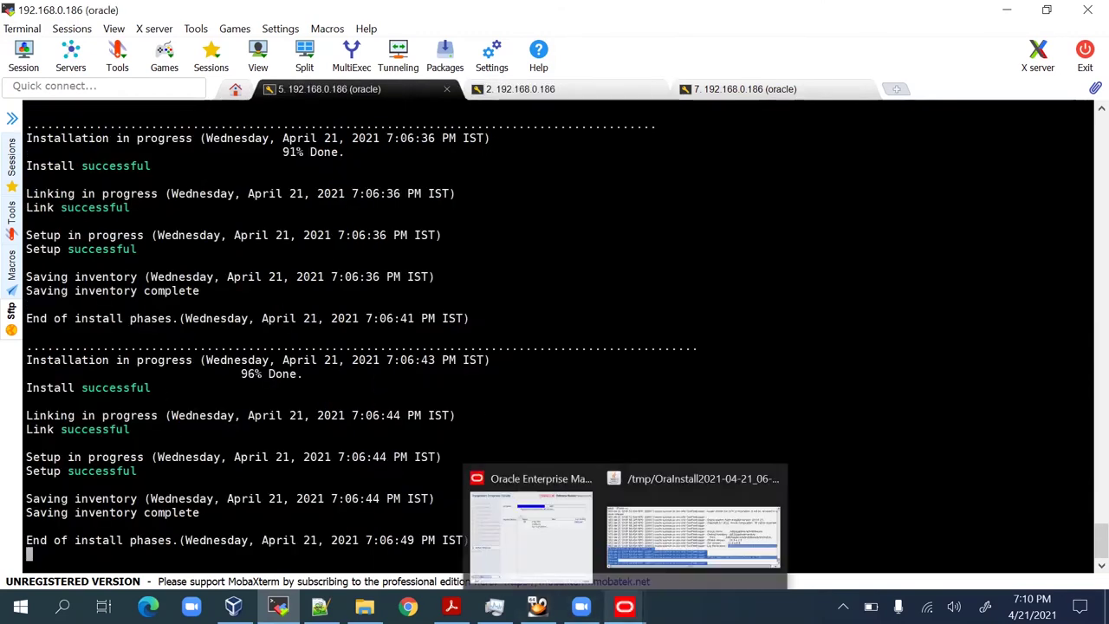
left_click(560, 553)
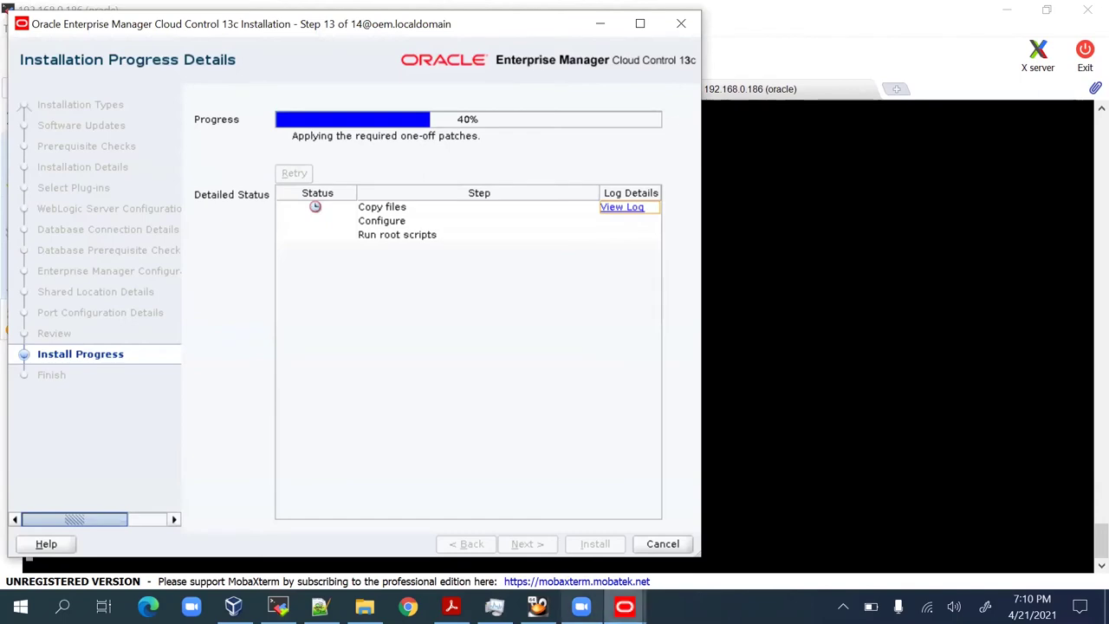
mouse_move(624, 607)
left_click(671, 500)
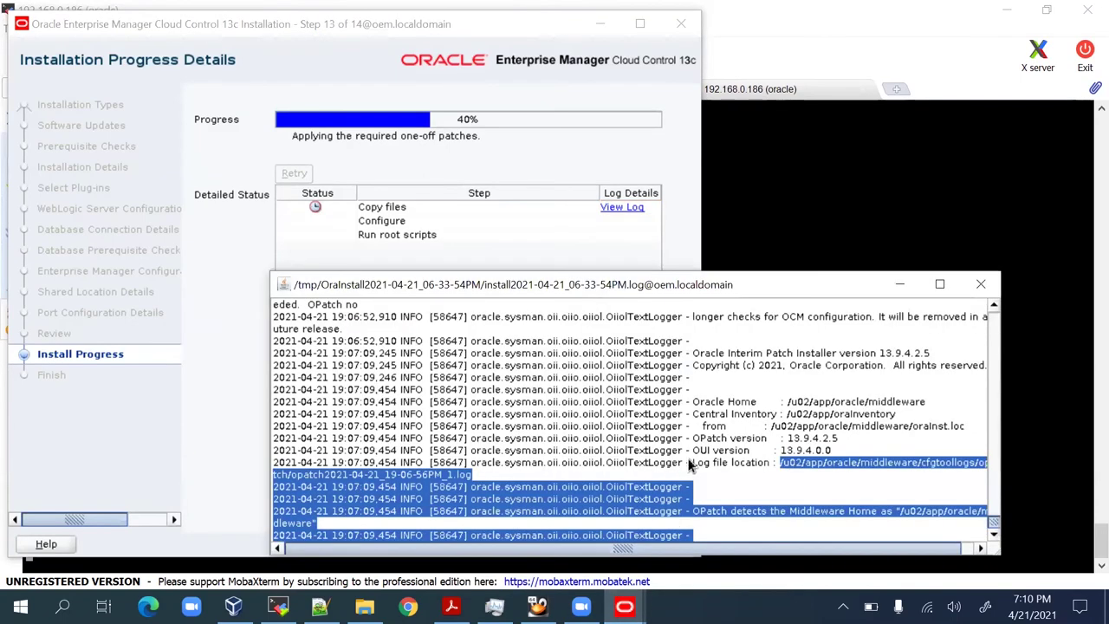
left_click(694, 468)
left_click_drag(789, 463, 796, 473)
key("ctrl+c")
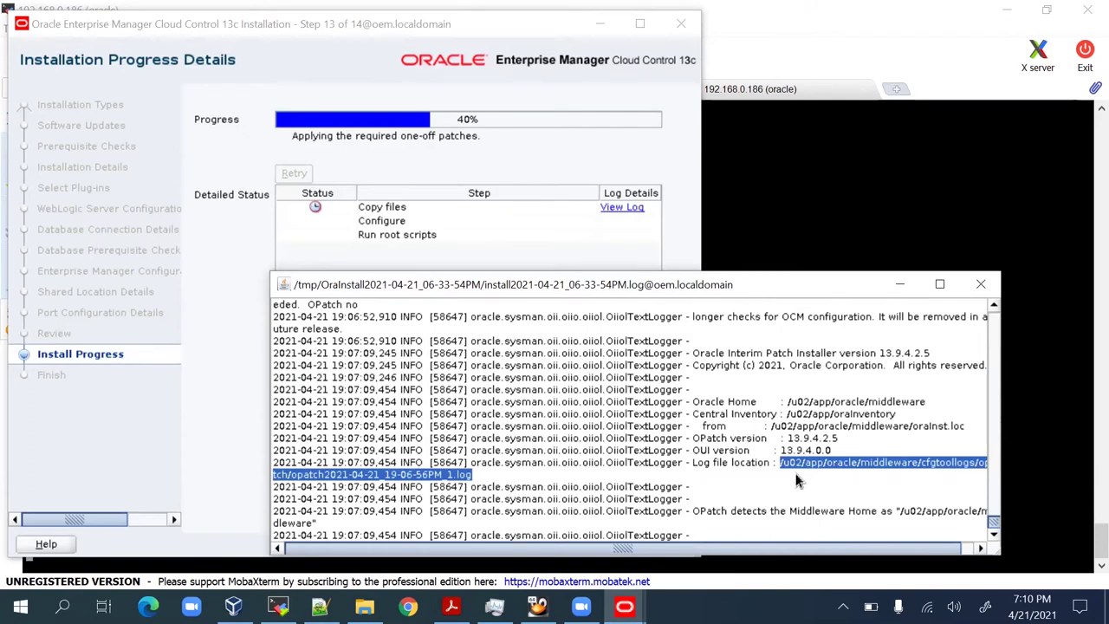
left_click(882, 202)
In the fresh SSH session, run tail -100f on the copied opatch log path to follow it live.
left_click(632, 90)
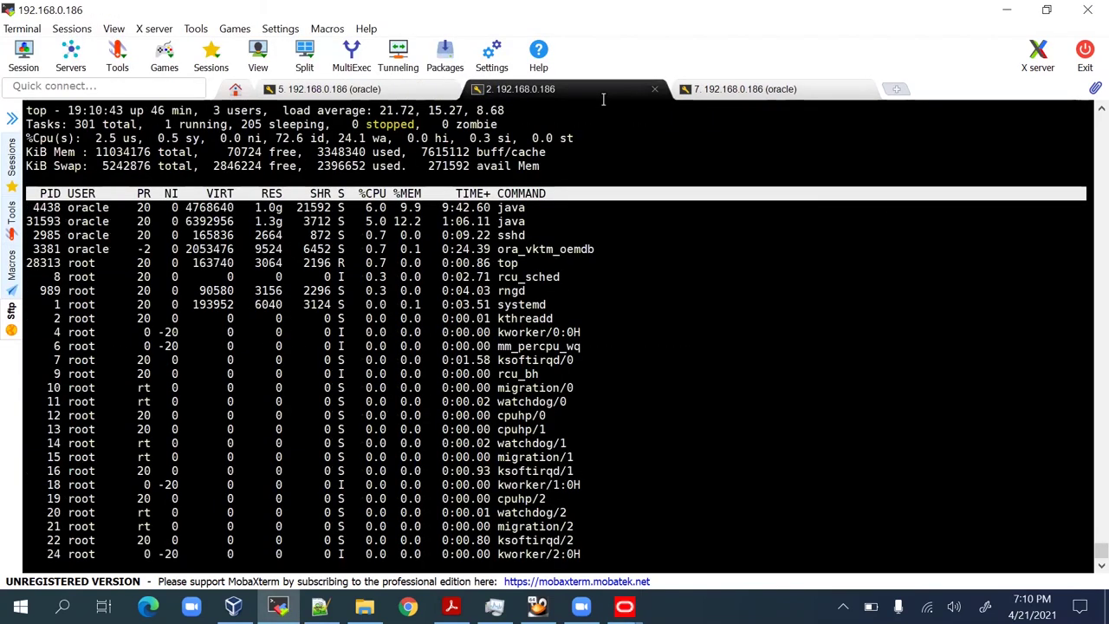
left_click(684, 91)
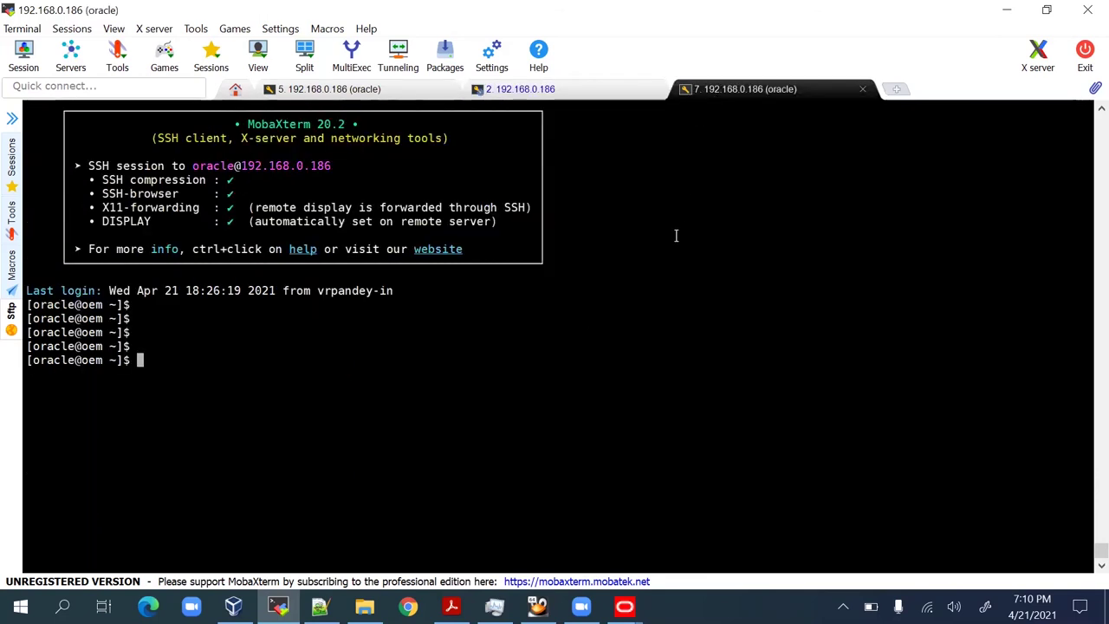
type("tail -100f")
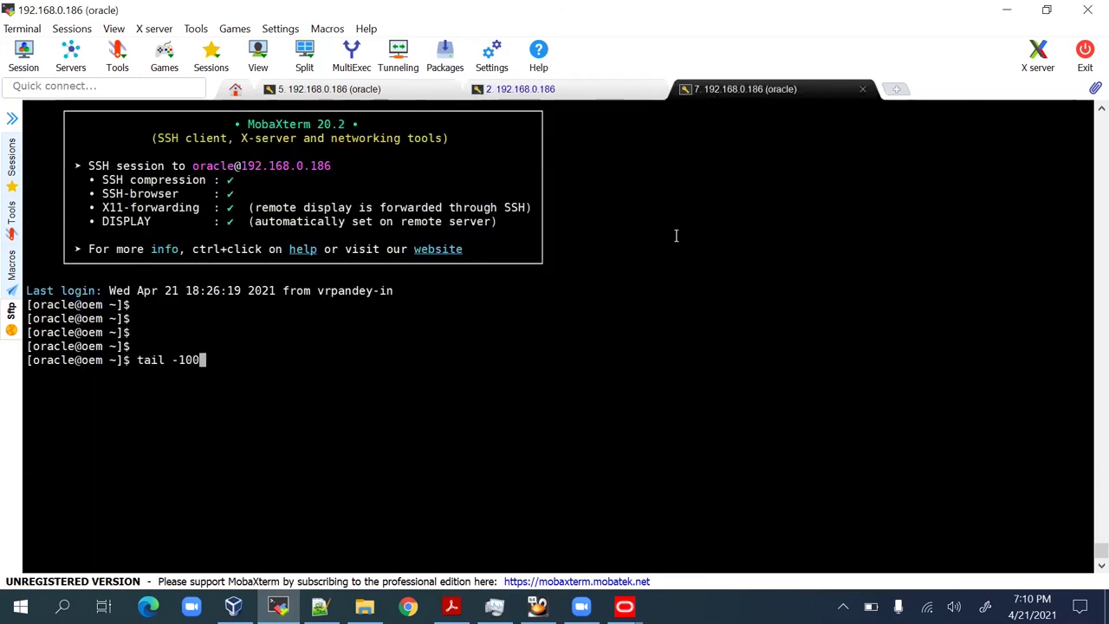
right_click(673, 275)
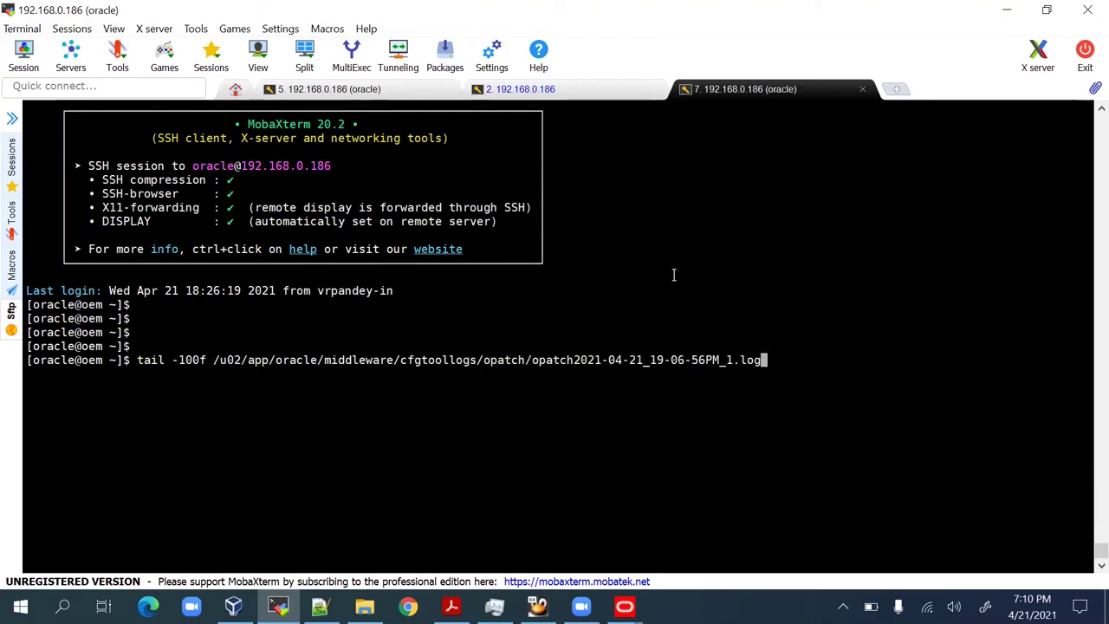
key("Return")
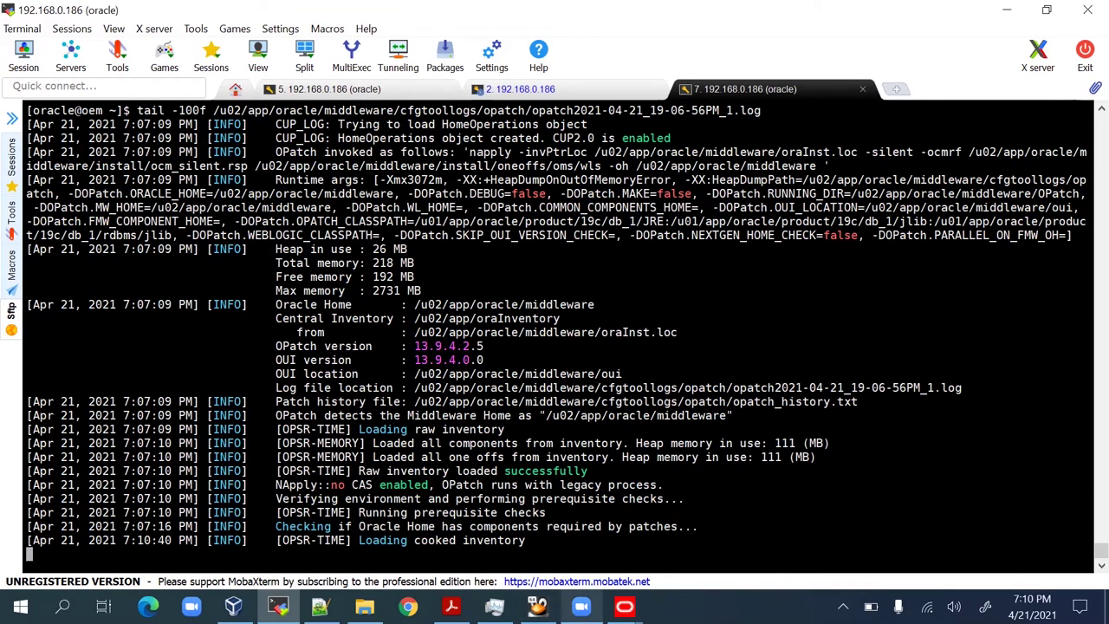
Watch install progress reach 70% with OMS Configuration running, checking its log window.
mouse_move(559, 589)
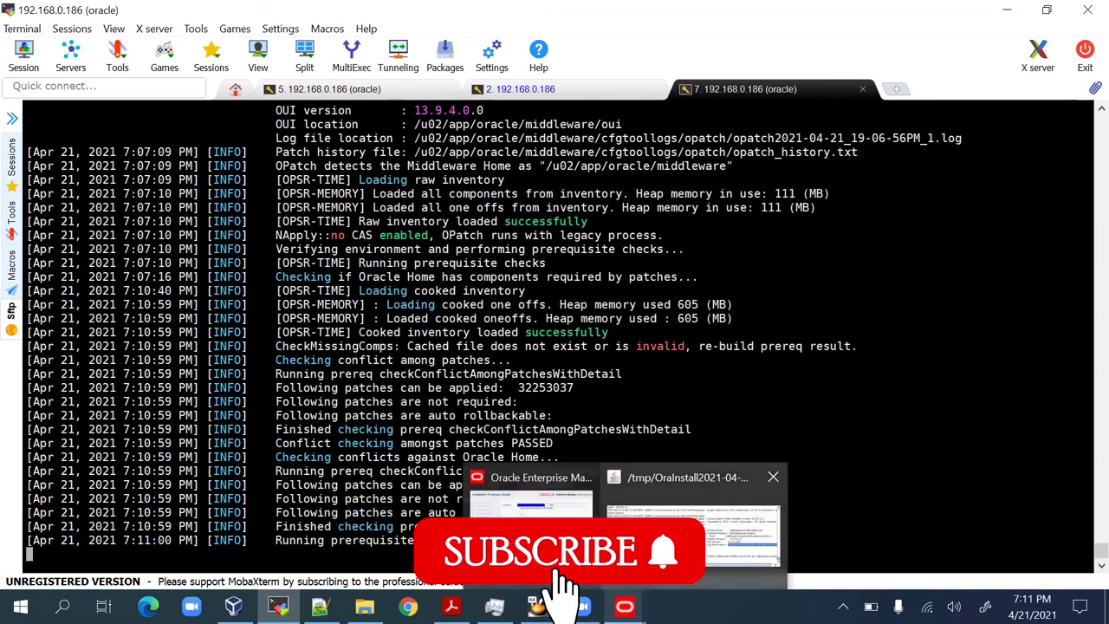
left_click(693, 524)
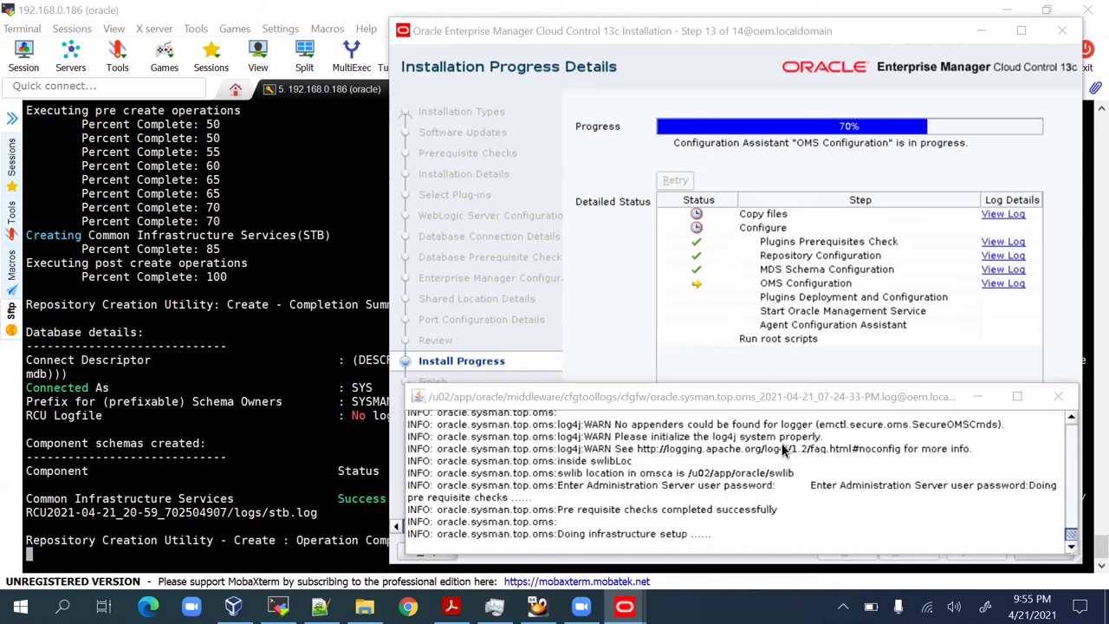
left_click(805, 404)
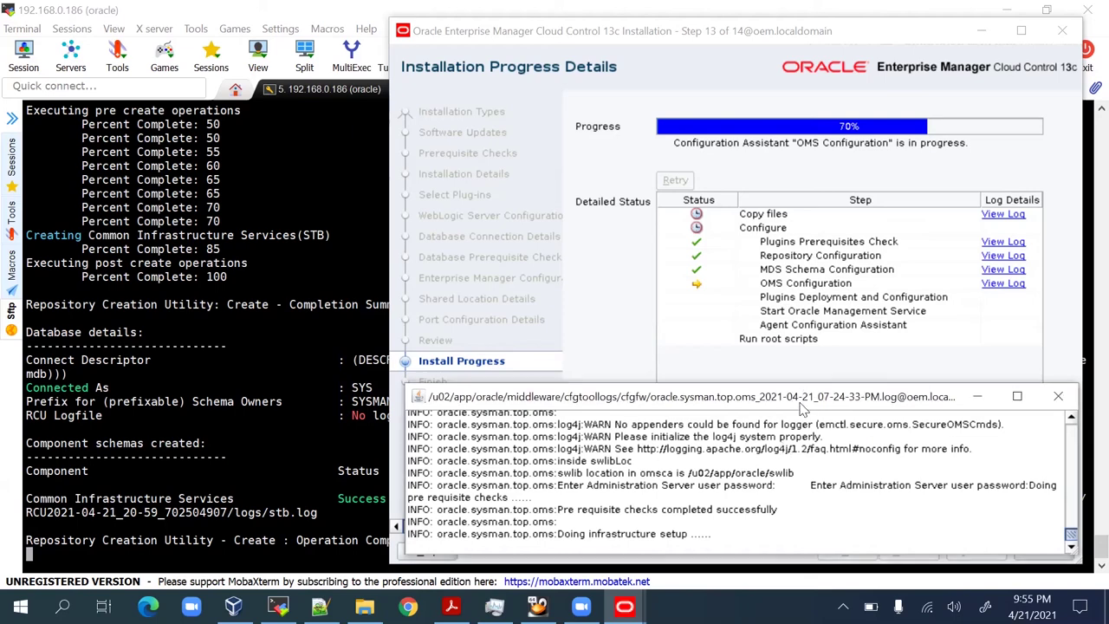
left_click(849, 80)
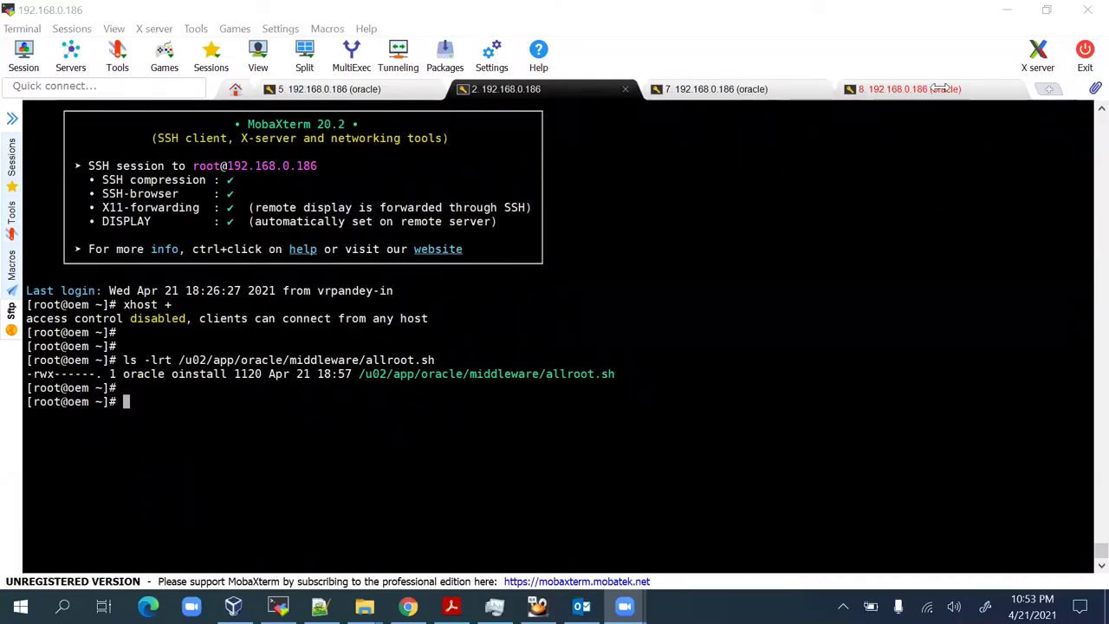
Run sh /u02/app/oracle/middleware/allroot.sh as root, taking the path from the file listing.
left_click(757, 490)
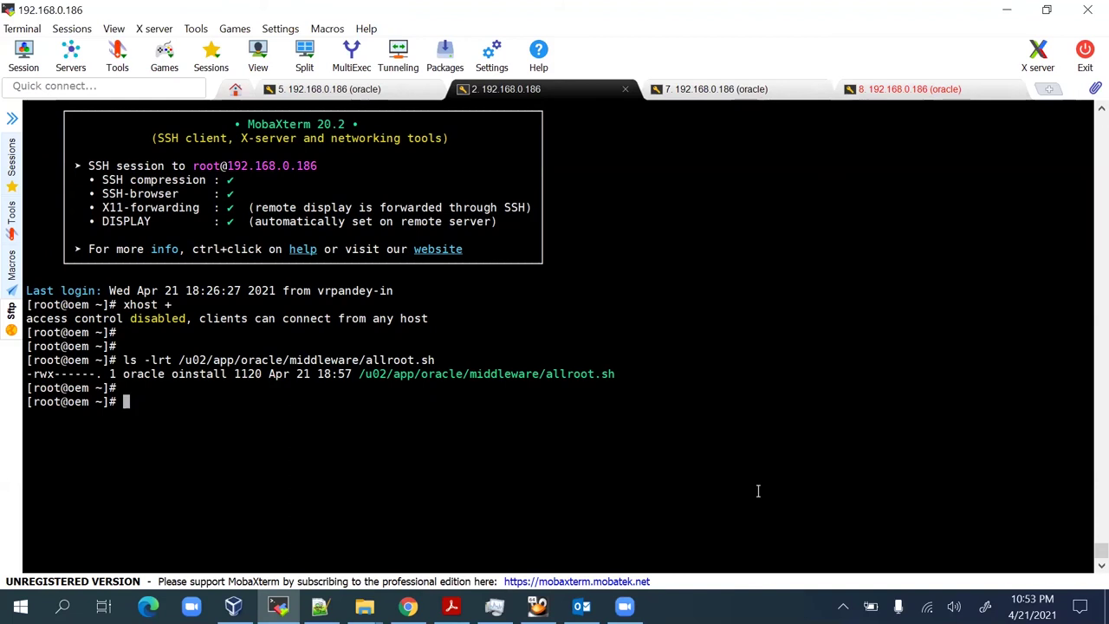
key("Return")
key("Return")
key("Up")
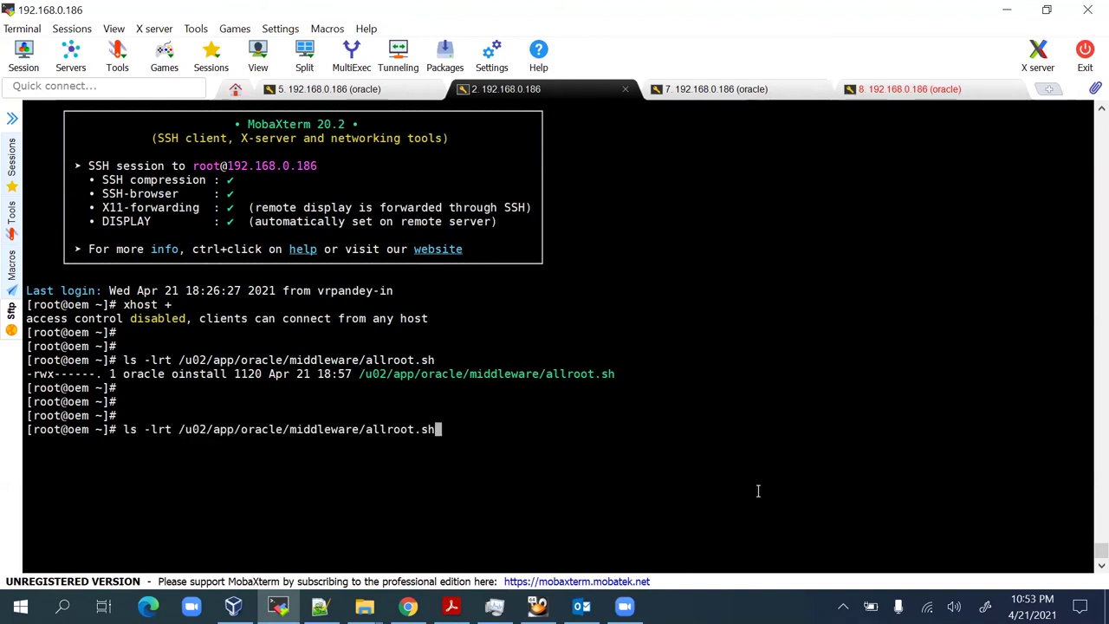
key("Return")
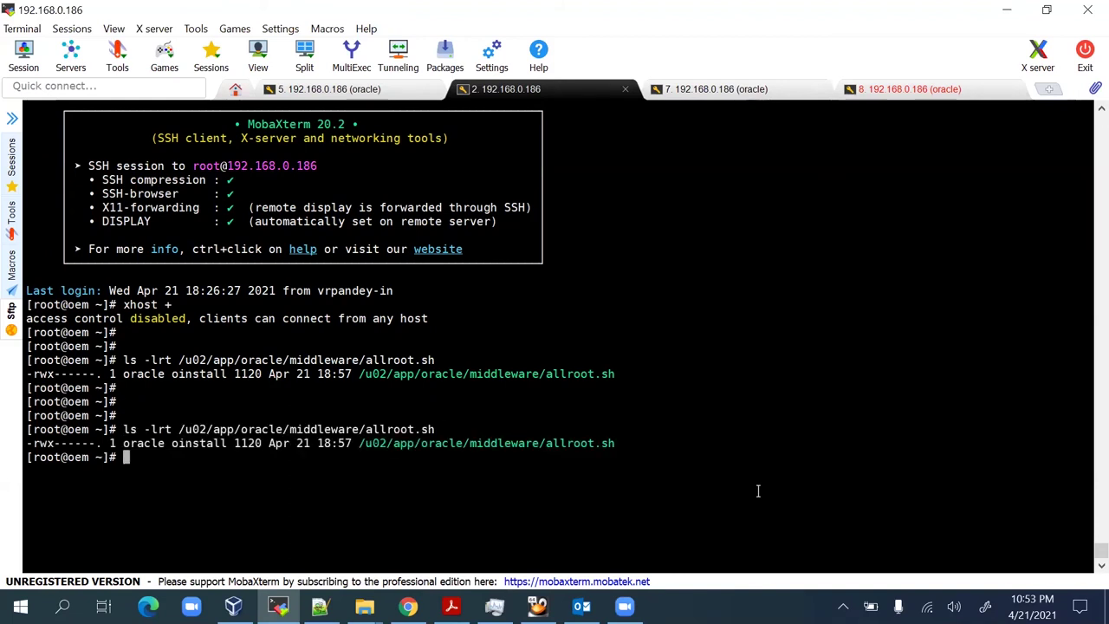
key("Return")
type("sh")
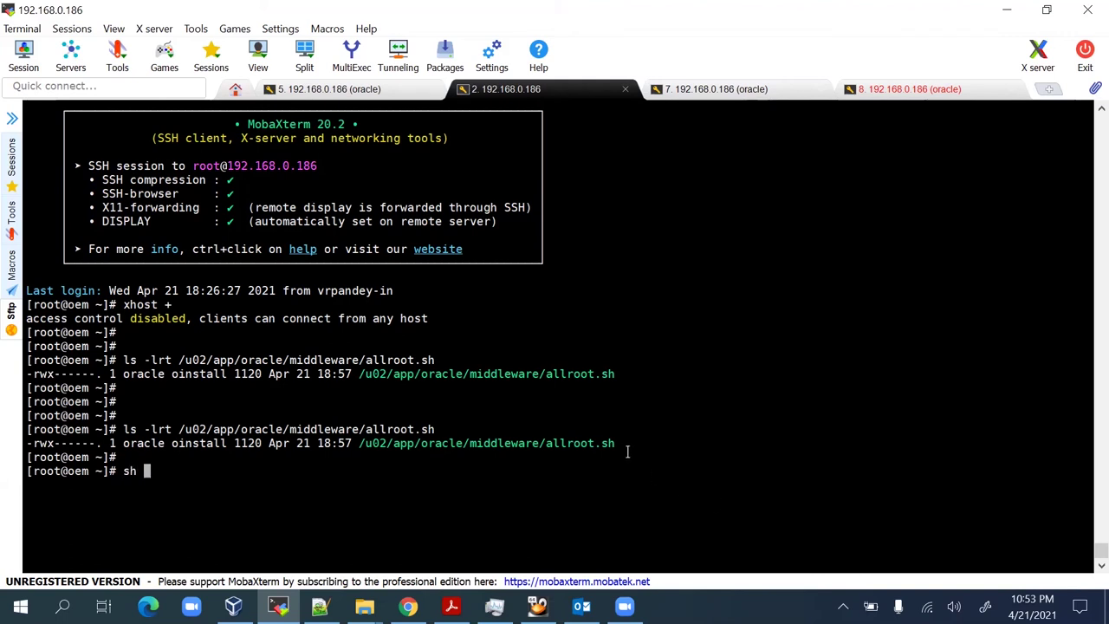
double_click(608, 444)
right_click(710, 430)
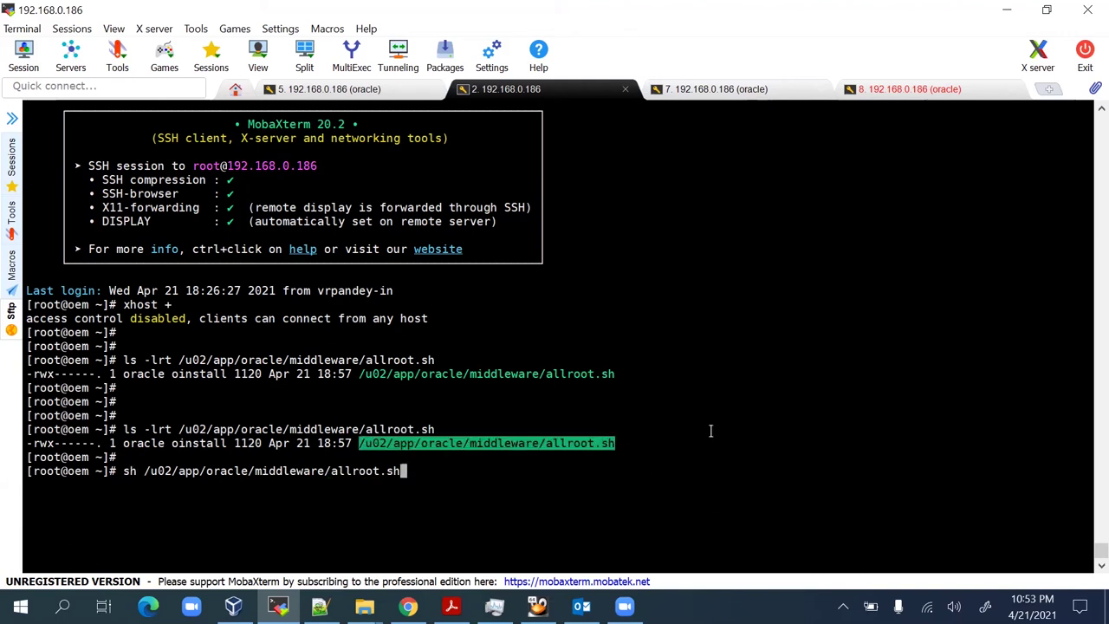
key("Return")
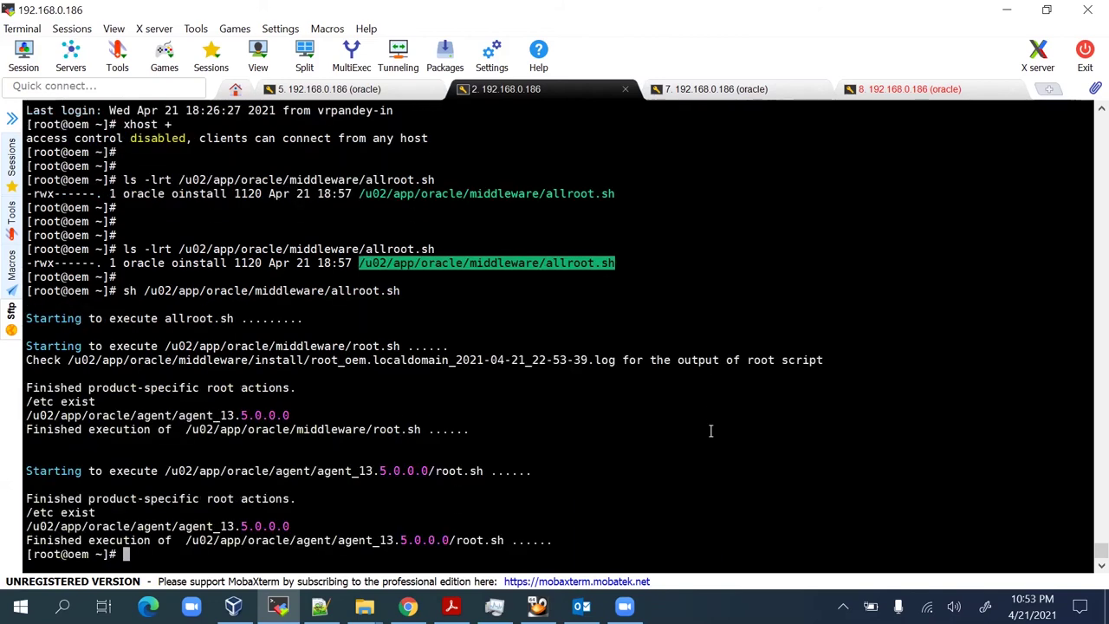
Display the root_oem log file reported by the script with cat and scroll through it.
key("Return")
key("Return")
key("Return")
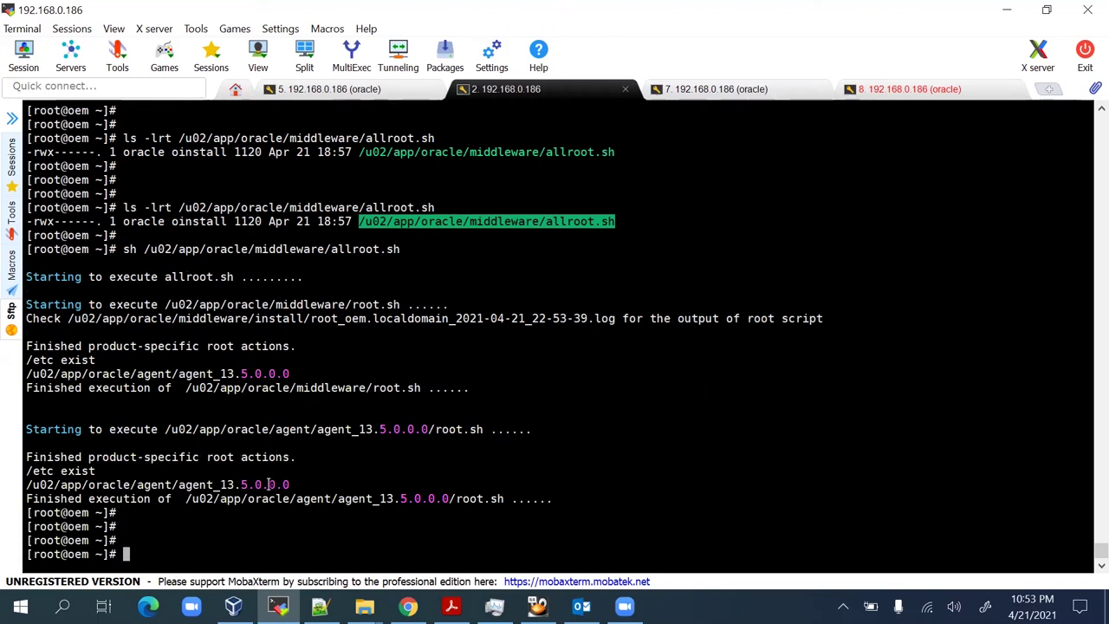
double_click(438, 319)
key("ctrl+c")
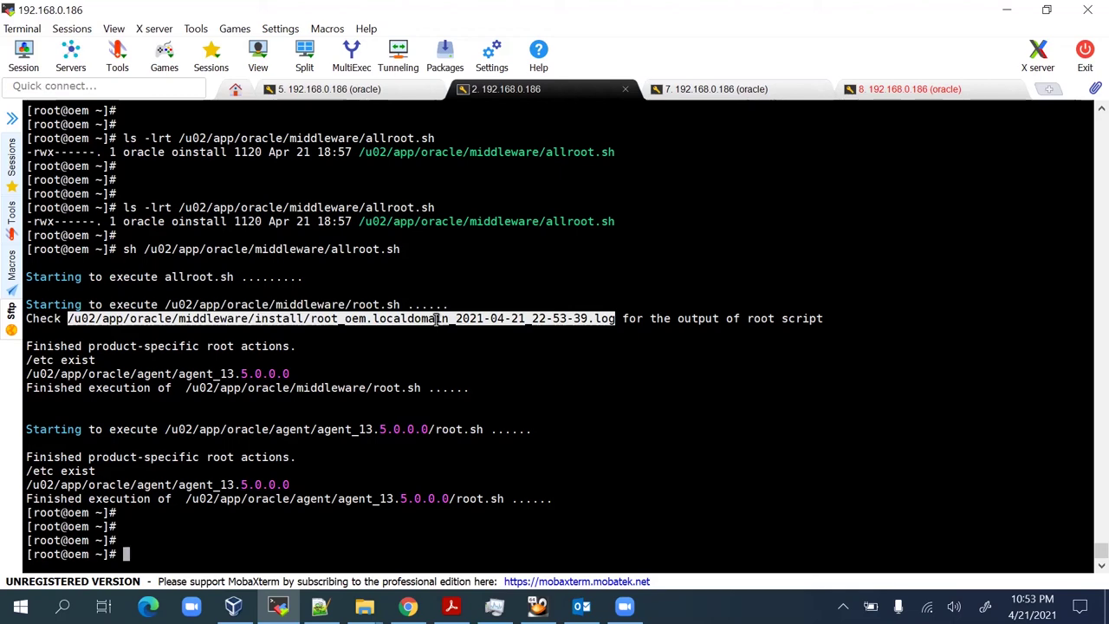
type("cat")
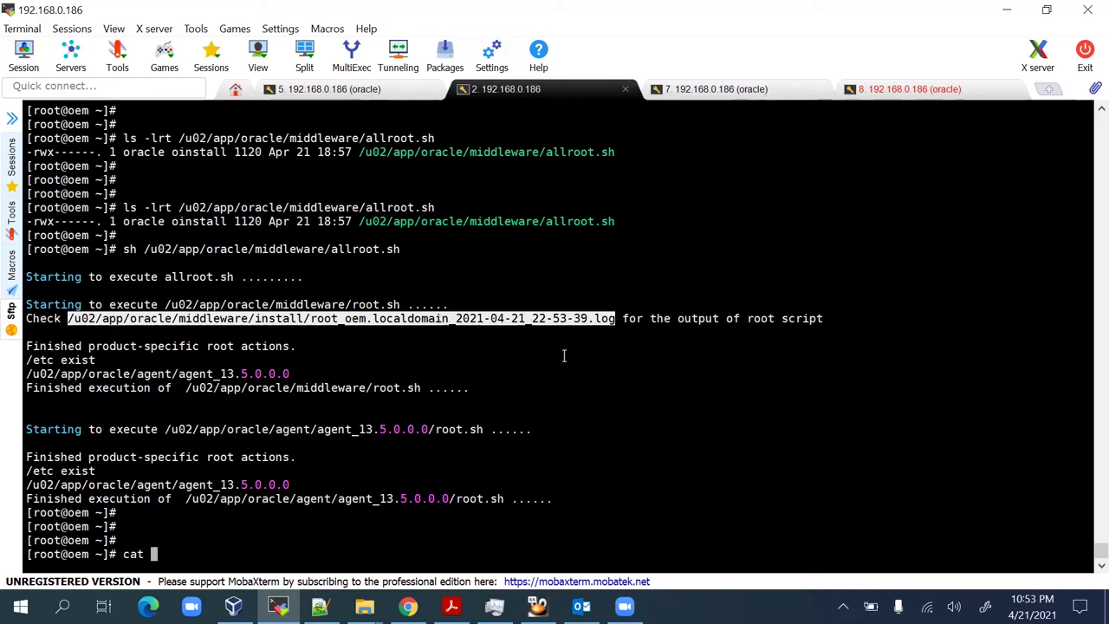
right_click(563, 355)
key("Return")
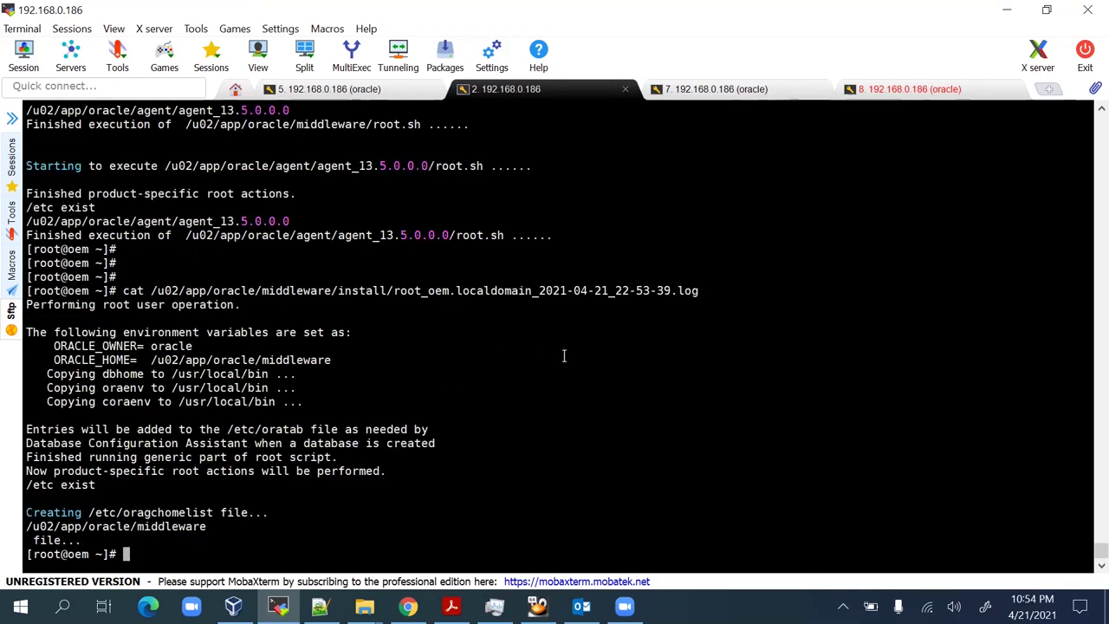
key("Return")
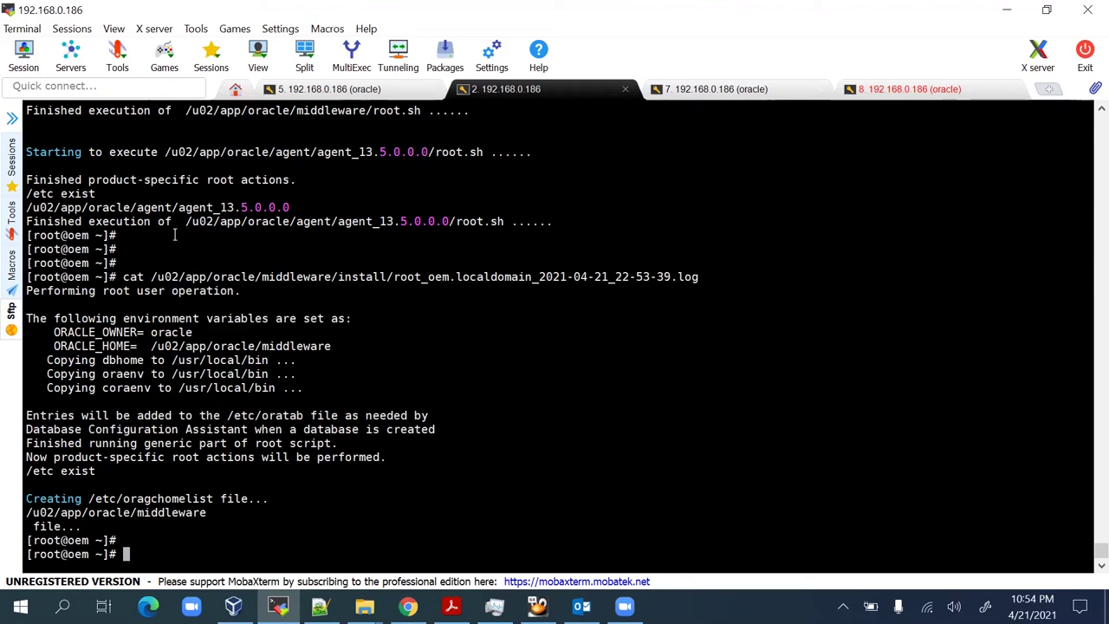
scroll(334, 296, "up", 3)
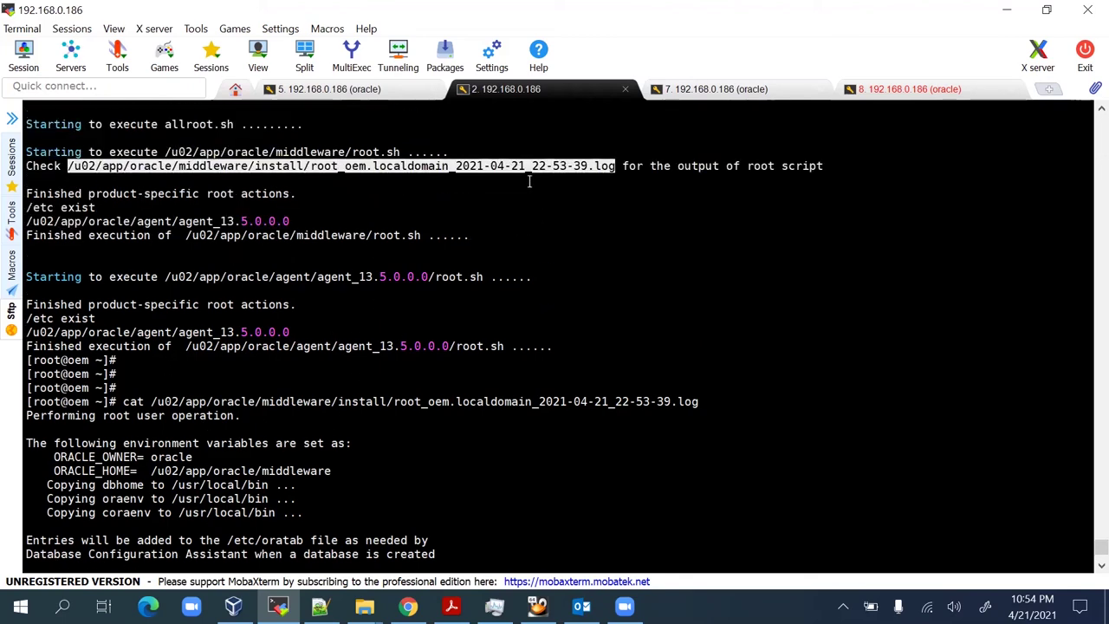
scroll(267, 251, "down", 3)
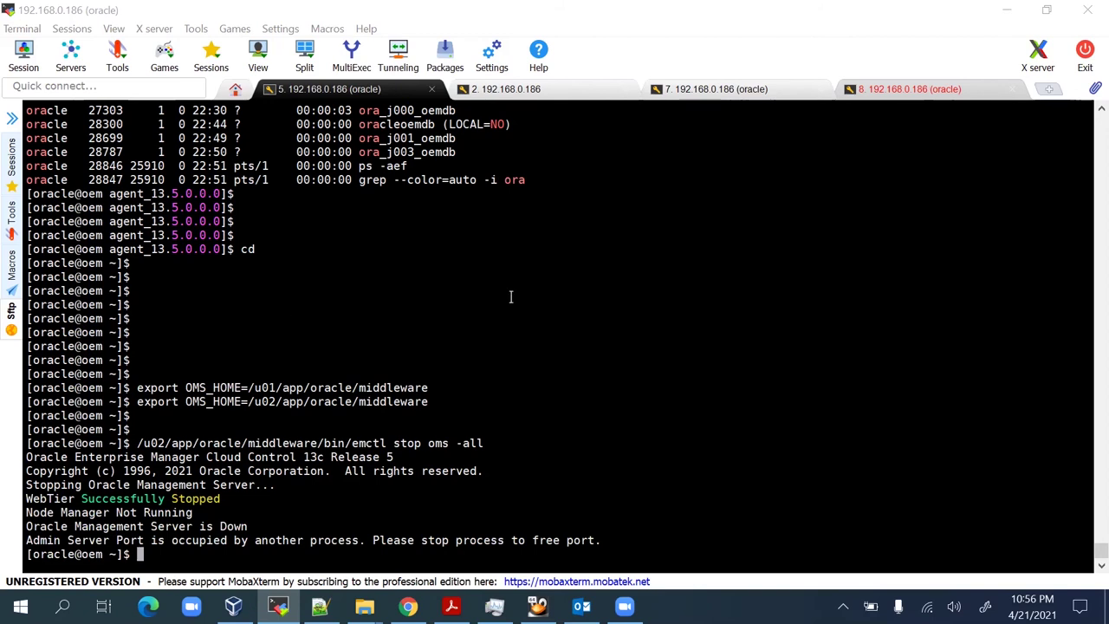
Run /u02/app/oracle/middleware/bin/emctl start oms and wait for OMS to come up.
key("Return")
key("Return")
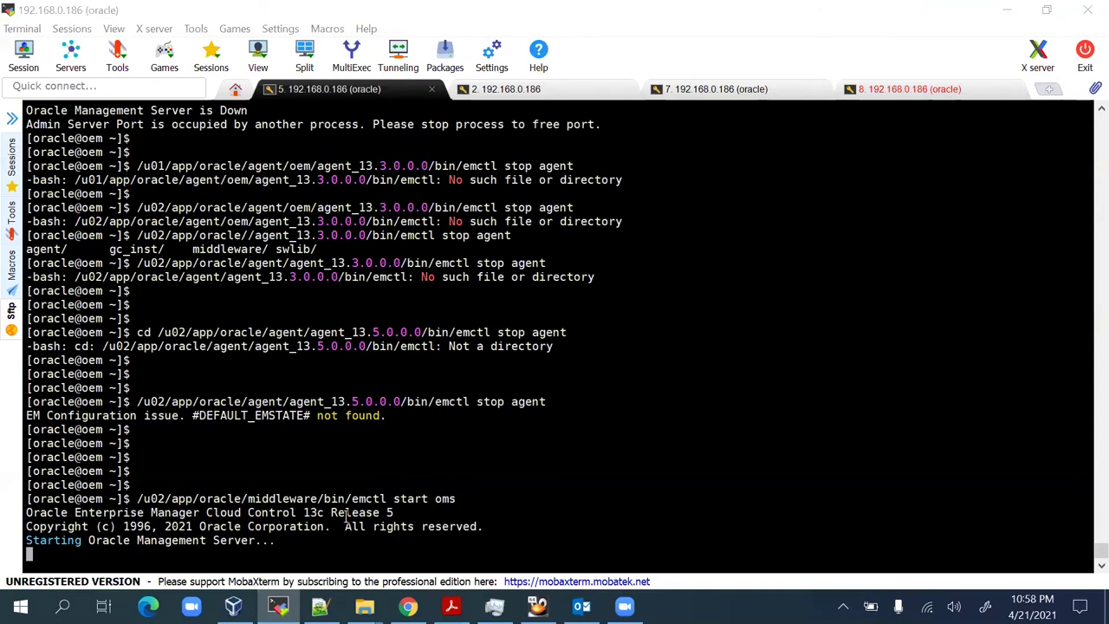
left_click_drag(352, 498, 478, 492)
left_click(482, 498)
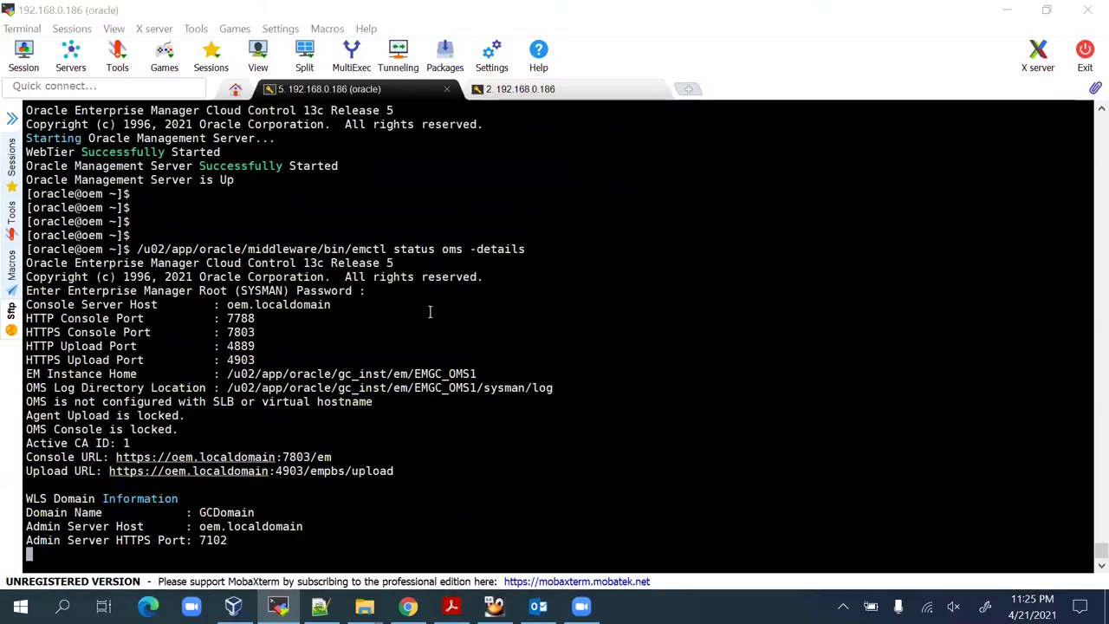
Scroll back and highlight the start oms and status oms -details commands.
scroll(319, 249, "up", 2)
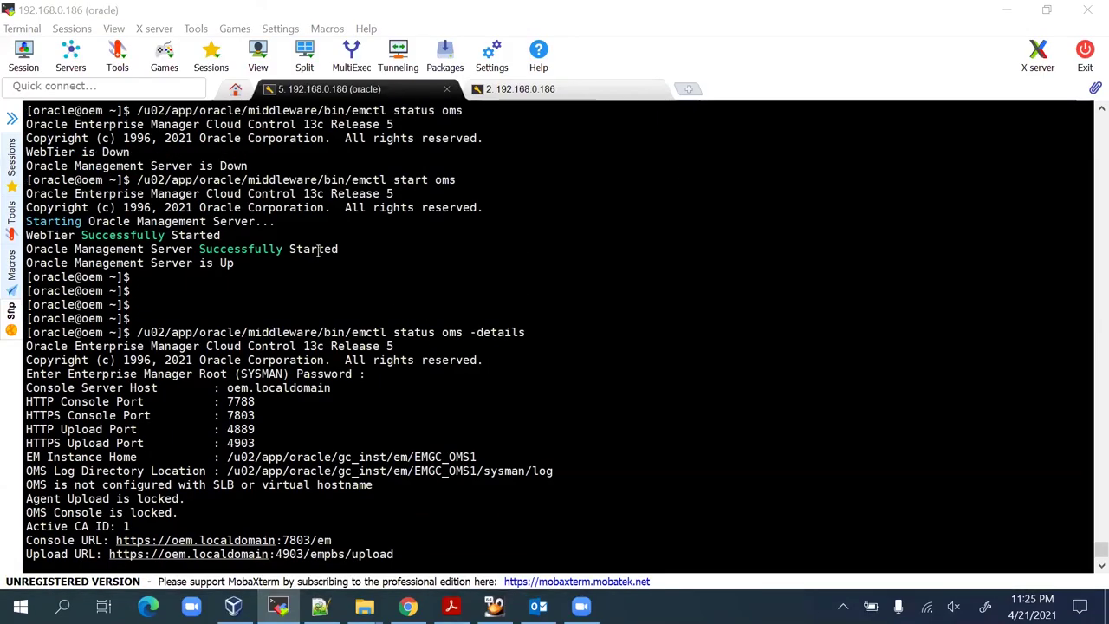
scroll(230, 216, "up", 1)
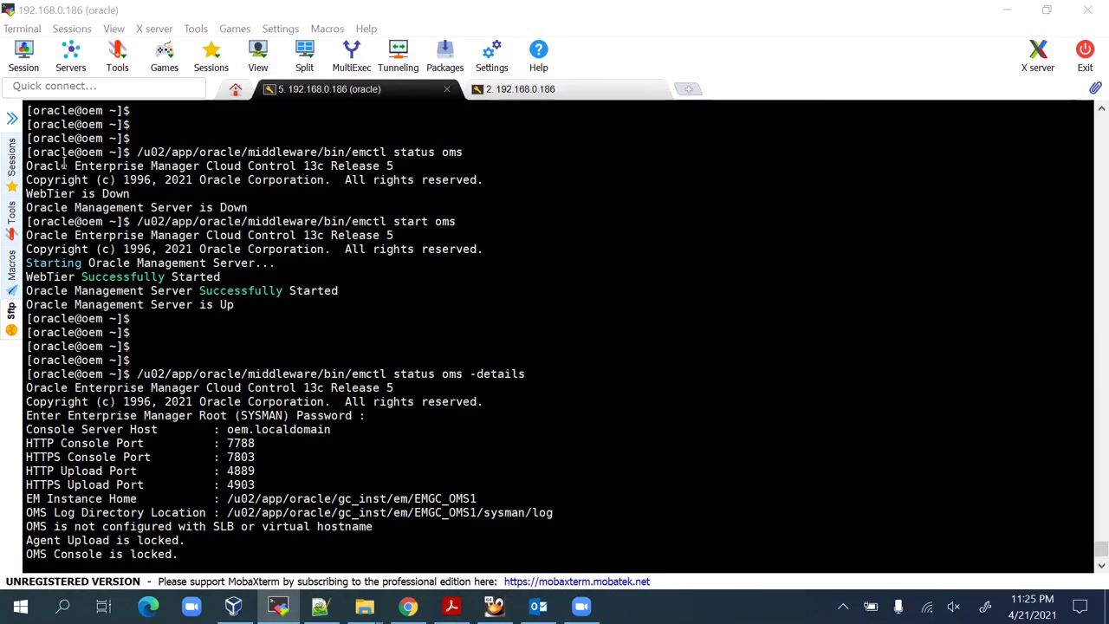
left_click_drag(26, 152, 494, 289)
left_click(478, 313)
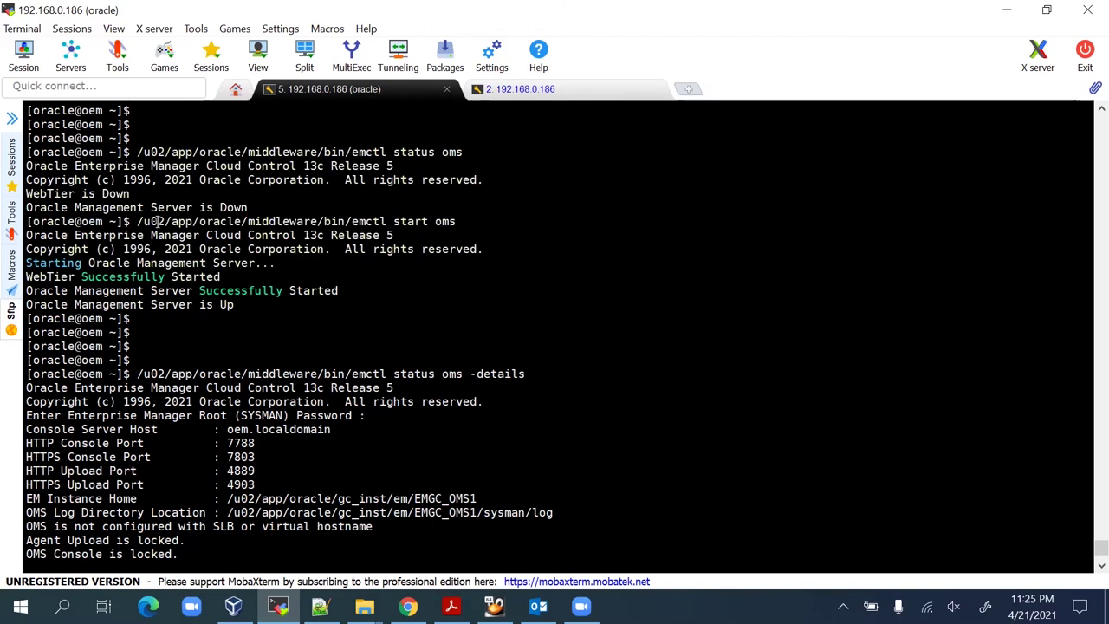
left_click_drag(137, 222, 468, 222)
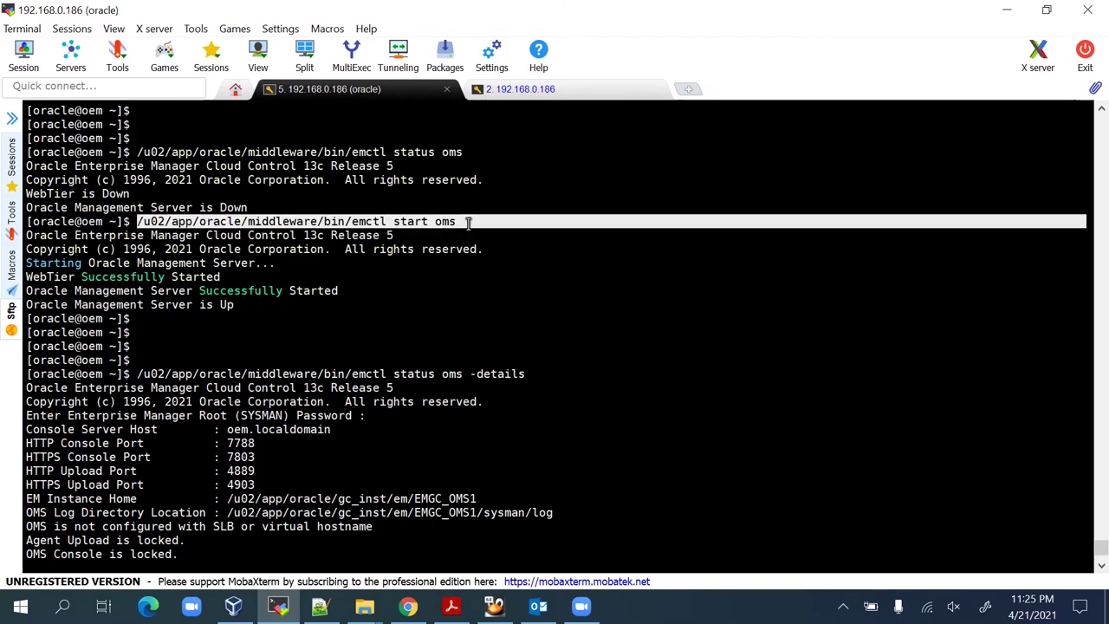
left_click(430, 285)
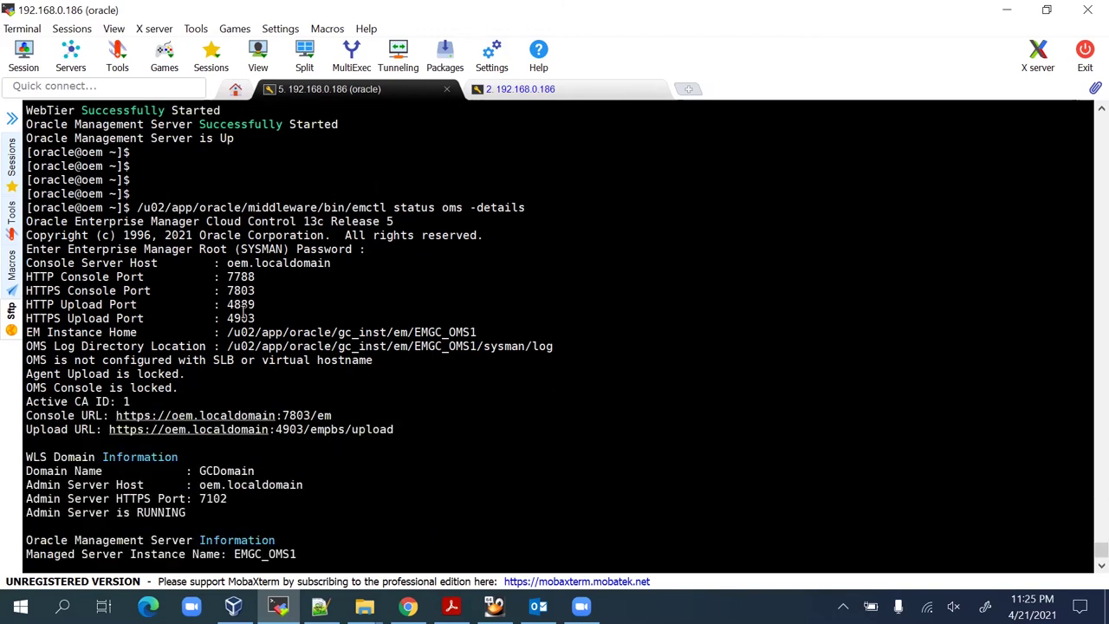
left_click_drag(388, 207, 527, 207)
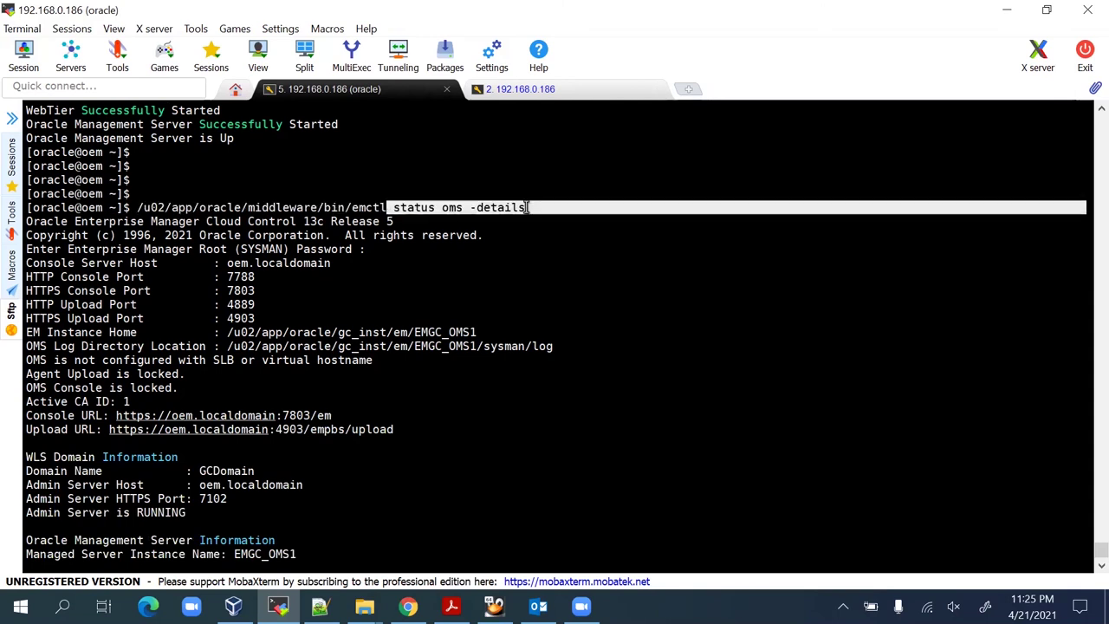
left_click(442, 234)
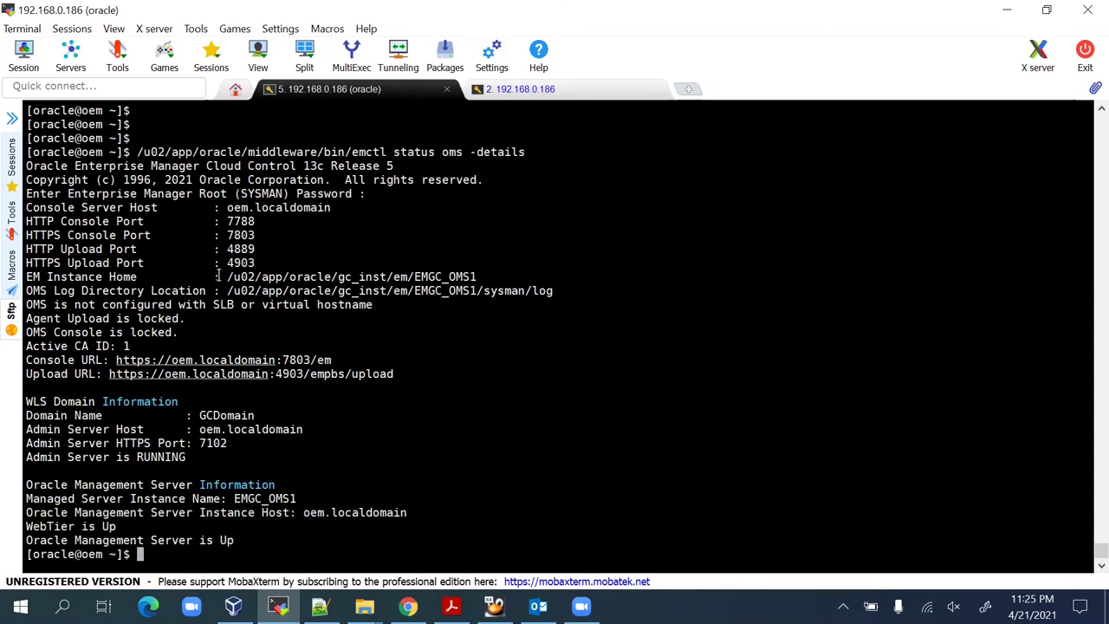
Highlight the instance home, console host and ports, and console and upload URLs in the status output.
left_click_drag(218, 276, 400, 291)
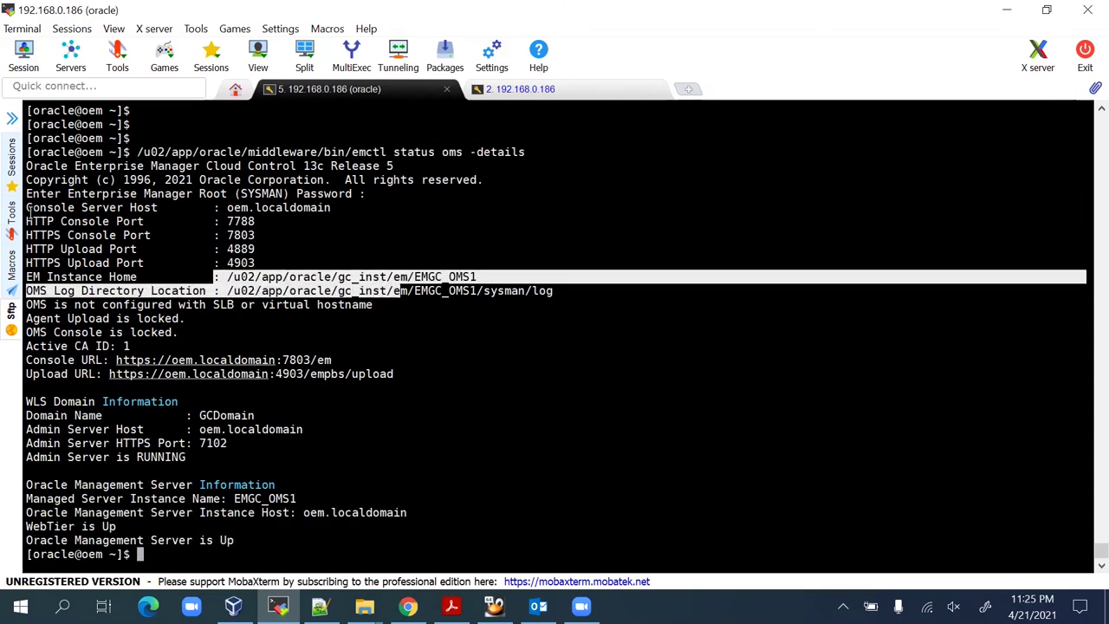
left_click_drag(28, 211, 570, 315)
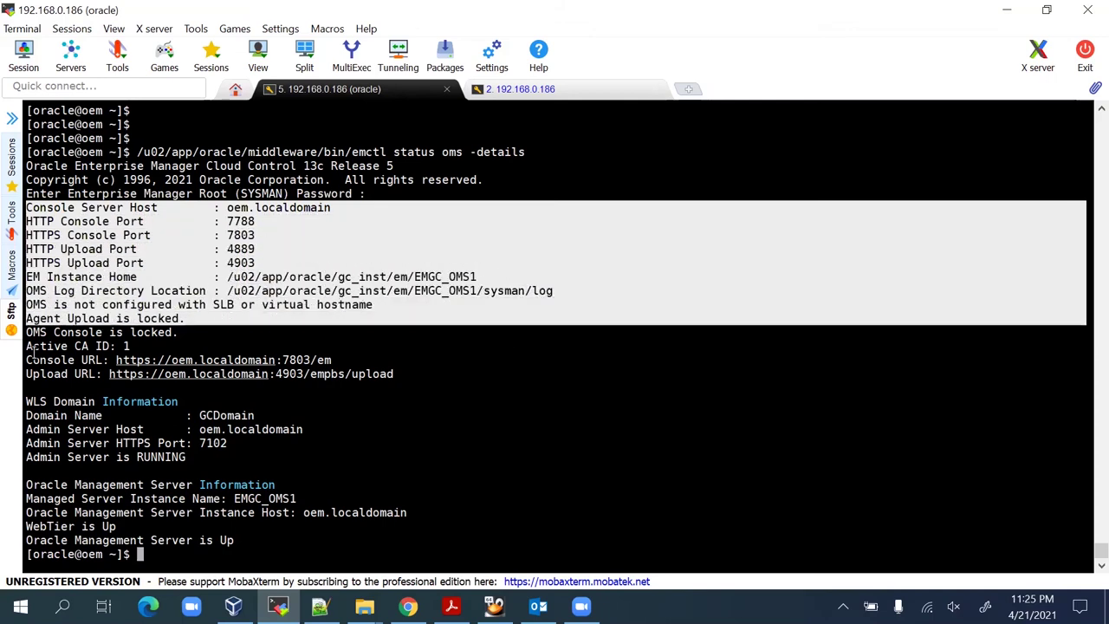
left_click_drag(26, 359, 470, 531)
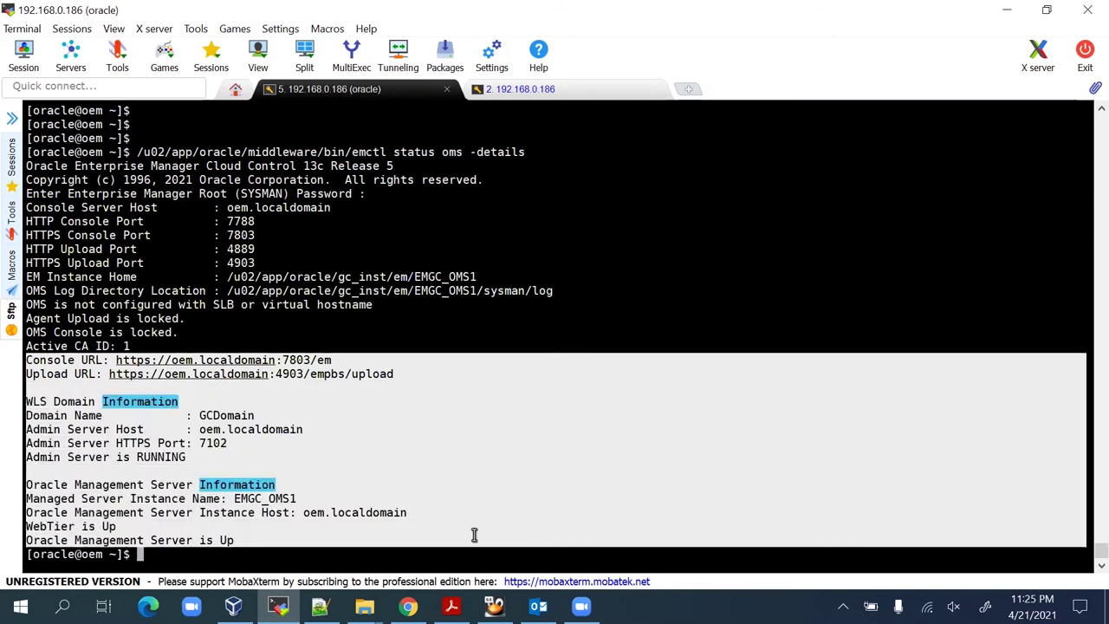
left_click(470, 527)
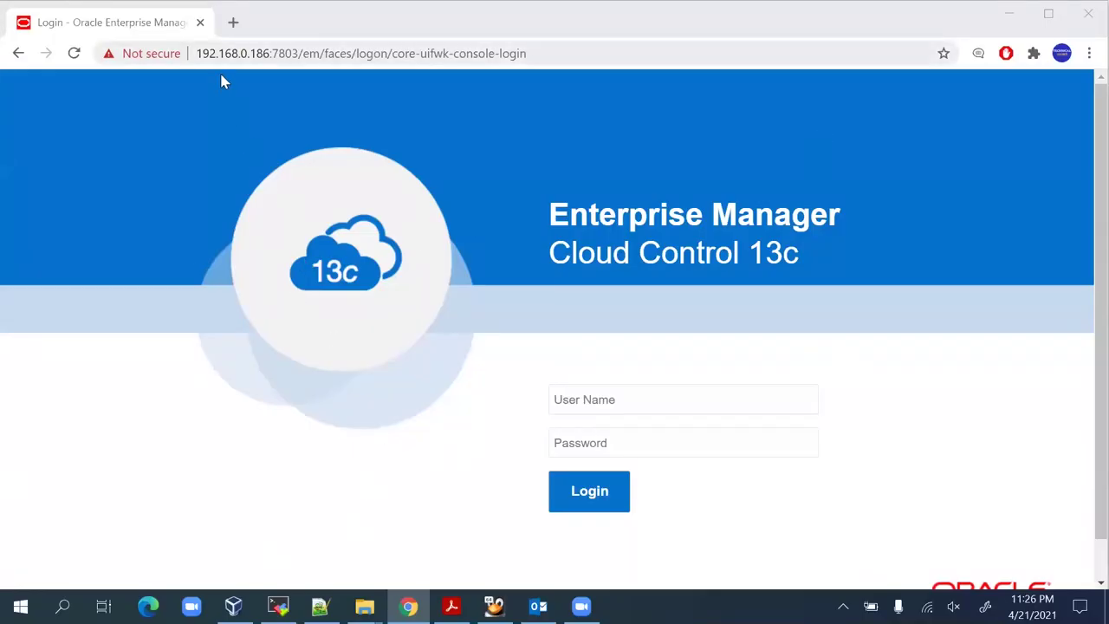
Clear the console URL highlight in the terminal and add fresh prompt lines.
left_click(277, 606)
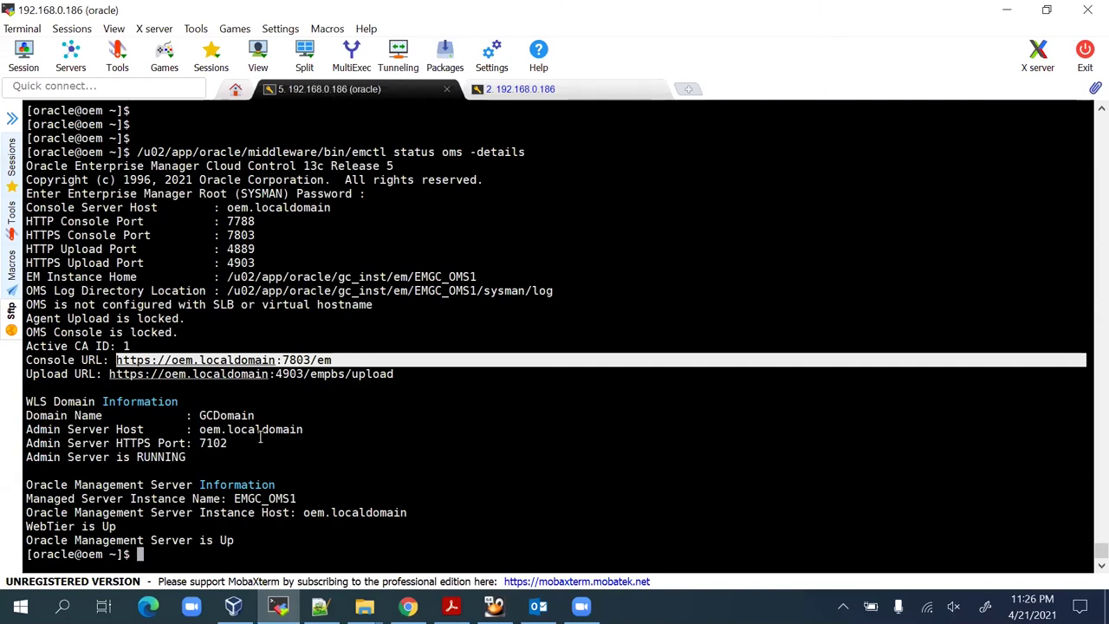
left_click(286, 544)
key("Return")
key("Return")
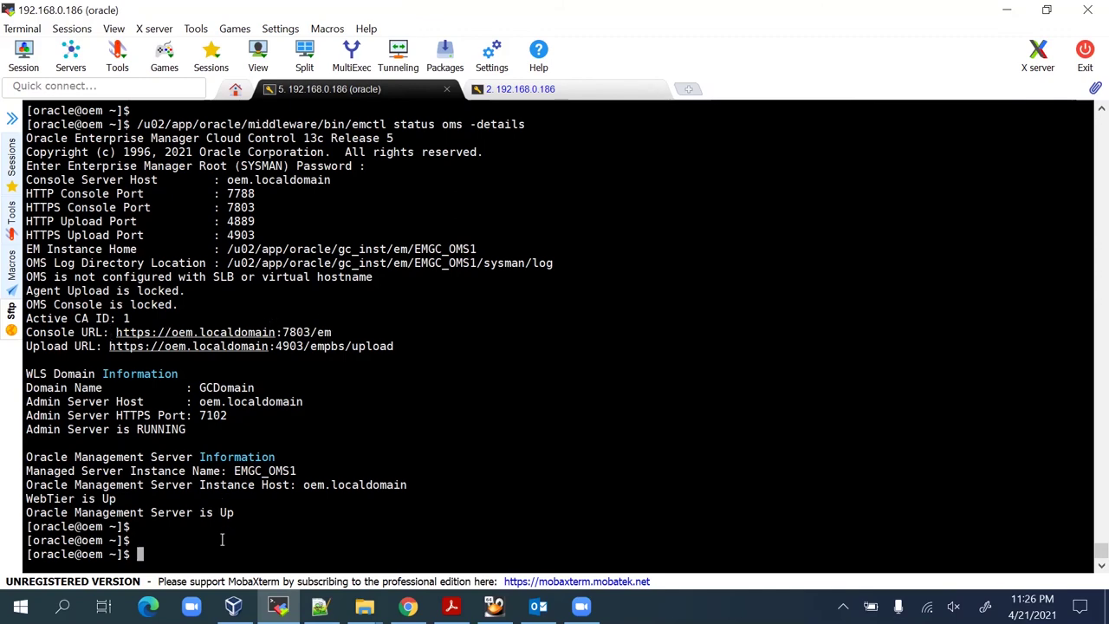
Log in to Enterprise Manager as sysman with the account password.
left_click(408, 606)
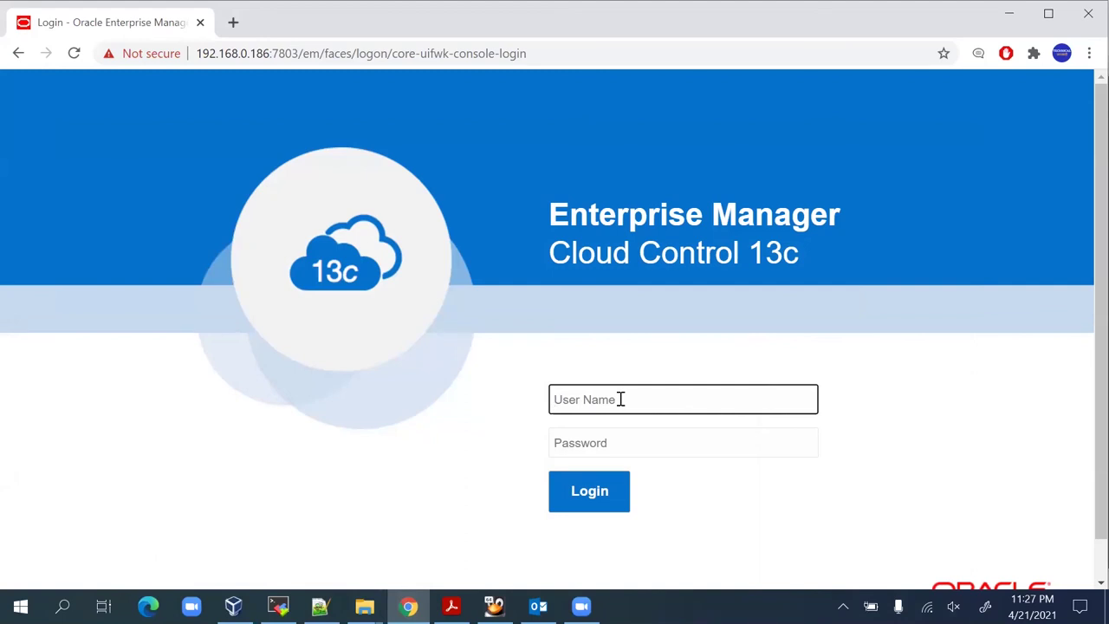
type("sysman")
key("Tab")
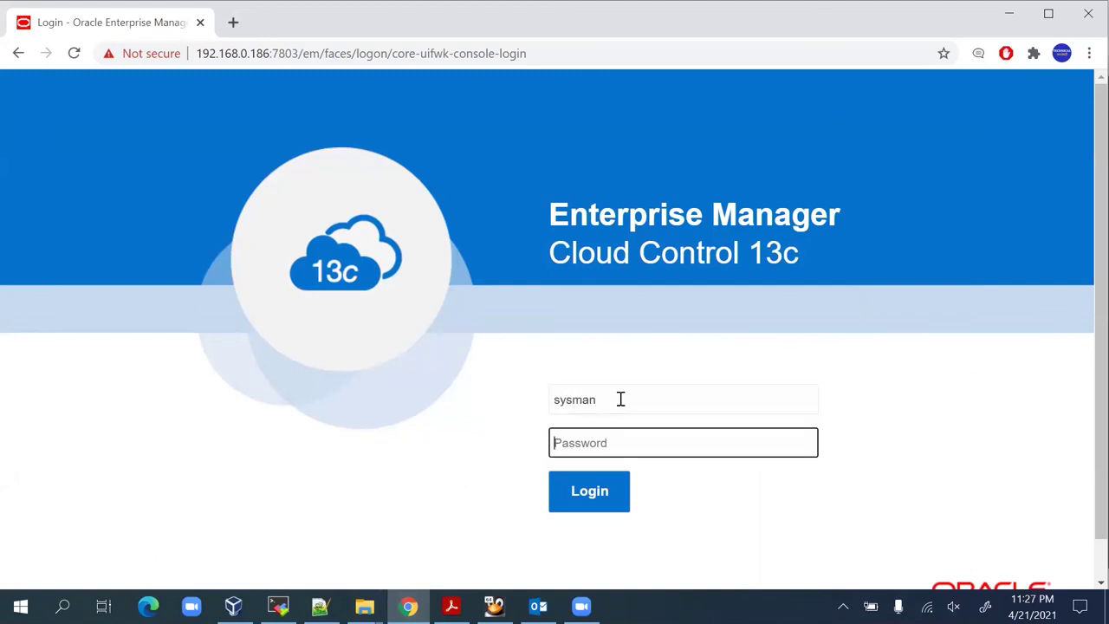
type("••••••••")
key("Return")
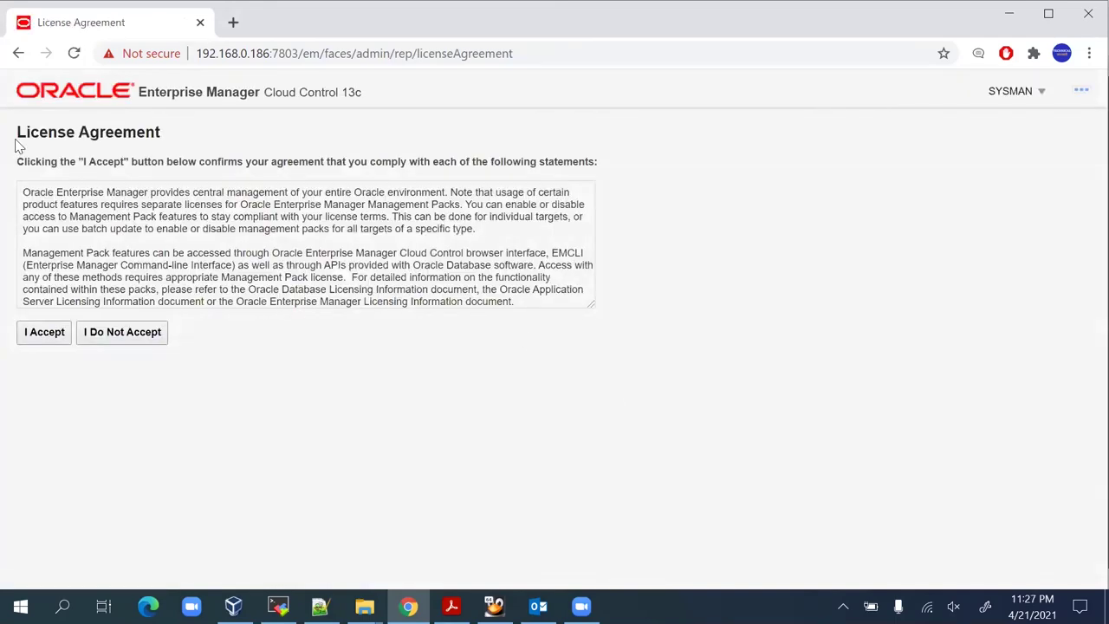
Accept the license agreement and scroll over the Welcome page.
left_click(45, 336)
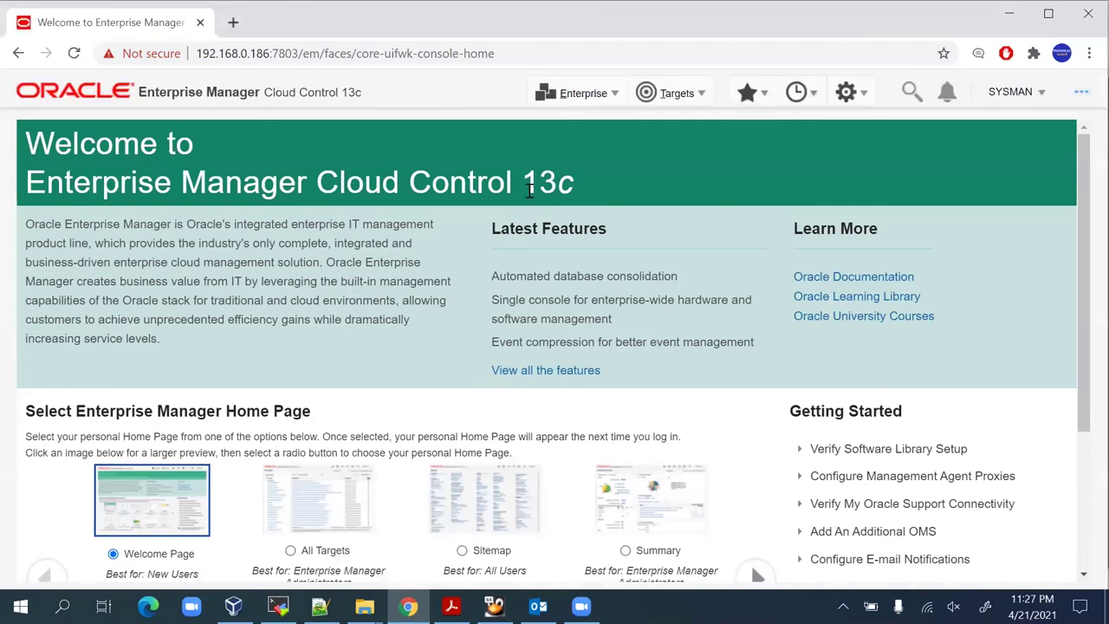
scroll(667, 347, "down", 3)
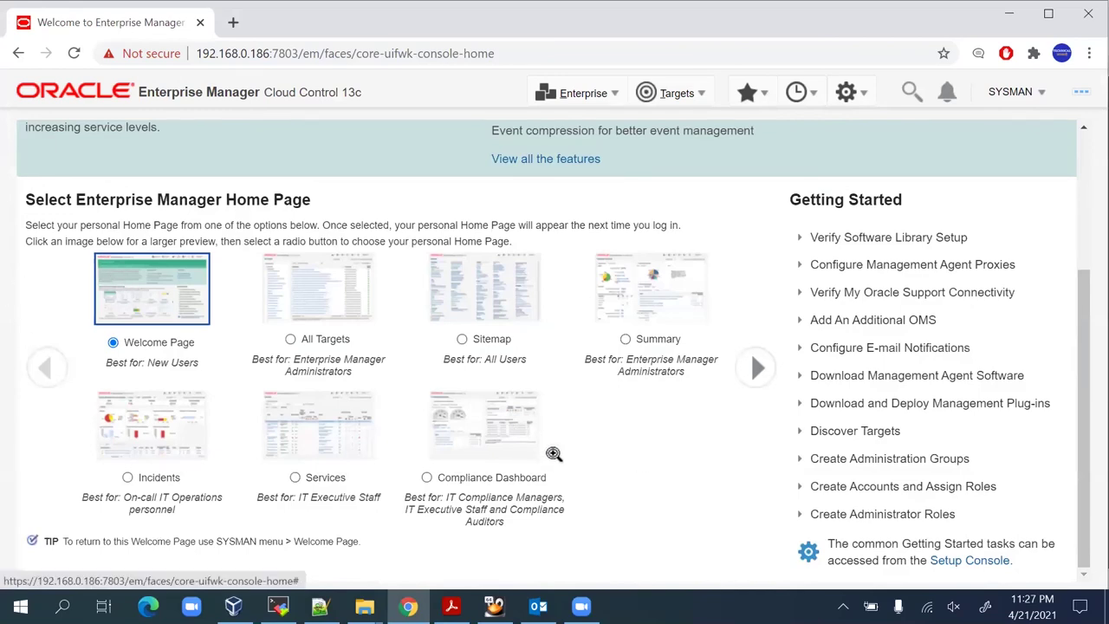
scroll(555, 453, "up", 3)
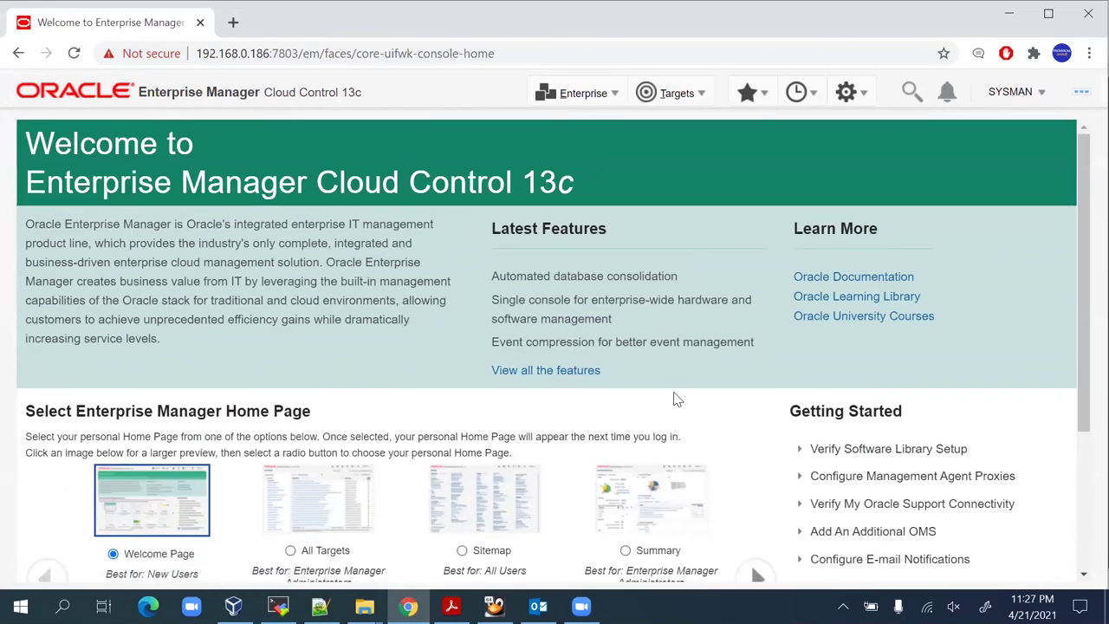
scroll(173, 368, "down", 3)
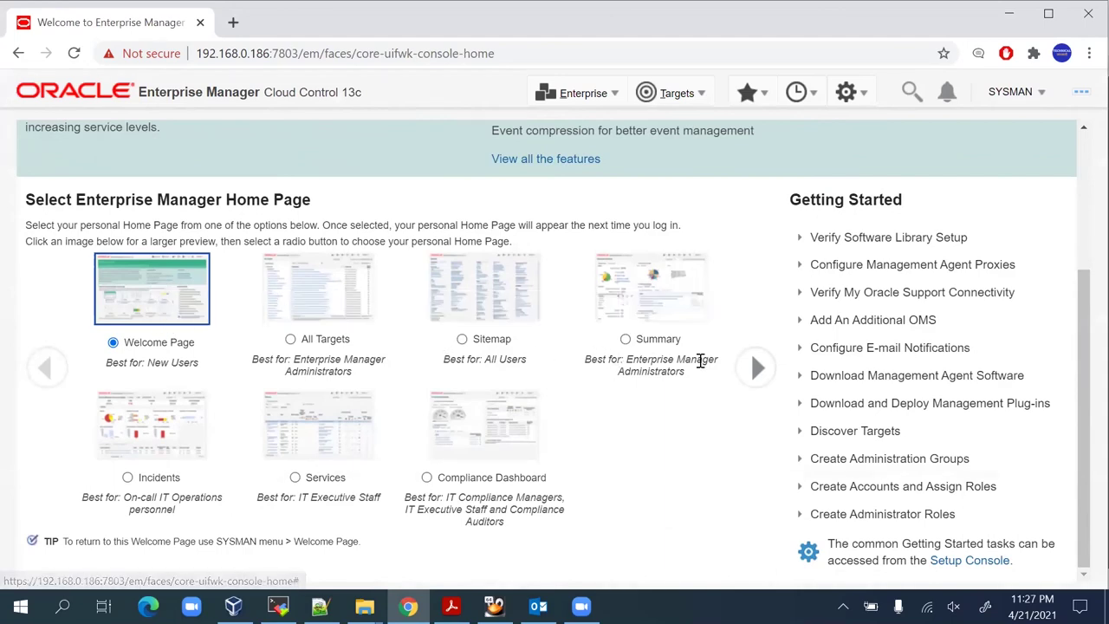
scroll(719, 440, "up", 3)
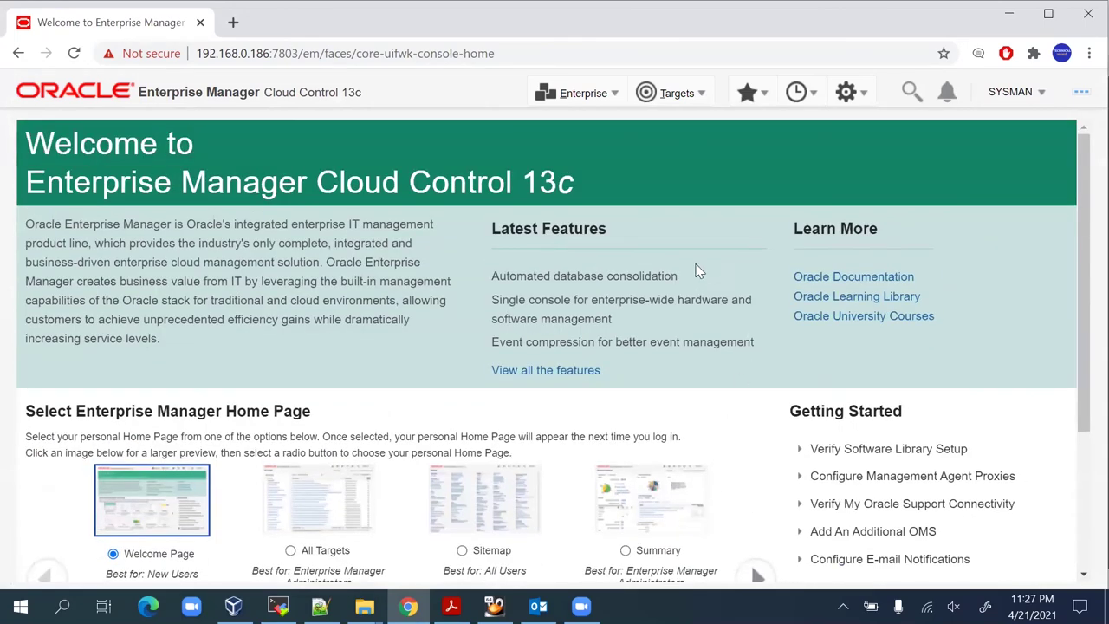
Preview the Welcome Page home-page option, then page the home-page choices forward and back.
left_click(149, 507)
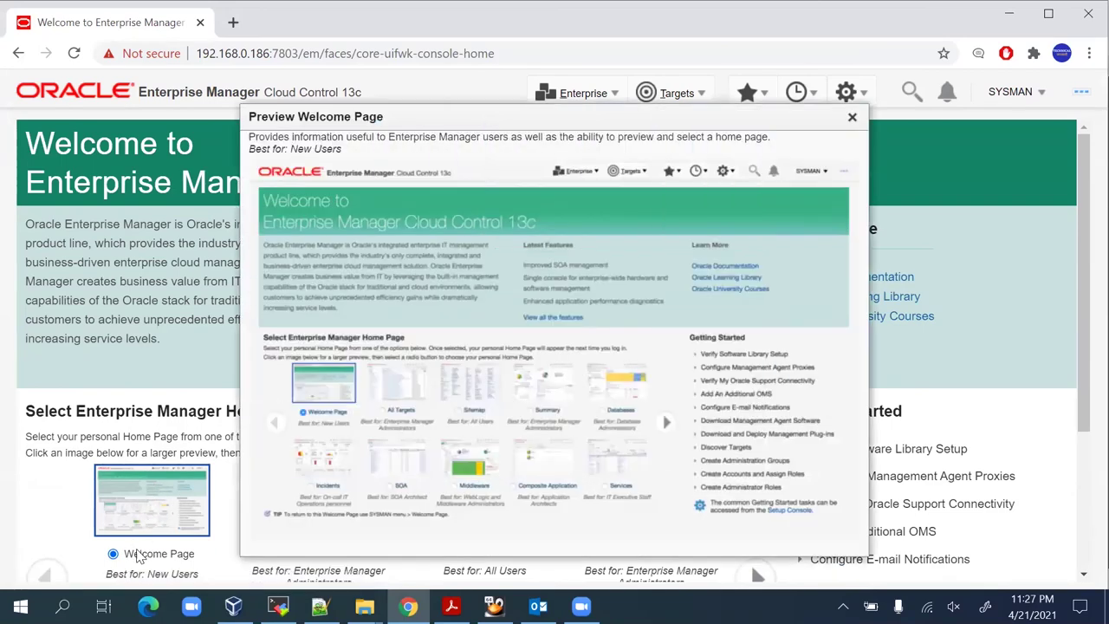
left_click(852, 116)
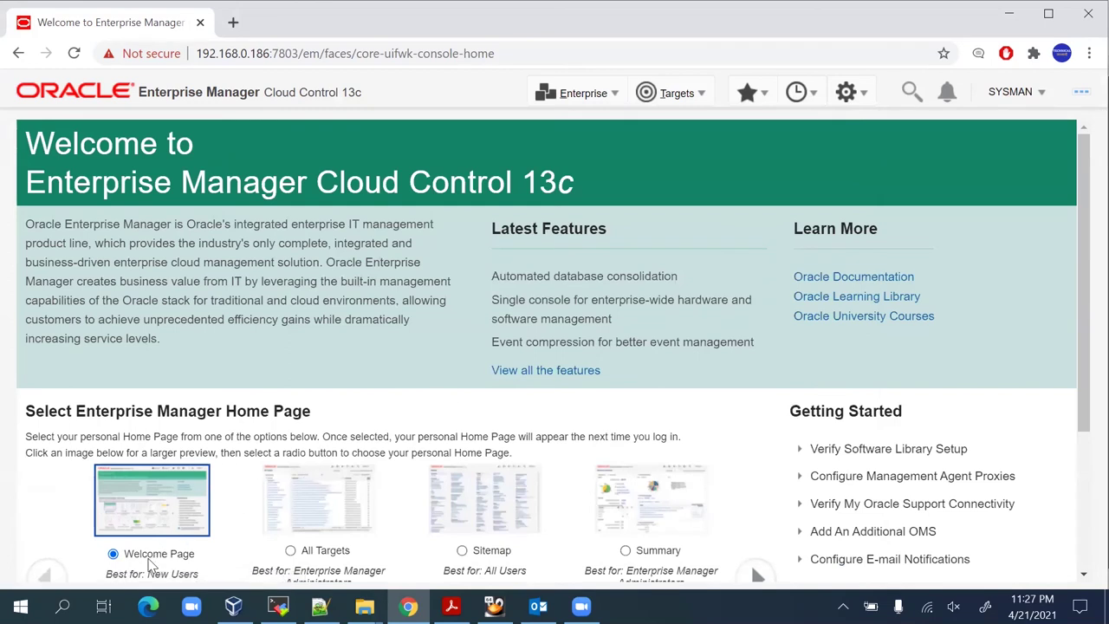
scroll(150, 564, "down", 1)
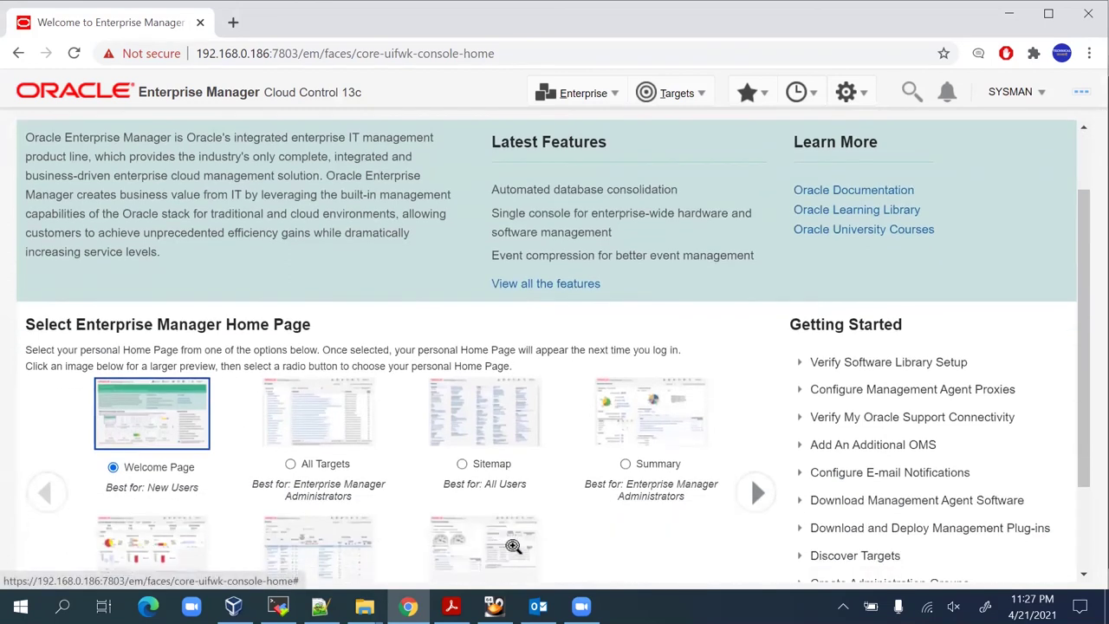
scroll(633, 552, "down", 2)
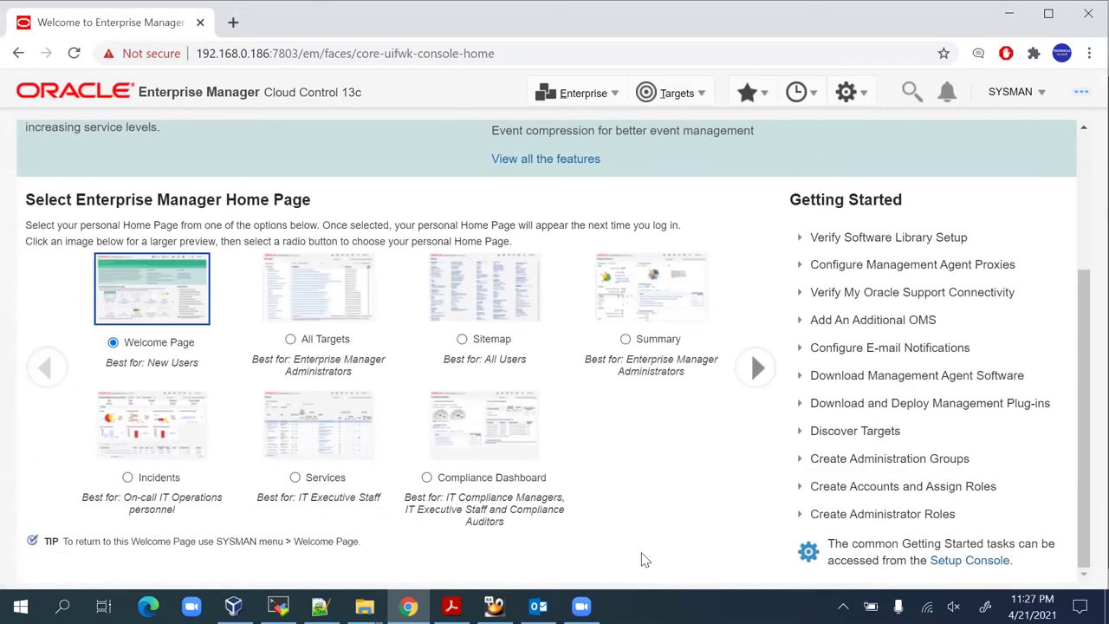
left_click(755, 367)
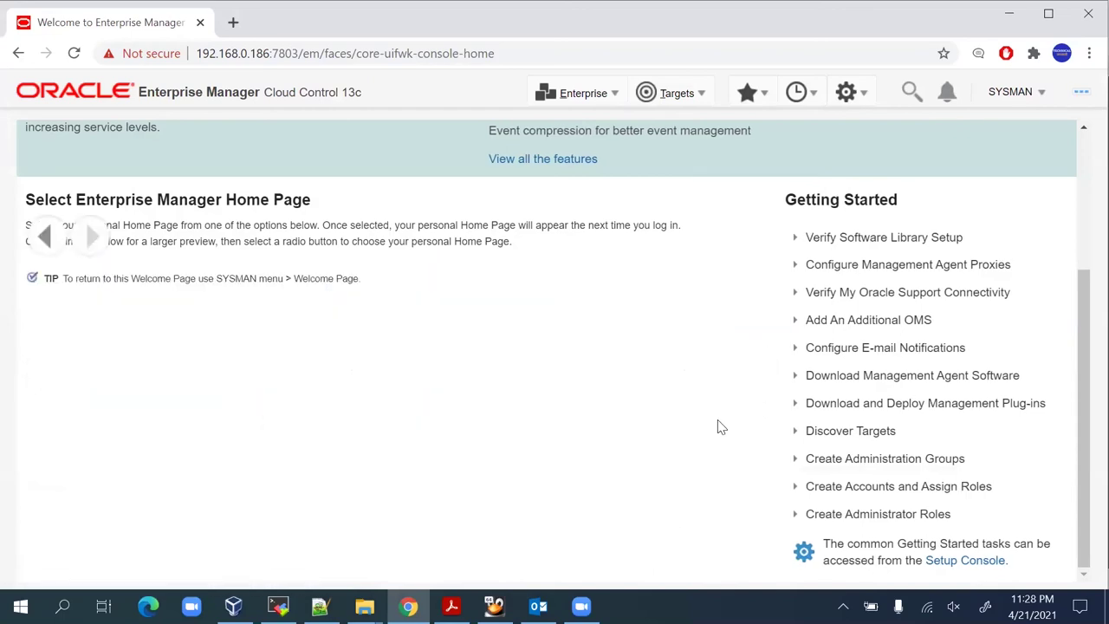
scroll(164, 404, "up", 1)
scroll(165, 404, "up", 2)
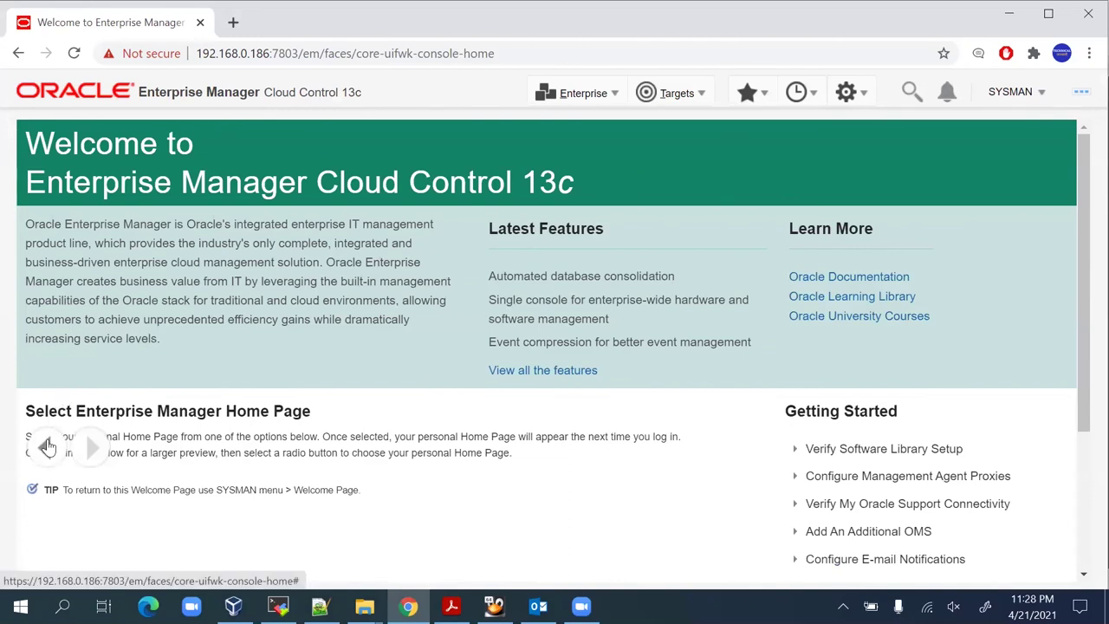
left_click(47, 445)
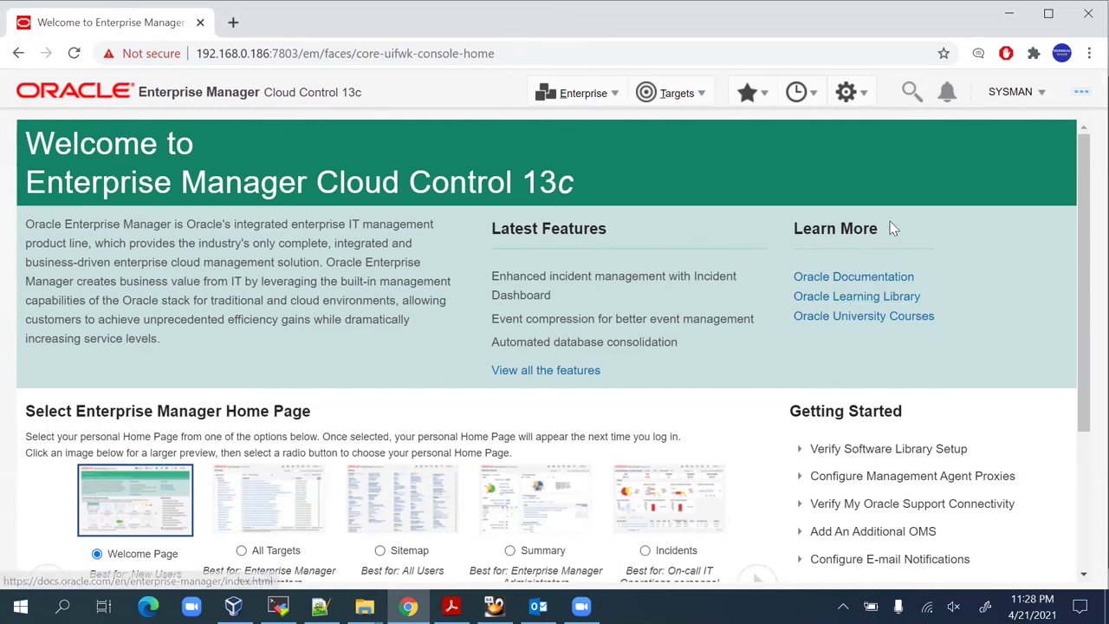
Open the Initial Setup Console from the setup menu, then drop down the Enterprise menu.
left_click(867, 99)
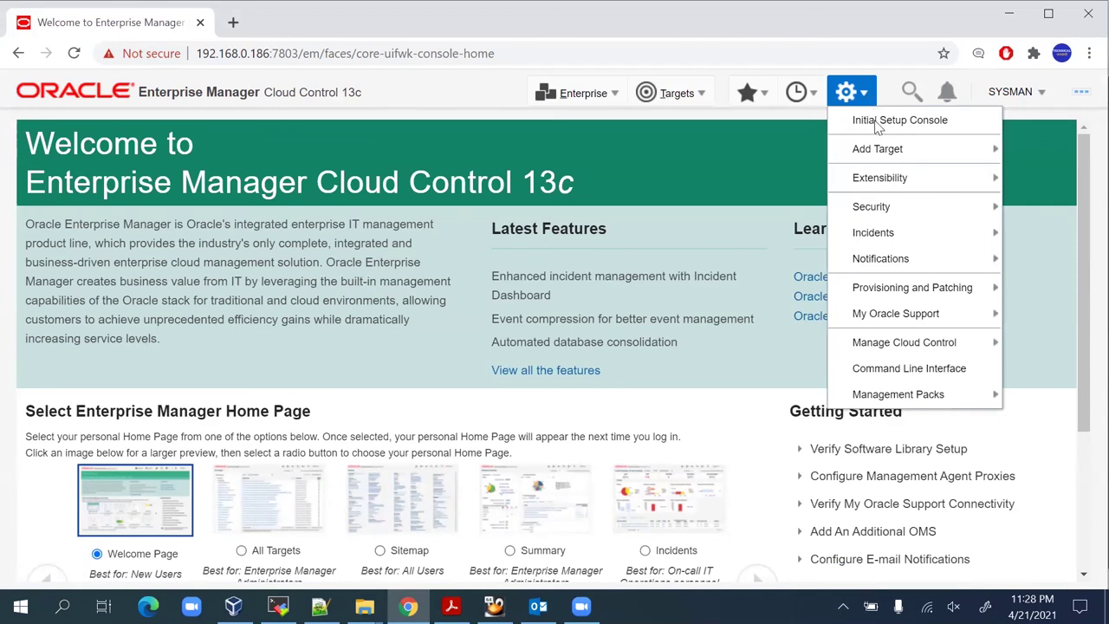
left_click(874, 121)
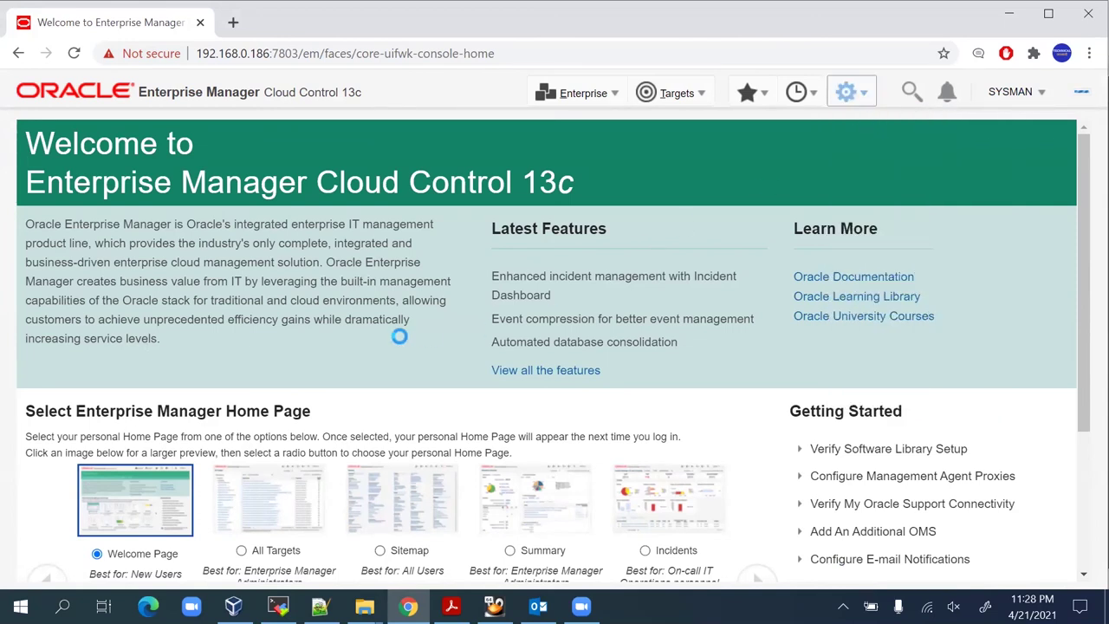
scroll(407, 335, "down", 3)
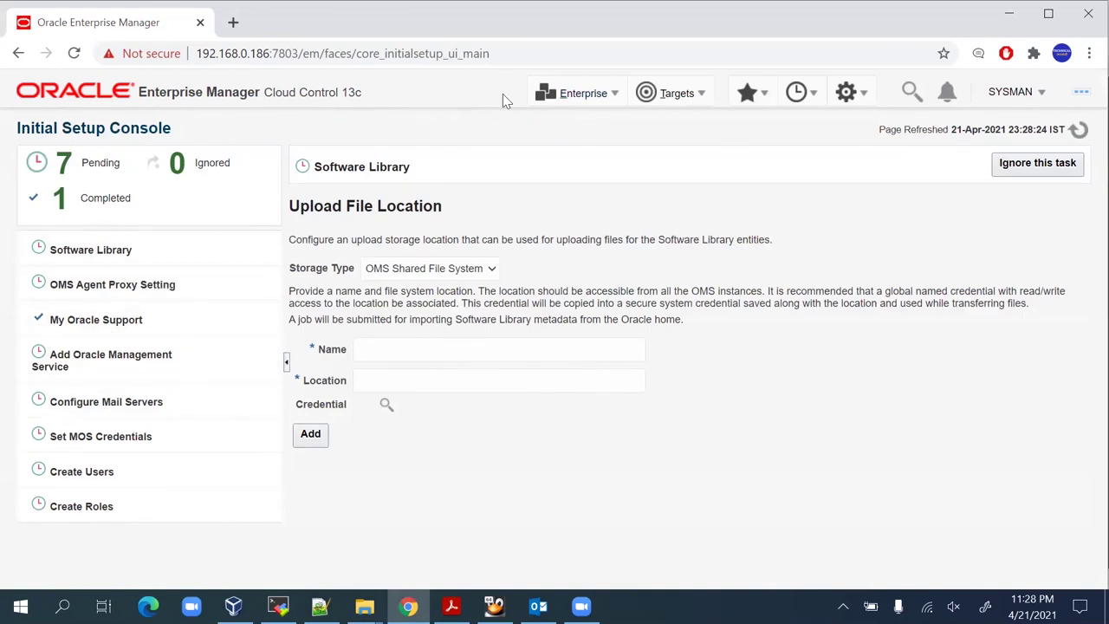
left_click(611, 94)
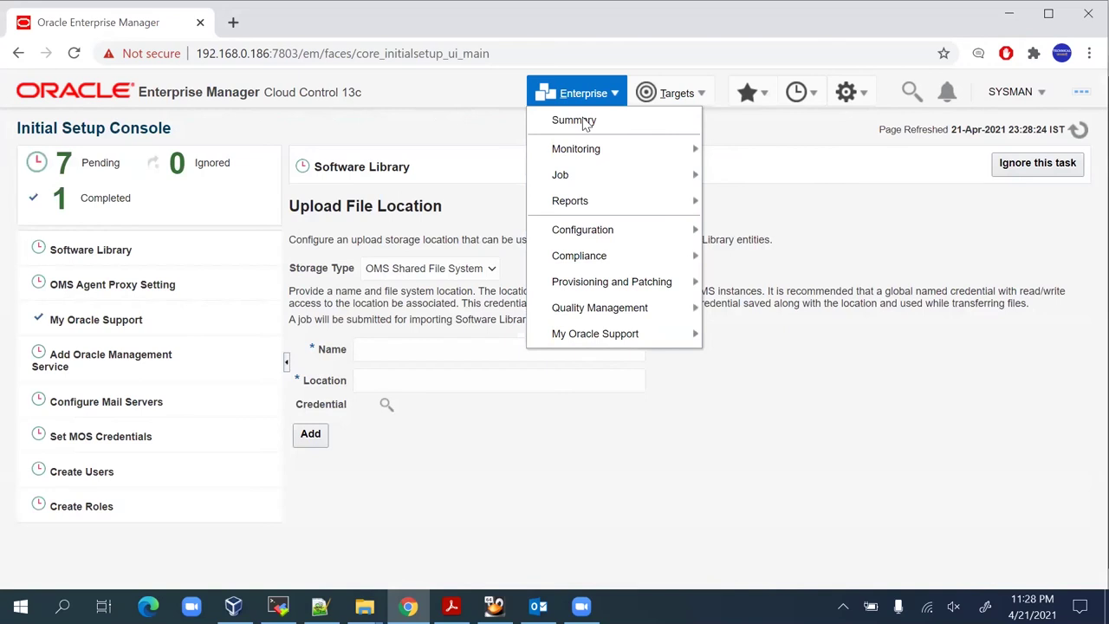
Open Enterprise Summary and confirm About Enterprise Manager shows 13c Release 5, version 13.5.0.0.
left_click(575, 120)
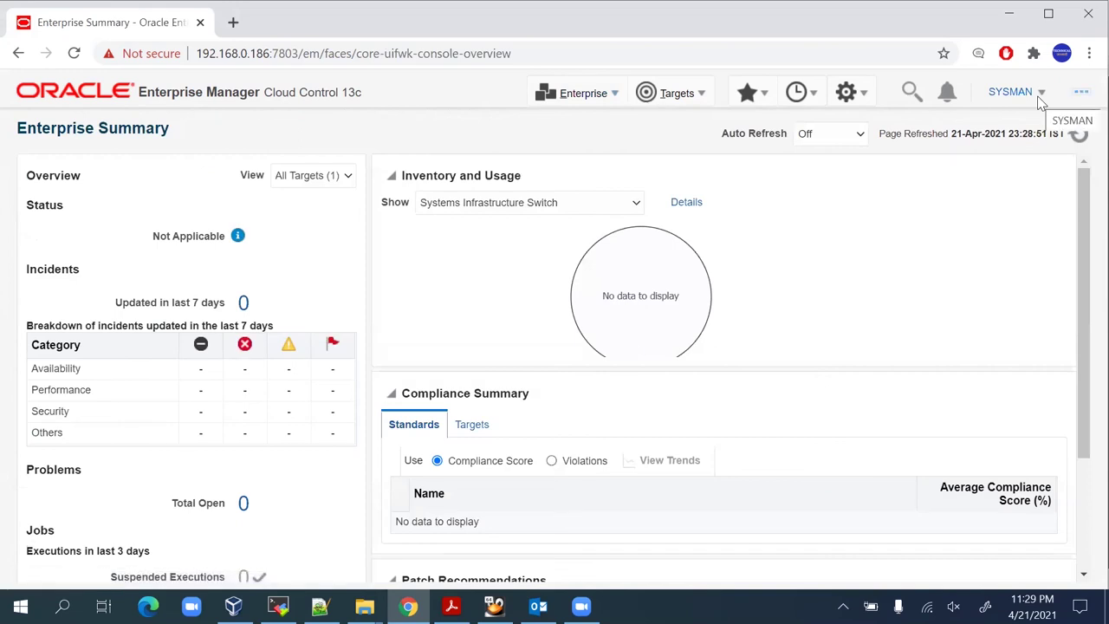
left_click(1039, 97)
left_click(903, 333)
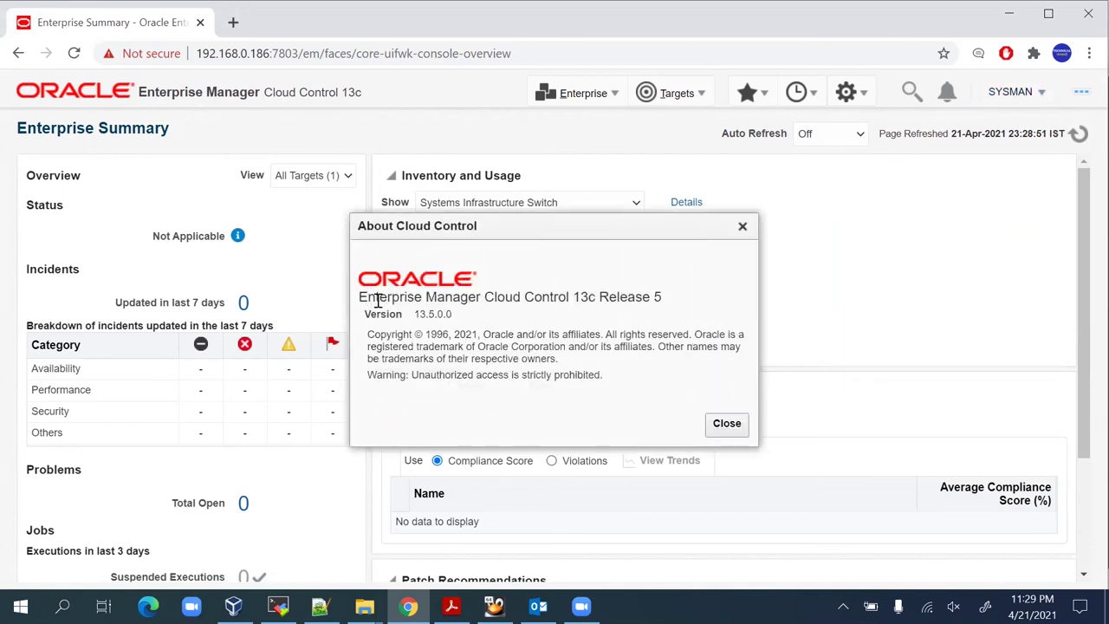
left_click_drag(362, 298, 554, 315)
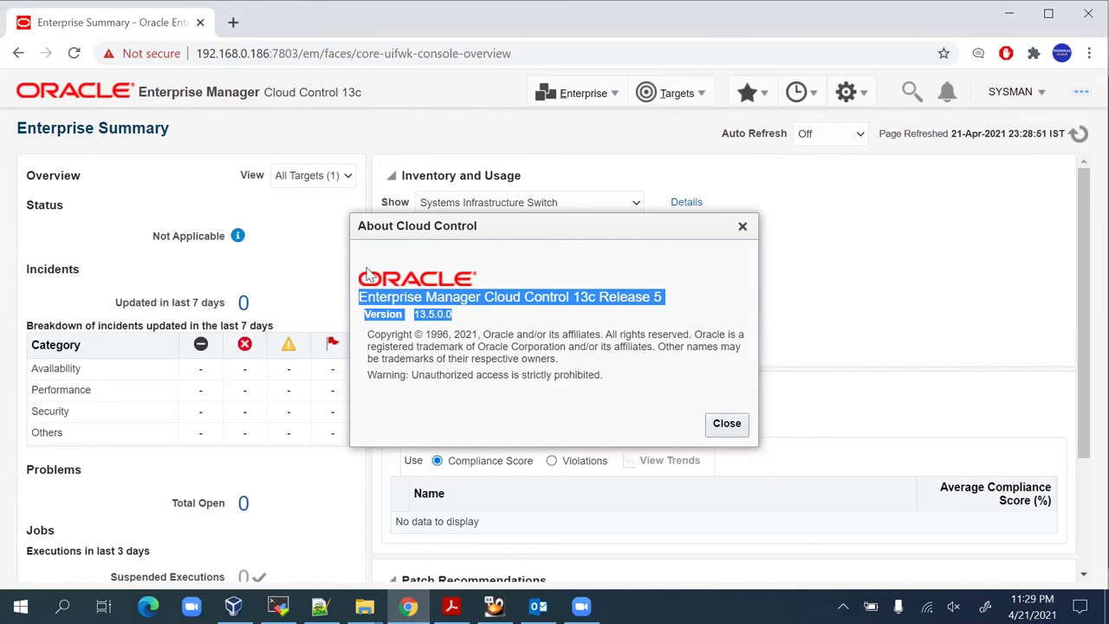
left_click(574, 291)
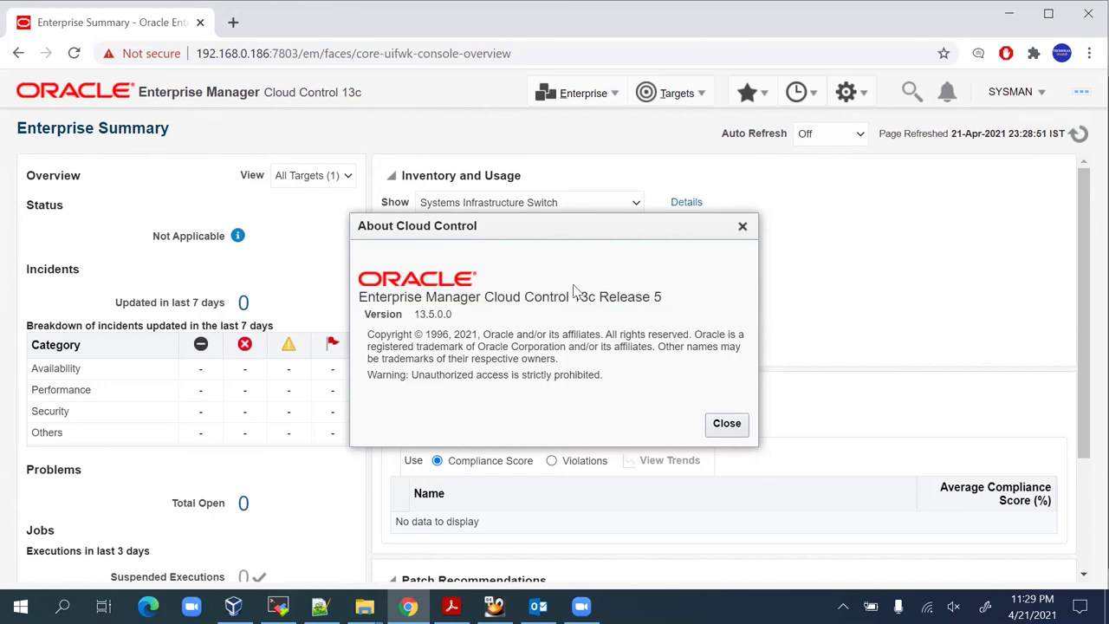
left_click(730, 423)
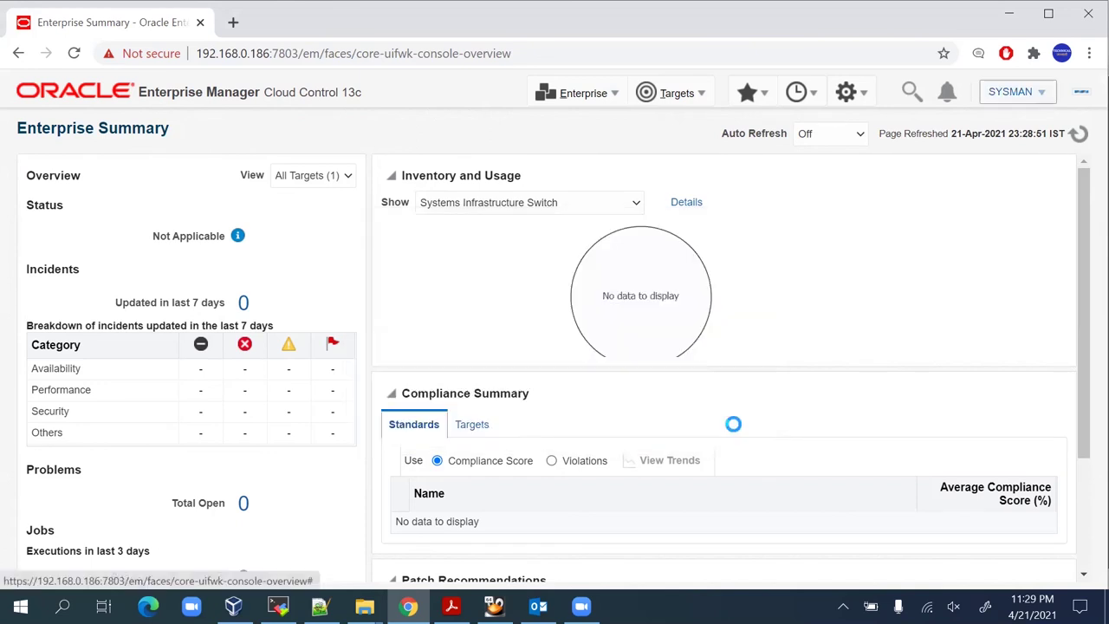
Browse the Setup, History, Favorites, Targets, Enterprise and user Preferences header menus.
left_click(858, 97)
left_click(797, 93)
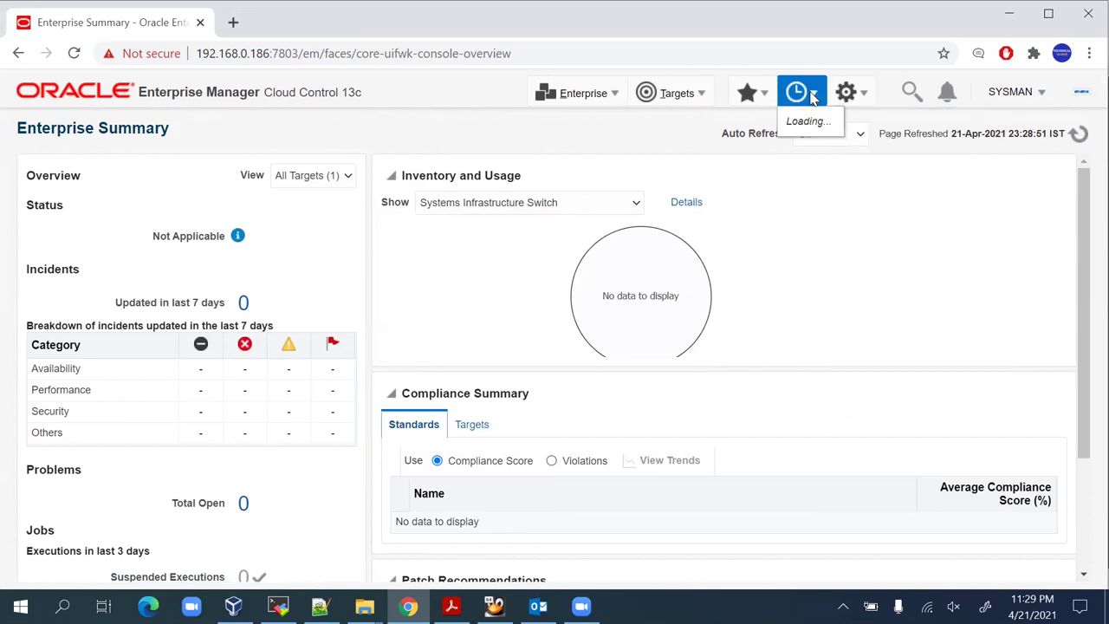
left_click(765, 96)
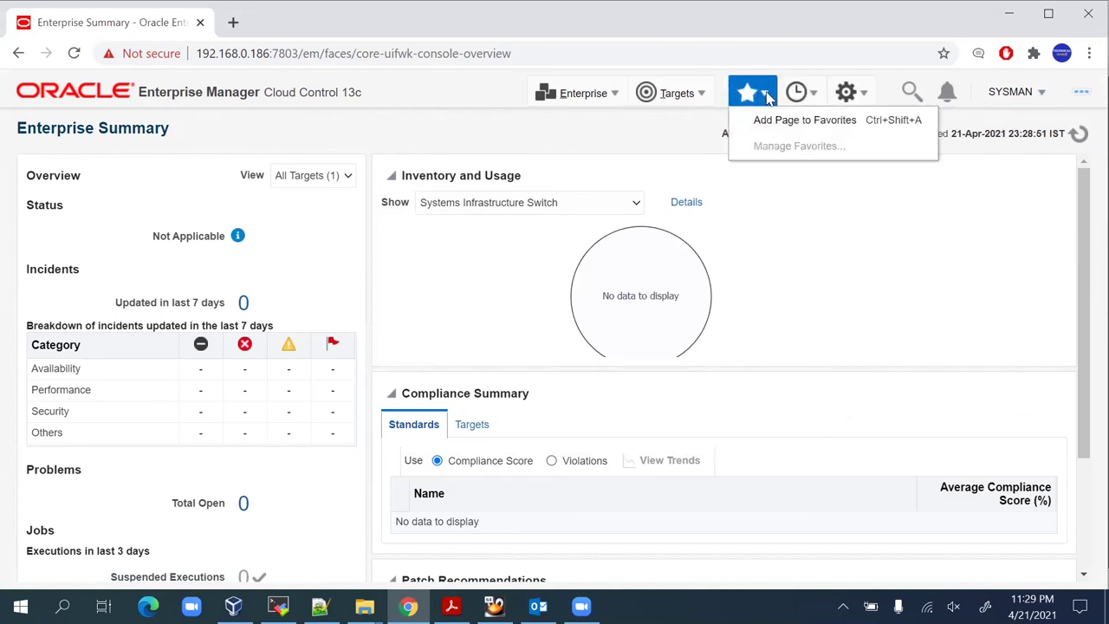
left_click(700, 96)
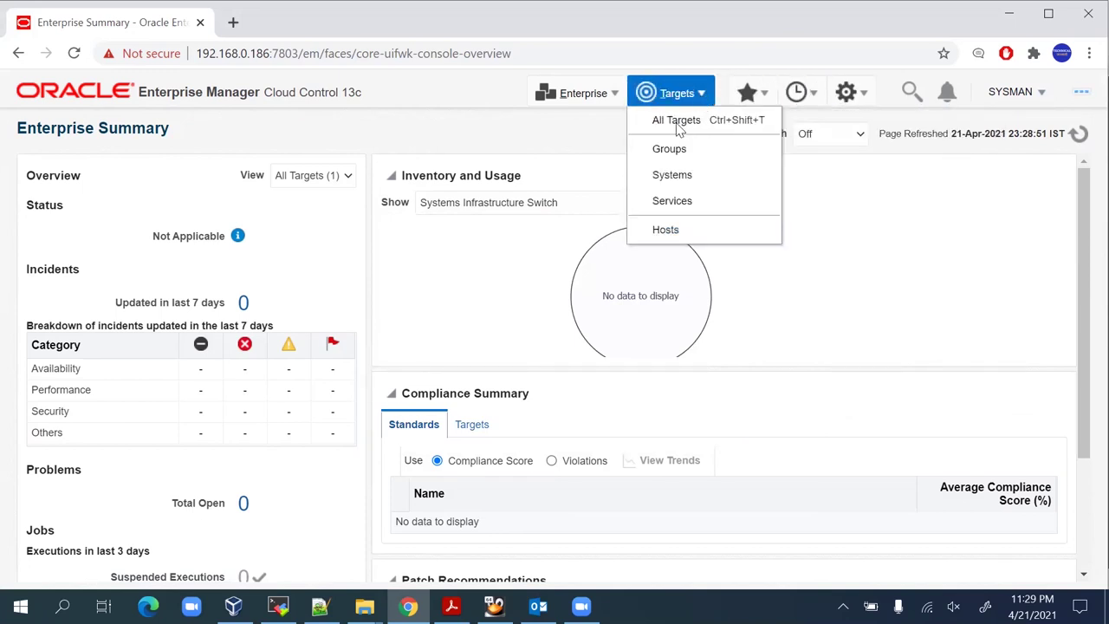
left_click(615, 93)
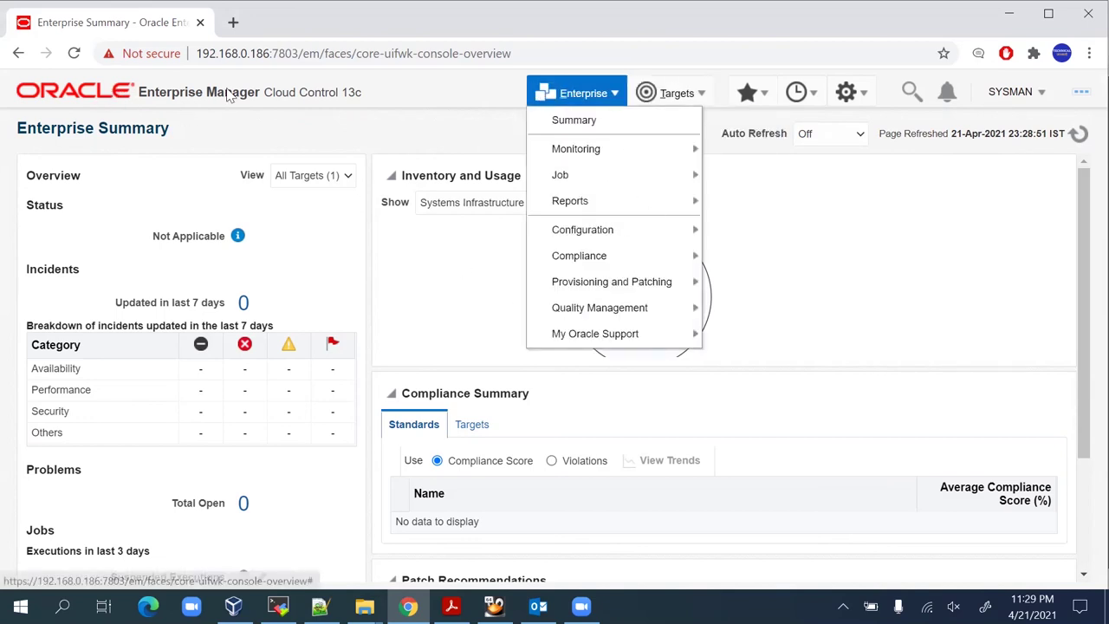
left_click(412, 93)
left_click(1021, 95)
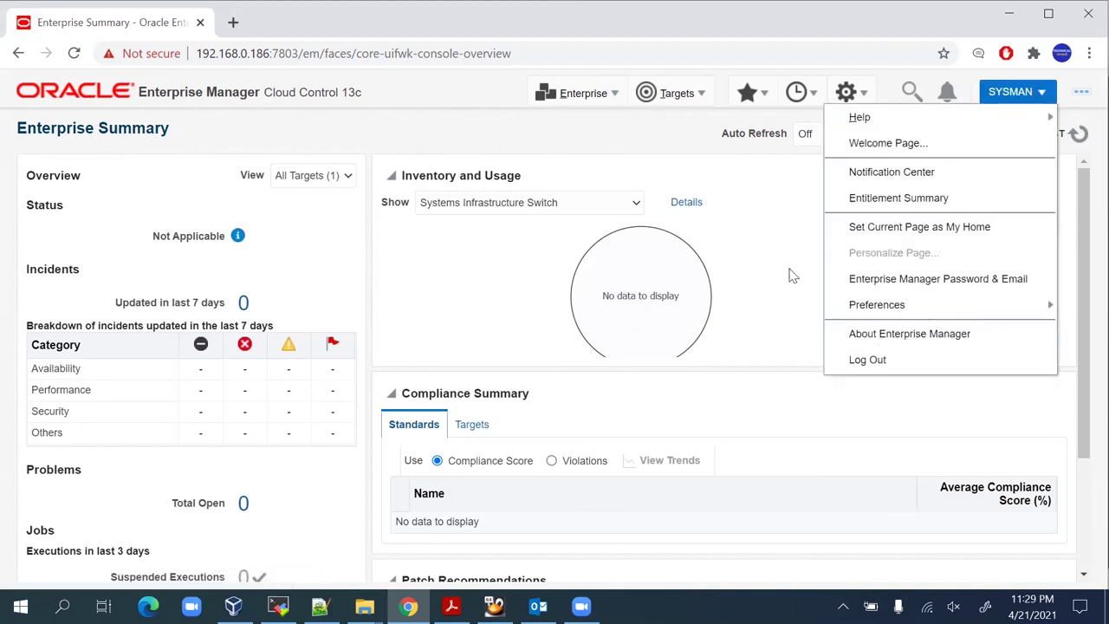
left_click(881, 304)
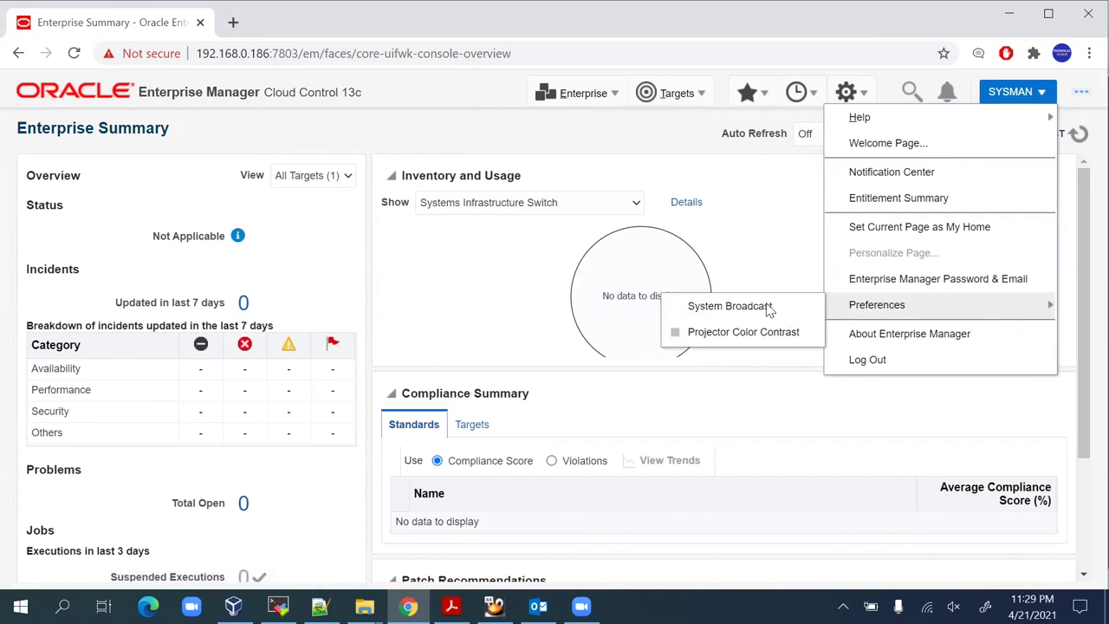
left_click(777, 251)
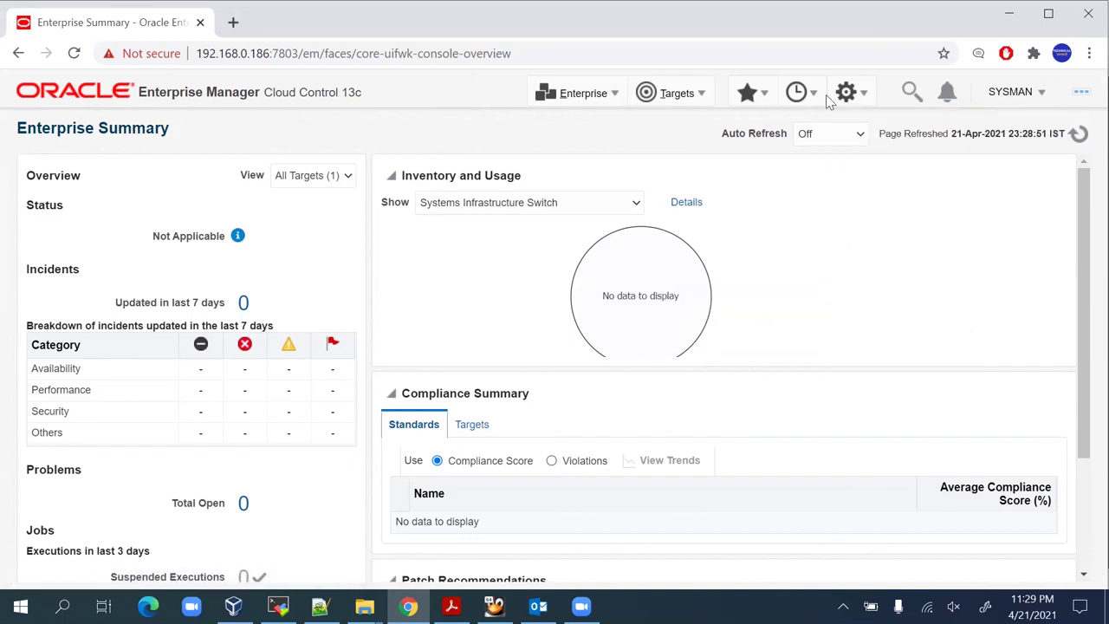
left_click(700, 93)
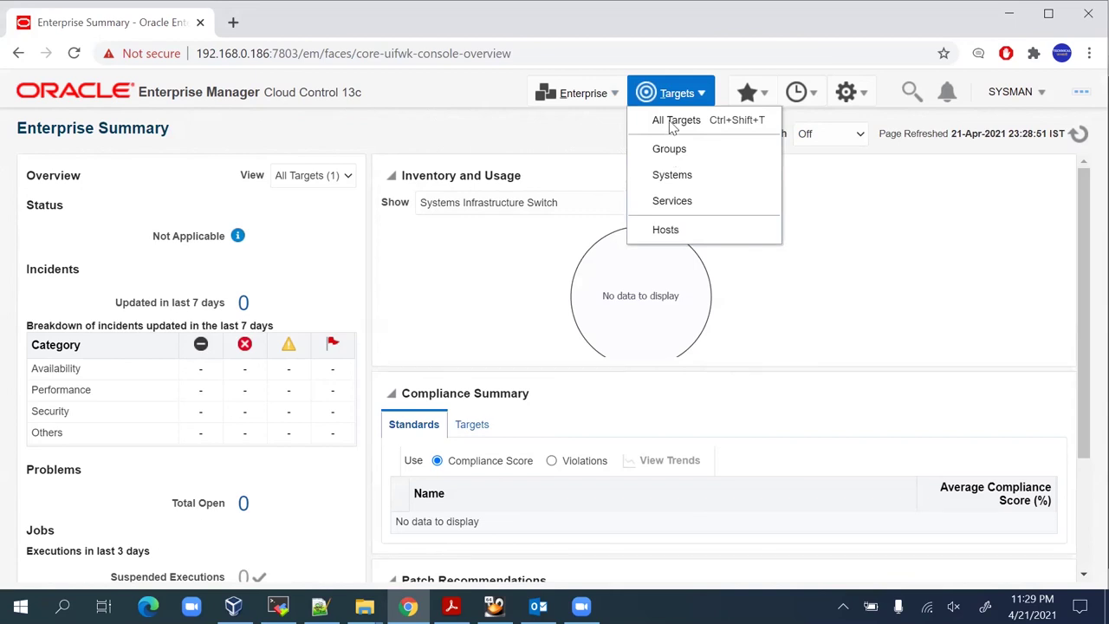
Open the Cloud target from All Targets, then browse the Enterprise, Targets and Setup menus.
left_click(676, 121)
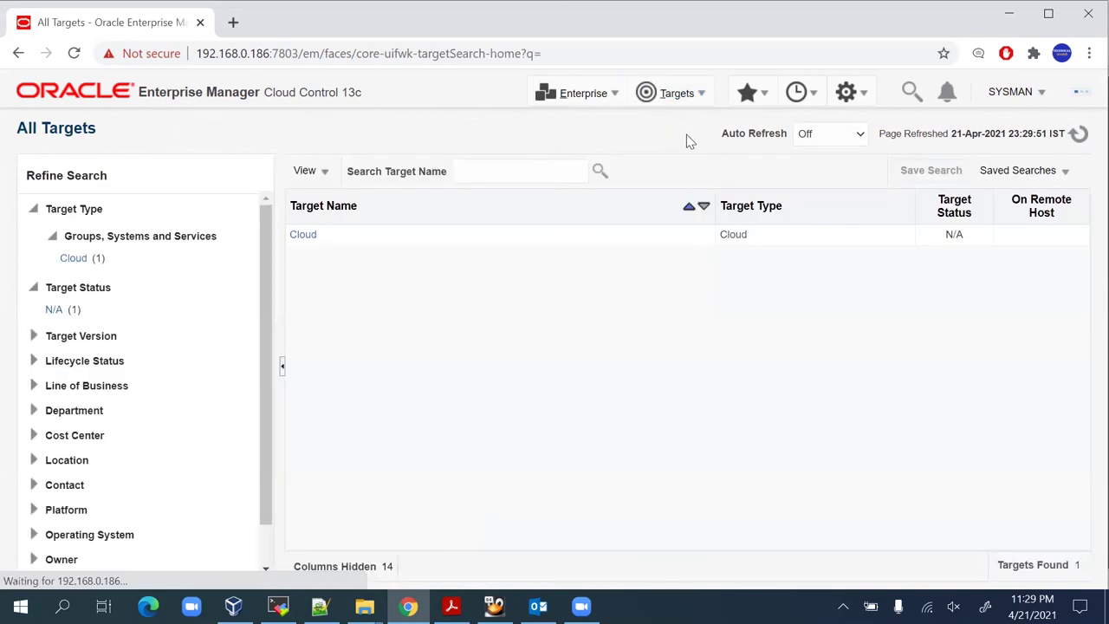
left_click(74, 258)
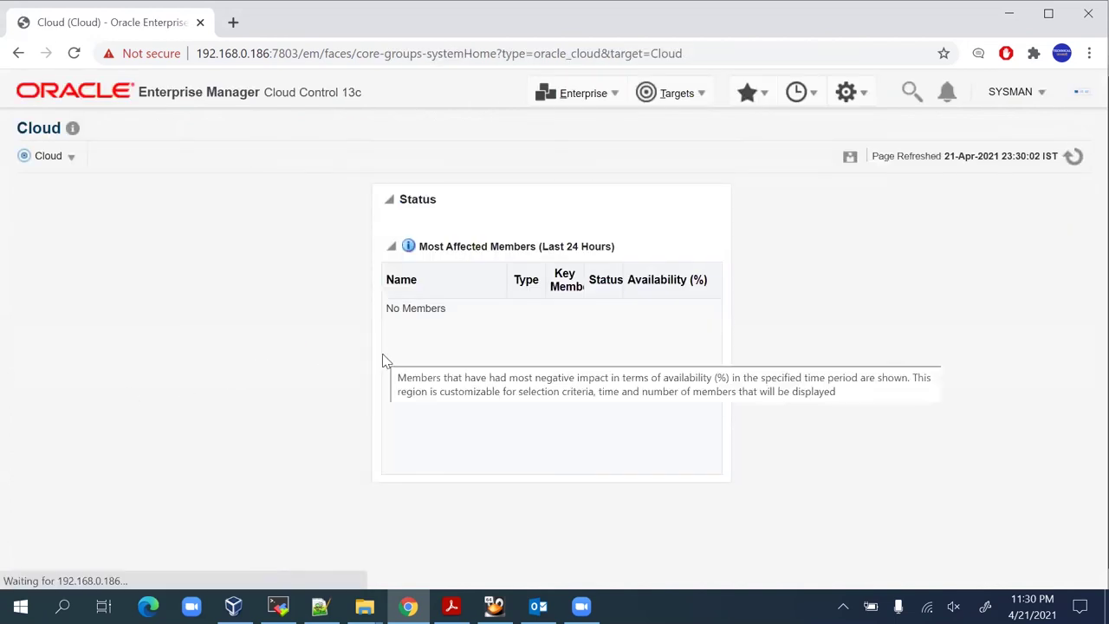
left_click(613, 97)
left_click(703, 95)
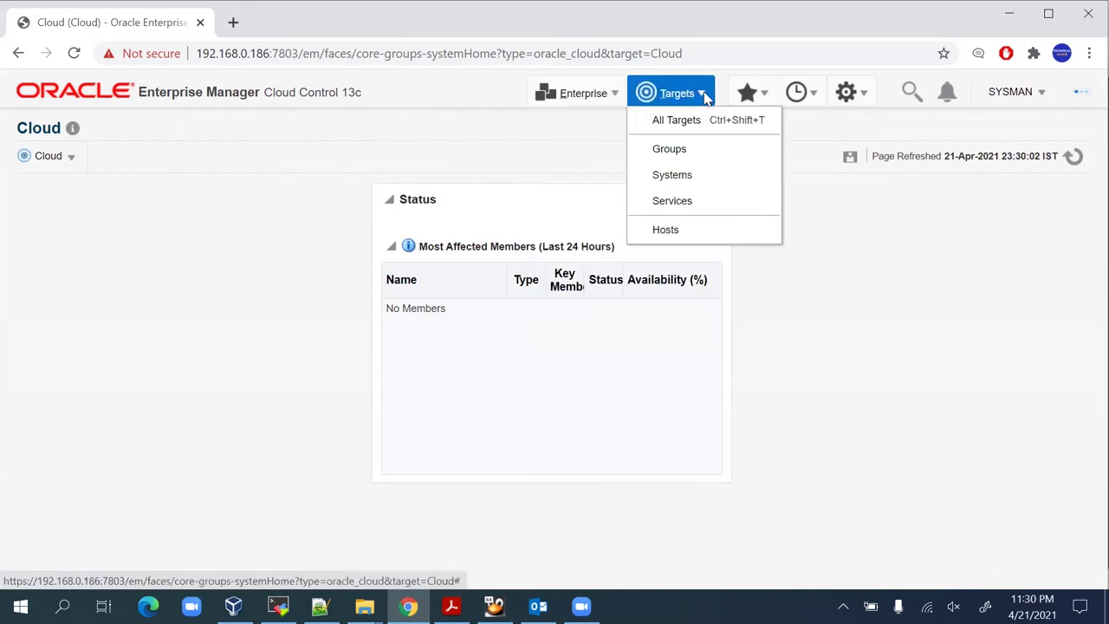
left_click(858, 95)
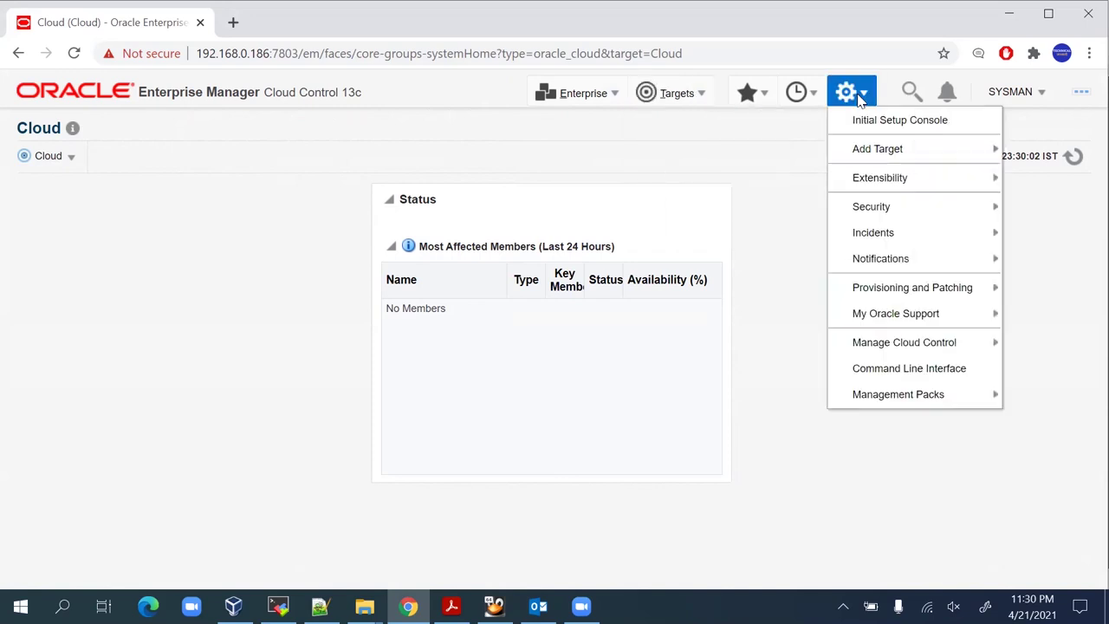
Go to Add Targets Manually and start installing an agent on a host.
mouse_move(866, 149)
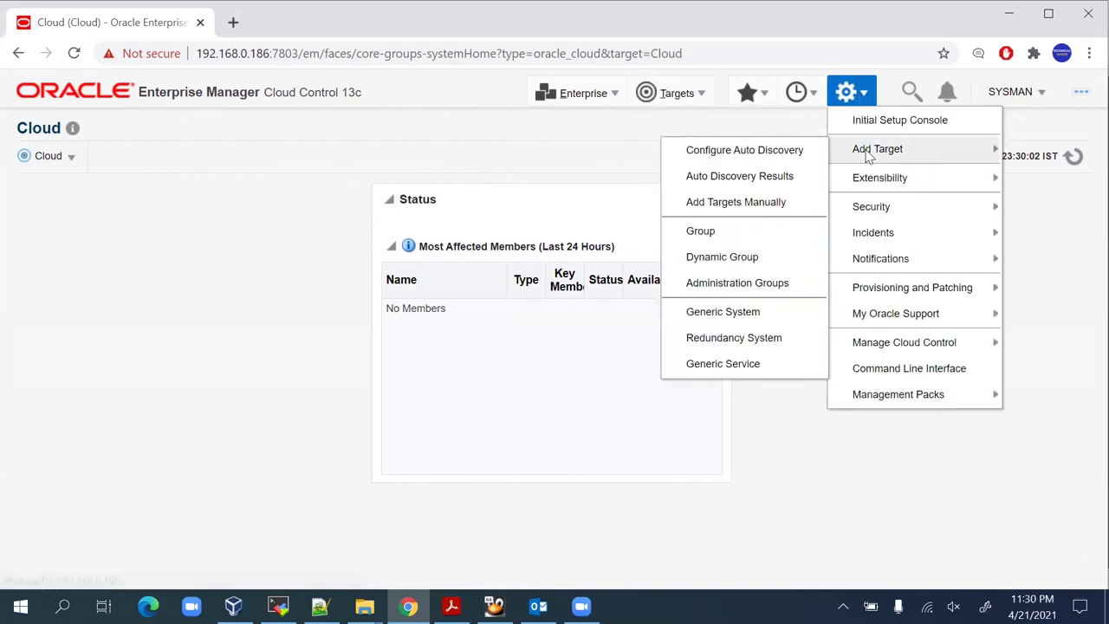
left_click(730, 204)
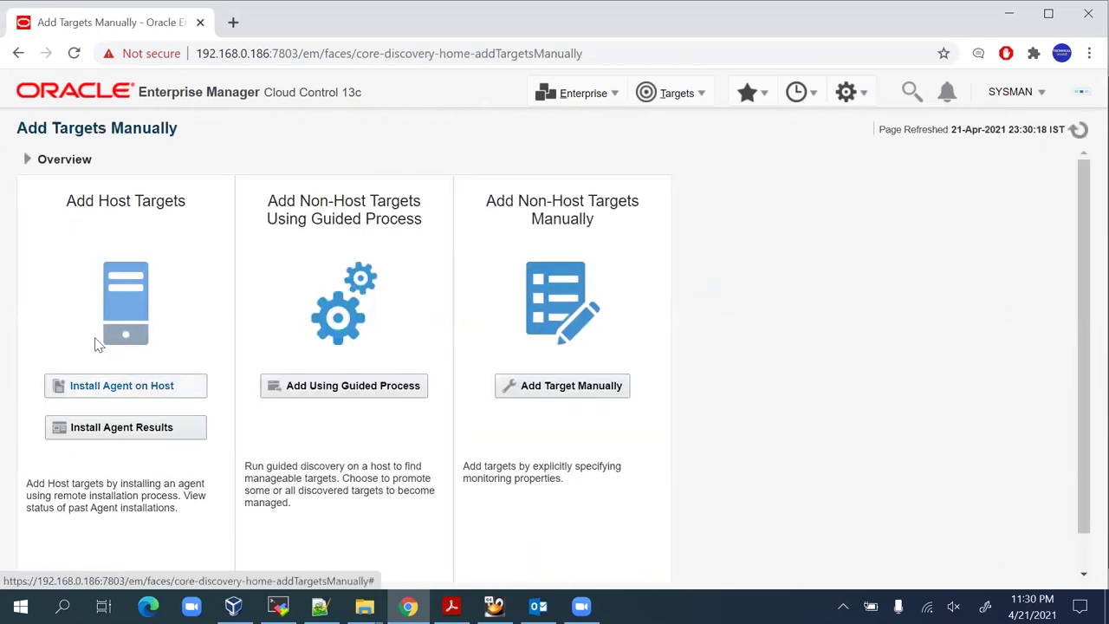
left_click(95, 387)
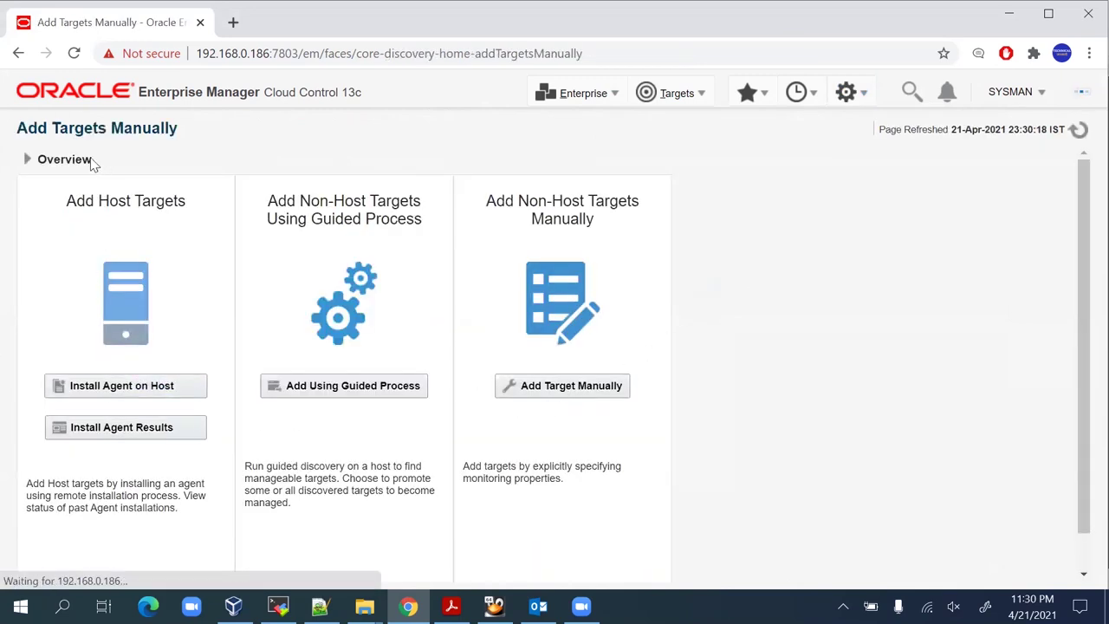
left_click(177, 391)
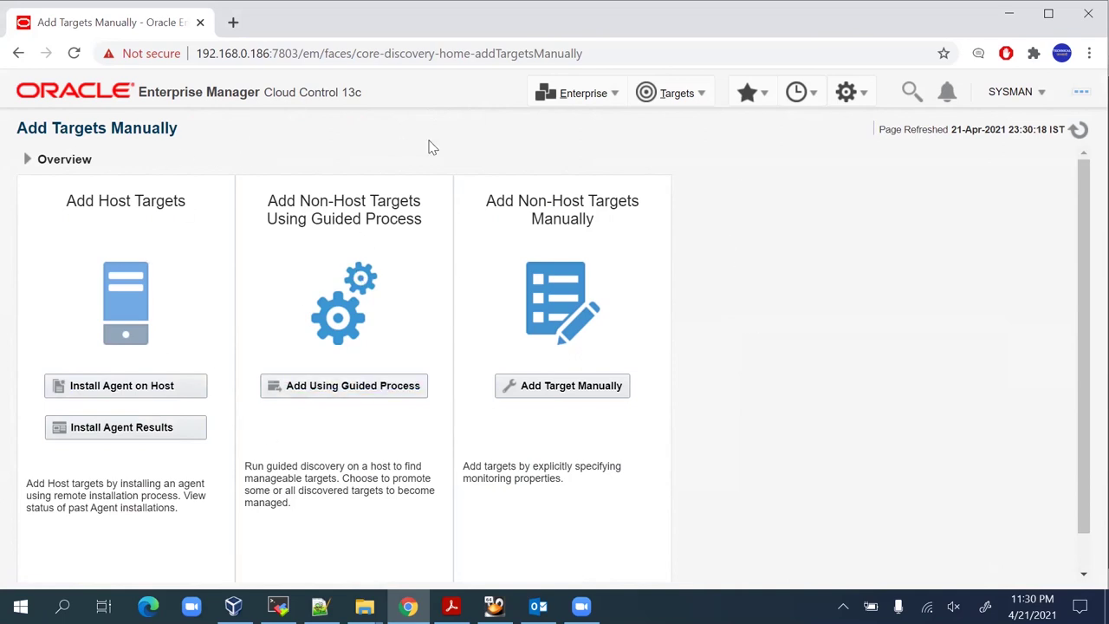
Check the signed-in user's options, then switch to the slide deck in Acrobat Reader and scroll down.
left_click(1040, 92)
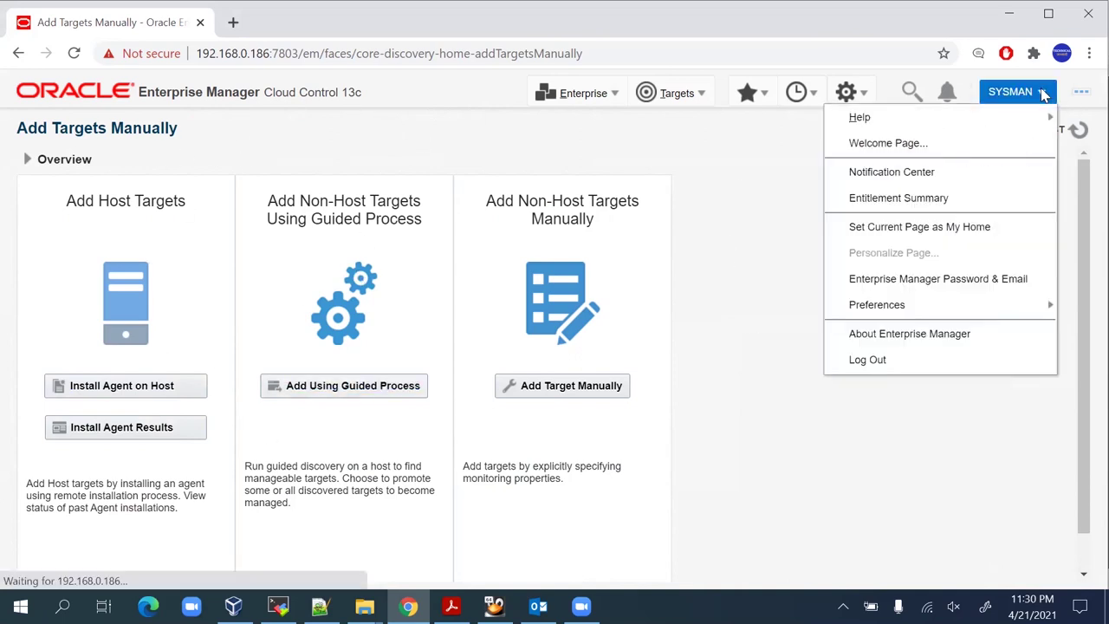
left_click(732, 269)
left_click(451, 606)
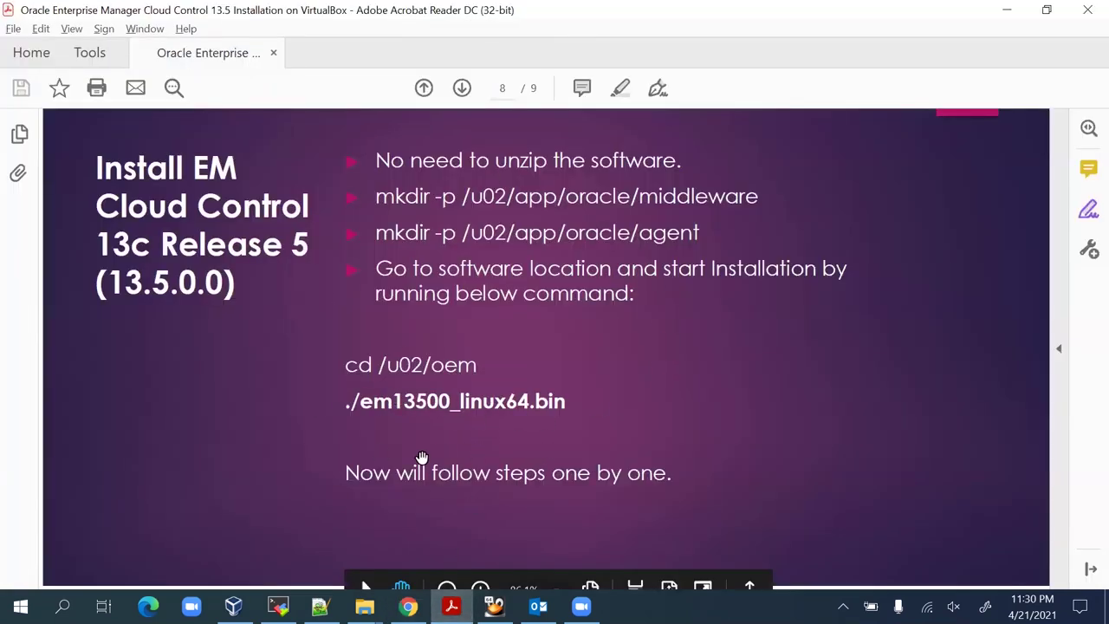
scroll(706, 486, "down", 10)
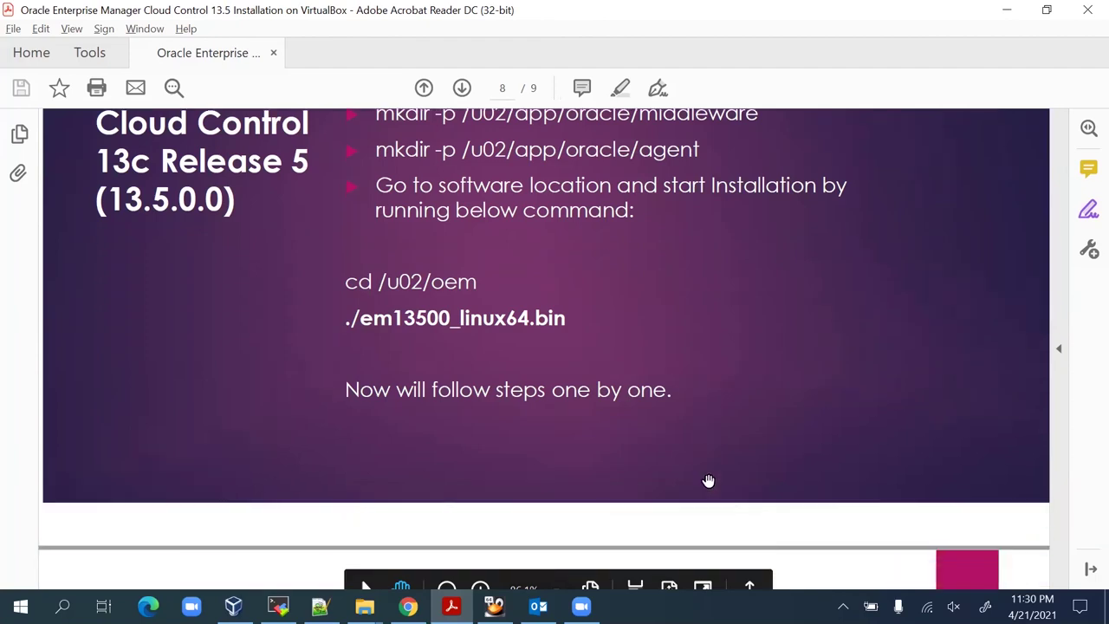